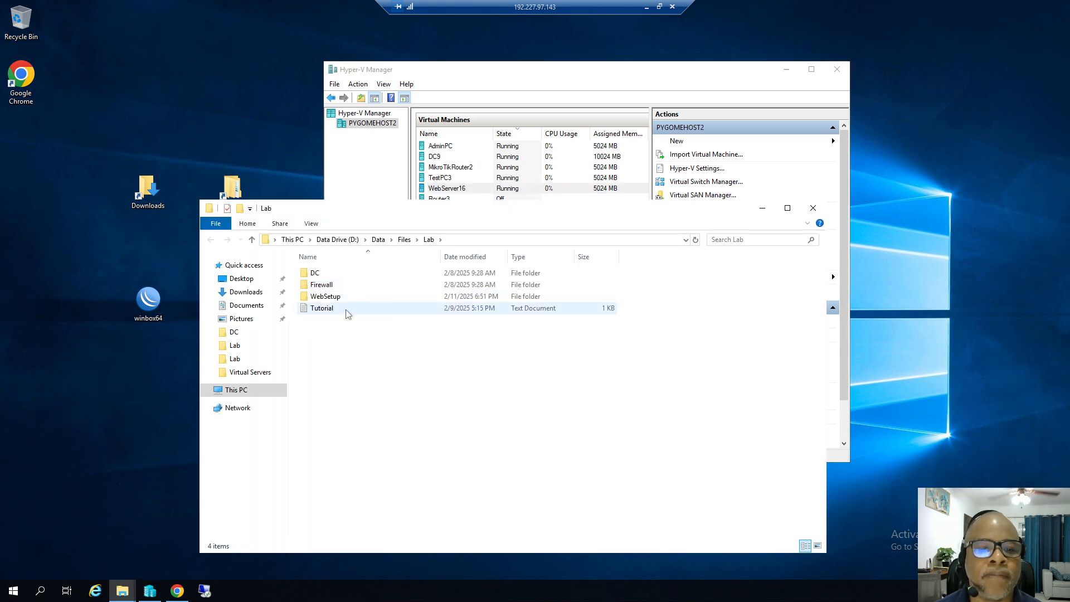
Open the WebsiteSetup text file from Lab\WebSetup in Notepad to view the IIS setup steps.
{"action": "double_click", "coordinate": [329, 296]}
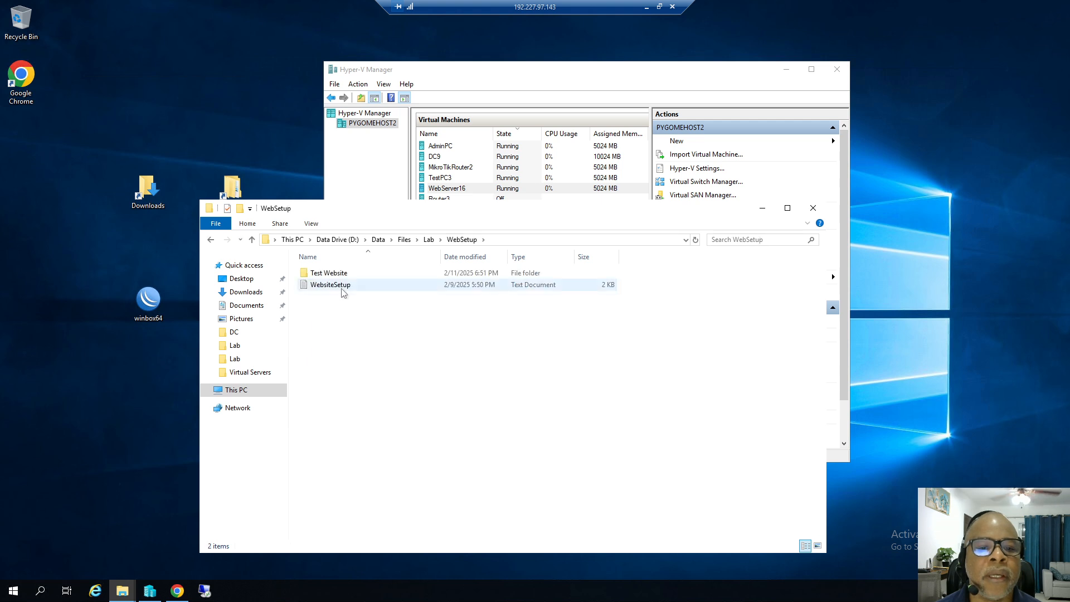
{"action": "double_click", "coordinate": [342, 286]}
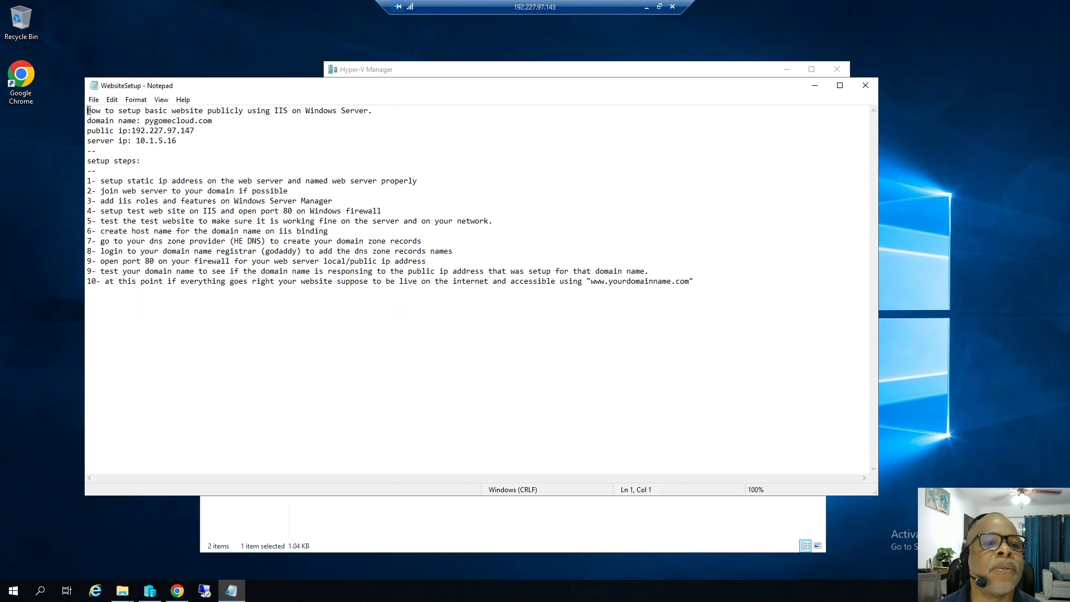
Highlight the notes' title, domain pygomecloud.com, public IP and numbered setup steps, then return to Hyper-V Manager.
{"action": "left_click_drag", "start_coordinate": [88, 110], "coordinate": [374, 111]}
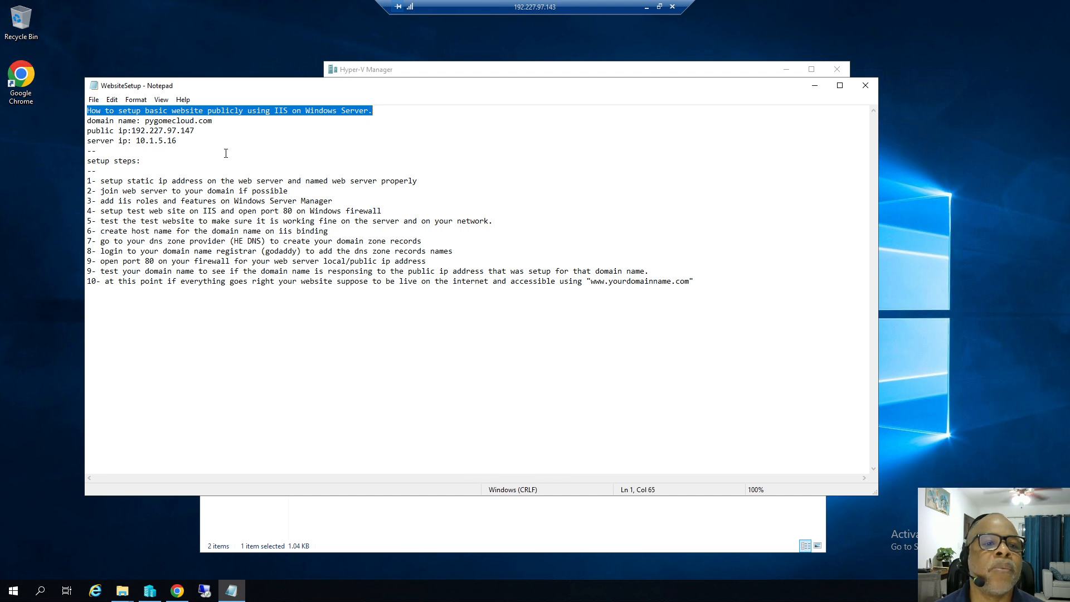
{"action": "left_click_drag", "start_coordinate": [145, 122], "coordinate": [215, 122]}
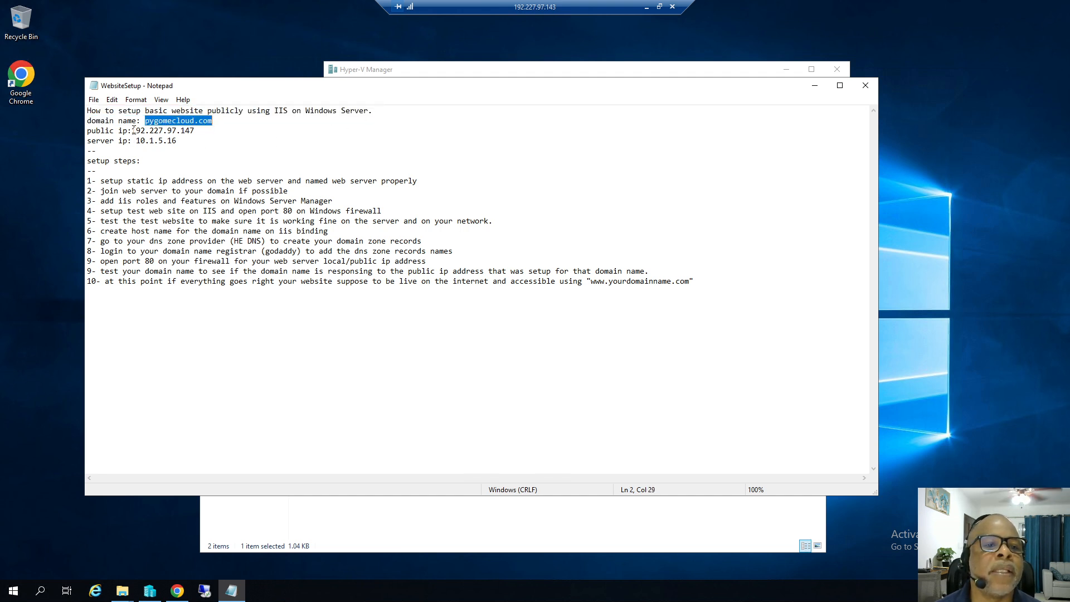
{"action": "left_click_drag", "start_coordinate": [132, 130], "coordinate": [191, 141]}
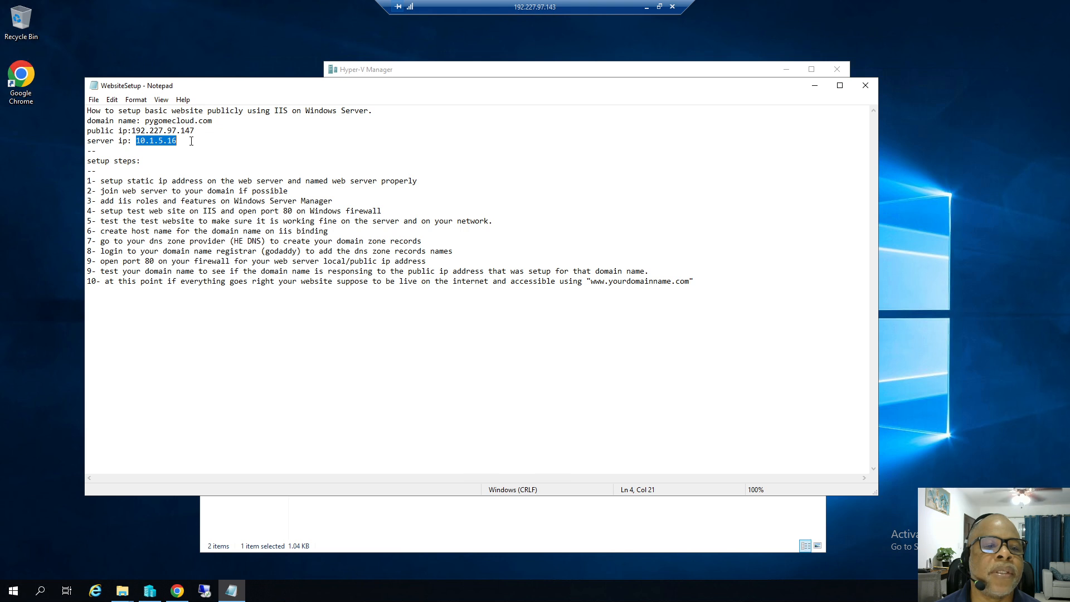
{"action": "left_click_drag", "start_coordinate": [88, 182], "coordinate": [190, 295]}
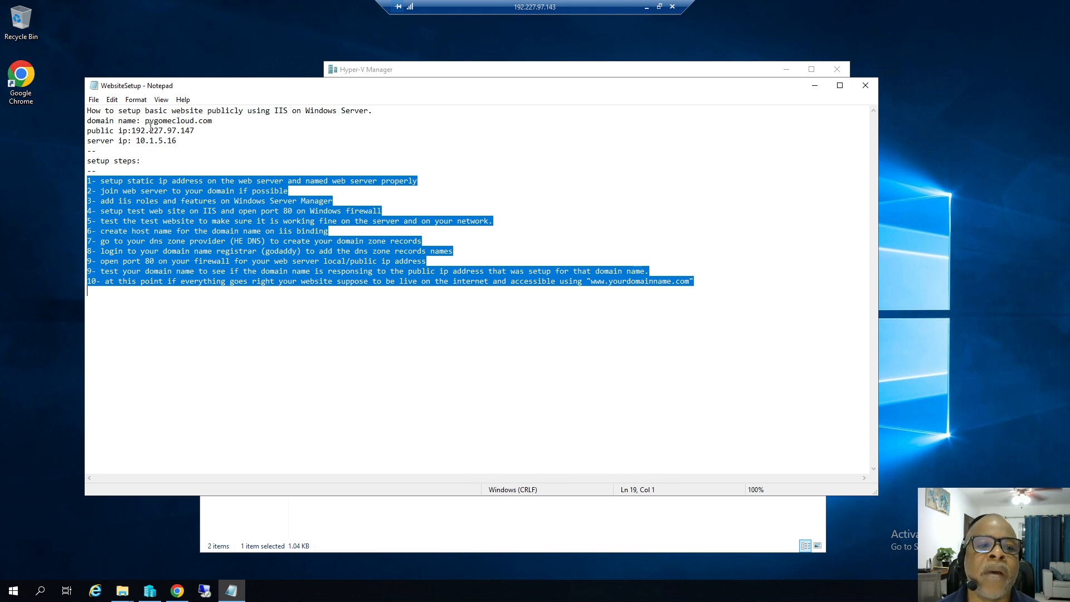
{"action": "left_click_drag", "start_coordinate": [146, 121], "coordinate": [216, 119]}
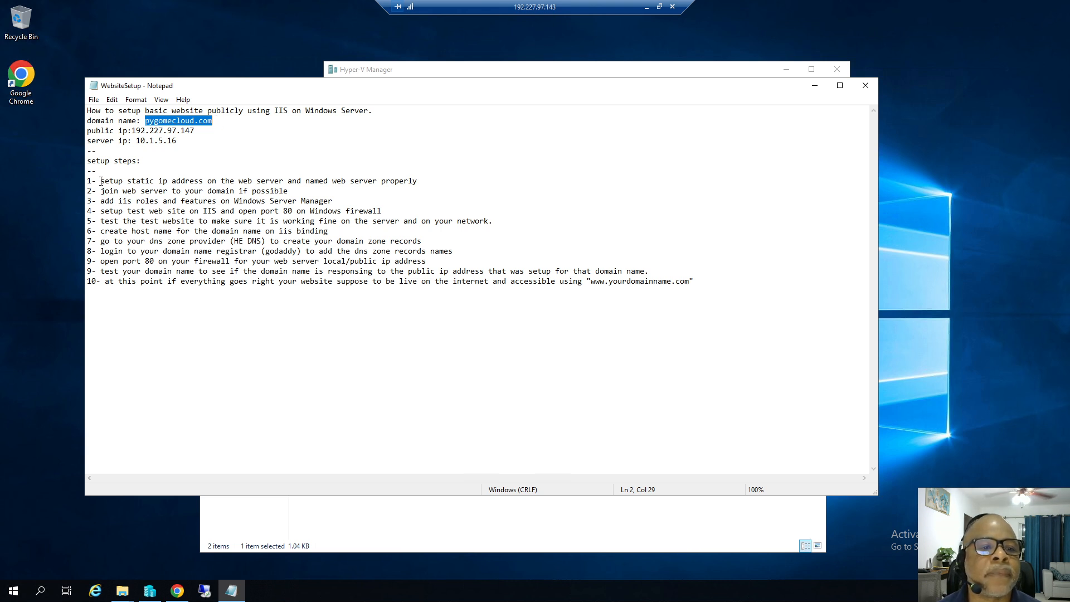
{"action": "left_click_drag", "start_coordinate": [101, 181], "coordinate": [111, 181]}
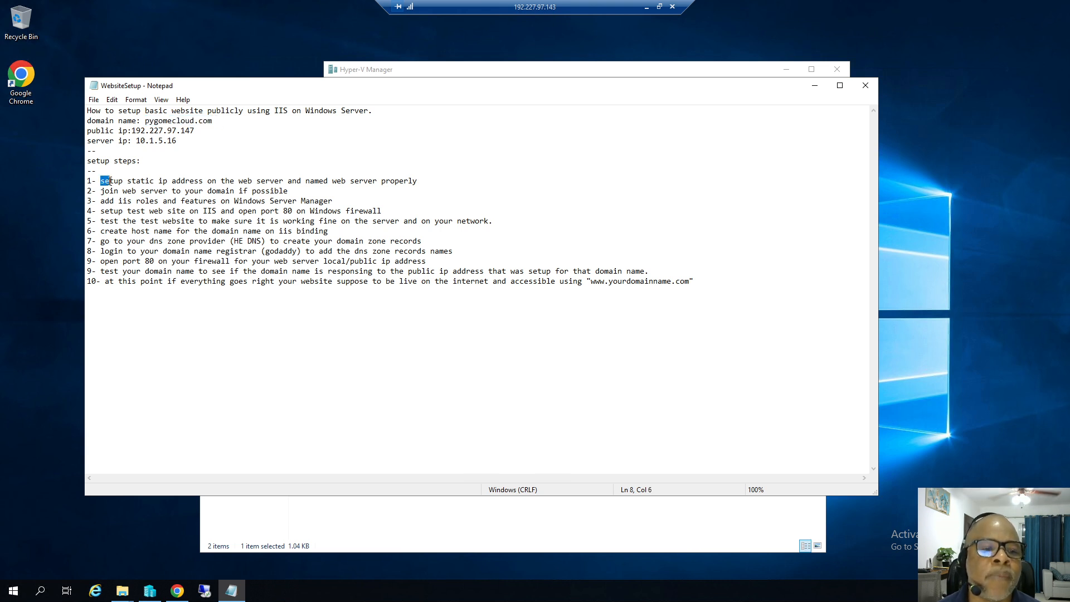
{"action": "left_click", "coordinate": [150, 594]}
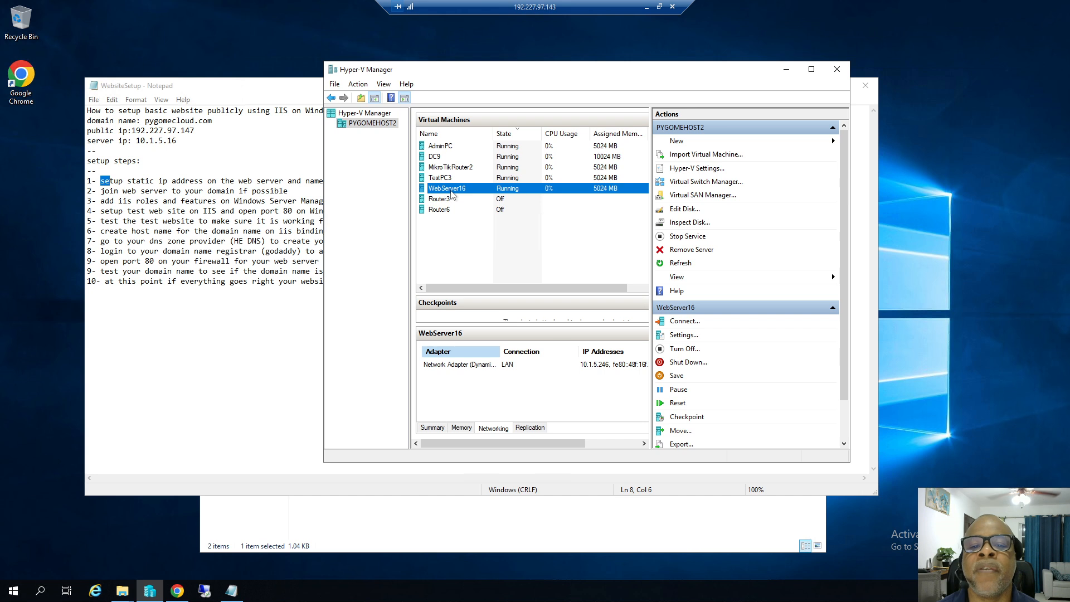
{"action": "right_click", "coordinate": [464, 191]}
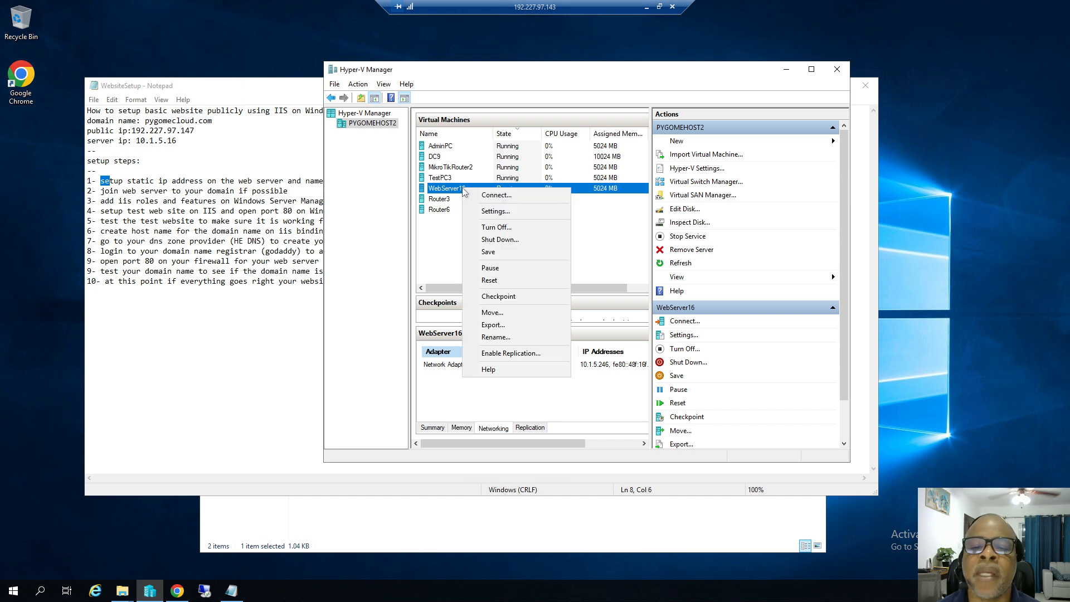
{"action": "left_click", "coordinate": [502, 213]}
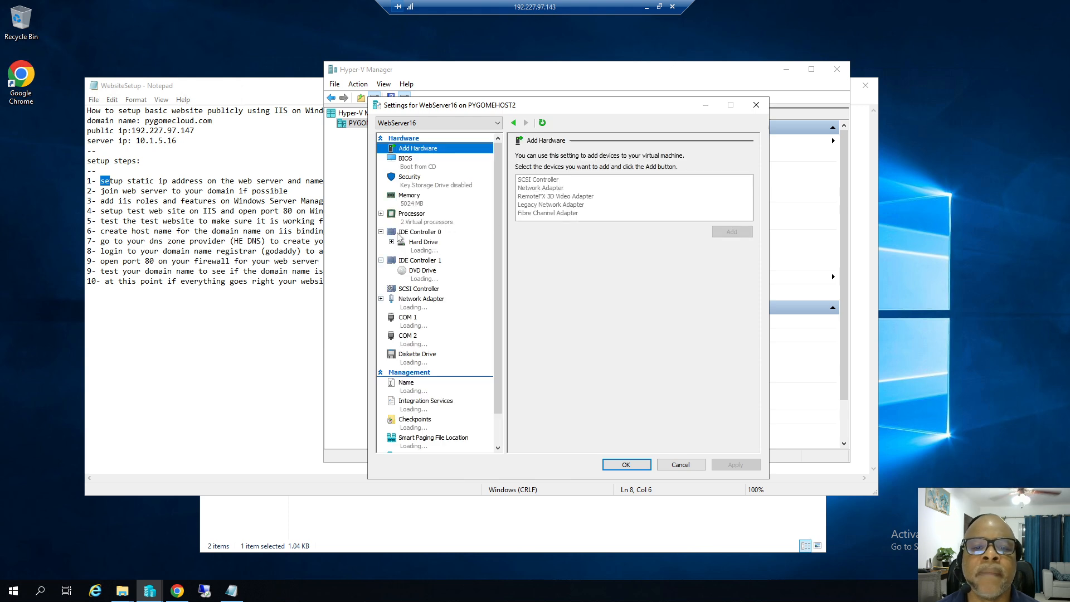
{"action": "left_click", "coordinate": [420, 222]}
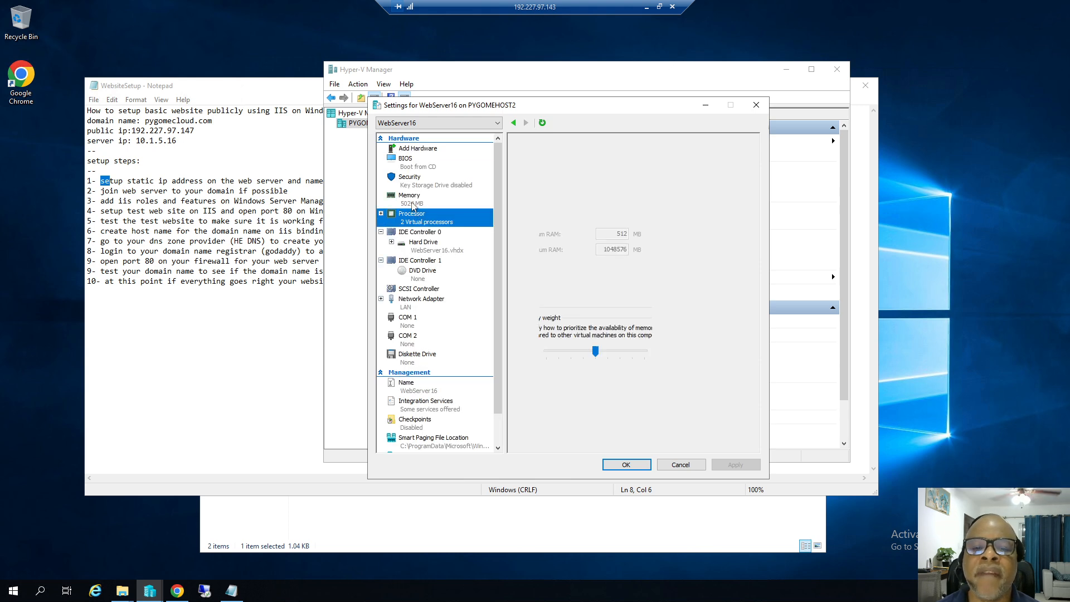
{"action": "left_click", "coordinate": [413, 204]}
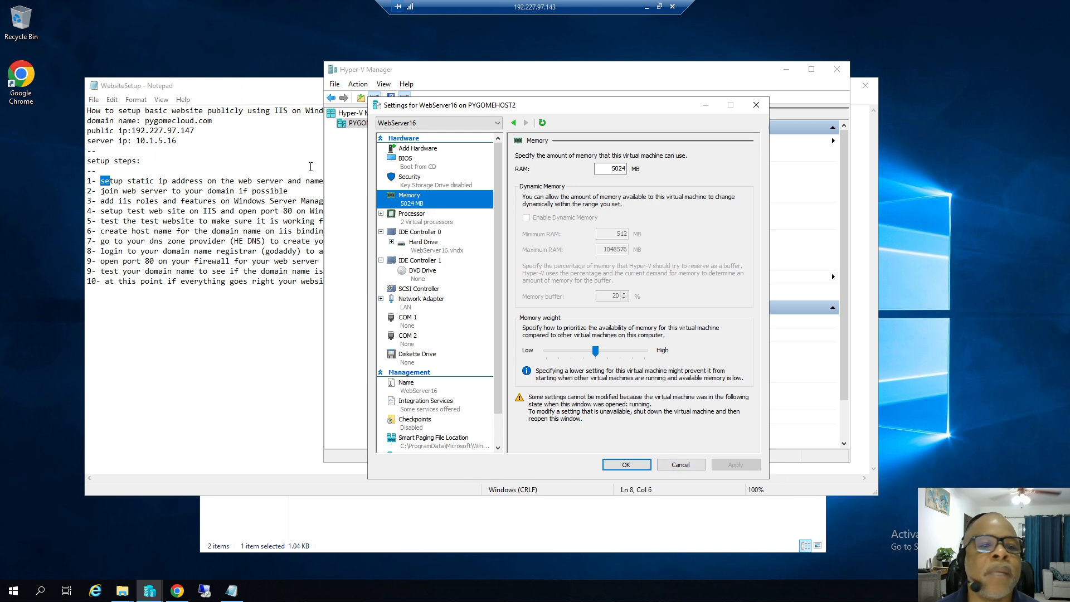
{"action": "left_click", "coordinate": [757, 105]}
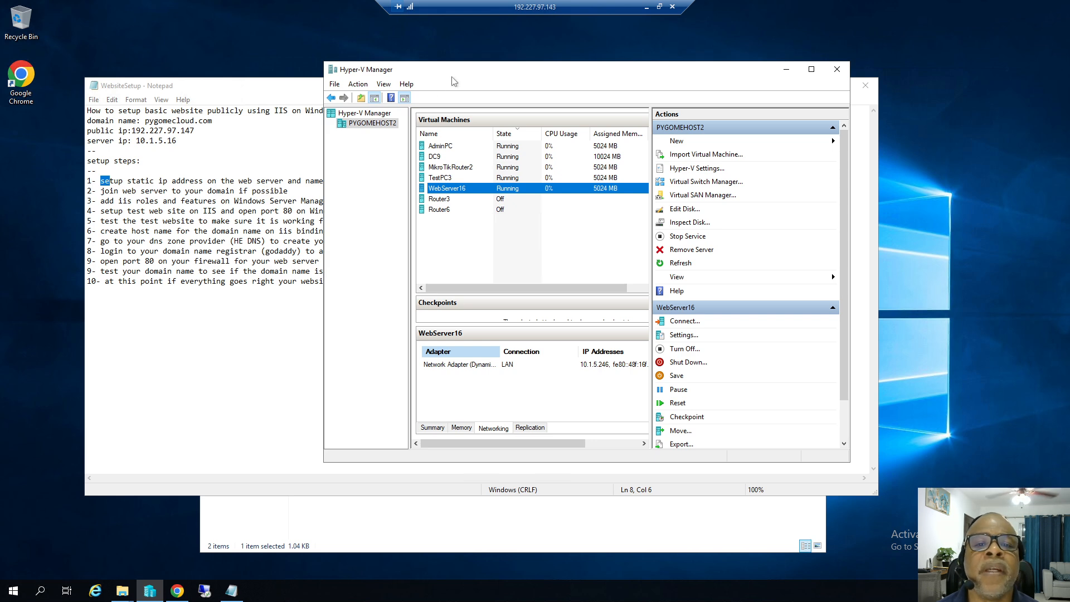
{"action": "left_click_drag", "start_coordinate": [454, 72], "coordinate": [548, 100]}
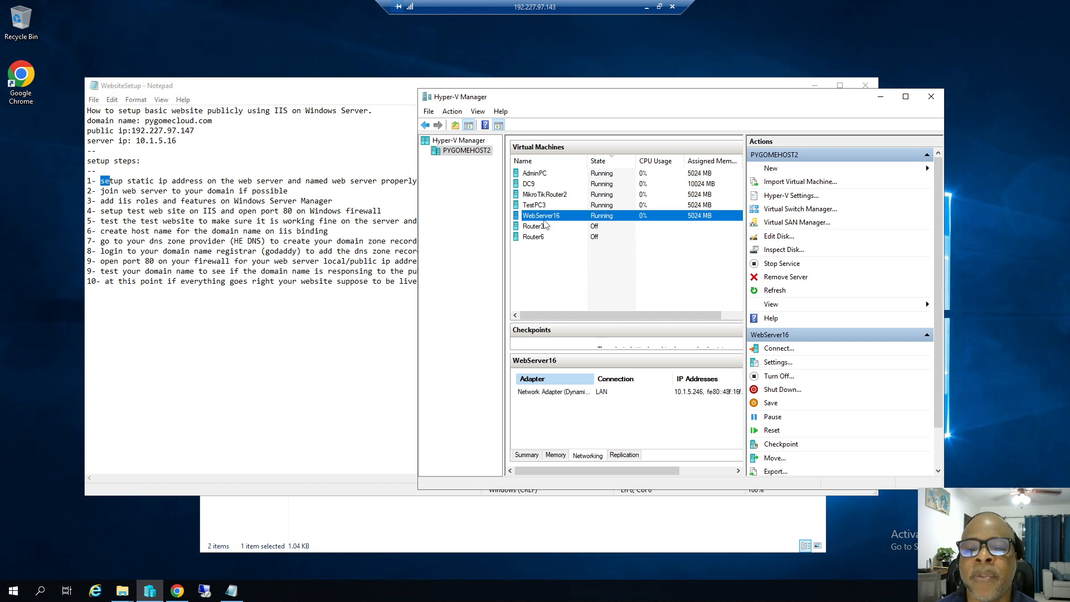
Connect to WebServer16, send Ctrl+Alt+Delete, and dismiss the failed first password attempt.
{"action": "double_click", "coordinate": [545, 217]}
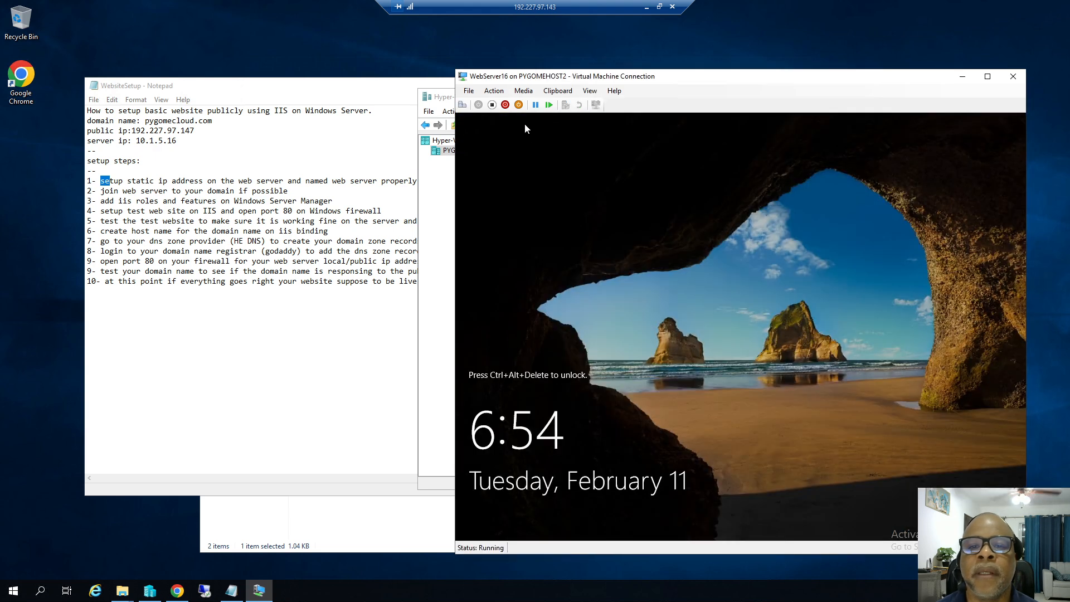
{"action": "left_click", "coordinate": [495, 92]}
{"action": "left_click", "coordinate": [519, 103]}
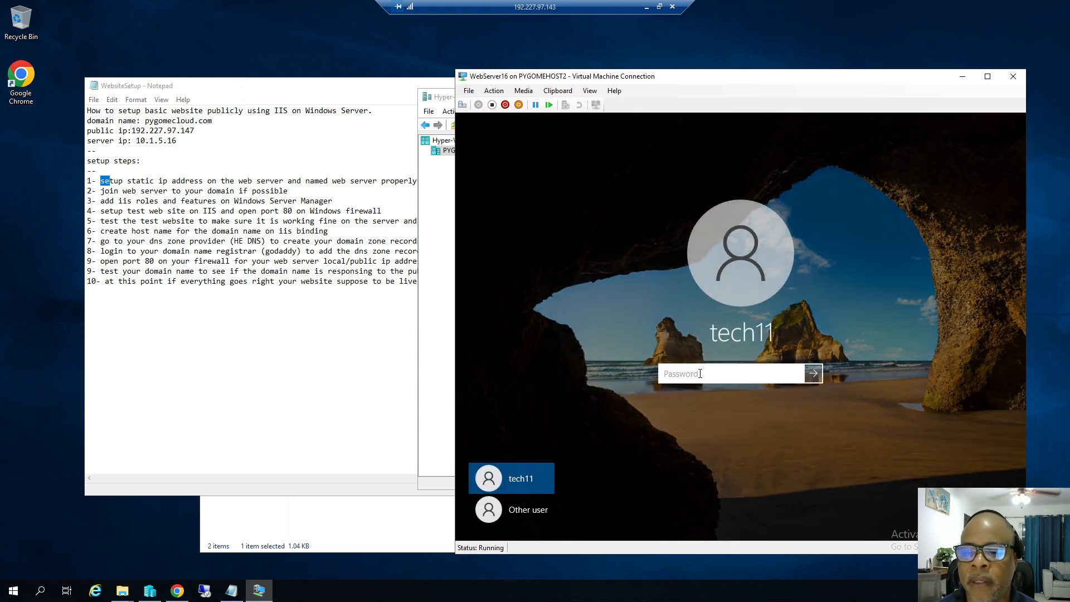
{"action": "type", "text": "••••••••"}
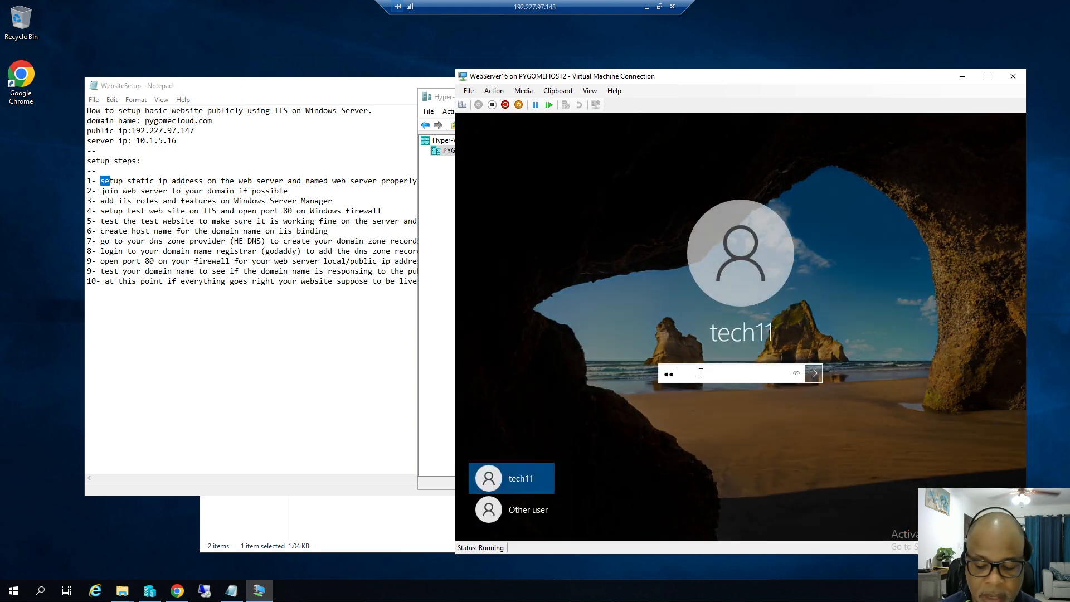
{"action": "type", "text": "•••"}
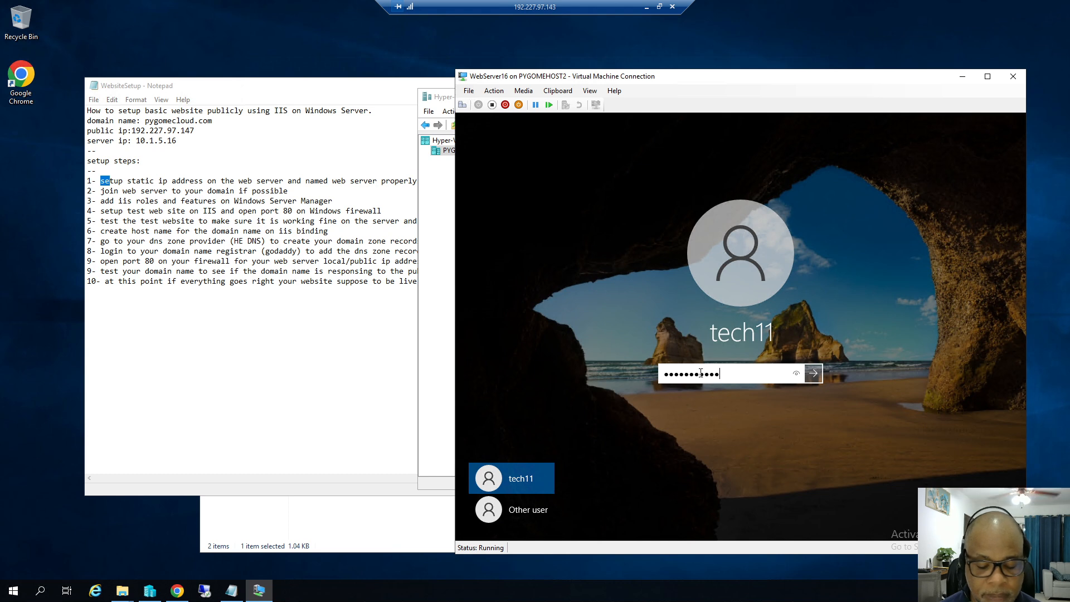
{"action": "key", "text": "Return"}
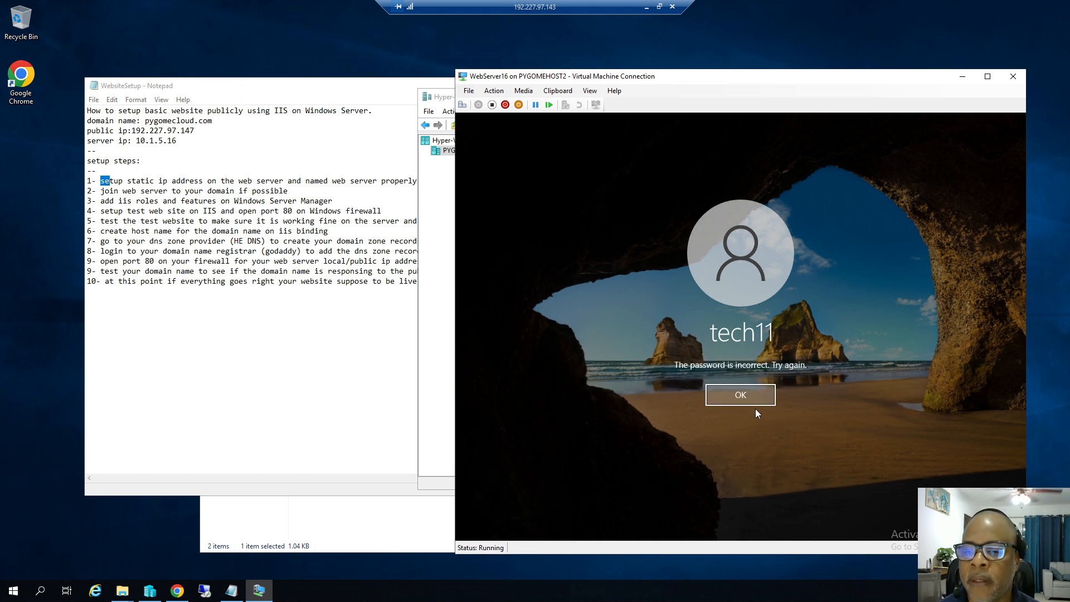
{"action": "left_click", "coordinate": [743, 397]}
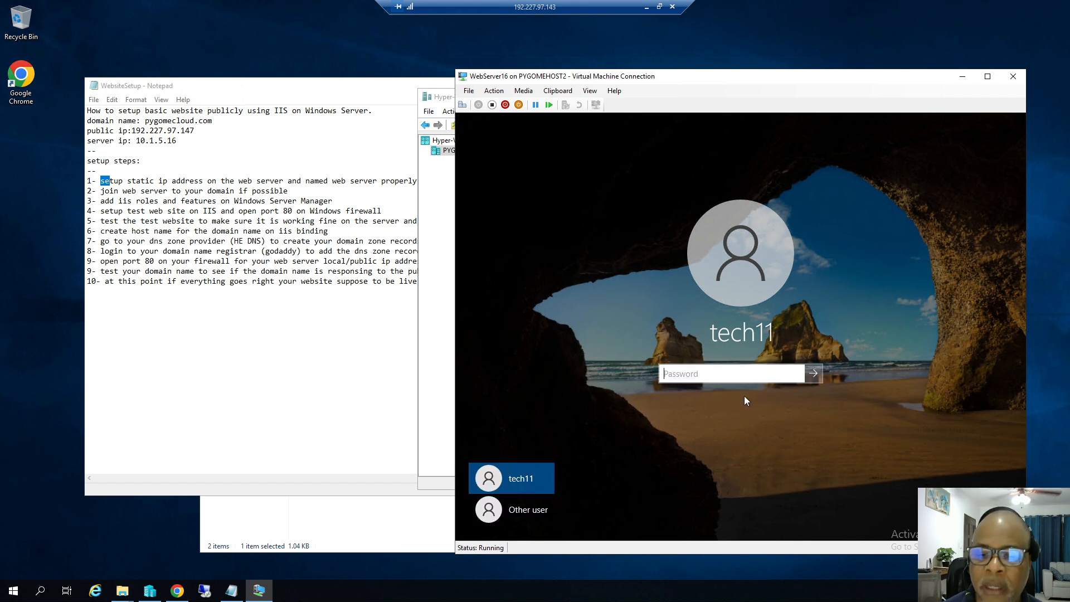
Sign in as Other user with the lab account's user name and password.
{"action": "left_click", "coordinate": [542, 514]}
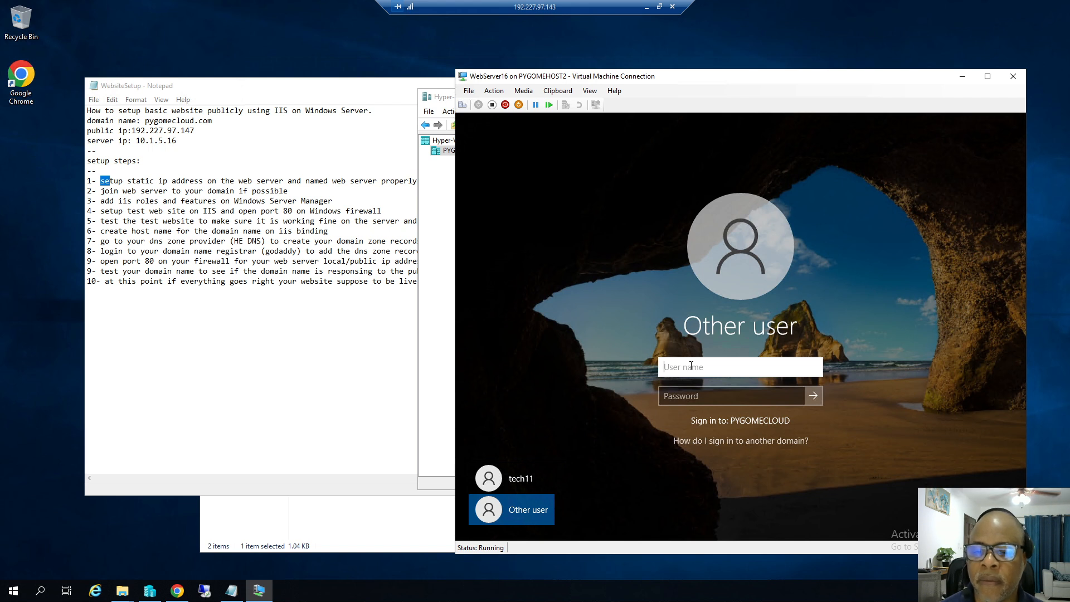
{"action": "type", "text": "te"}
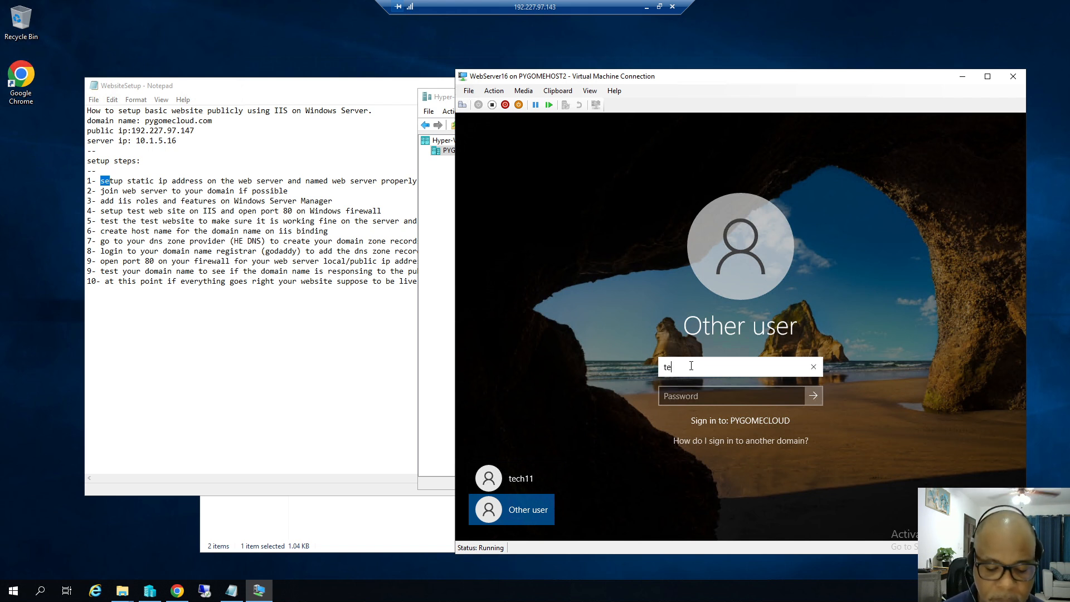
{"action": "type", "text": "ch11"}
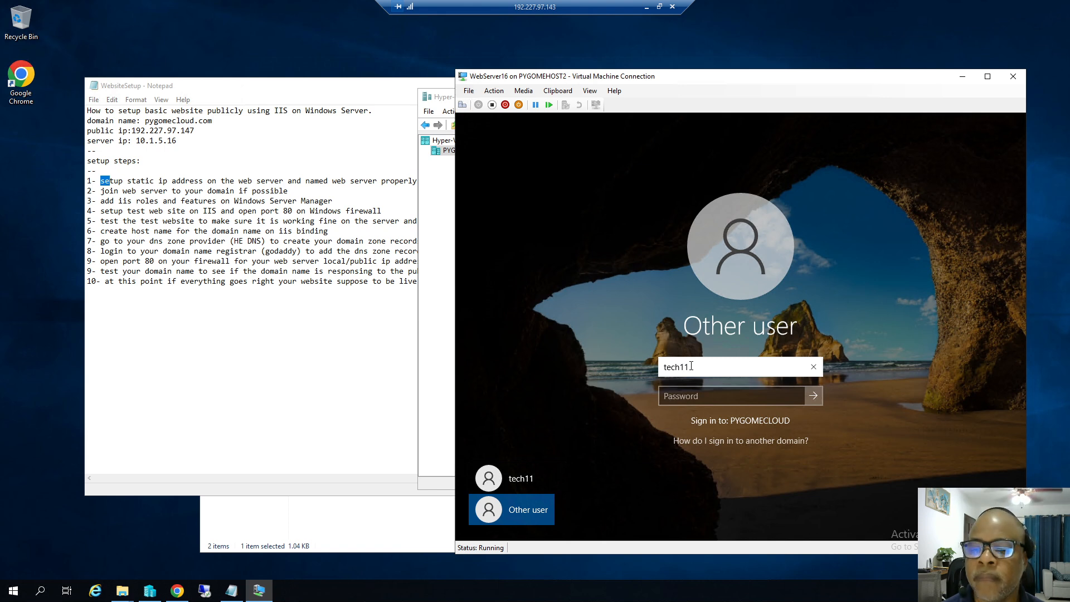
{"action": "key", "text": "Tab"}
{"action": "type", "text": "••••••"}
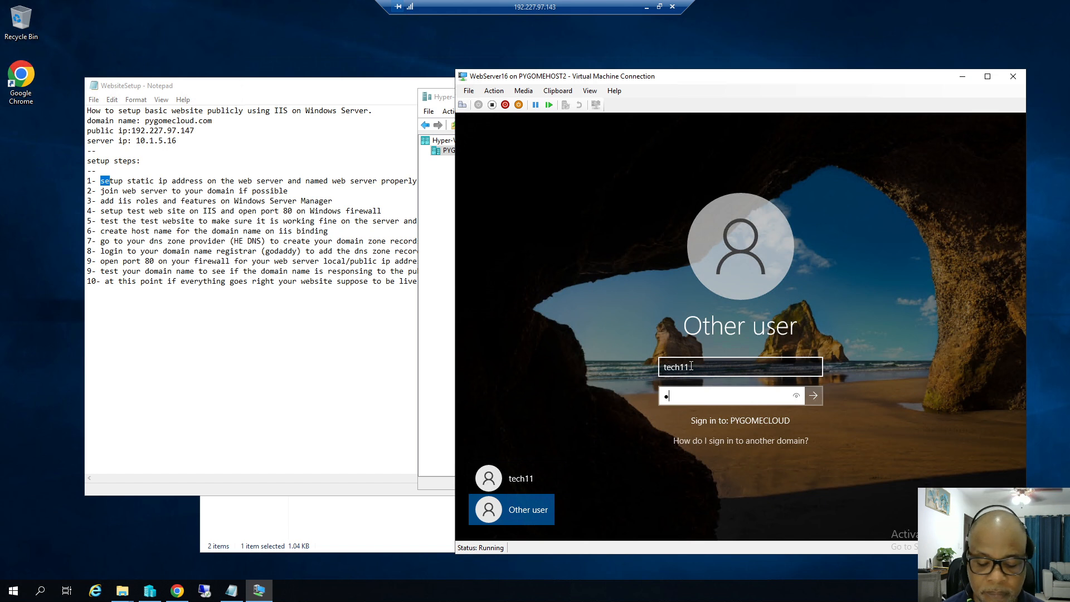
{"action": "type", "text": "•••••"}
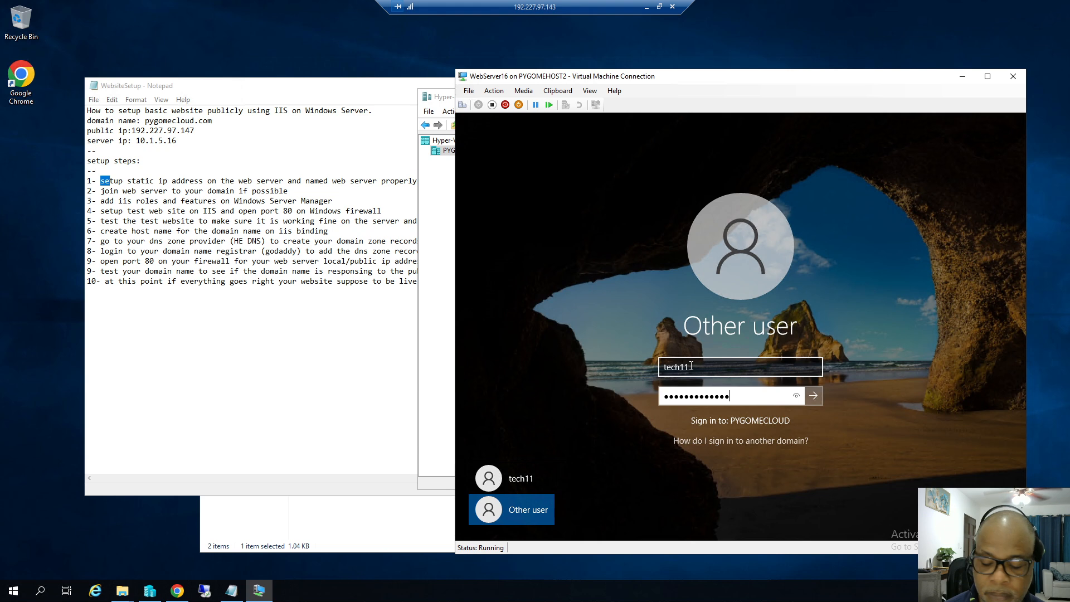
{"action": "key", "text": "Return"}
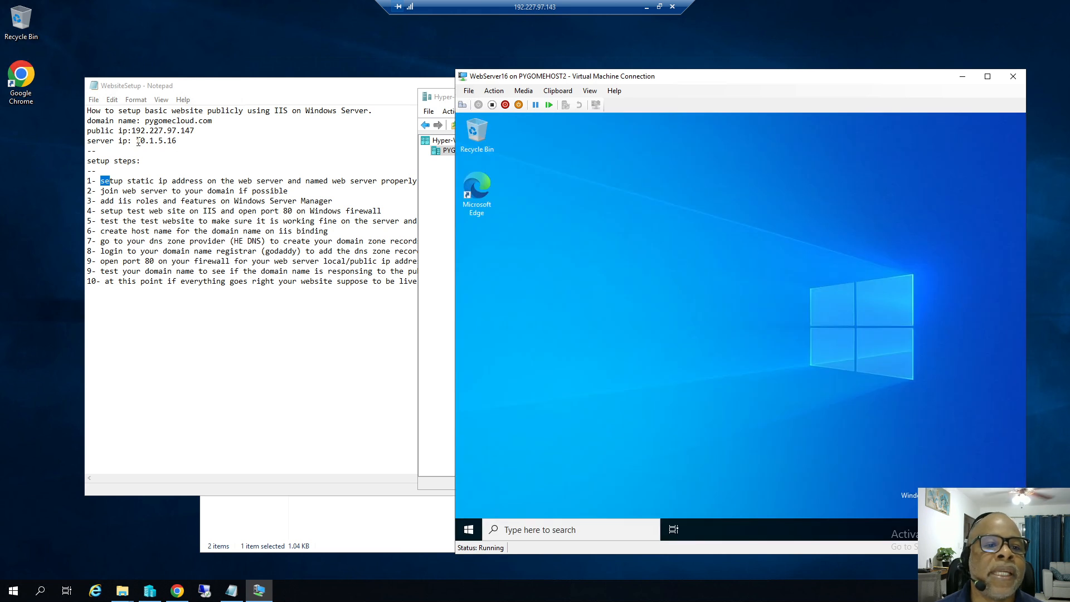
Check server IP 10.1.5.16 in the notes, then reach the VM's network adapters via Control Panel small icons.
{"action": "left_click", "coordinate": [138, 140]}
{"action": "left_click_drag", "start_coordinate": [137, 140], "coordinate": [179, 142]}
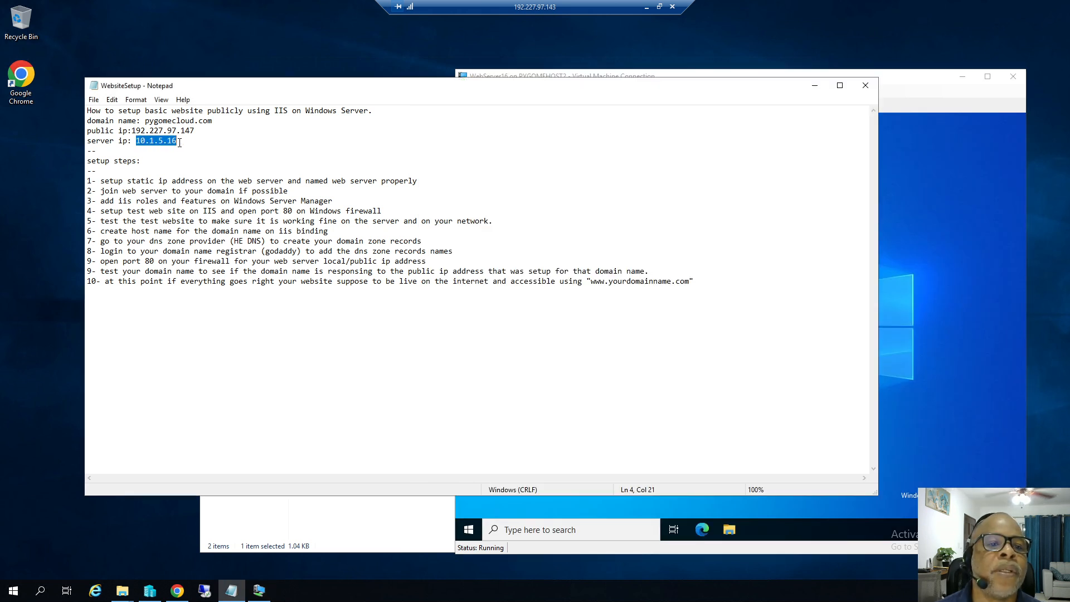
{"action": "left_click", "coordinate": [931, 436]}
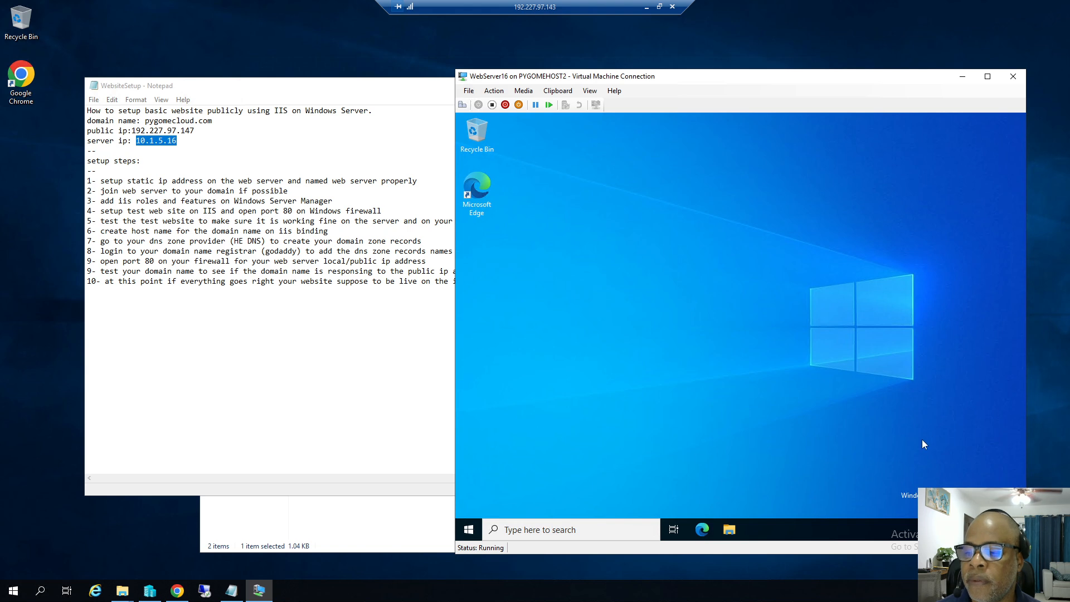
{"action": "left_click", "coordinate": [469, 529]}
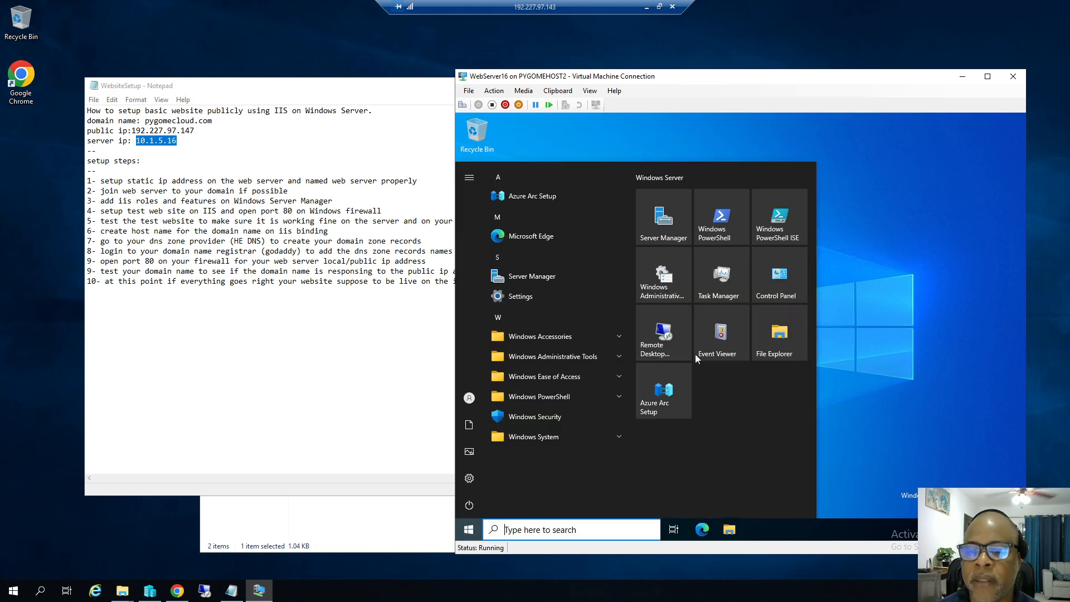
{"action": "left_click", "coordinate": [772, 283]}
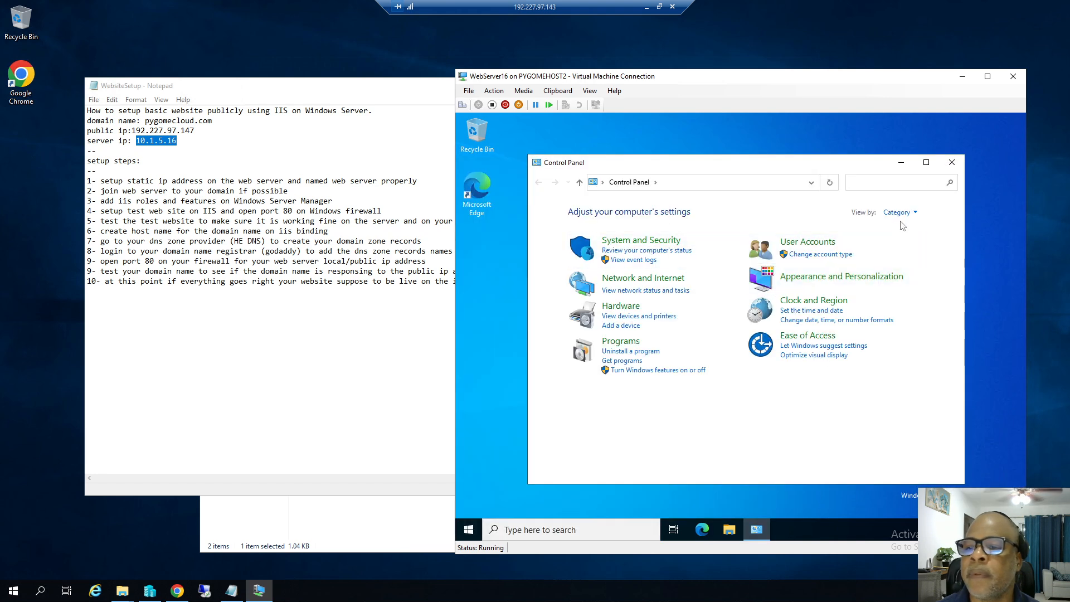
{"action": "left_click", "coordinate": [906, 214]}
{"action": "left_click", "coordinate": [904, 255]}
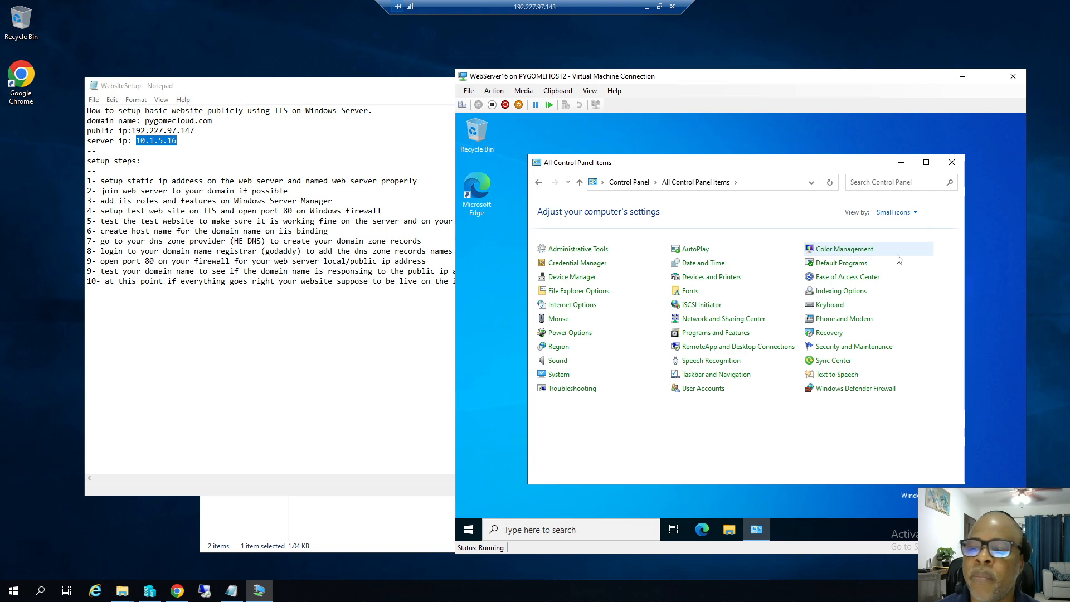
{"action": "left_click", "coordinate": [713, 320]}
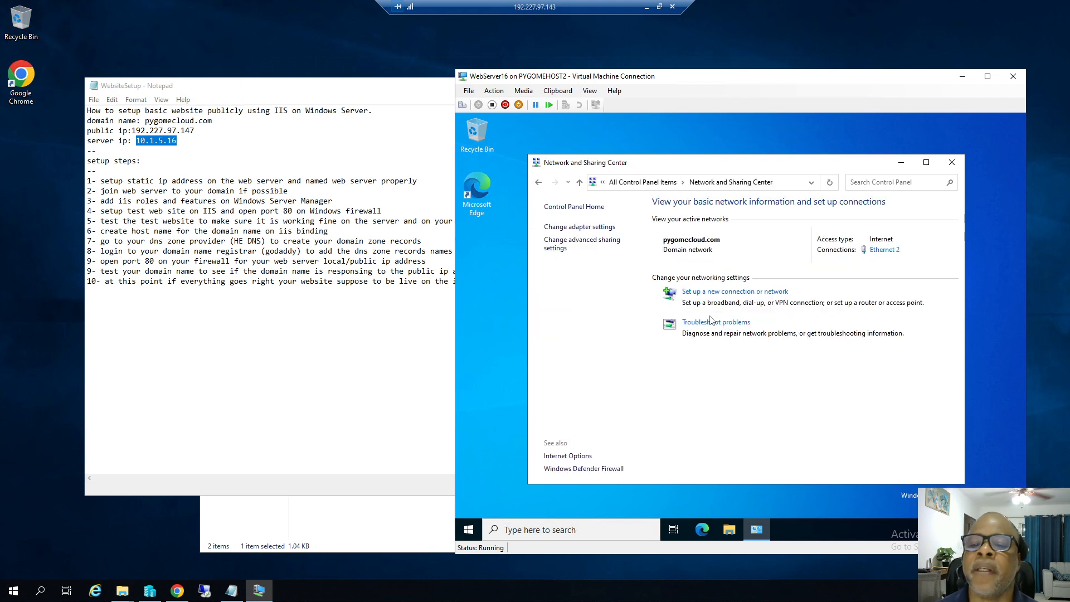
{"action": "left_click", "coordinate": [598, 227]}
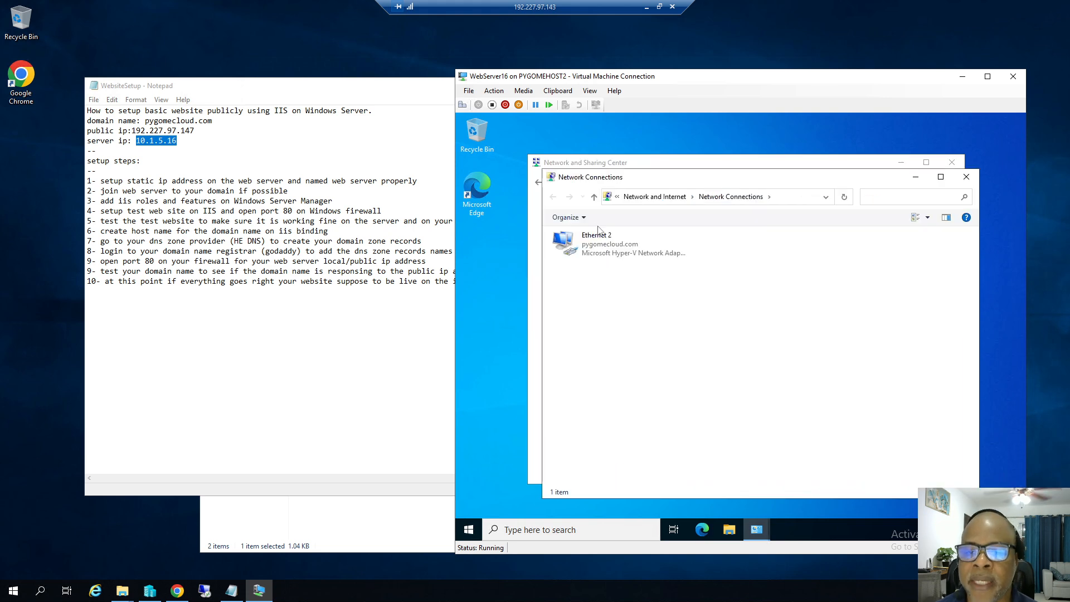
Inspect Ethernet 2's details: DHCP address 10.1.5.246, DHCP server 10.1.5.9, gateway 10.1.5.48.
{"action": "left_click", "coordinate": [580, 248]}
{"action": "double_click", "coordinate": [580, 248]}
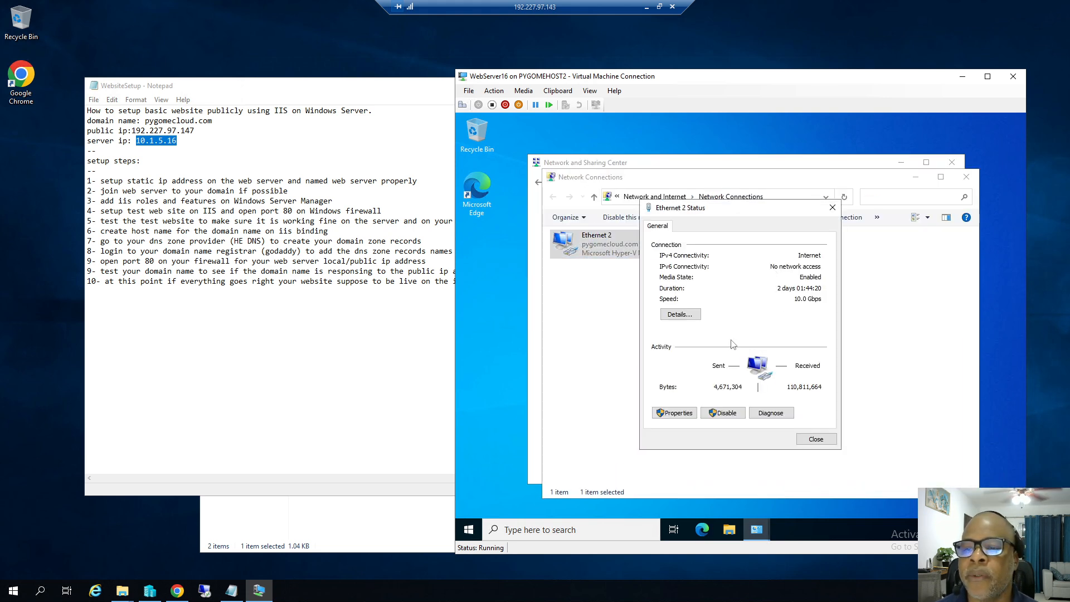
{"action": "left_click", "coordinate": [684, 315]}
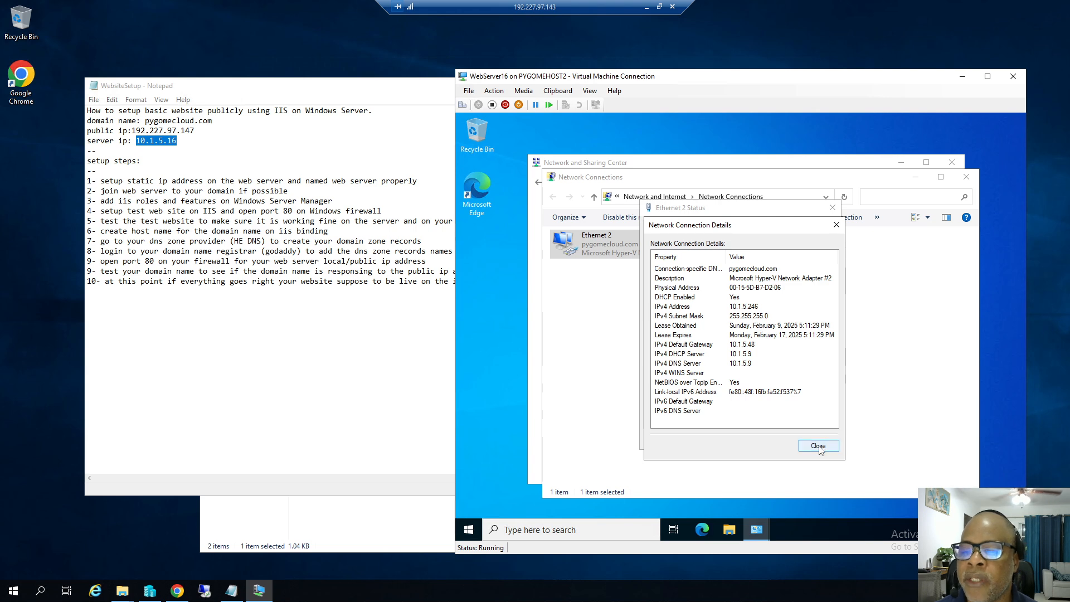
{"action": "left_click", "coordinate": [748, 355]}
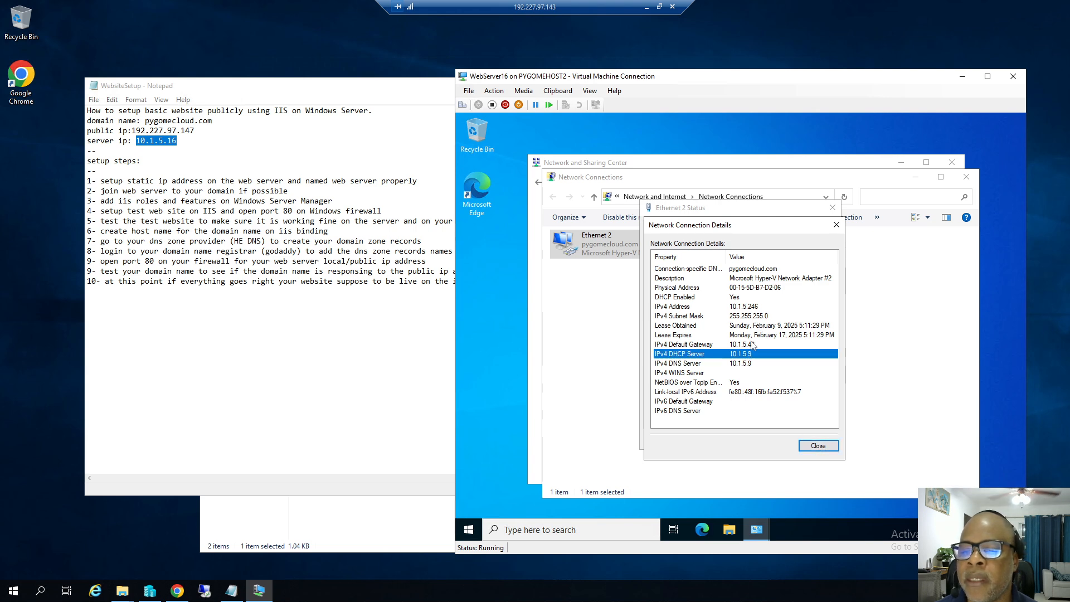
{"action": "left_click", "coordinate": [815, 446]}
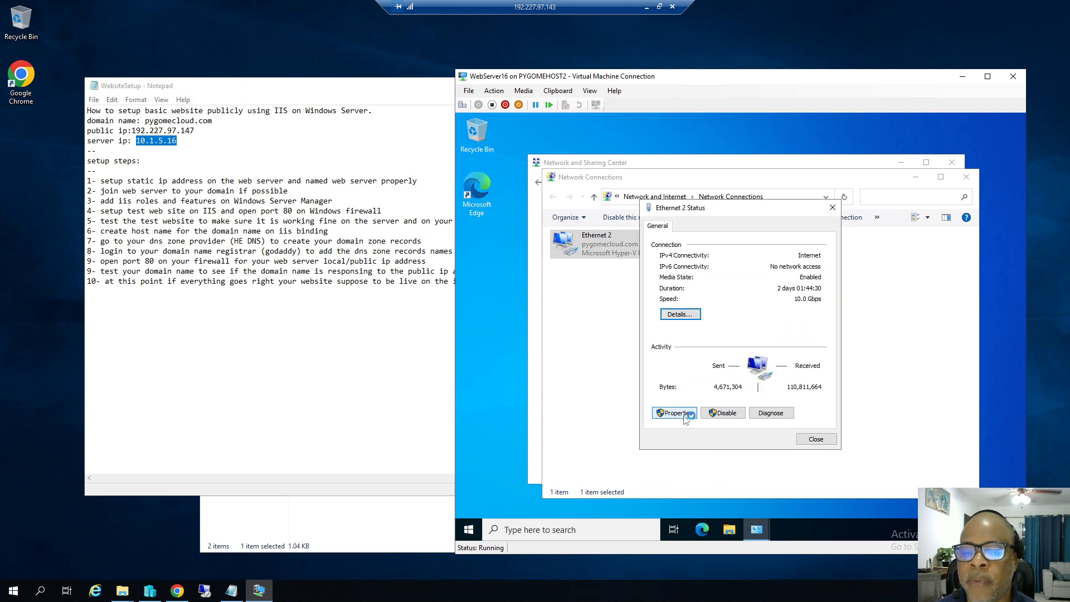
{"action": "left_click", "coordinate": [675, 413]}
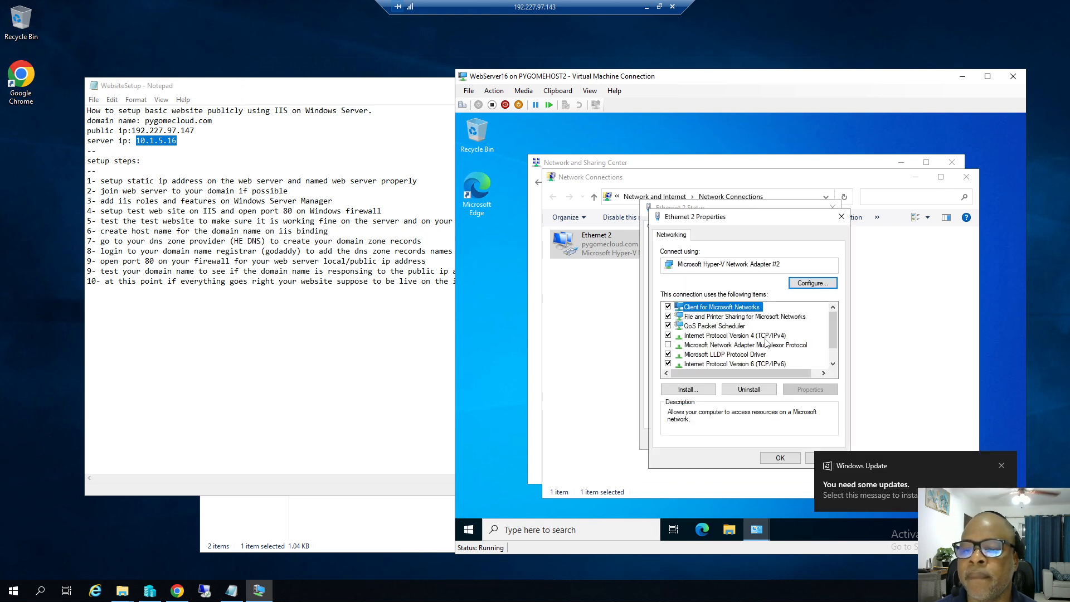
Switch Ethernet 2's IPv4 to fixed address 10.1.5.16, mask 255.255.255.0, gateway 10.1.5.48, DNS 10.1.5.9.
{"action": "double_click", "coordinate": [764, 337]}
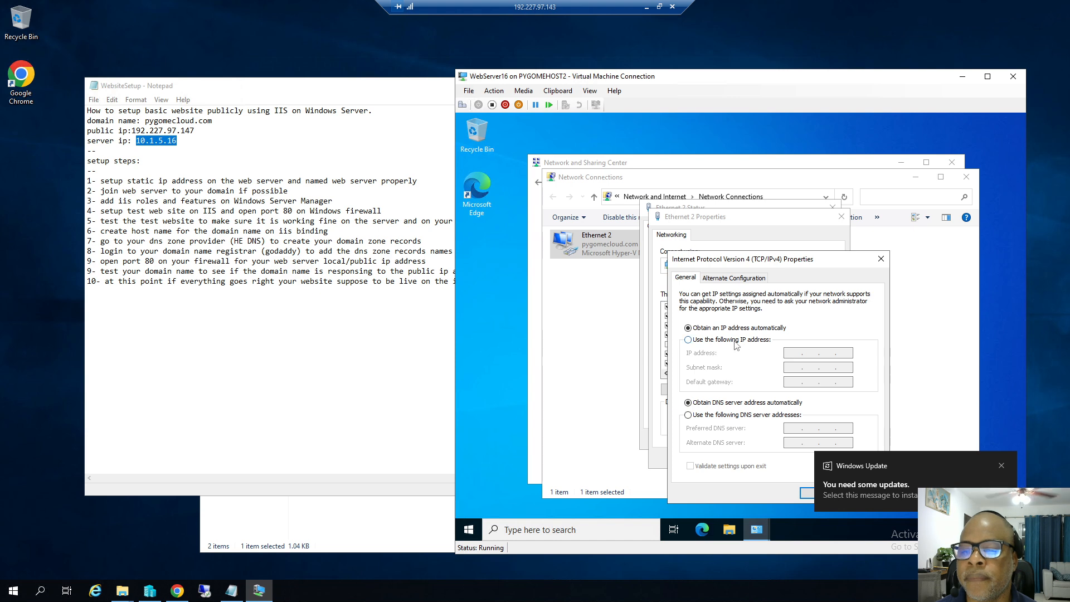
{"action": "left_click", "coordinate": [738, 340]}
{"action": "left_click", "coordinate": [1001, 465]}
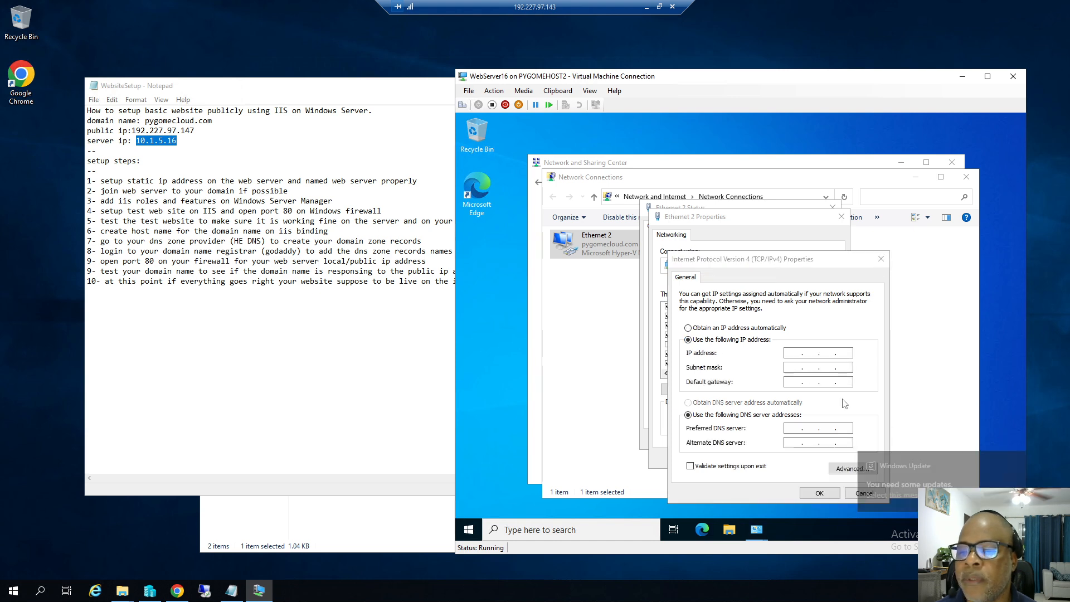
{"action": "type", "text": "10 . 1 . "}
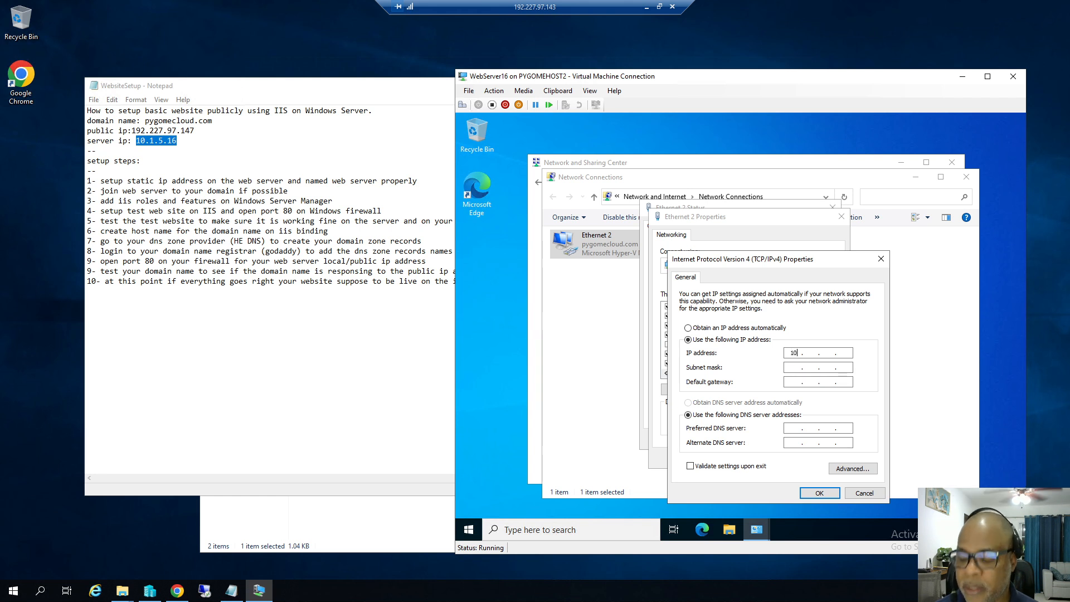
{"action": "type", "text": "5 . 16"}
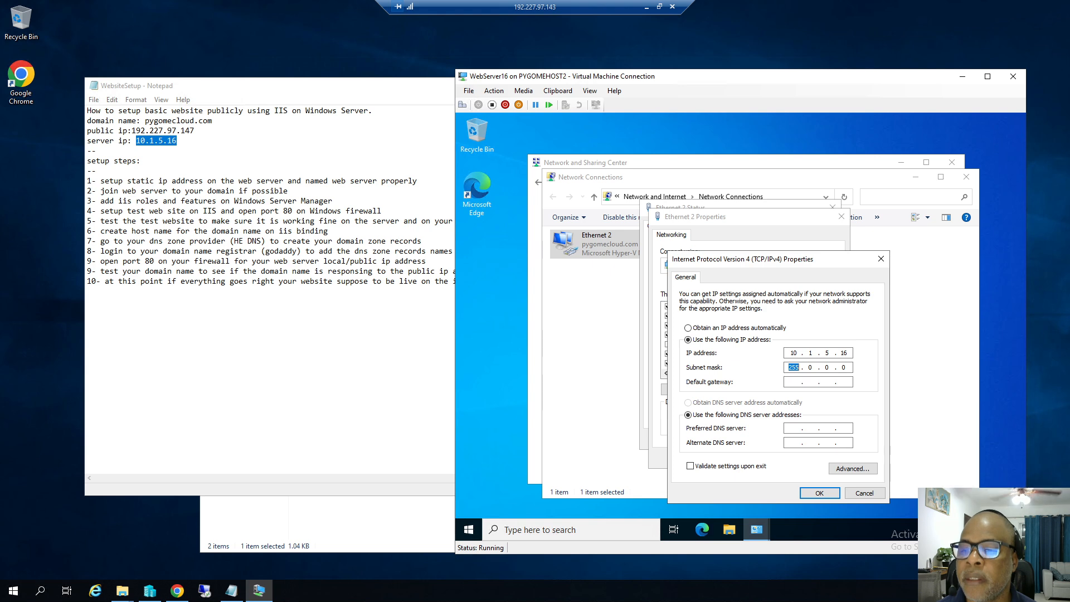
{"action": "left_click", "coordinate": [803, 369]}
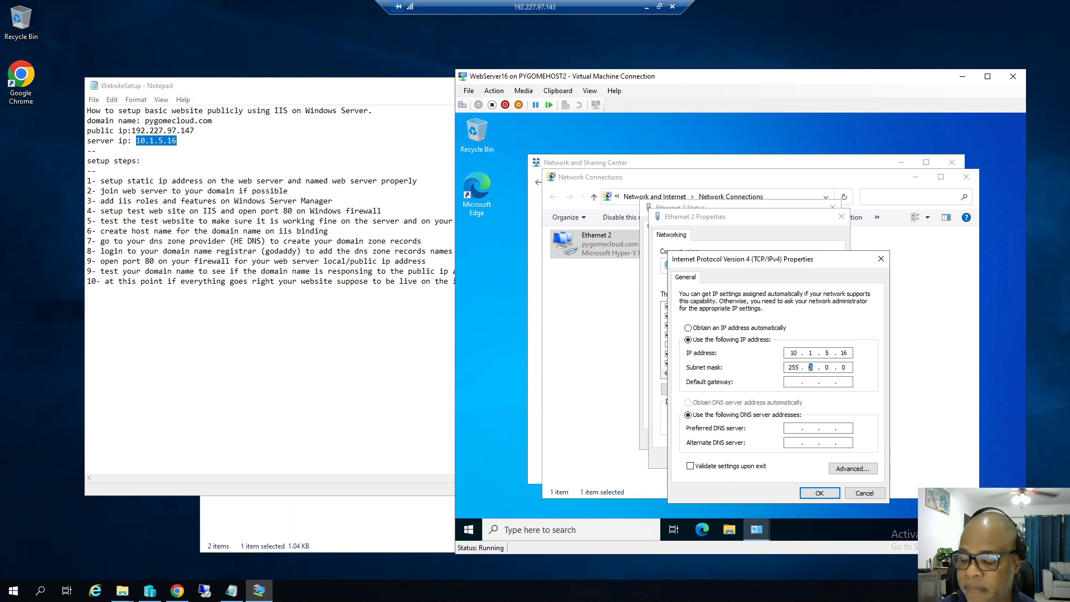
{"action": "type", "text": "255.255"}
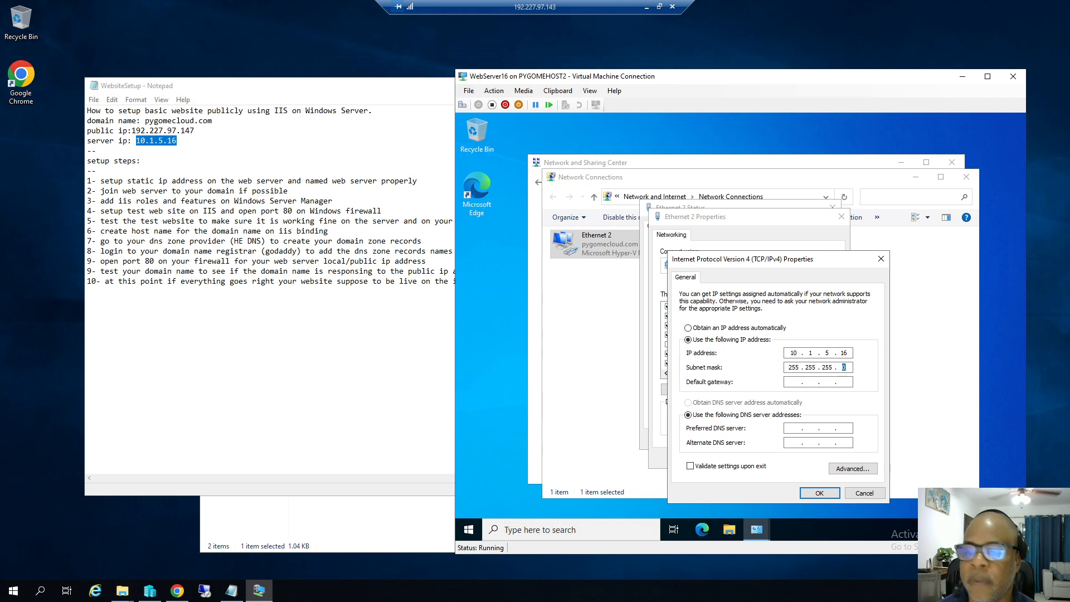
{"action": "type", "text": "10.1"}
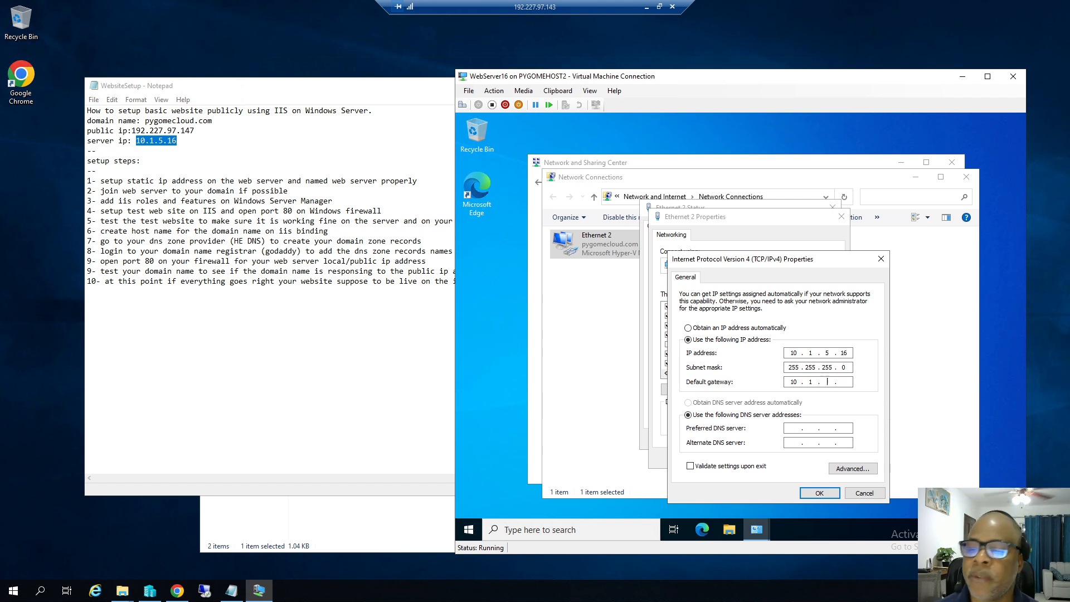
{"action": "type", "text": ".5"}
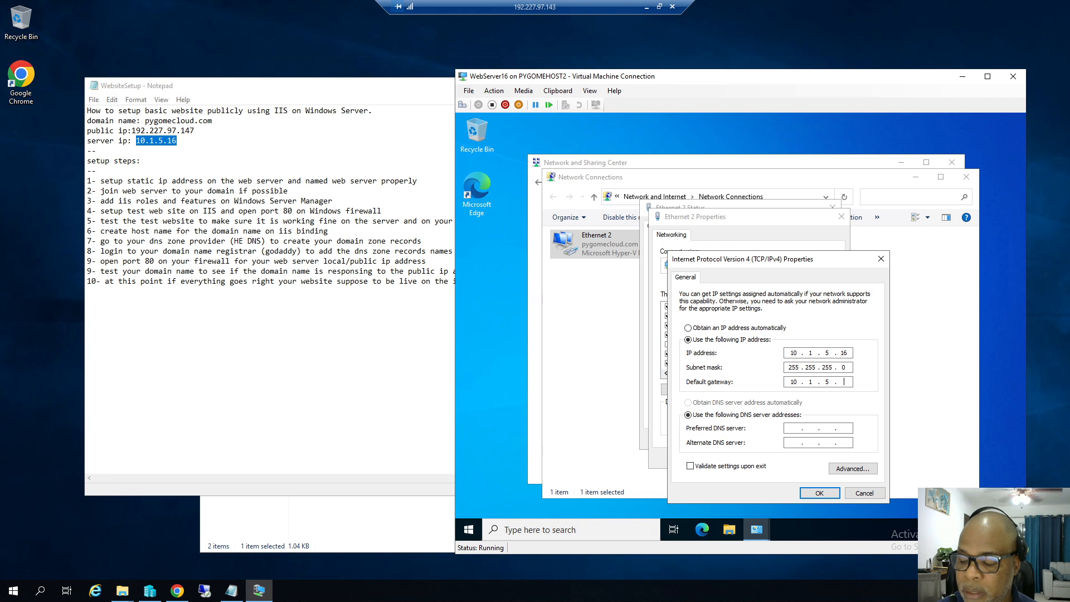
{"action": "key", "text": "Tab"}
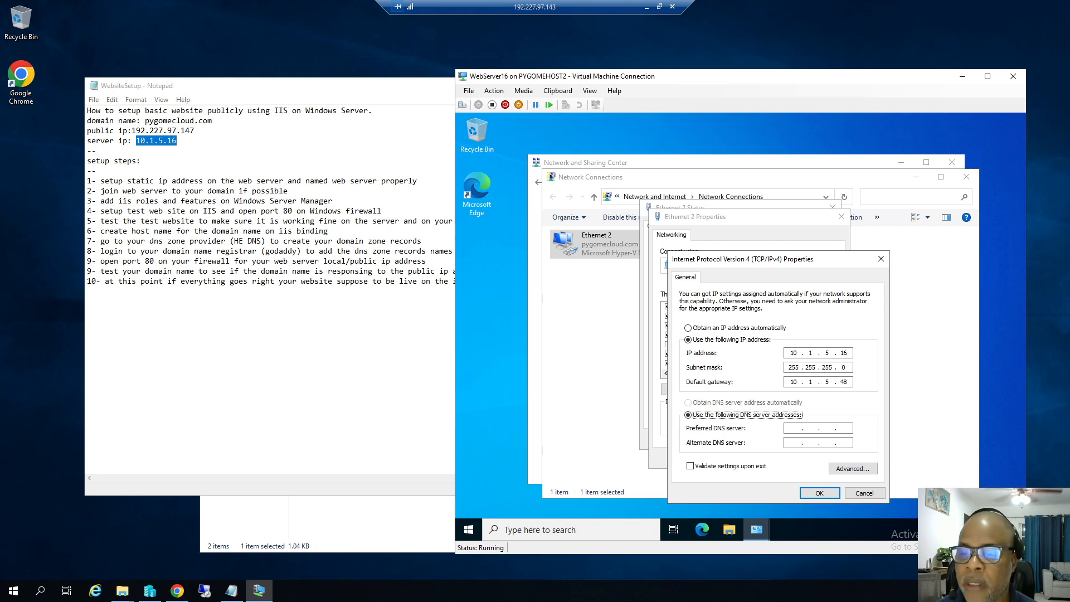
{"action": "key", "text": "Tab"}
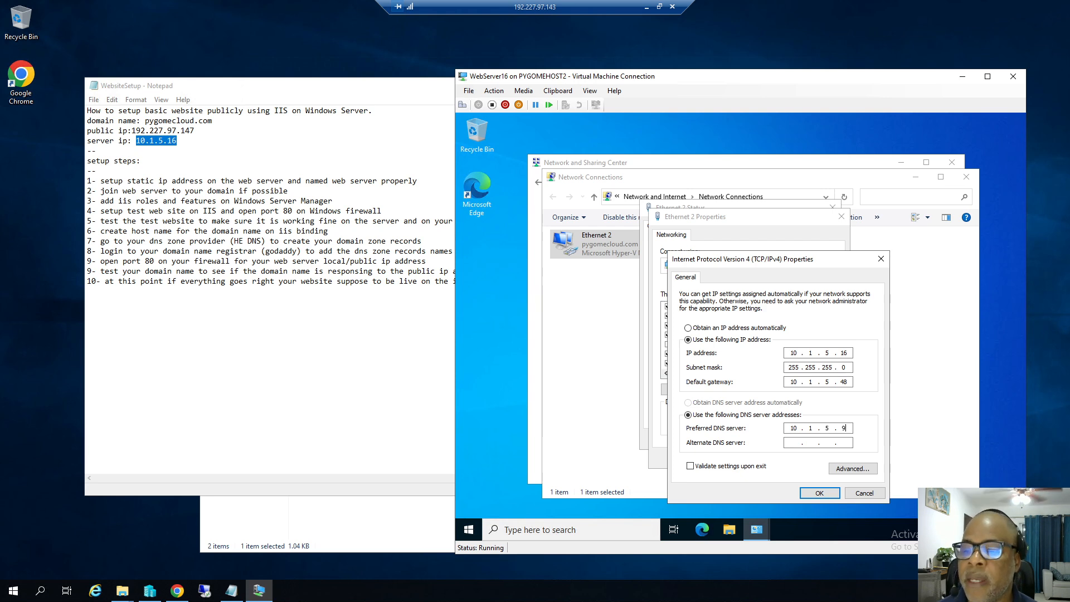
{"action": "left_click", "coordinate": [819, 492]}
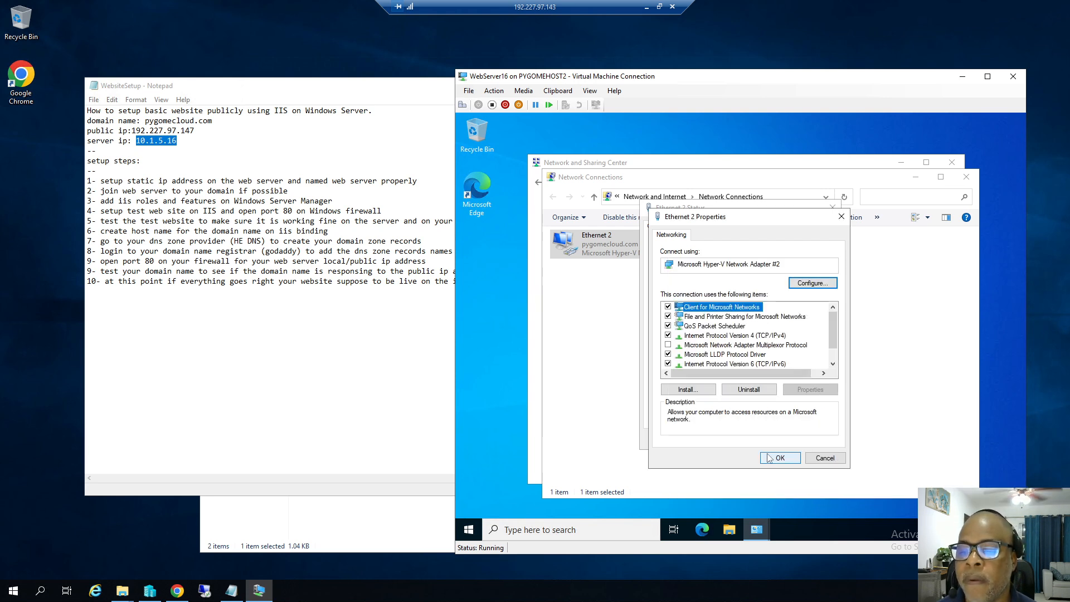
Apply the adapter changes and close the status, network connections and Sharing Center windows.
{"action": "left_click", "coordinate": [766, 453]}
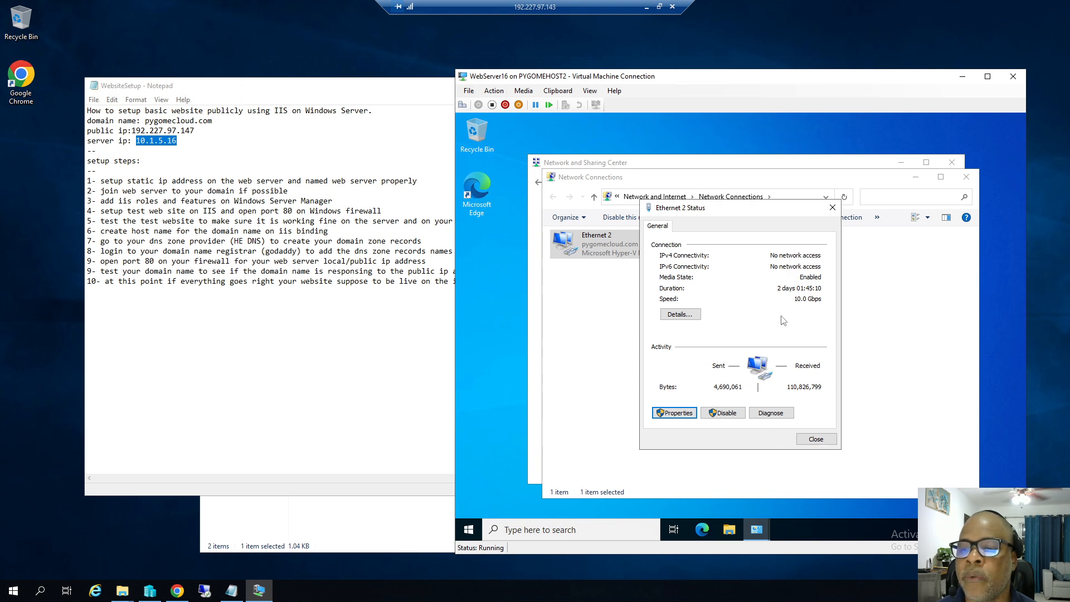
{"action": "left_click", "coordinate": [815, 439]}
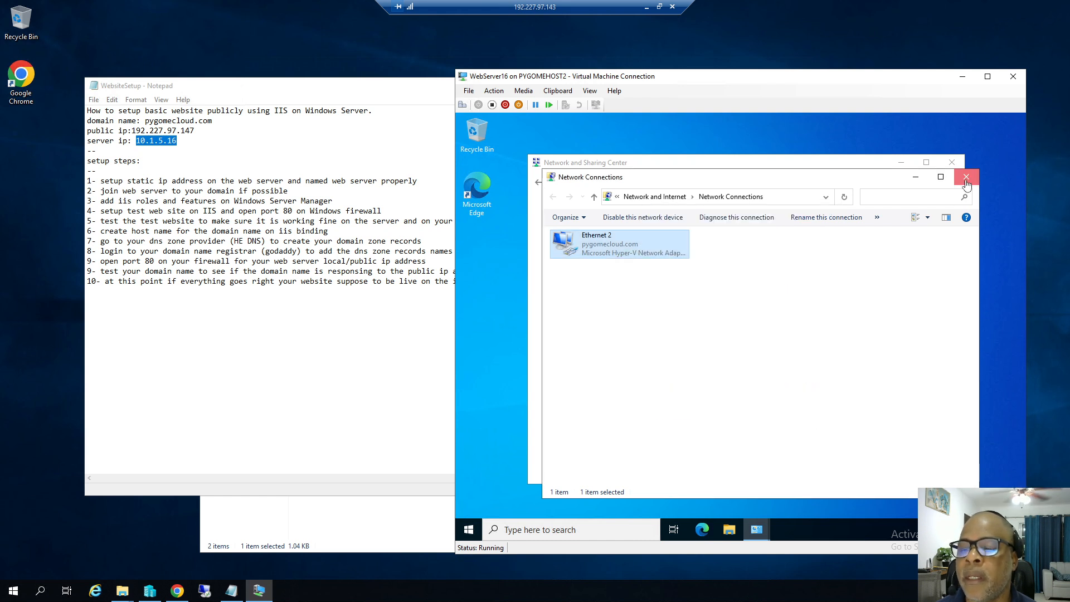
{"action": "left_click", "coordinate": [967, 177]}
{"action": "left_click", "coordinate": [952, 162]}
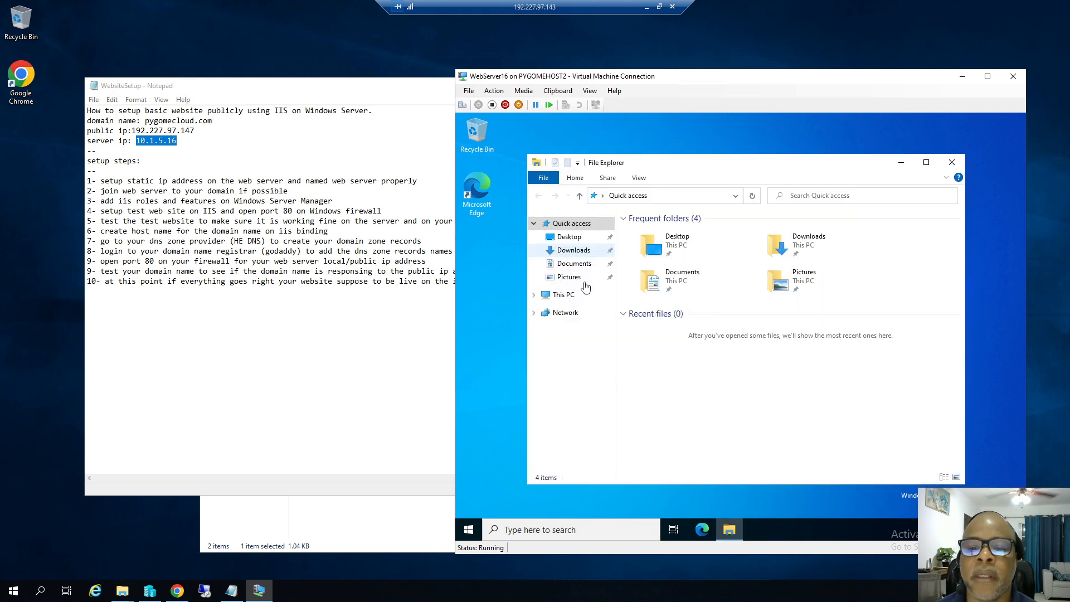
Confirm in System Properties that the server's domain is pygomecloud.com, then close Settings and File Explorer.
{"action": "right_click", "coordinate": [566, 299]}
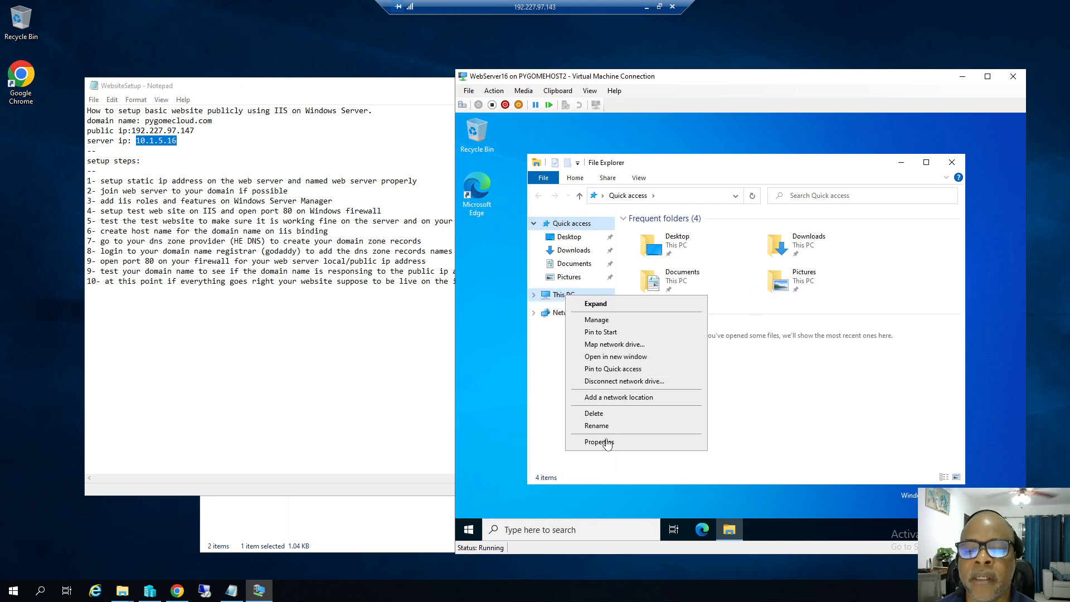
{"action": "left_click", "coordinate": [610, 440]}
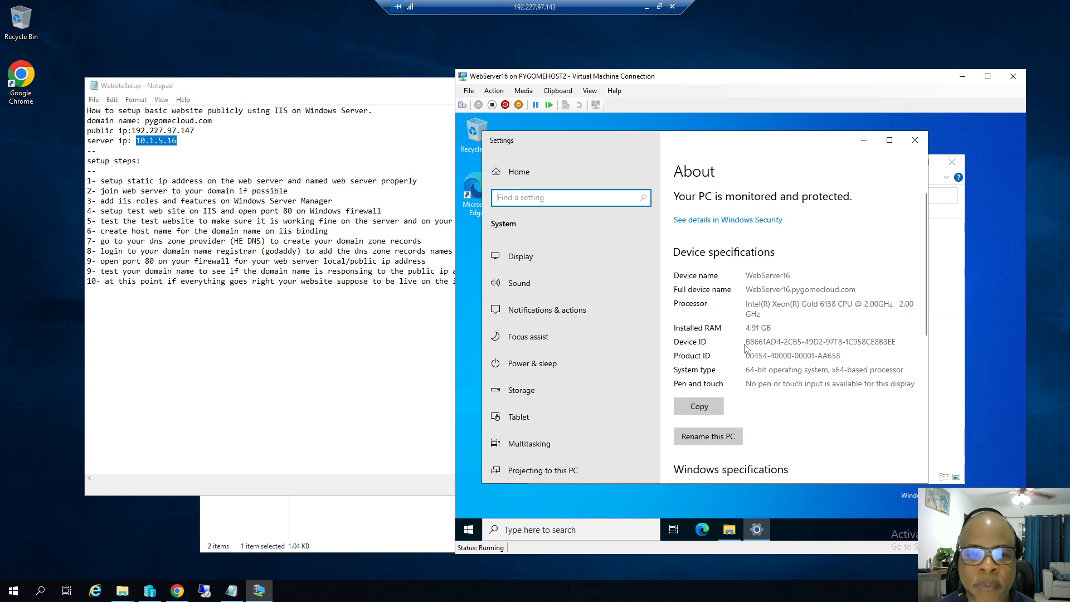
{"action": "scroll", "coordinate": [747, 349], "scroll_direction": "down", "scroll_amount": 3}
{"action": "scroll", "coordinate": [749, 354], "scroll_direction": "down", "scroll_amount": 5}
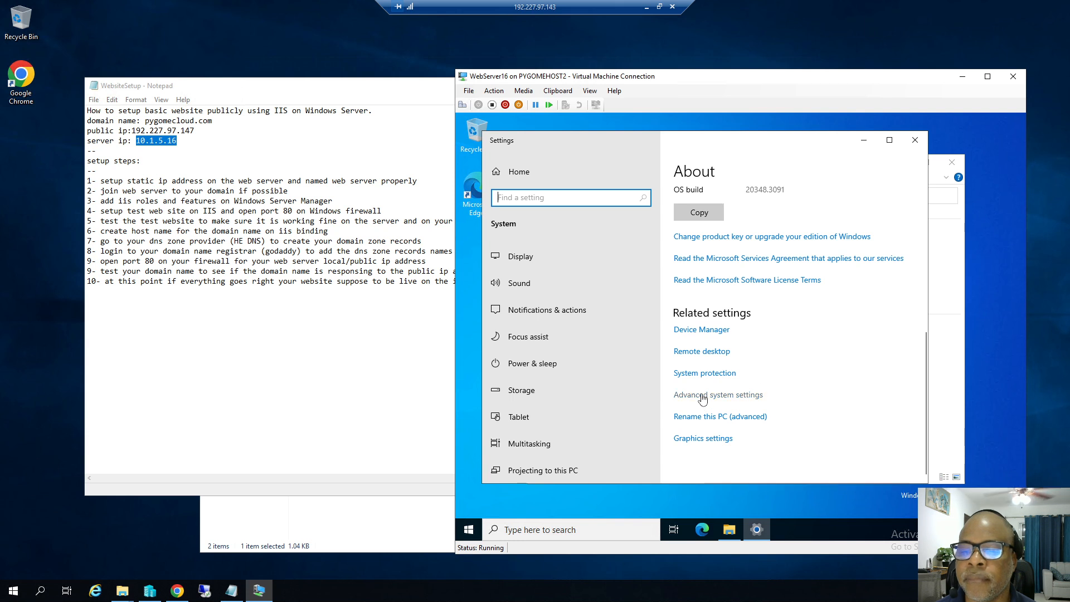
{"action": "left_click", "coordinate": [703, 395]}
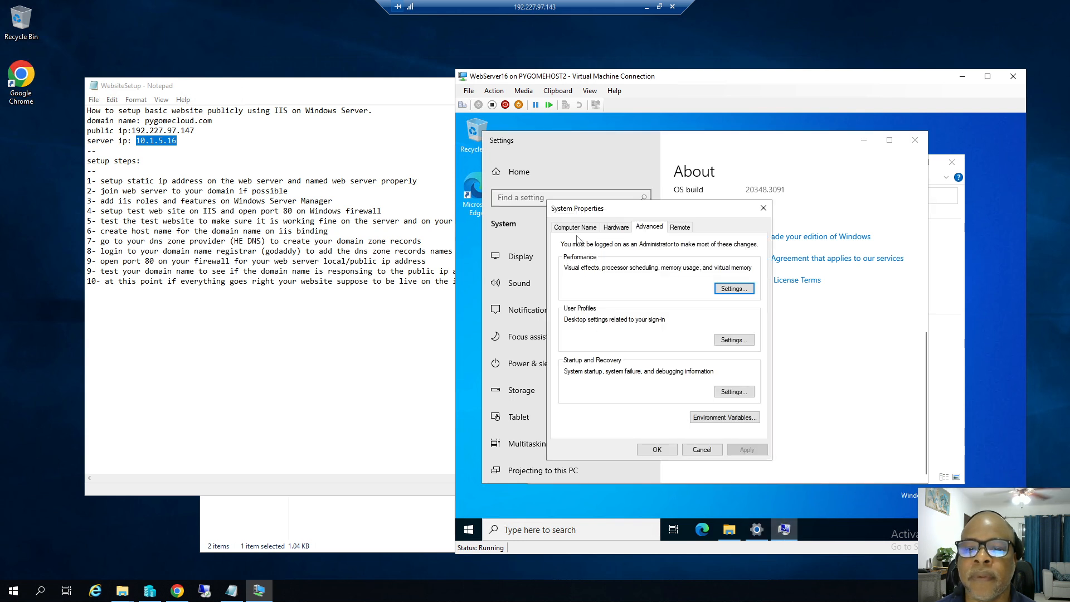
{"action": "left_click", "coordinate": [575, 228]}
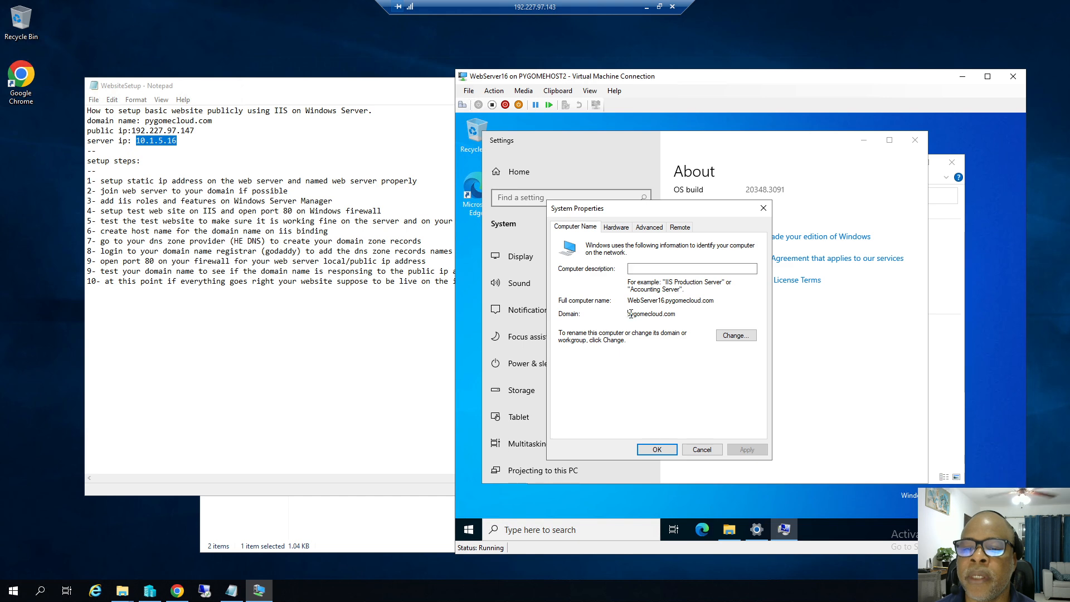
{"action": "left_click_drag", "start_coordinate": [628, 314], "coordinate": [679, 312]}
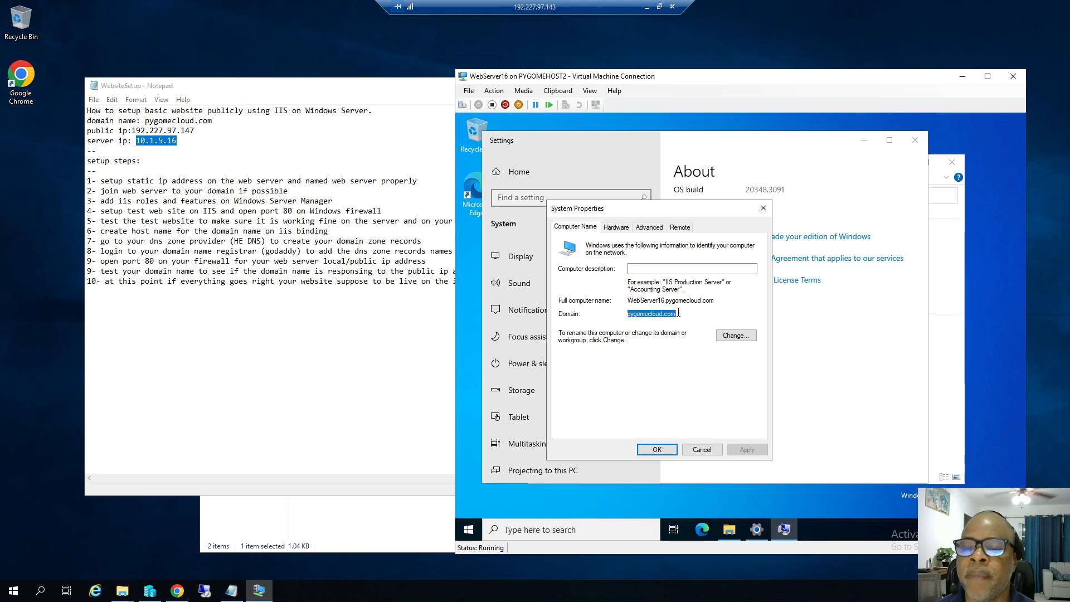
{"action": "left_click", "coordinate": [701, 449]}
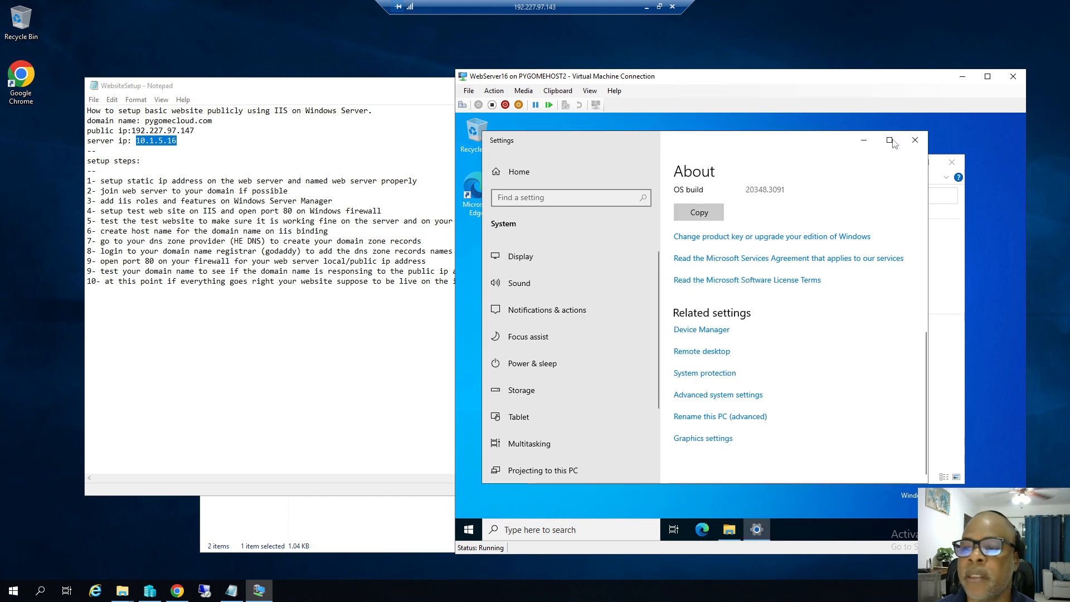
{"action": "left_click", "coordinate": [915, 140]}
{"action": "left_click", "coordinate": [951, 162]}
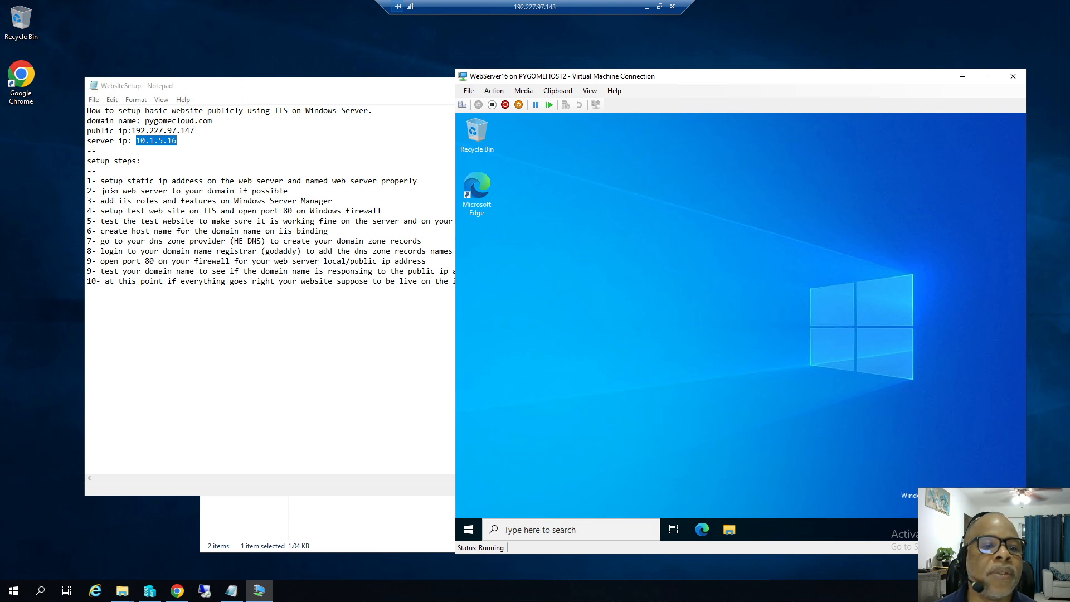
Recheck WebServer16's pygomecloud.com domain membership under Computer Name > Change, cancelling without edits.
{"action": "left_click", "coordinate": [103, 193]}
{"action": "left_click_drag", "start_coordinate": [101, 191], "coordinate": [114, 191]}
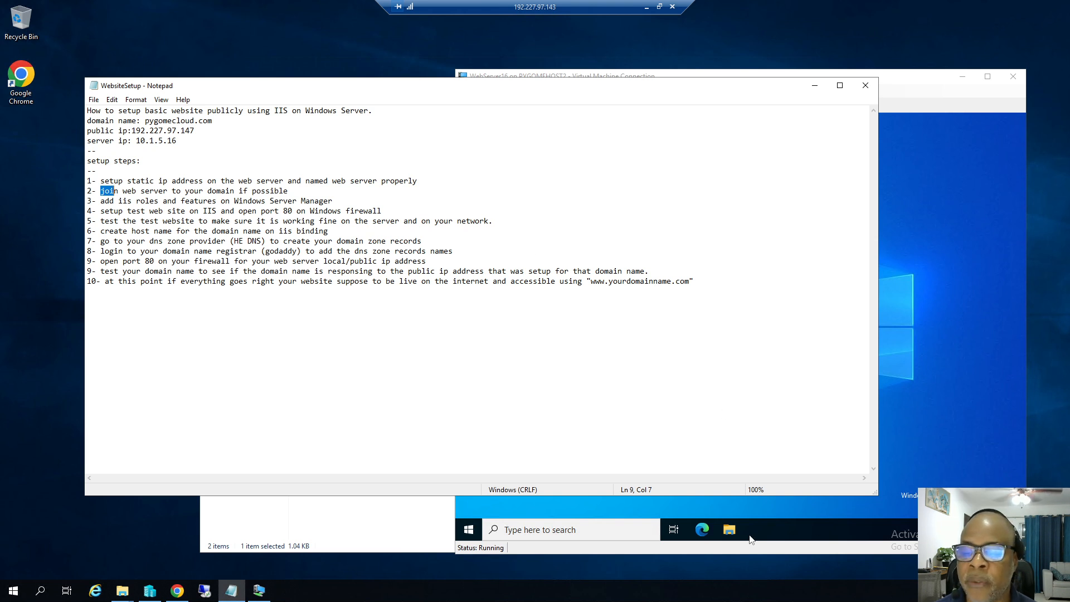
{"action": "left_click", "coordinate": [730, 530]}
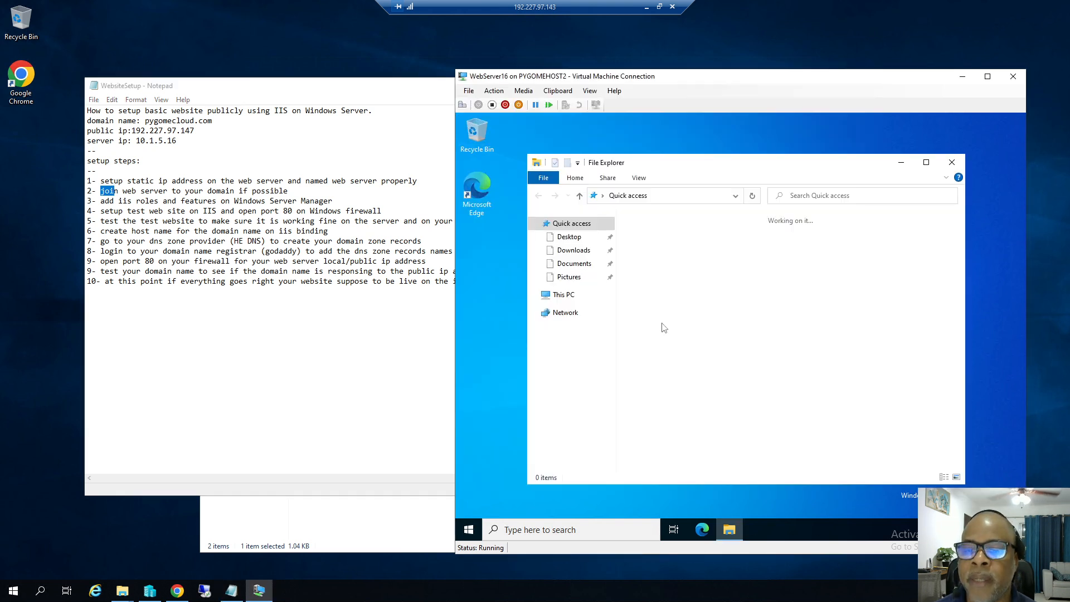
{"action": "right_click", "coordinate": [563, 296]}
{"action": "left_click", "coordinate": [607, 445]}
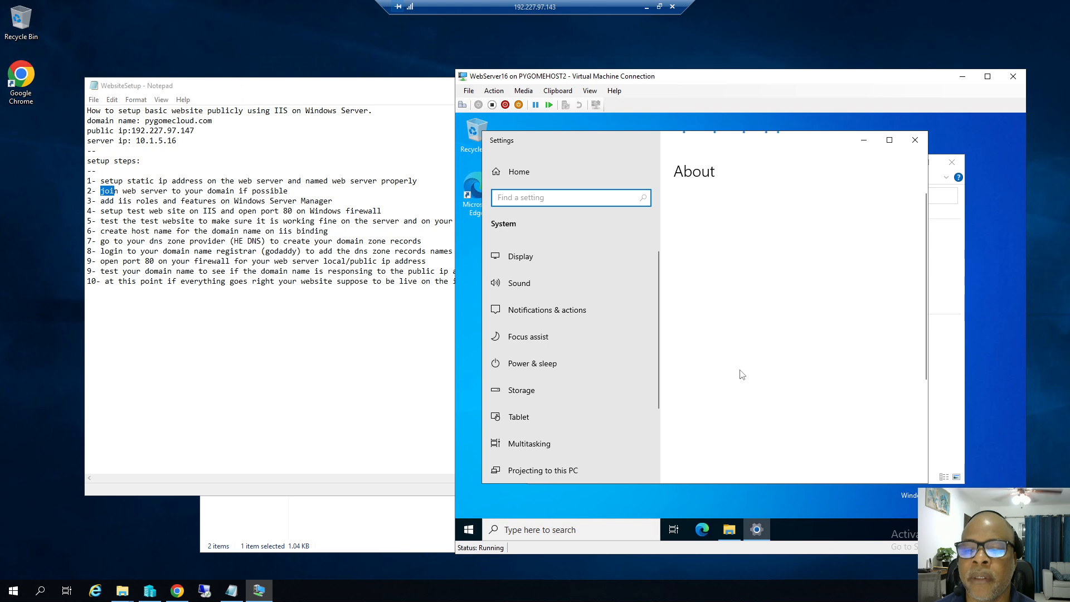
{"action": "scroll", "coordinate": [735, 374], "scroll_direction": "down", "scroll_amount": 4}
{"action": "scroll", "coordinate": [771, 394], "scroll_direction": "down", "scroll_amount": 1}
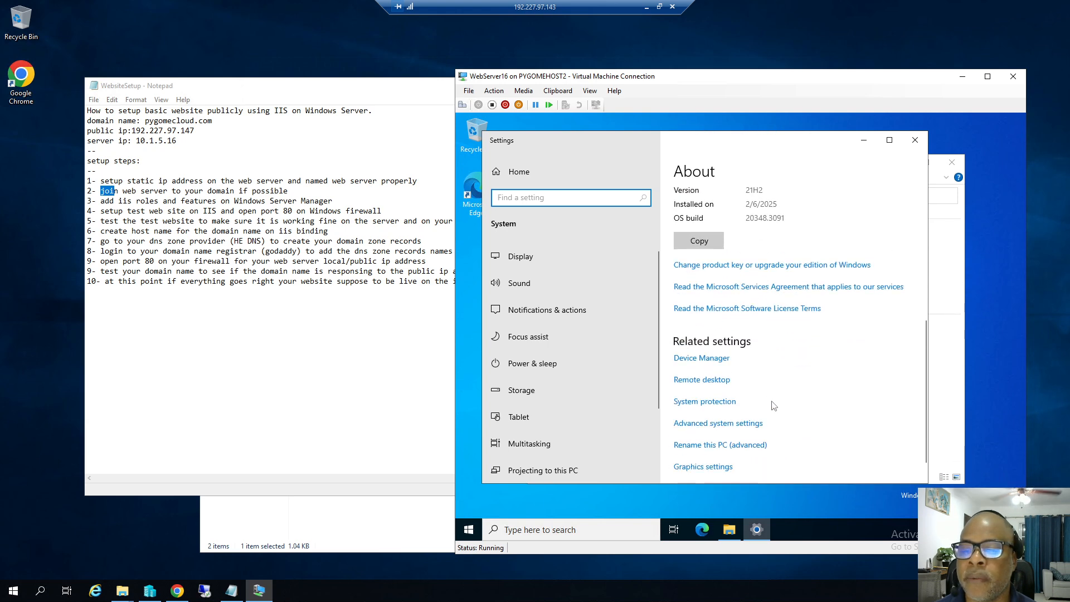
{"action": "left_click", "coordinate": [703, 427]}
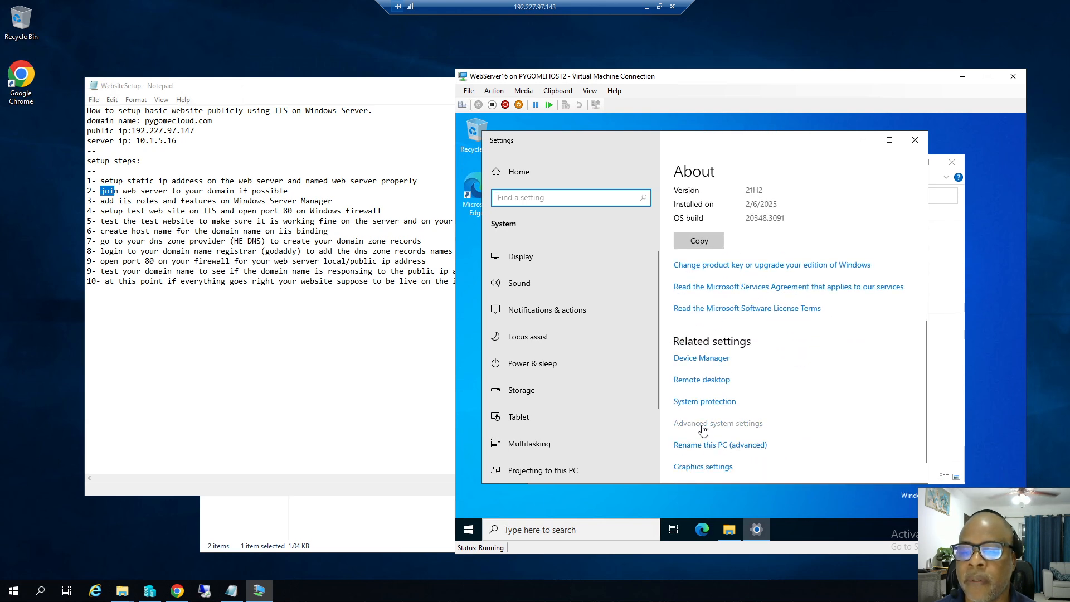
{"action": "left_click", "coordinate": [501, 156]}
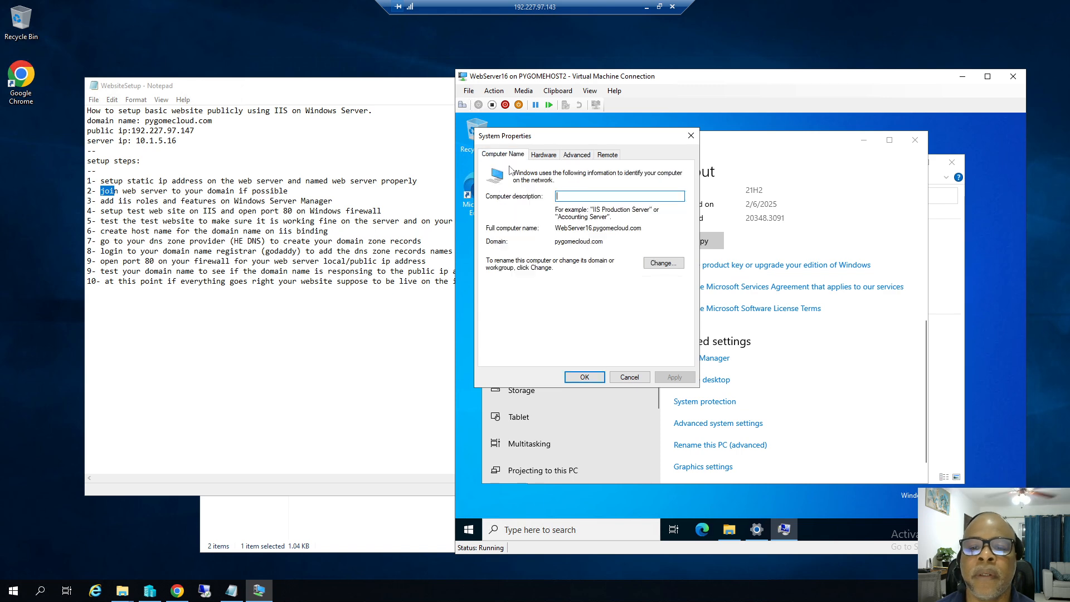
{"action": "left_click", "coordinate": [666, 263]}
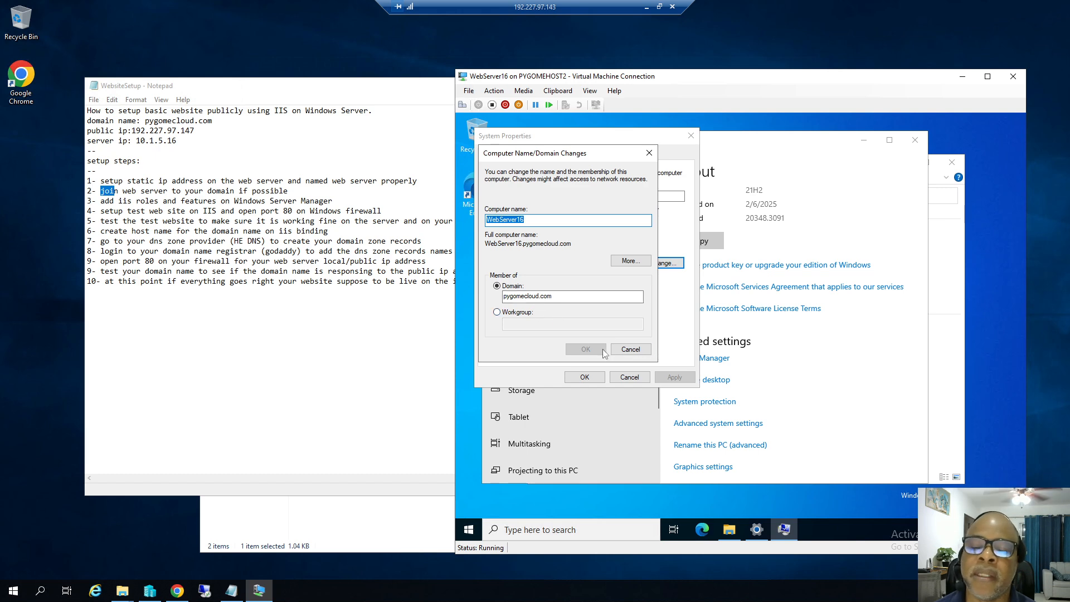
{"action": "left_click", "coordinate": [629, 350]}
{"action": "left_click", "coordinate": [629, 377]}
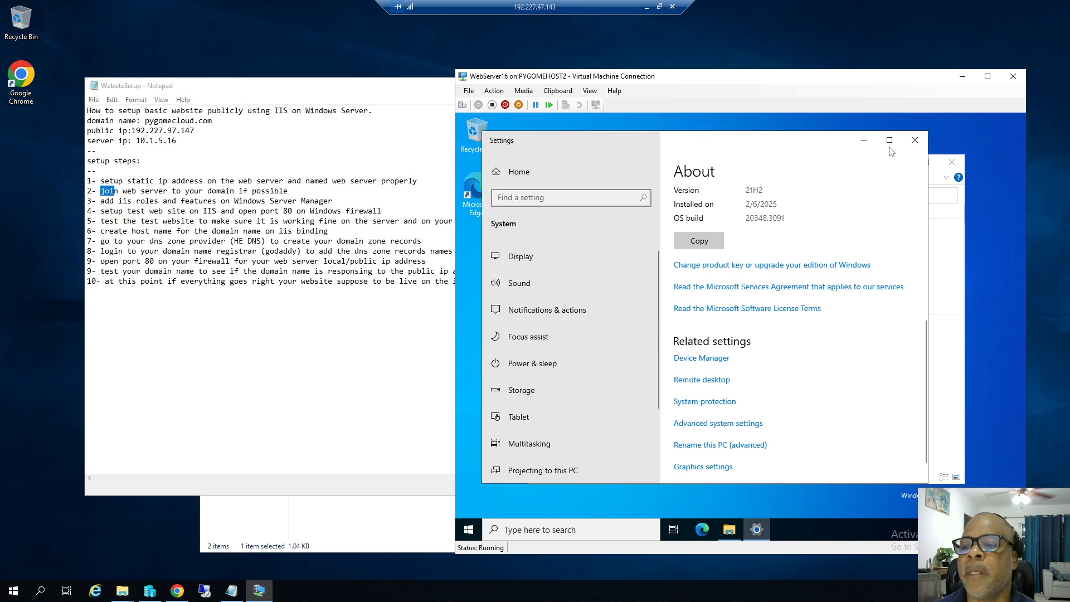
Close the server's Settings and File Explorer windows and open its Start menu.
{"action": "left_click", "coordinate": [914, 140]}
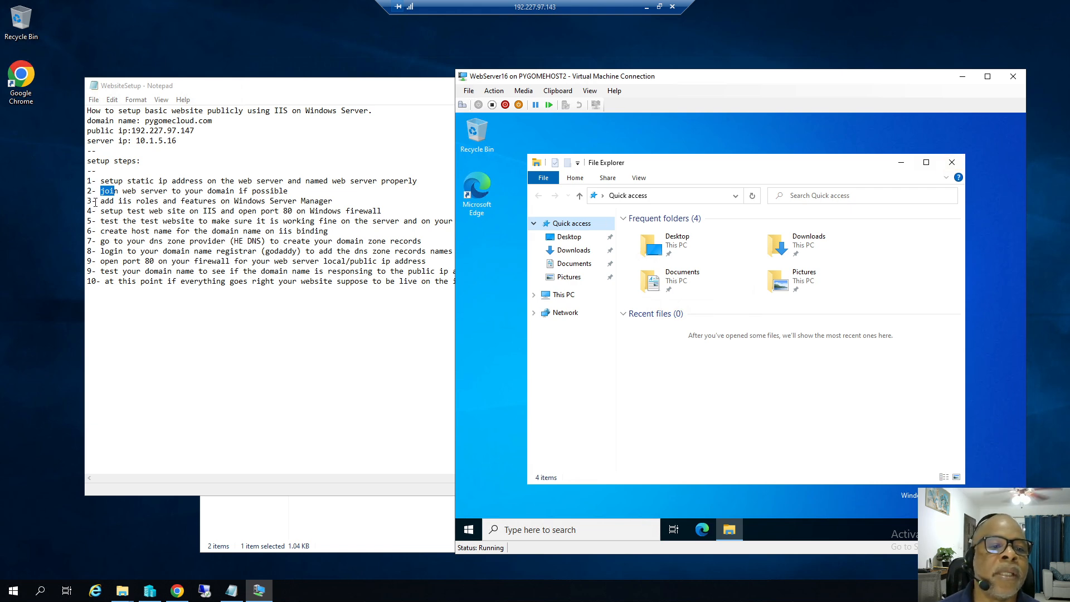
{"action": "left_click", "coordinate": [95, 201]}
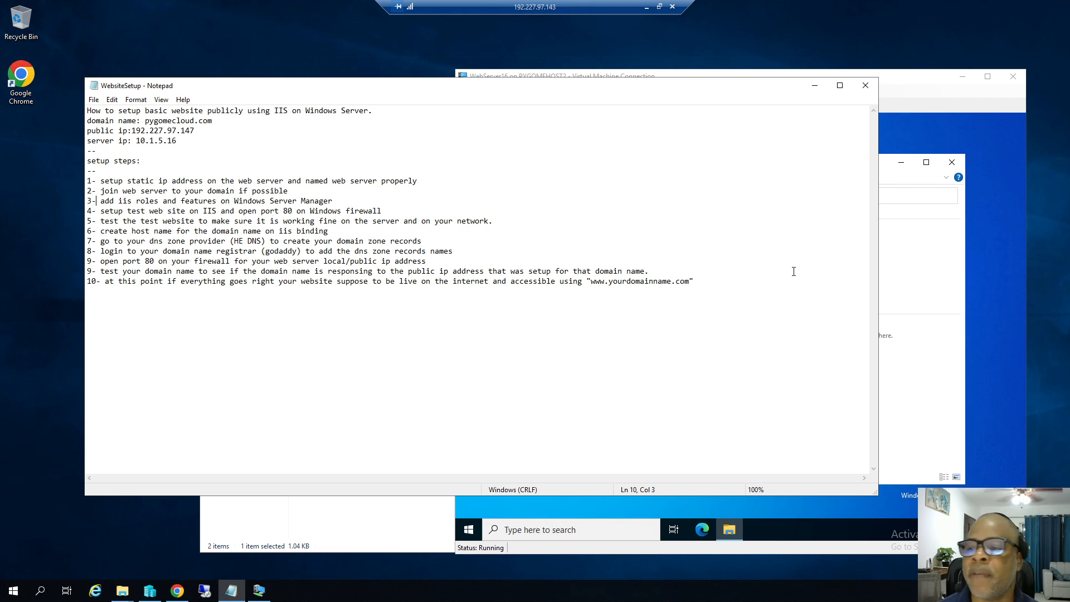
{"action": "left_click", "coordinate": [902, 274]}
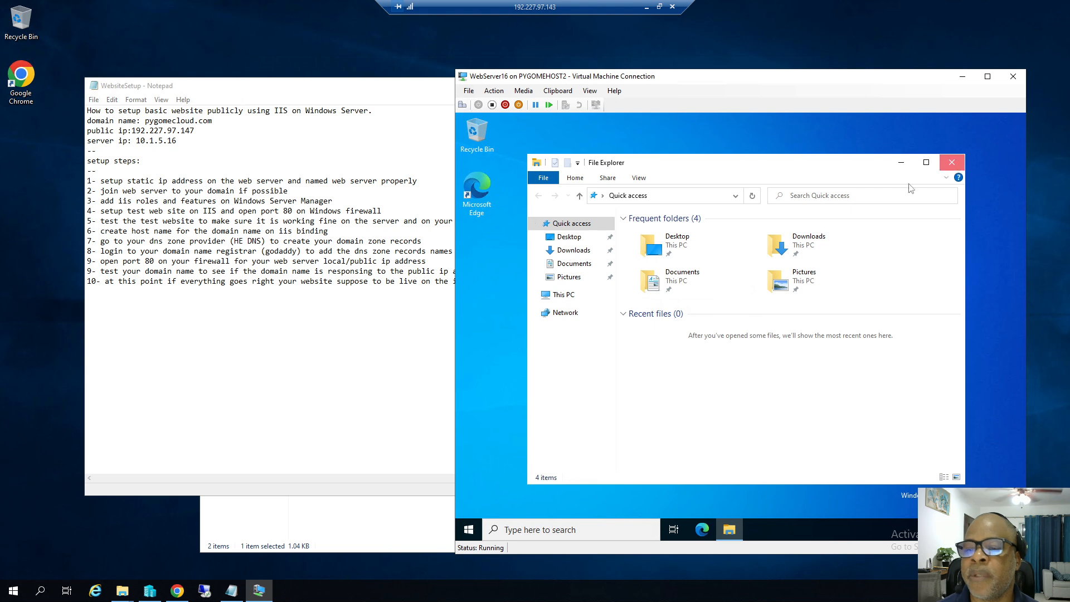
{"action": "left_click", "coordinate": [952, 162]}
{"action": "left_click", "coordinate": [468, 529]}
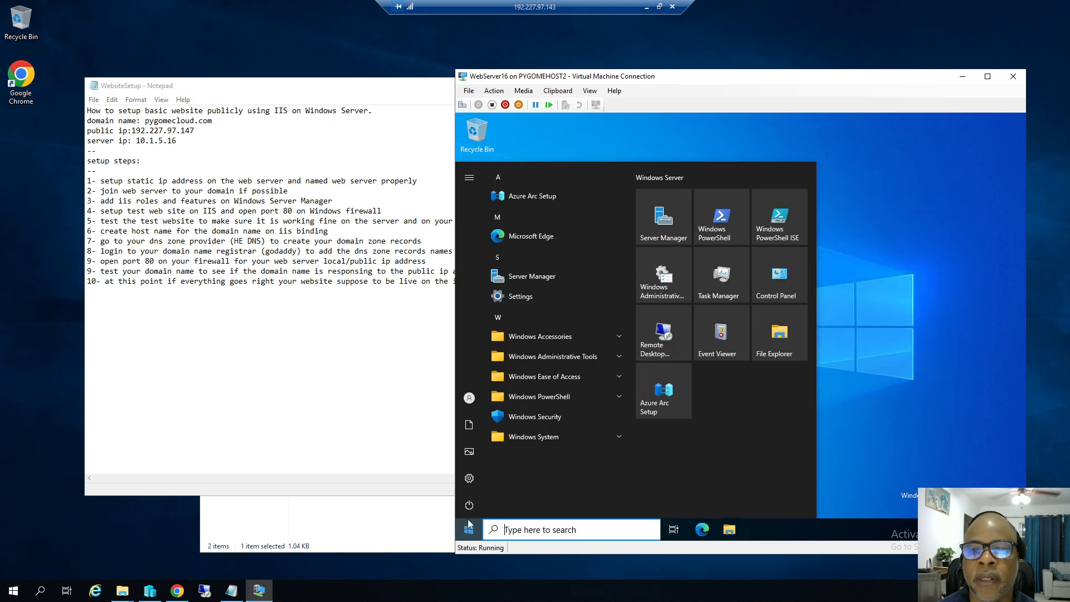
From Server Manager, run Add Roles and Features for WebServer16 and tick Web Server (IIS) with its management tools.
{"action": "left_click", "coordinate": [664, 222]}
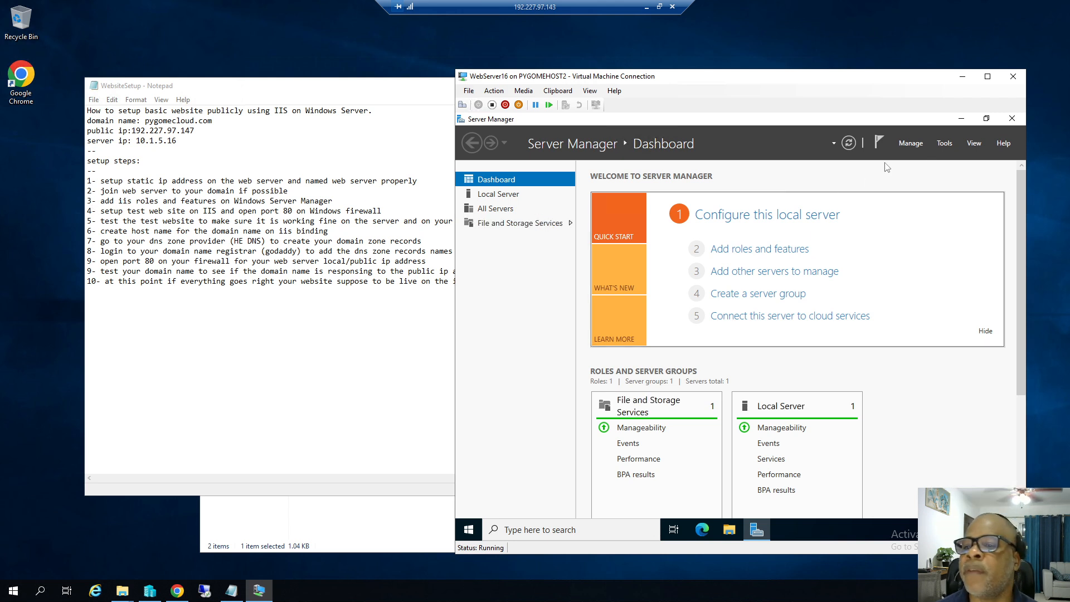
{"action": "left_click", "coordinate": [912, 145]}
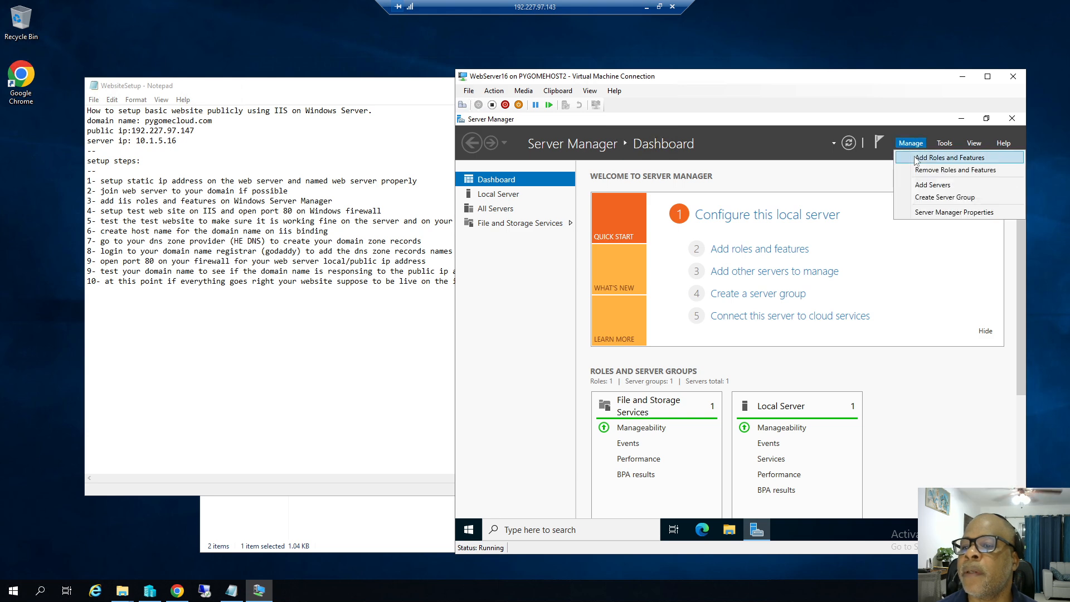
{"action": "left_click", "coordinate": [917, 159]}
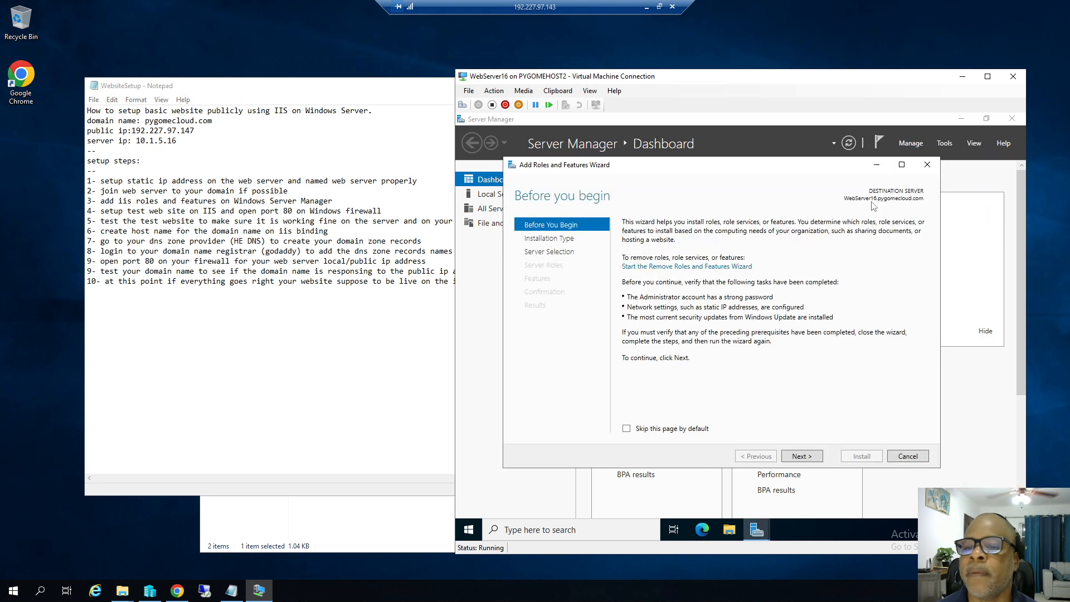
{"action": "left_click", "coordinate": [812, 457]}
{"action": "left_click", "coordinate": [801, 456]}
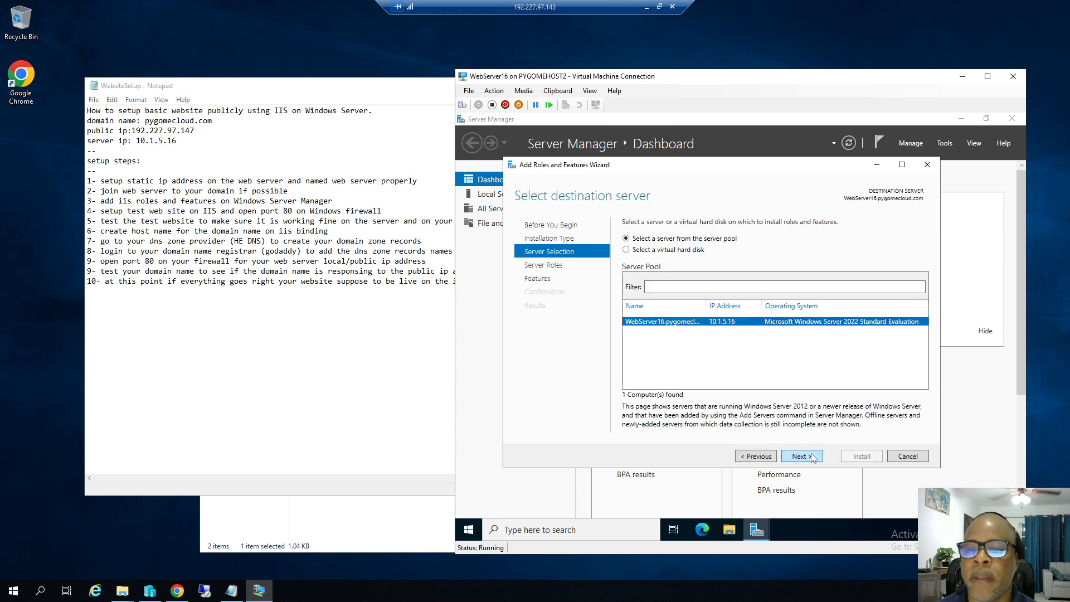
{"action": "left_click", "coordinate": [812, 457]}
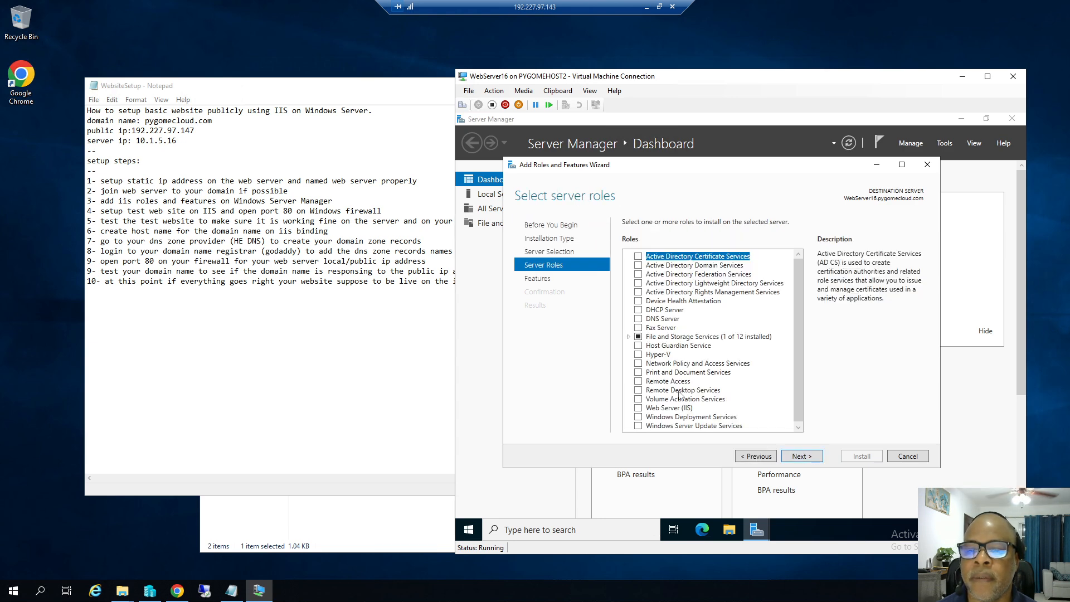
{"action": "left_click", "coordinate": [639, 409]}
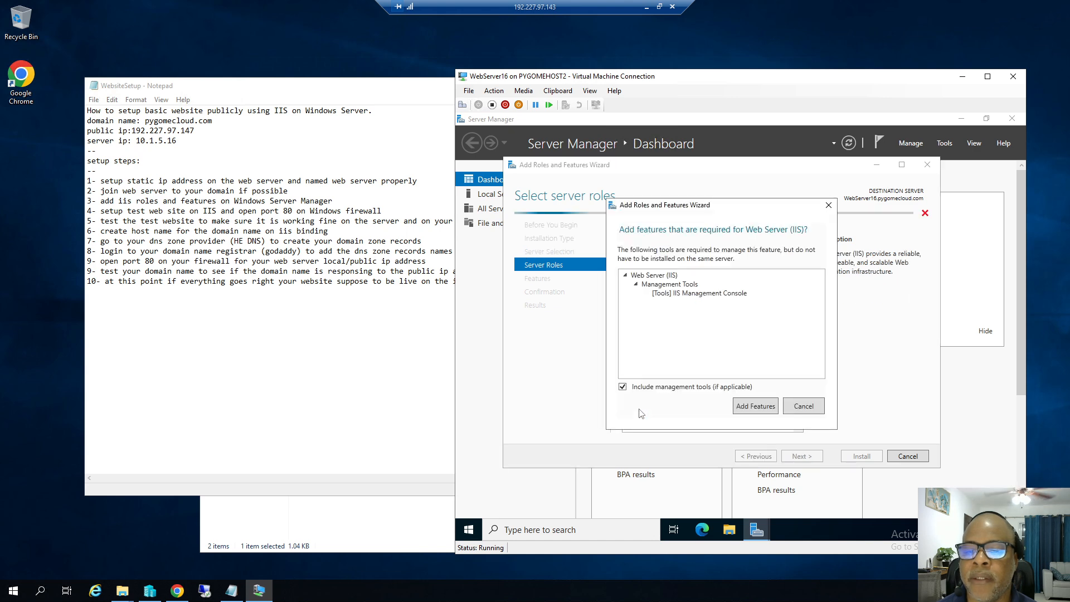
{"action": "left_click", "coordinate": [750, 412]}
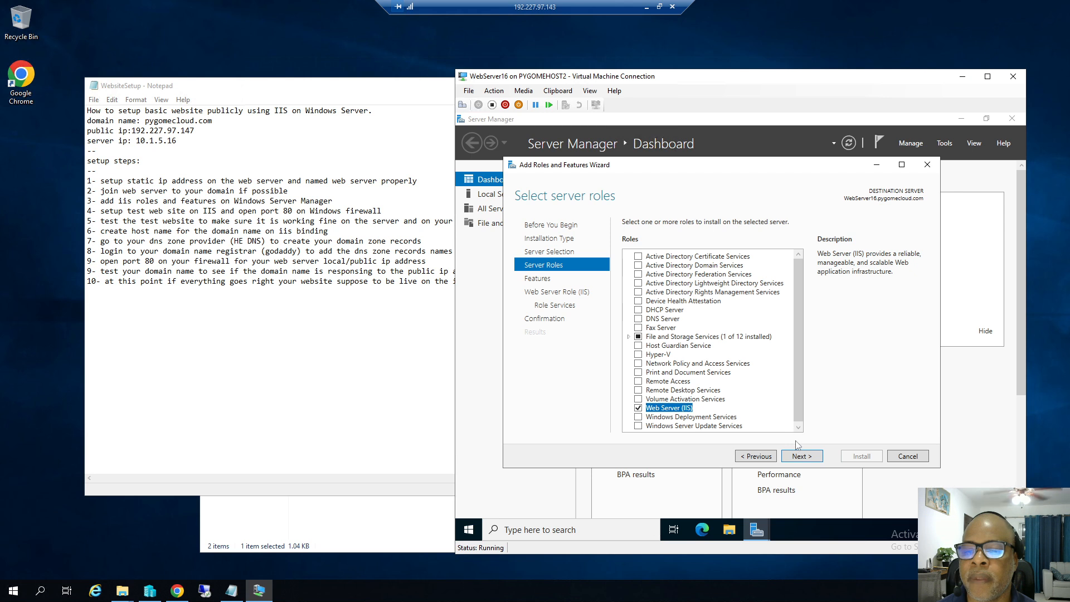
Accept default features and IIS role services, allow automatic restart, and install the Web Server role.
{"action": "left_click", "coordinate": [805, 458]}
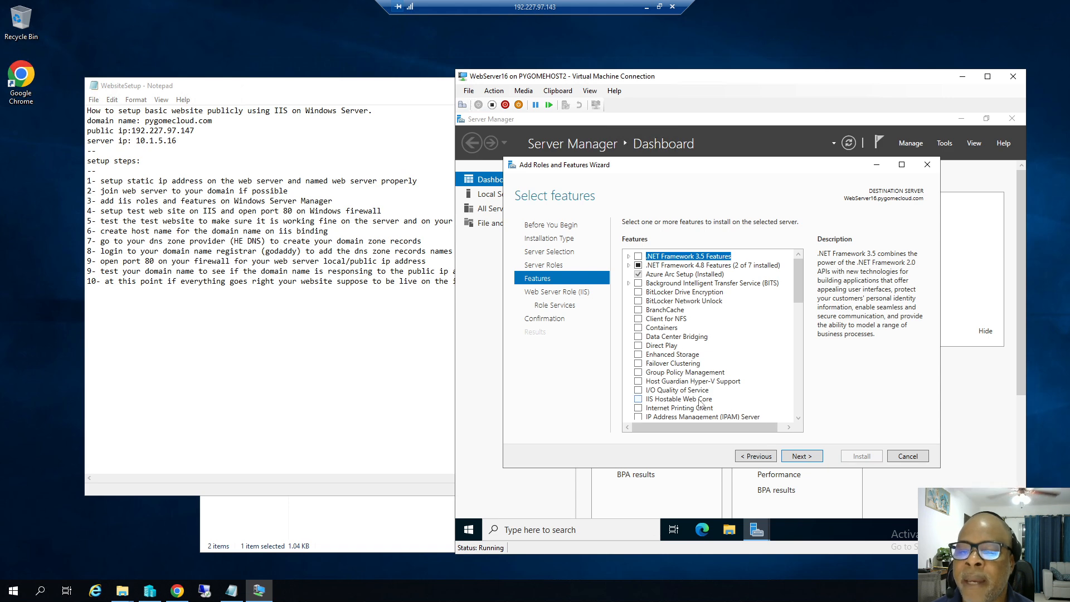
{"action": "left_click", "coordinate": [810, 458]}
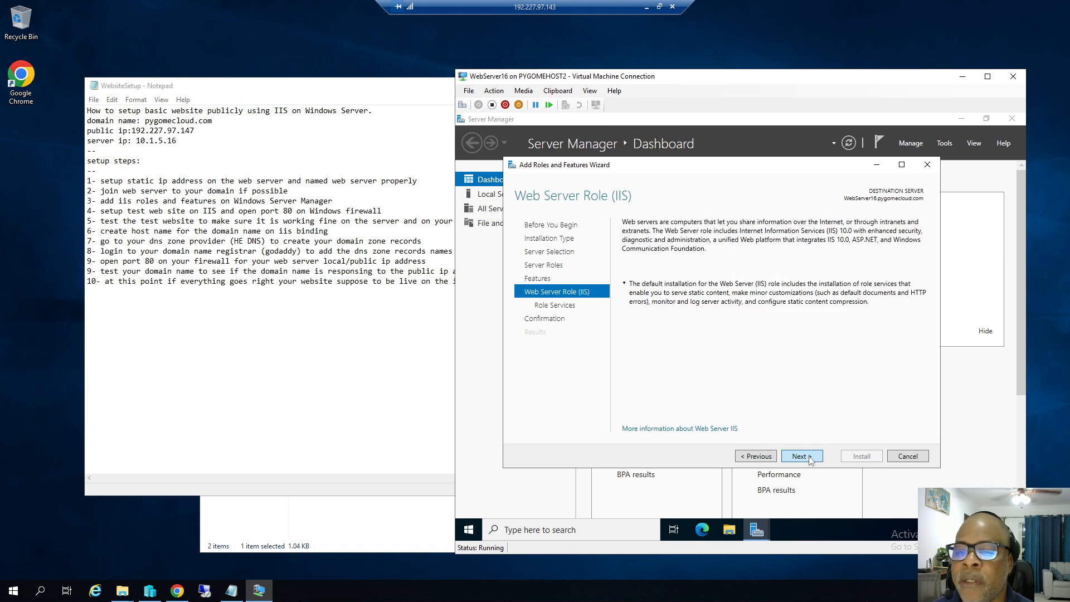
{"action": "left_click", "coordinate": [811, 459]}
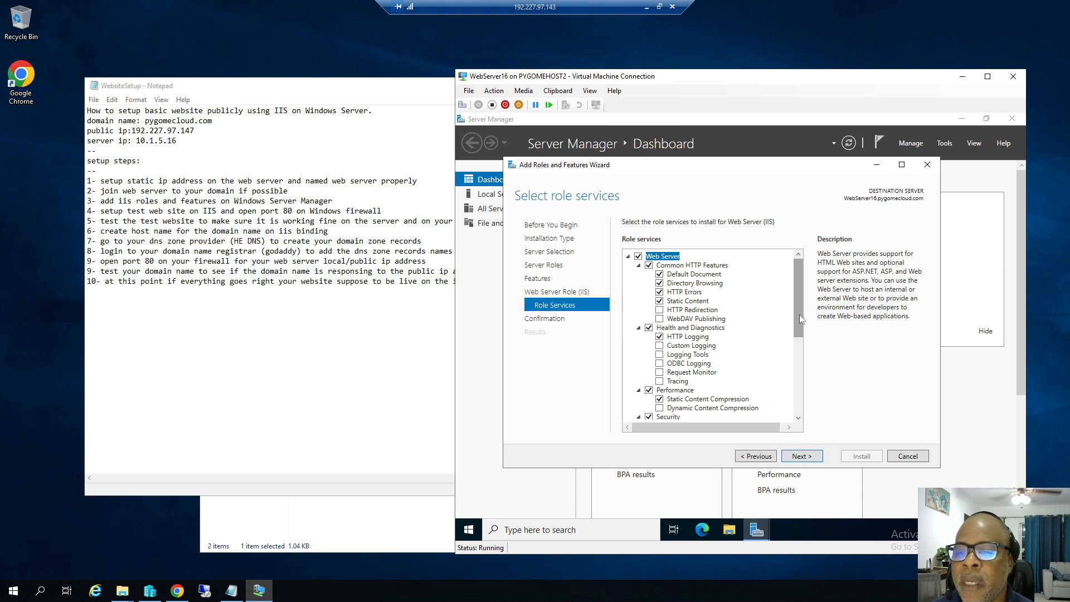
{"action": "left_click_drag", "start_coordinate": [798, 317], "coordinate": [798, 342]}
{"action": "left_click", "coordinate": [813, 459]}
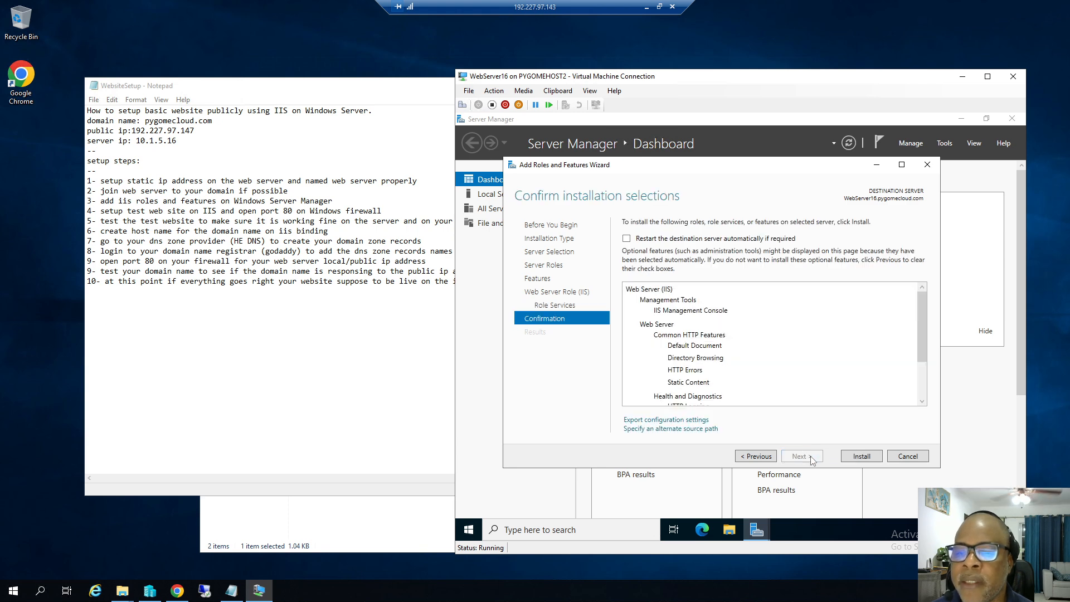
{"action": "left_click", "coordinate": [626, 239]}
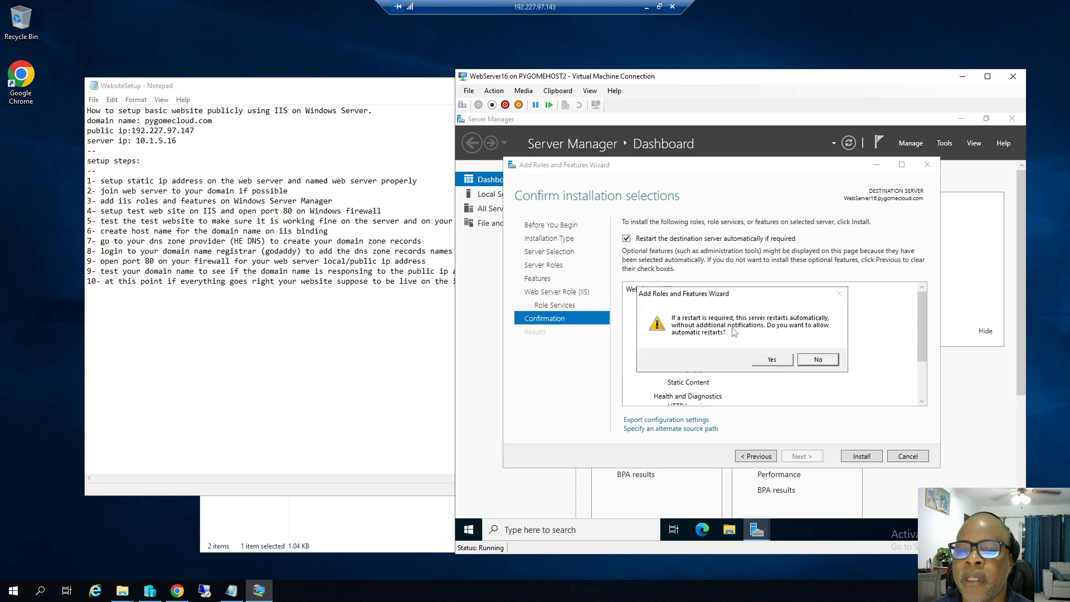
{"action": "left_click", "coordinate": [772, 359]}
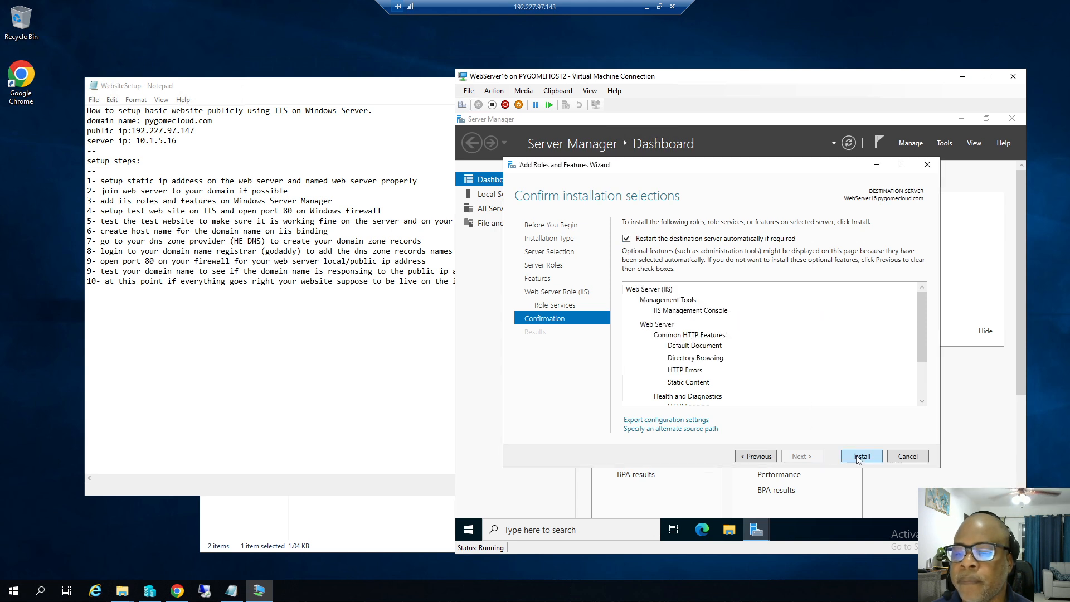
{"action": "left_click", "coordinate": [858, 457]}
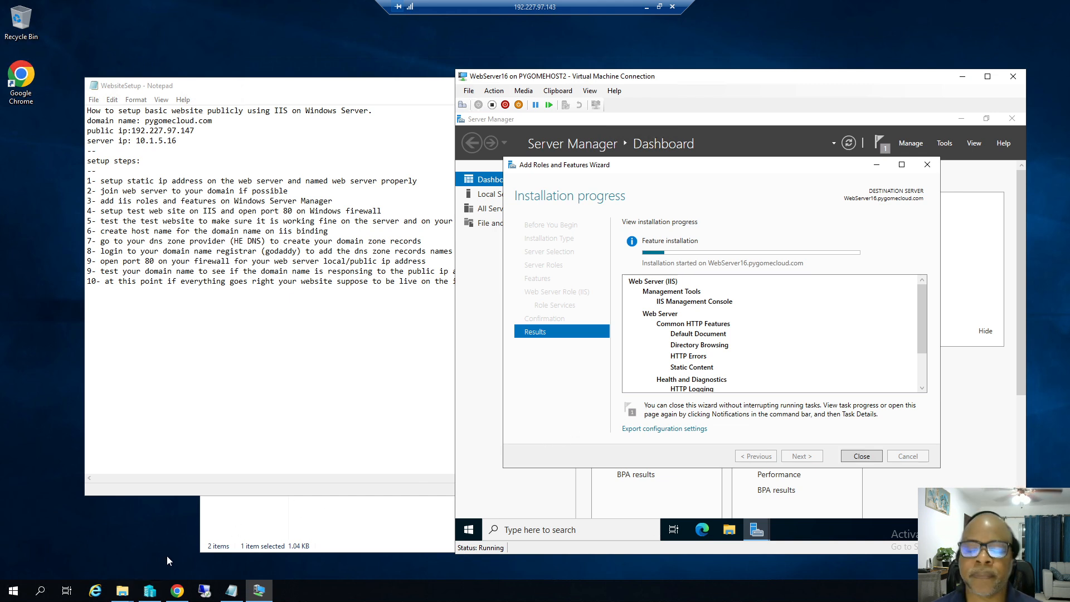
Open Index.html from WebSetup\Test Website in Chrome, showing 'Live Online...'.
{"action": "left_click", "coordinate": [122, 590]}
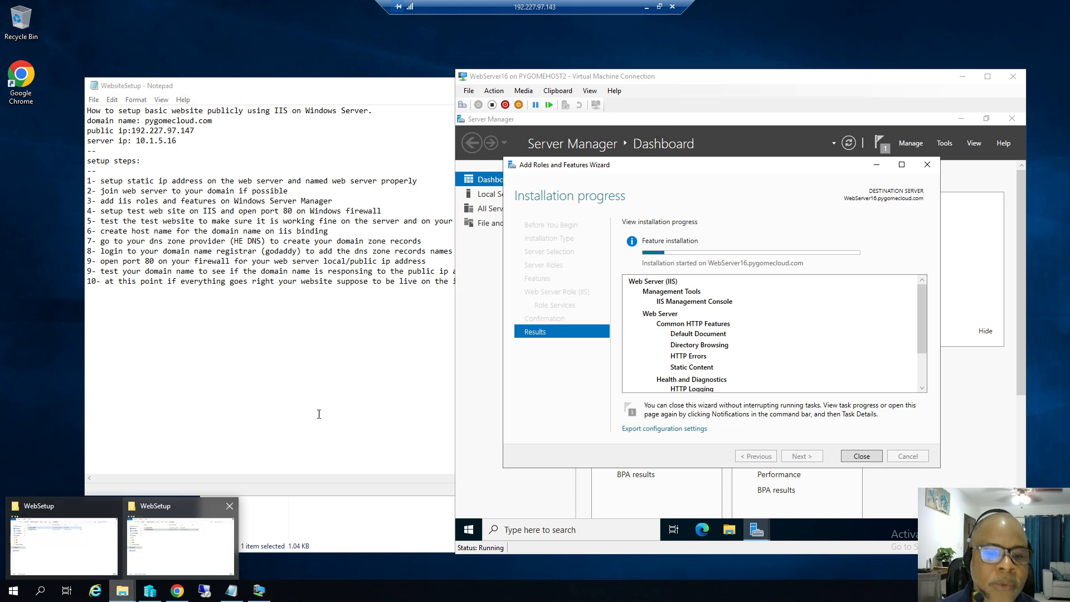
{"action": "left_click", "coordinate": [172, 516]}
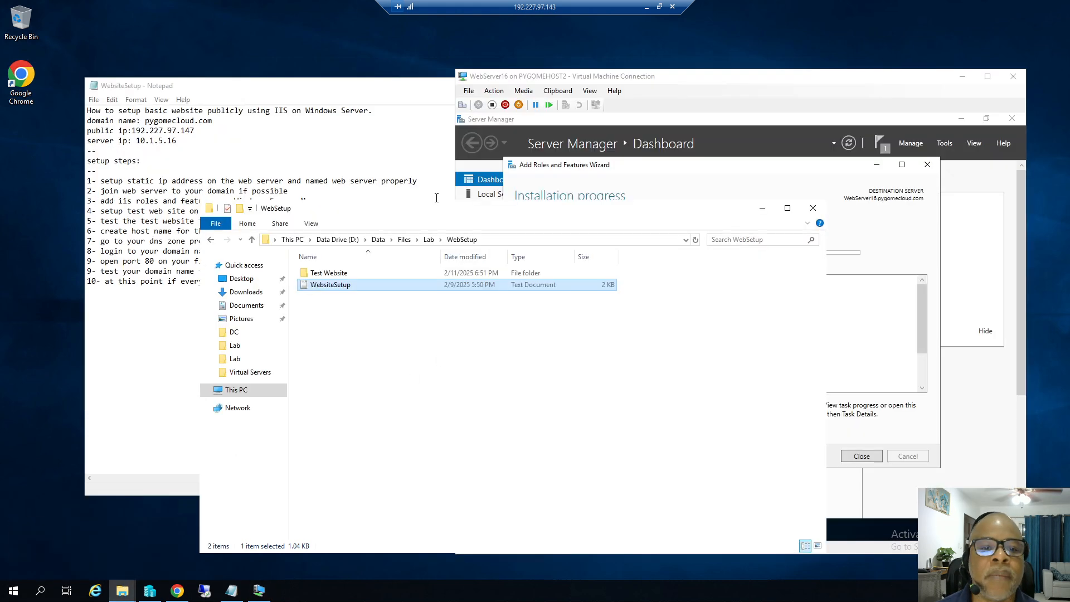
{"action": "left_click", "coordinate": [336, 277]}
{"action": "double_click", "coordinate": [335, 276]}
{"action": "double_click", "coordinate": [313, 274]}
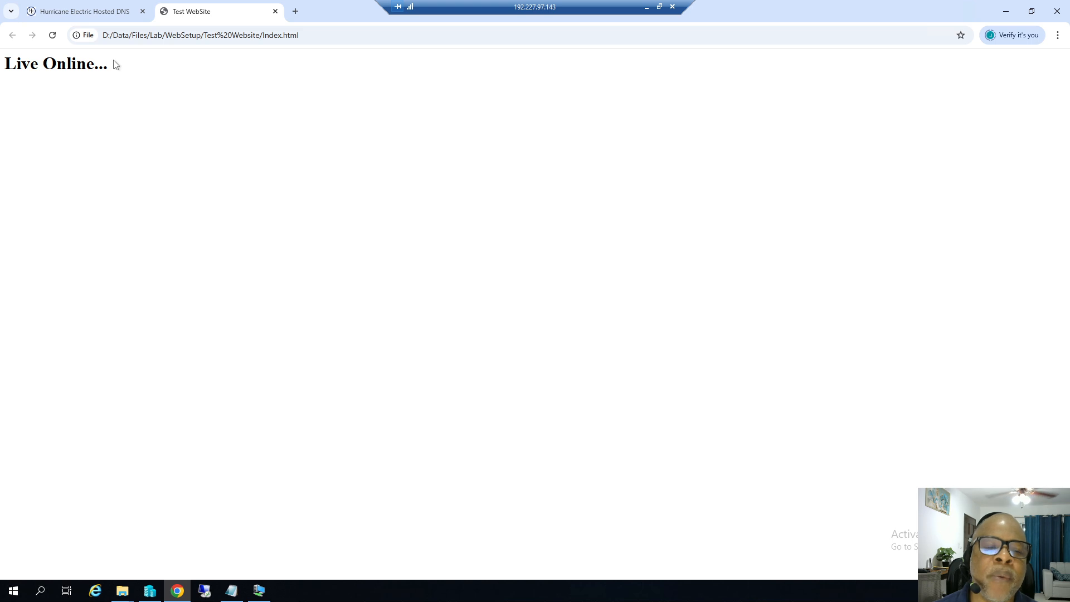
{"action": "left_click", "coordinate": [231, 591]}
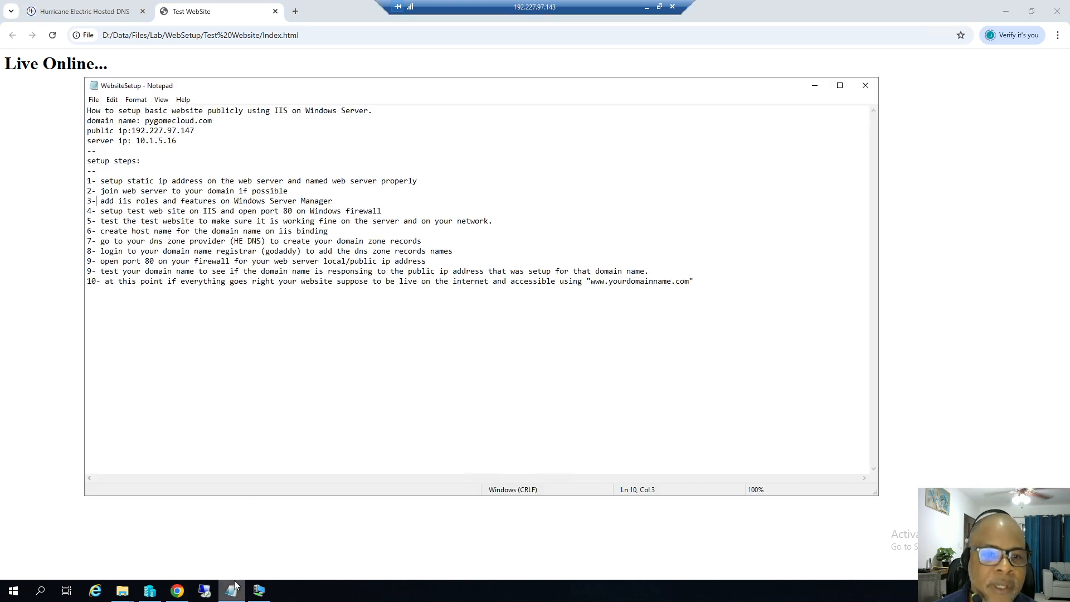
{"action": "left_click", "coordinate": [144, 121]}
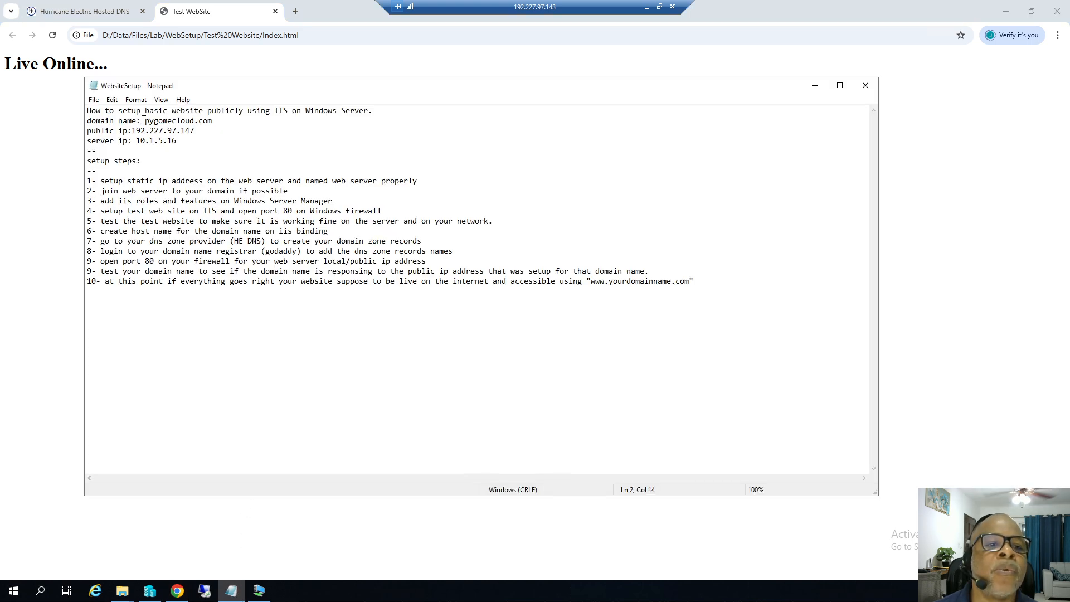
{"action": "type", "text": "ww"}
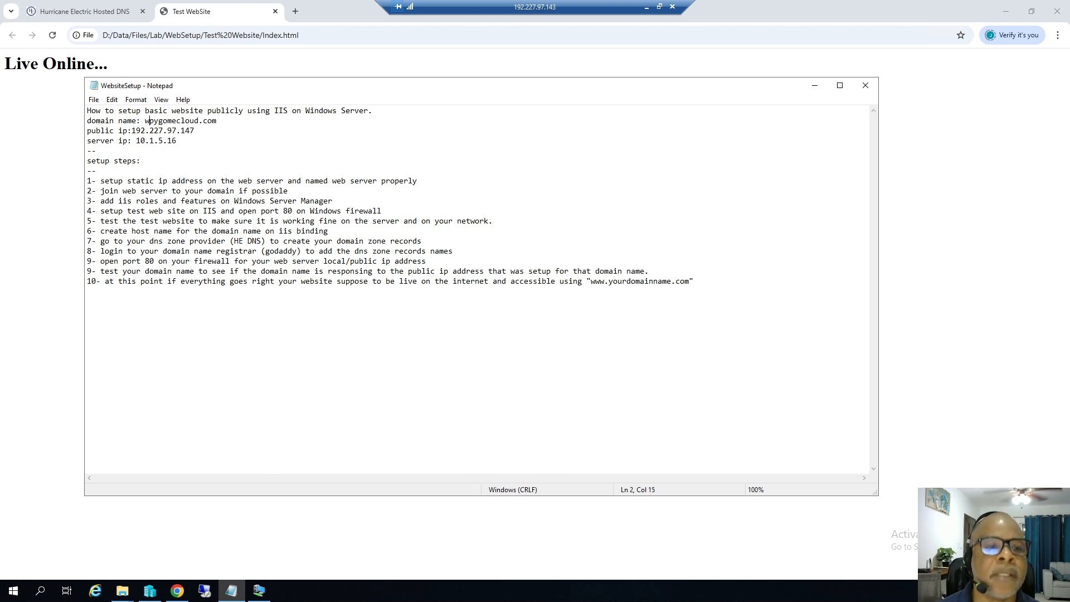
{"action": "type", "text": "."}
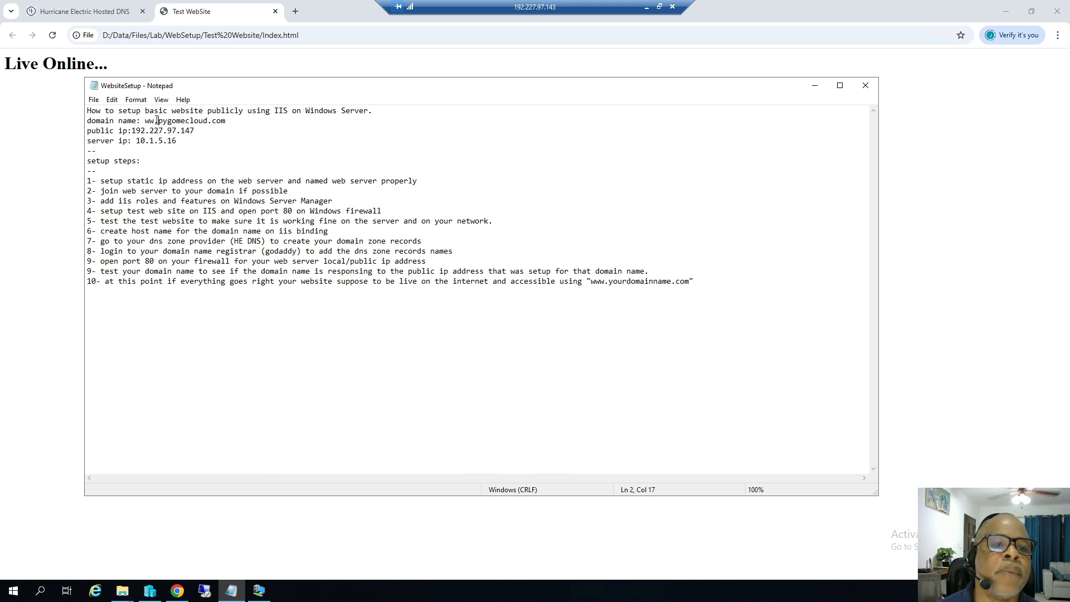
{"action": "type", "text": "w"}
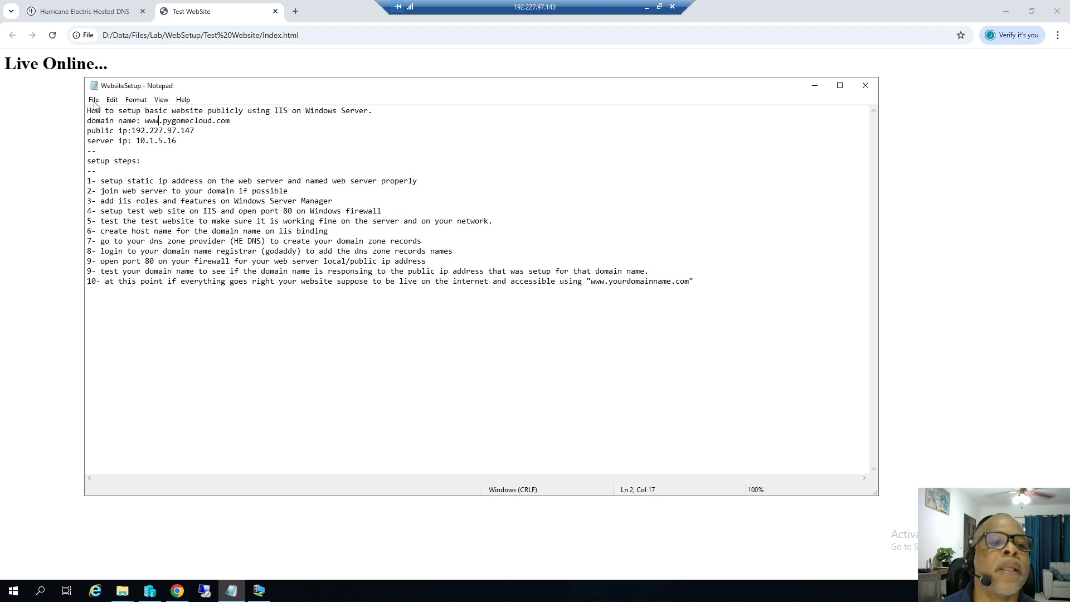
{"action": "left_click", "coordinate": [93, 100]}
{"action": "left_click", "coordinate": [109, 137]}
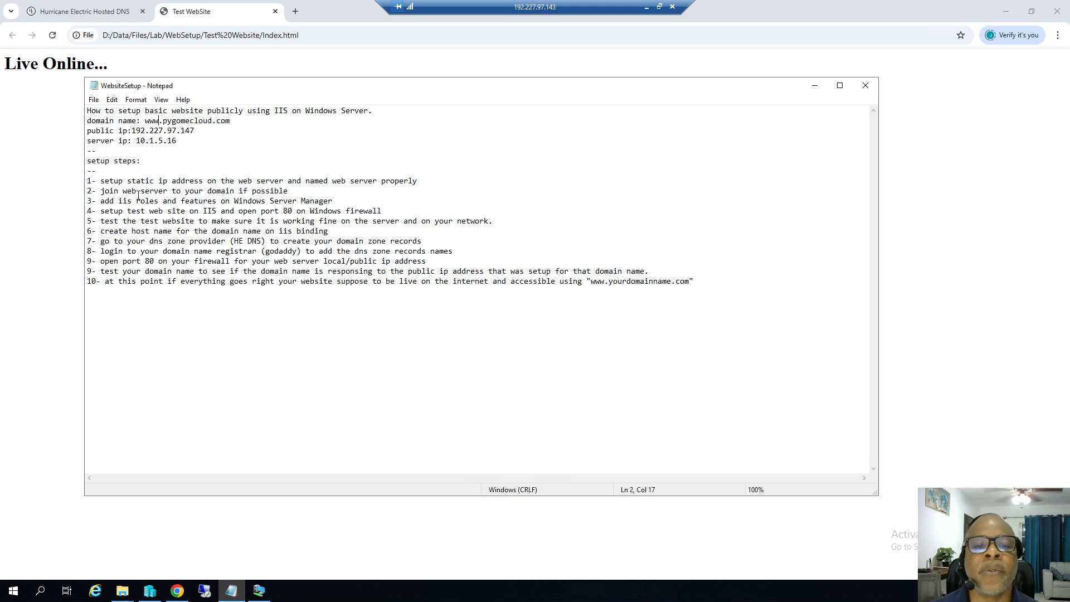
{"action": "left_click", "coordinate": [815, 86]}
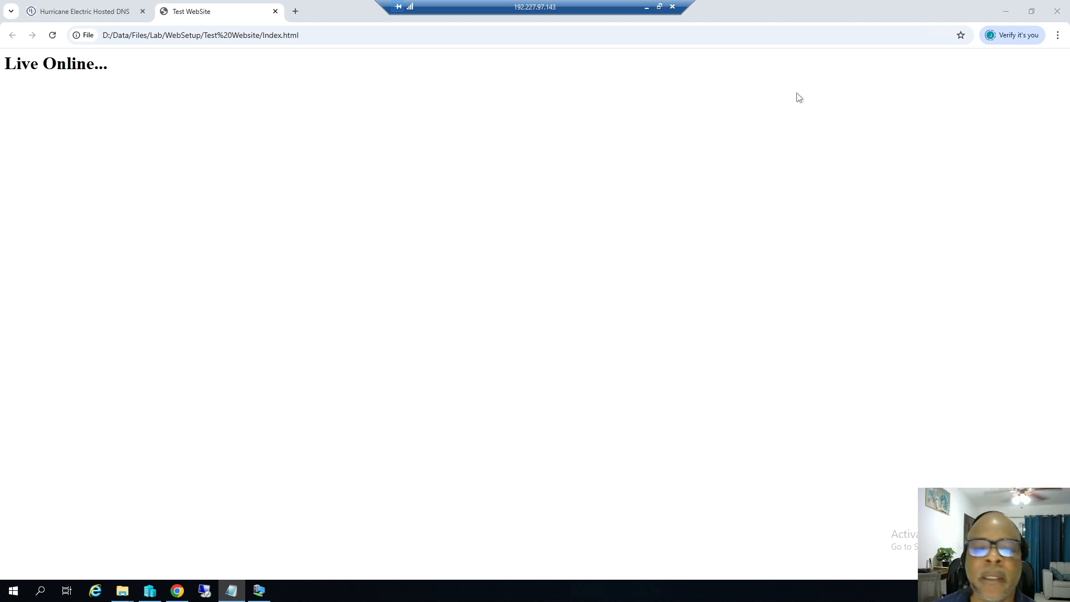
Check the VM's IIS installation progress, then switch Chrome to the Hurricane Electric DNS tab.
{"action": "left_click", "coordinate": [259, 591]}
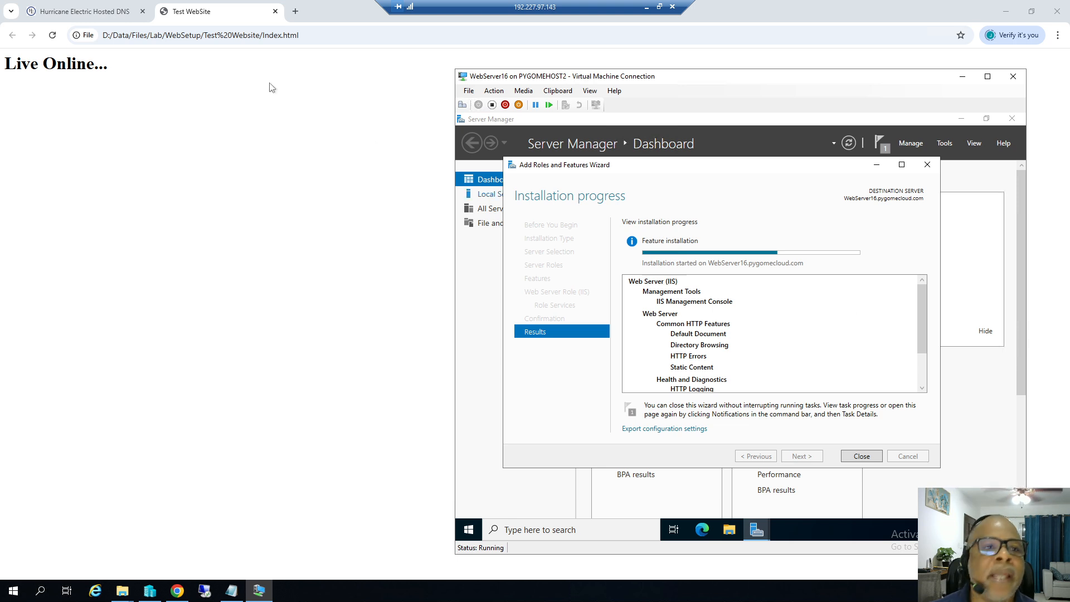
{"action": "left_click", "coordinate": [78, 16]}
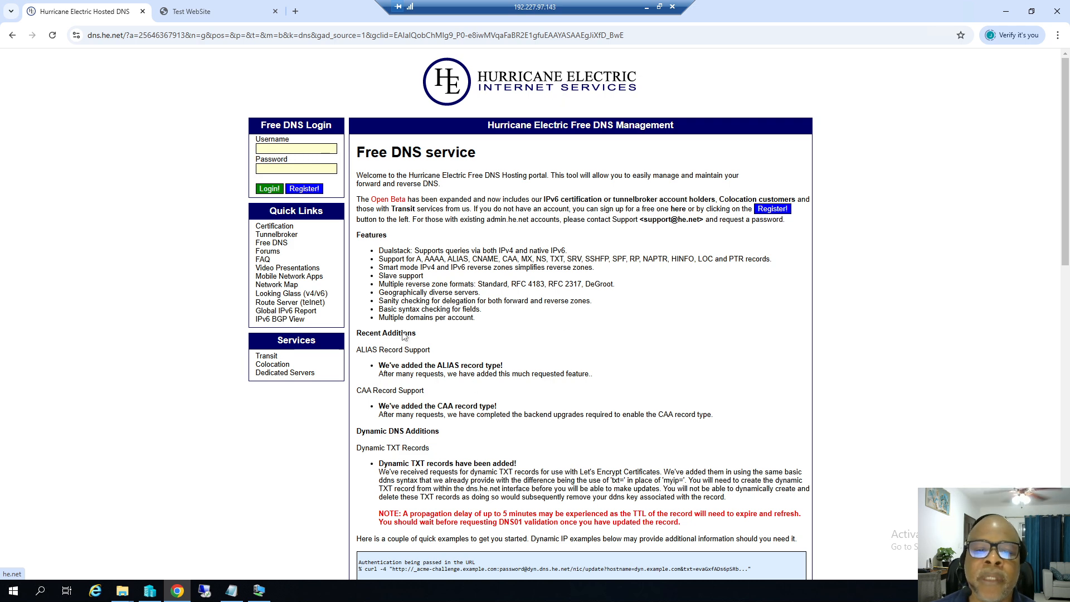
Highlight the A and AAAA record types on Hurricane Electric's page, then return to the VM.
{"action": "left_click_drag", "start_coordinate": [416, 259], "coordinate": [525, 257]}
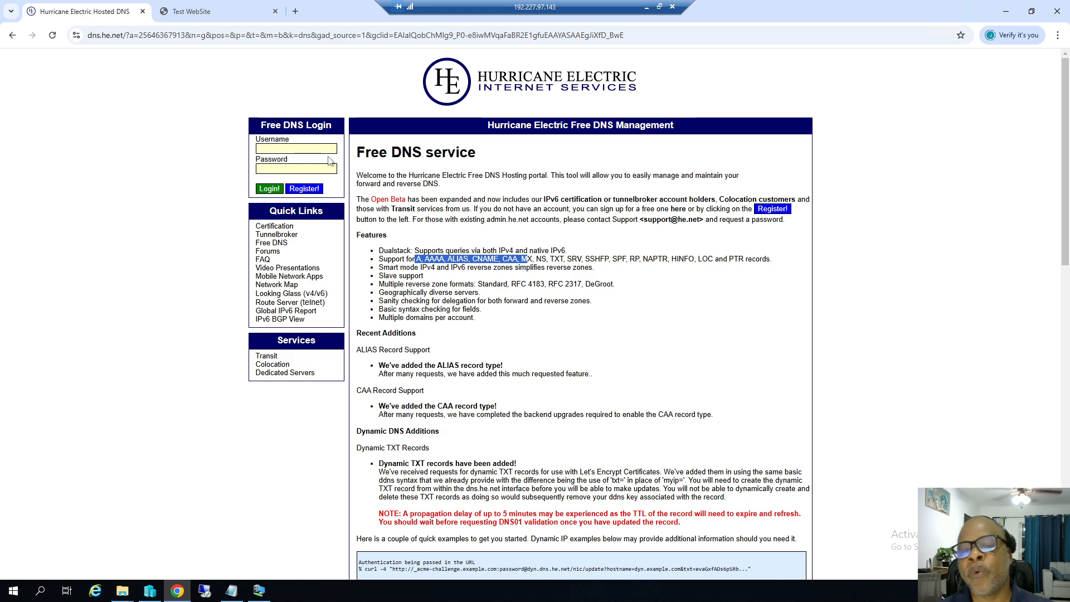
{"action": "left_click", "coordinate": [306, 189]}
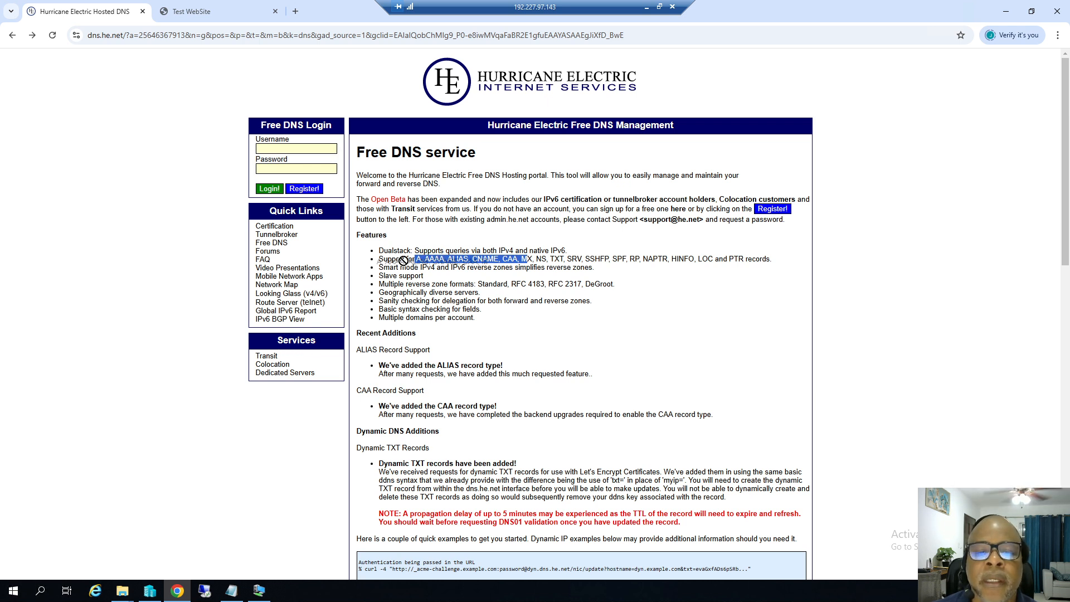
{"action": "left_click", "coordinate": [551, 311]}
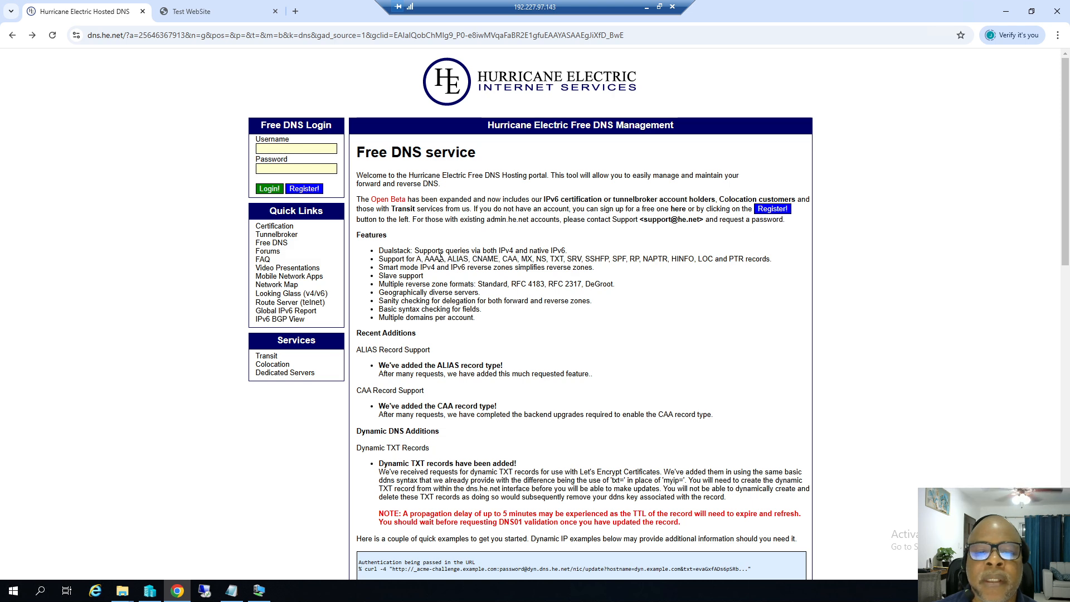
{"action": "left_click_drag", "start_coordinate": [446, 259], "coordinate": [415, 263]}
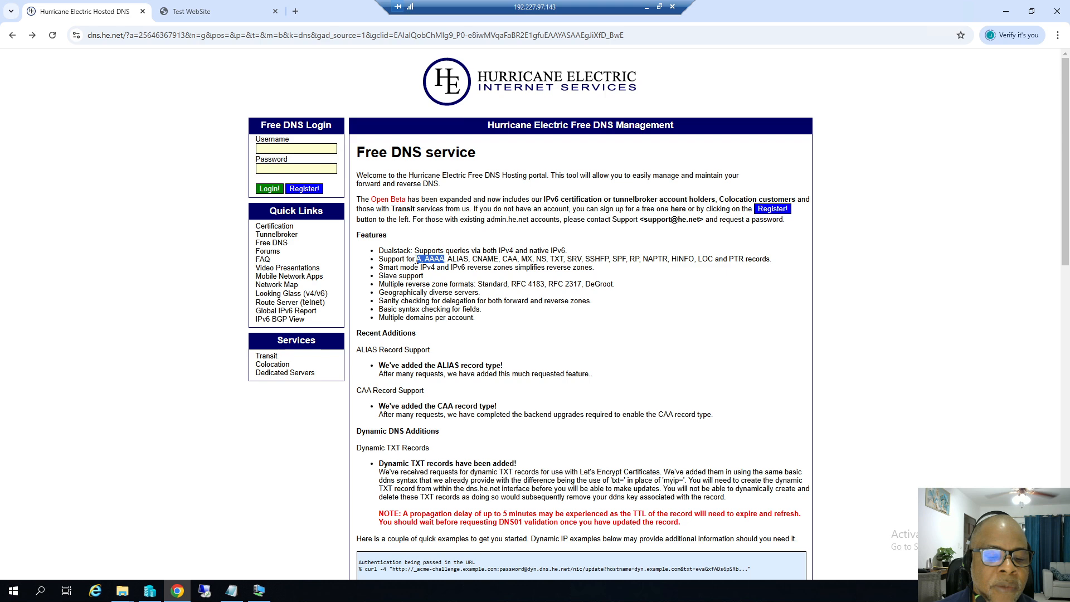
{"action": "left_click", "coordinate": [259, 591]}
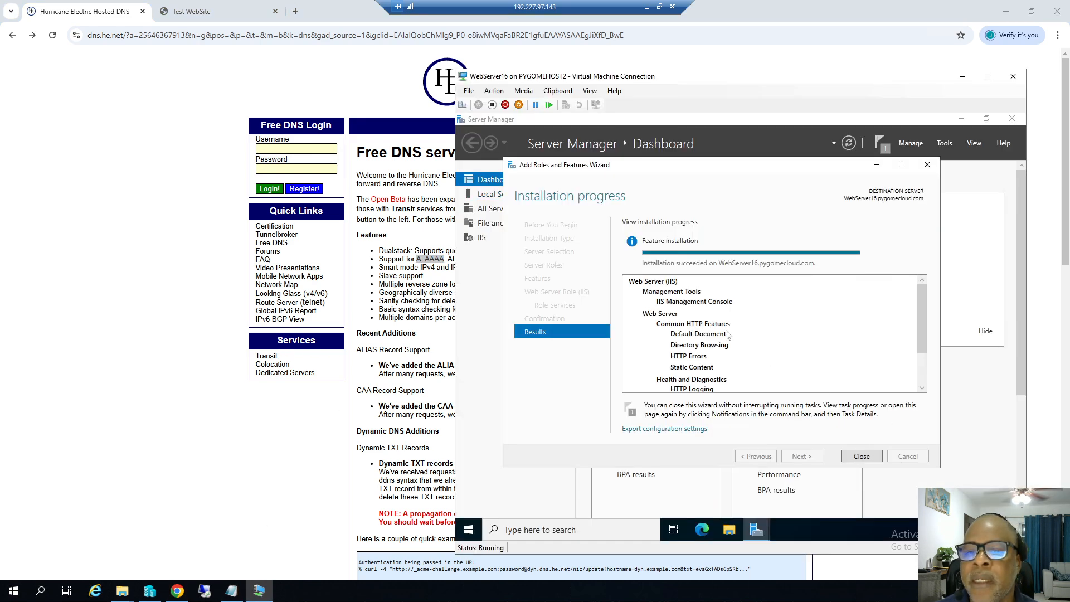
Close the finished Add Roles and Features Wizard and review step 4 in the setup notes.
{"action": "left_click", "coordinate": [862, 458]}
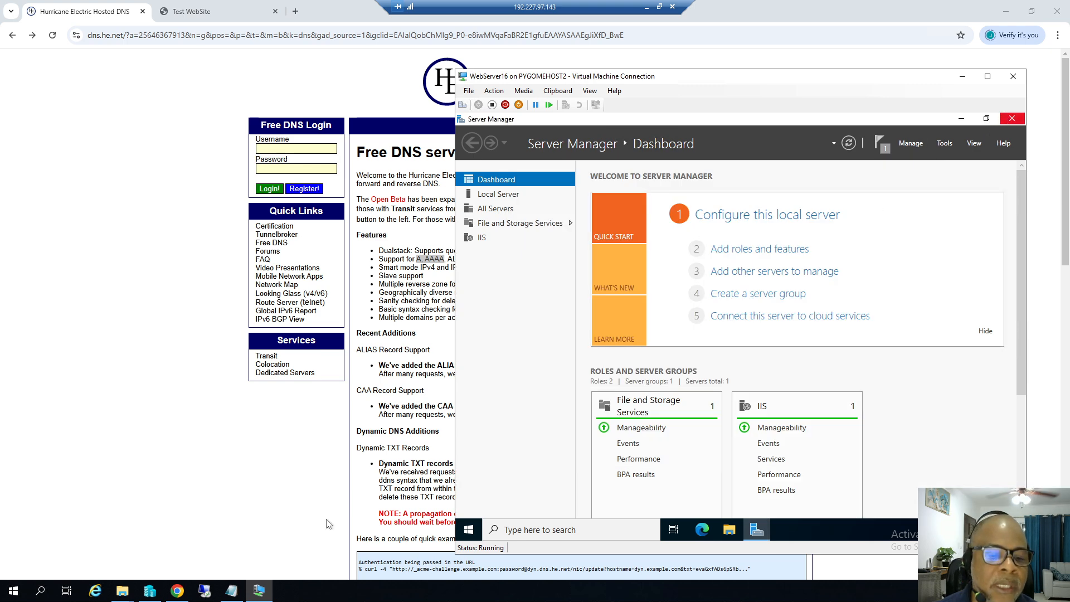
{"action": "left_click", "coordinate": [232, 591]}
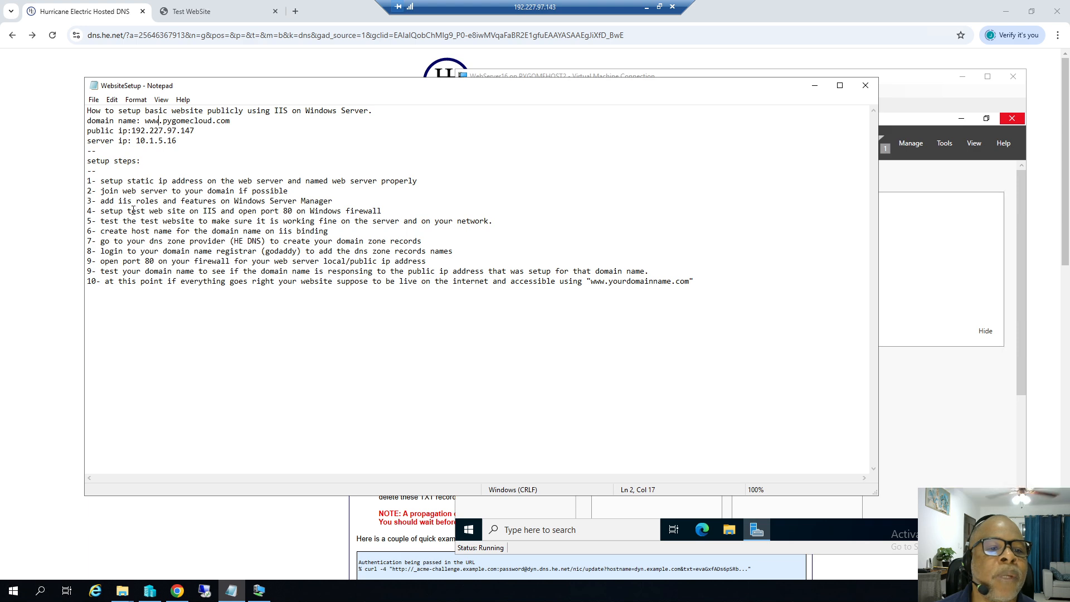
{"action": "left_click_drag", "start_coordinate": [87, 211], "coordinate": [195, 212]}
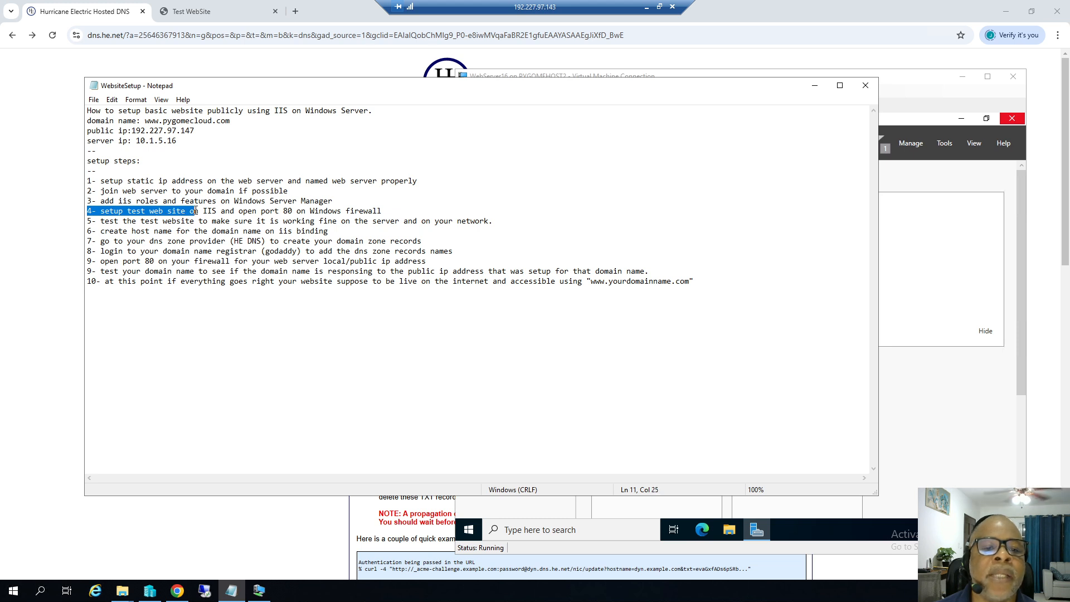
{"action": "left_click", "coordinate": [928, 92]}
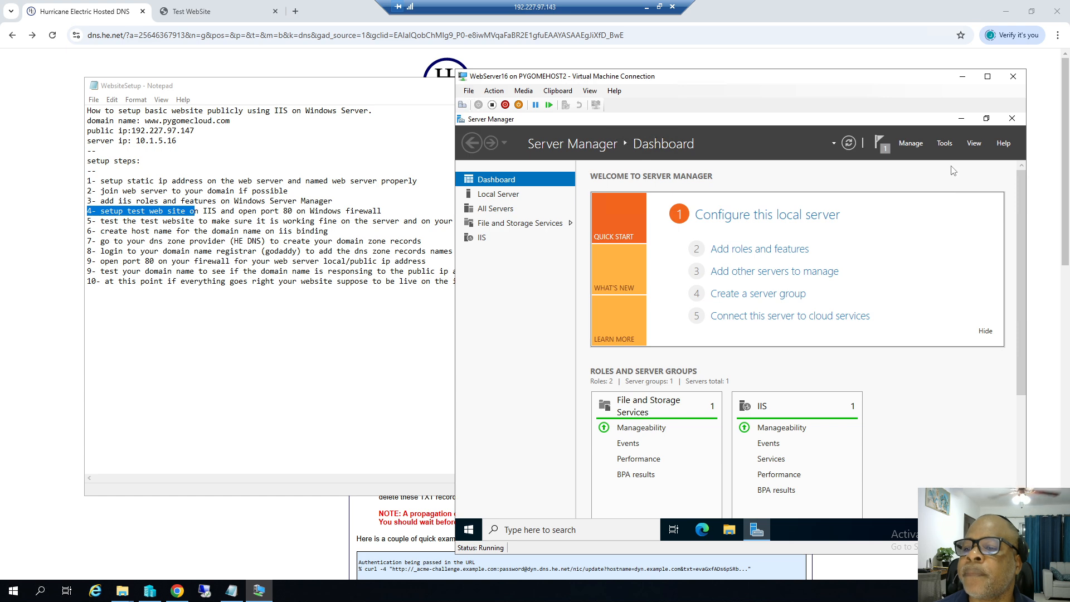
Launch IIS Manager from Tools and review the Test Website folder under WebSetup.
{"action": "left_click", "coordinate": [945, 144]}
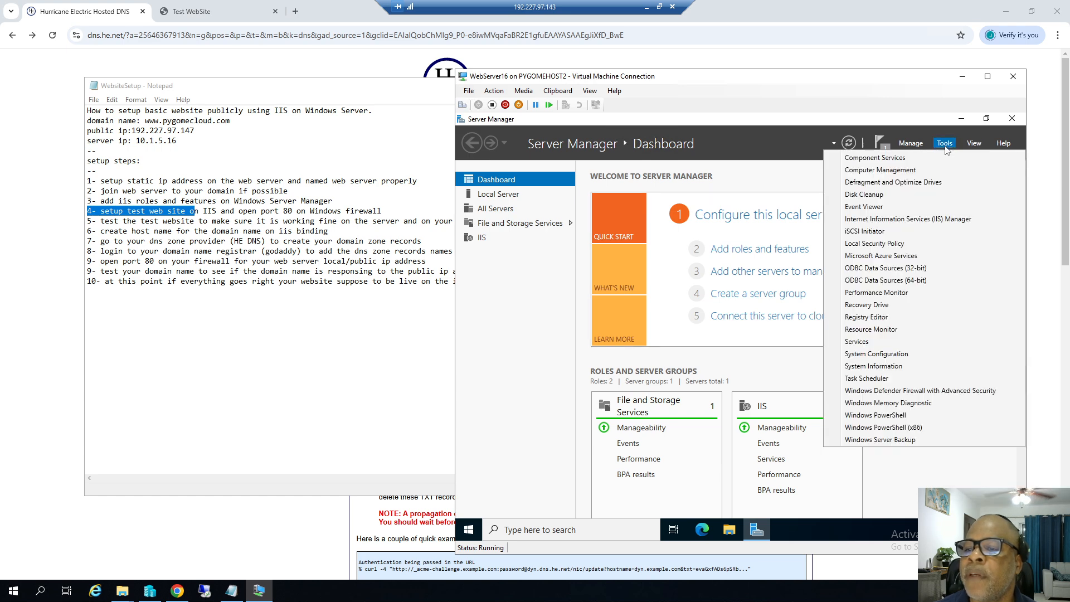
{"action": "left_click", "coordinate": [876, 221]}
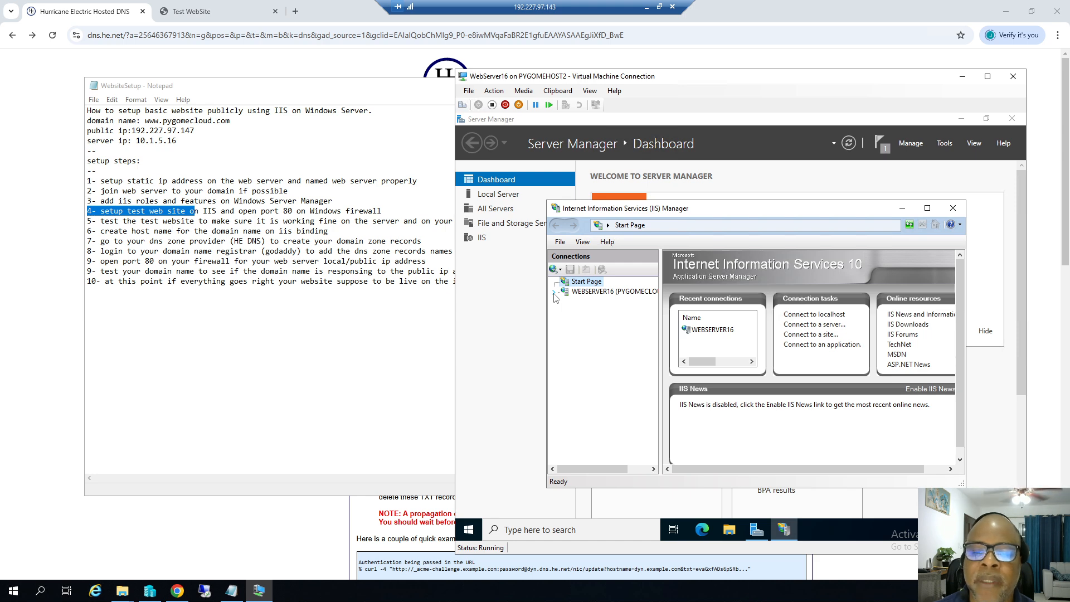
{"action": "left_click", "coordinate": [122, 590]}
{"action": "left_click", "coordinate": [167, 507]}
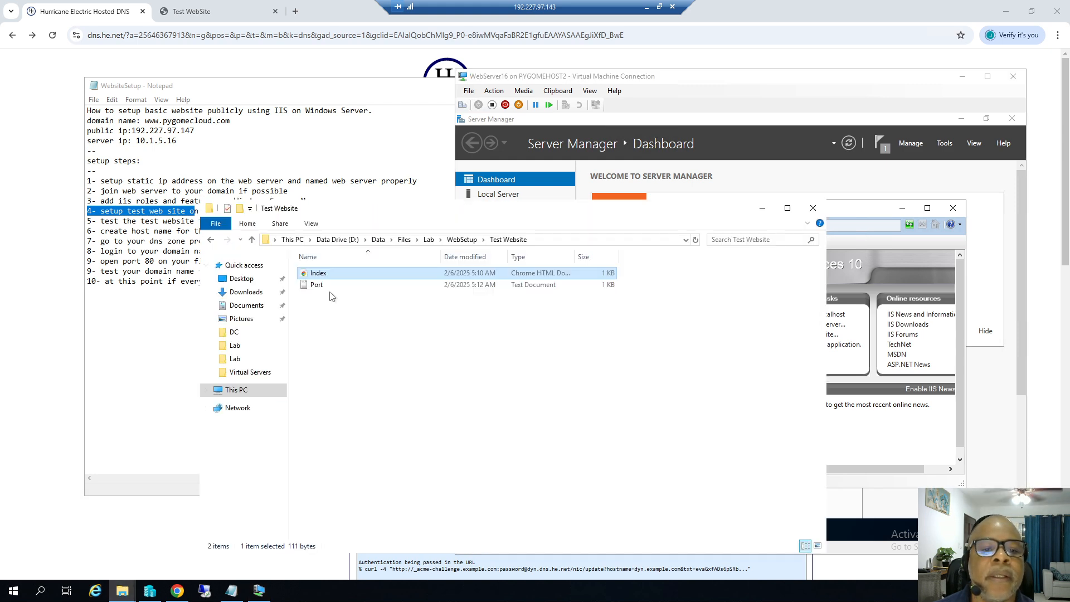
{"action": "left_click", "coordinate": [210, 240]}
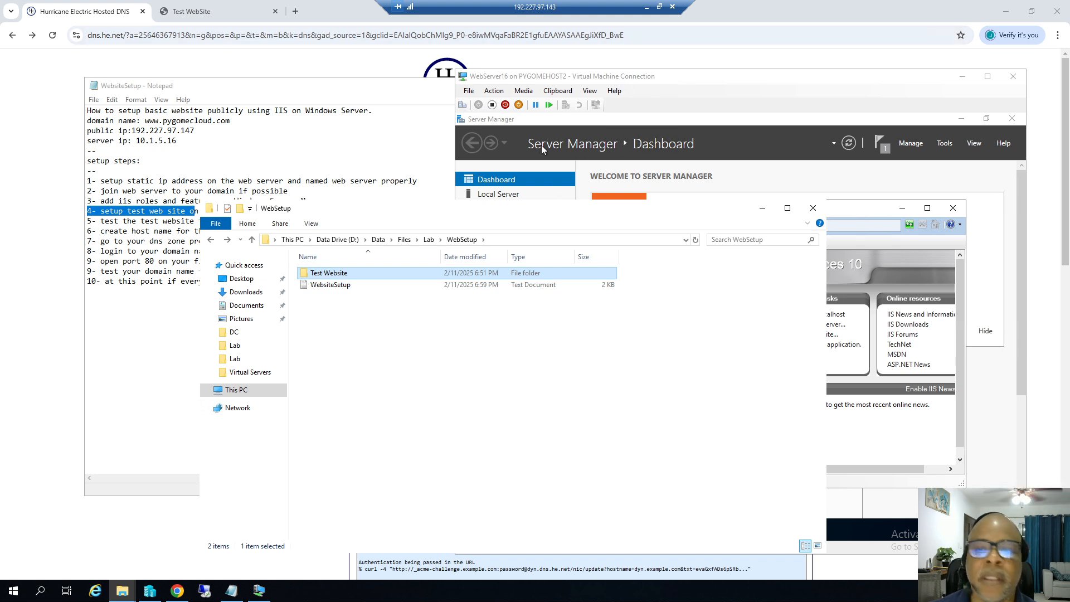
{"action": "left_click", "coordinate": [646, 6]}
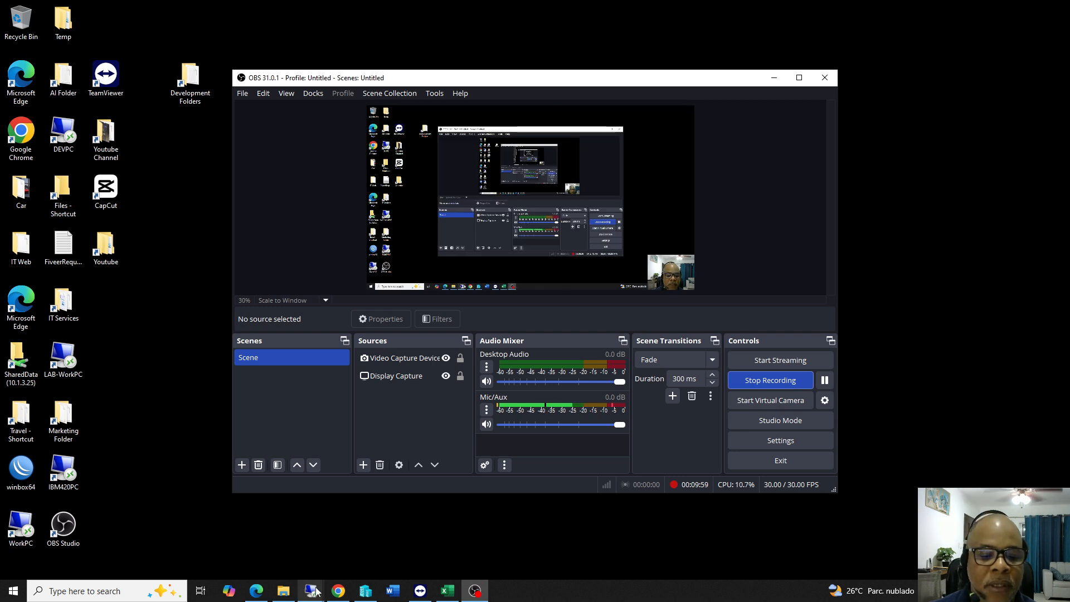
Open Remote Desktop Connection from search and enter 10.1.5.16 as the computer.
{"action": "mouse_move", "coordinate": [315, 590]}
{"action": "left_click", "coordinate": [537, 506]}
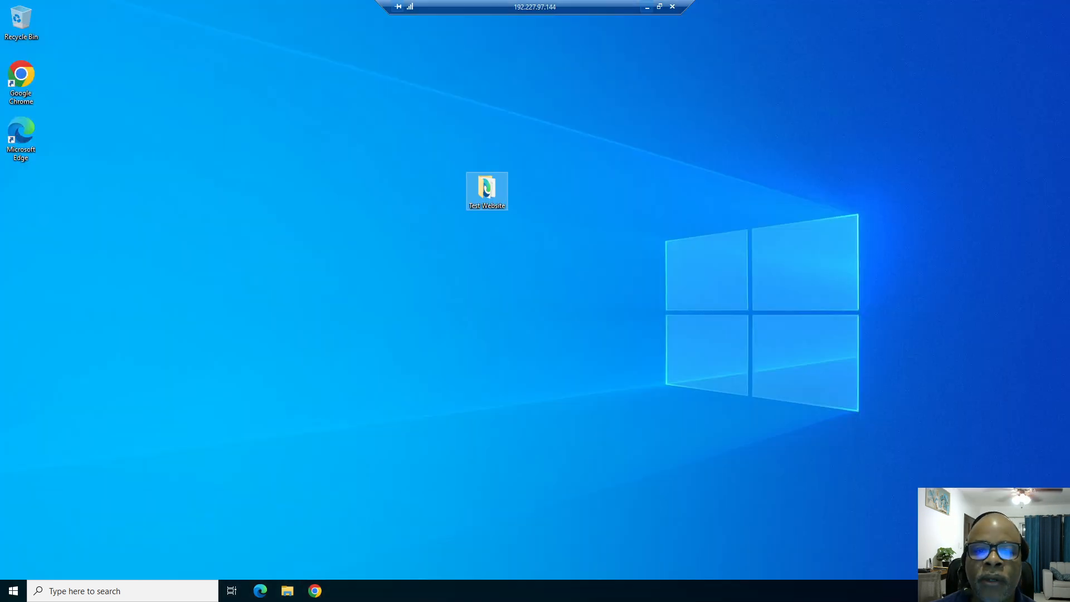
{"action": "left_click", "coordinate": [136, 595]}
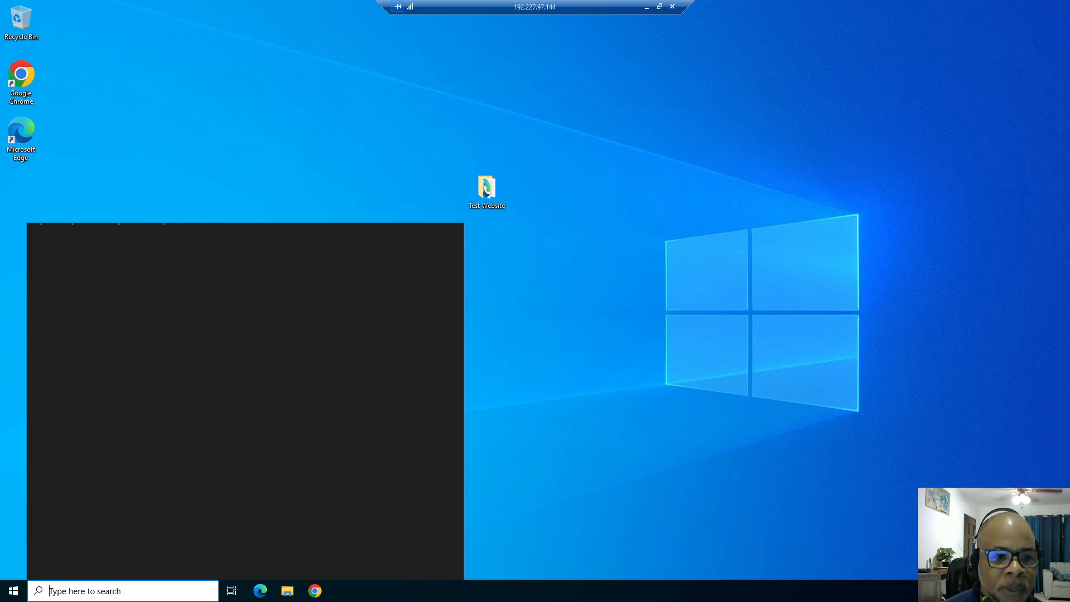
{"action": "type", "text": "remote"}
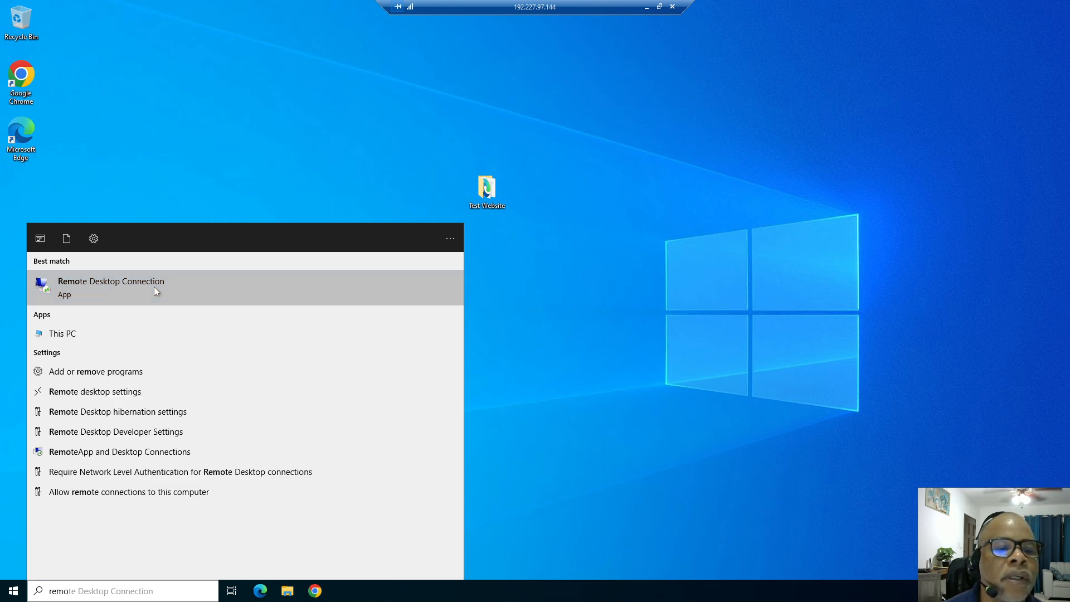
{"action": "left_click", "coordinate": [154, 286]}
{"action": "type", "text": "10.1.5.16"}
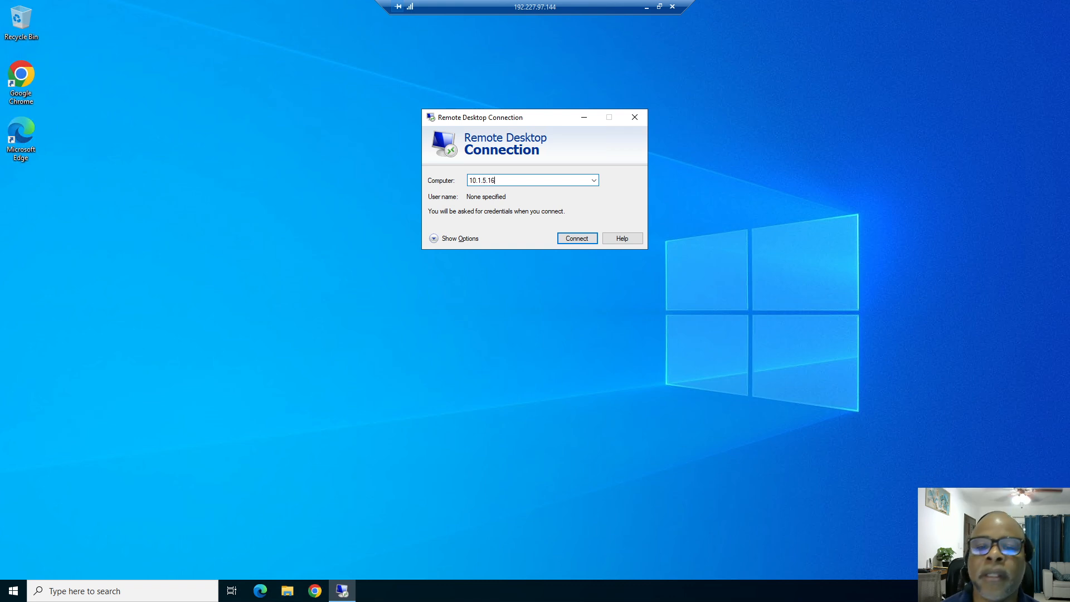
Copy the Test Website folder, start the connection, then cancel it and minimize the session.
{"action": "left_click_drag", "start_coordinate": [461, 118], "coordinate": [402, 261]}
{"action": "right_click", "coordinate": [479, 187]}
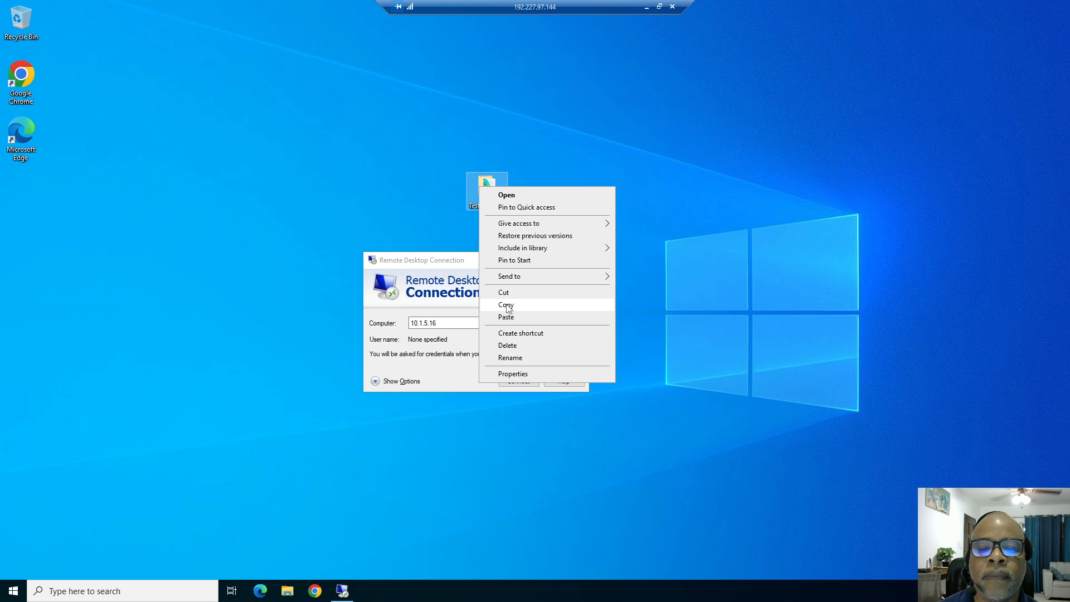
{"action": "left_click", "coordinate": [506, 306]}
{"action": "left_click", "coordinate": [505, 380]}
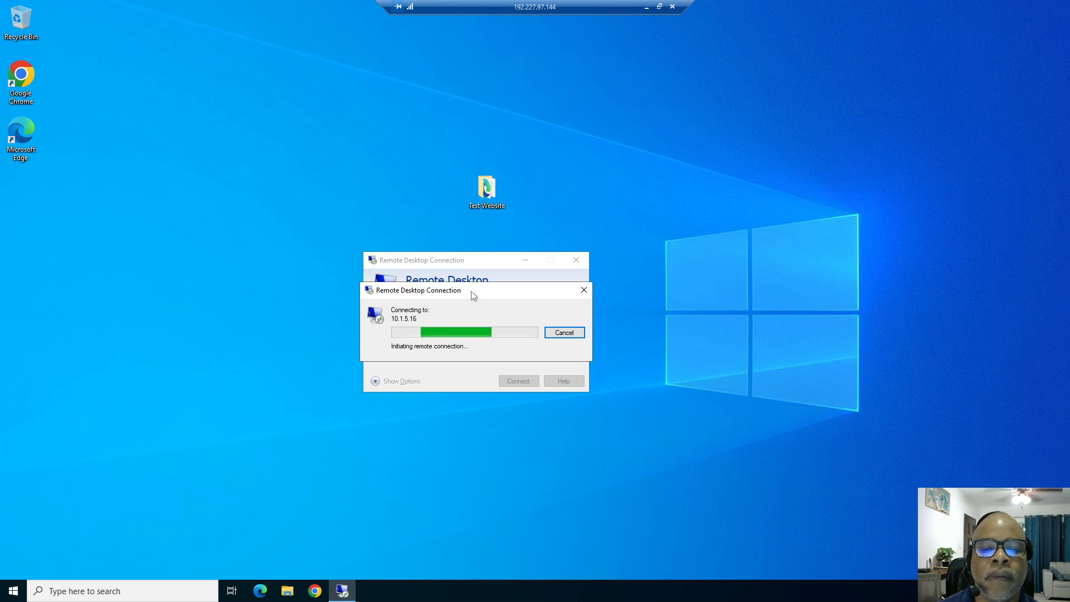
{"action": "left_click_drag", "start_coordinate": [474, 288], "coordinate": [443, 197]}
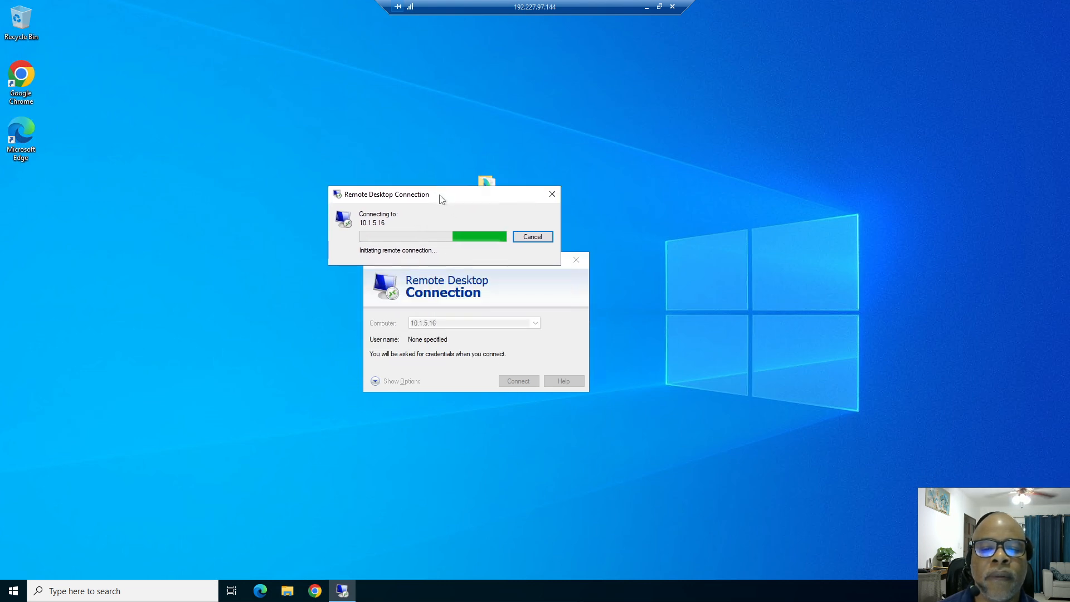
{"action": "left_click", "coordinate": [518, 236]}
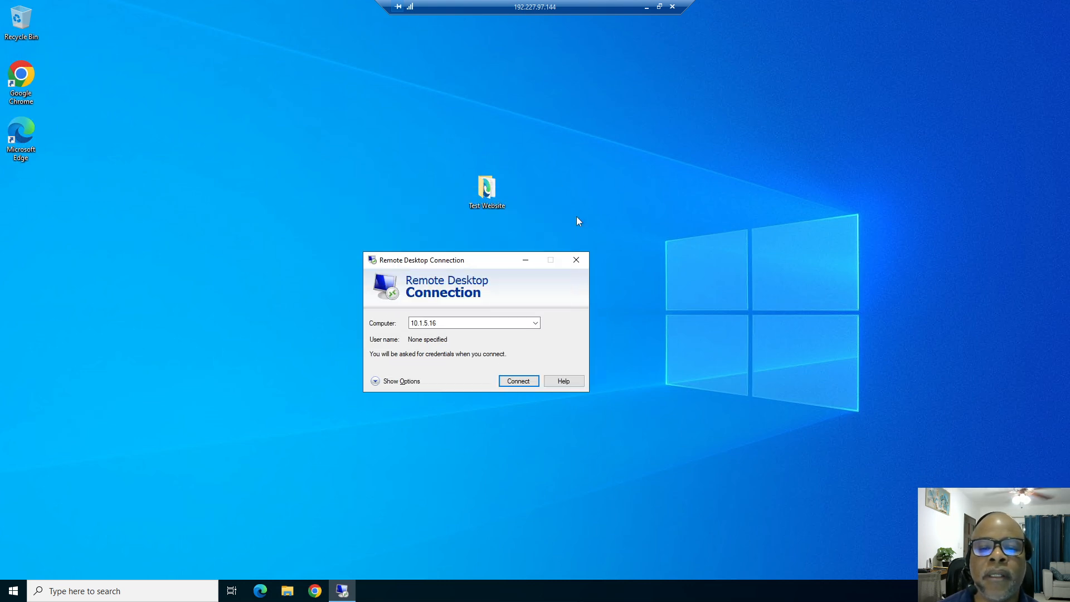
{"action": "left_click", "coordinate": [645, 7]}
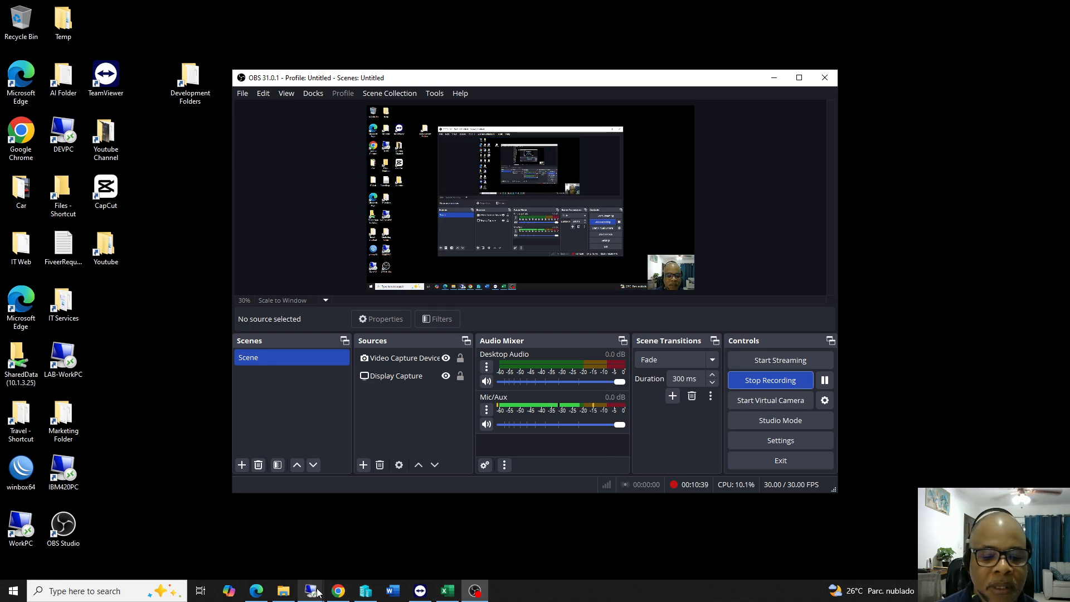
Run ipconfig in the VM's Command Prompt to confirm its IPv4 address is 10.1.5.16.
{"action": "mouse_move", "coordinate": [311, 590]}
{"action": "left_click", "coordinate": [311, 506]}
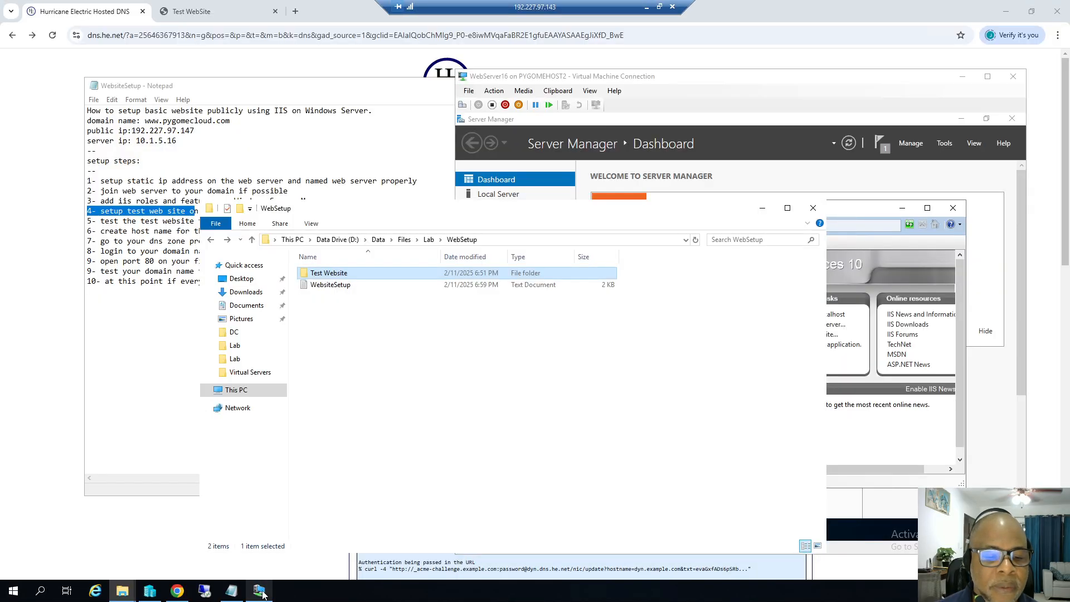
{"action": "left_click", "coordinate": [258, 590]}
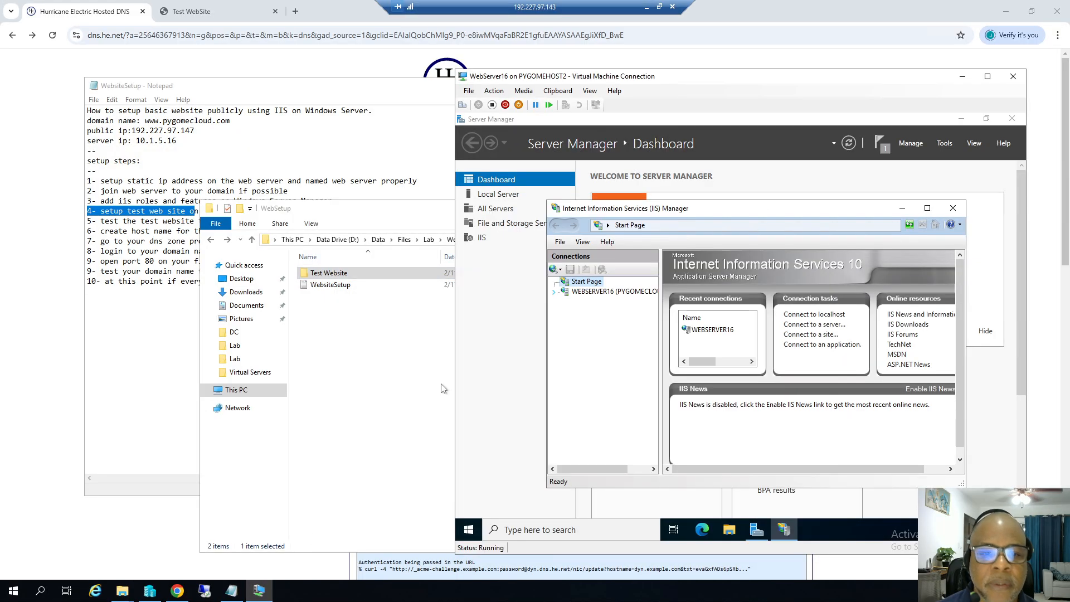
{"action": "left_click", "coordinate": [509, 530]}
{"action": "type", "text": "cmd"}
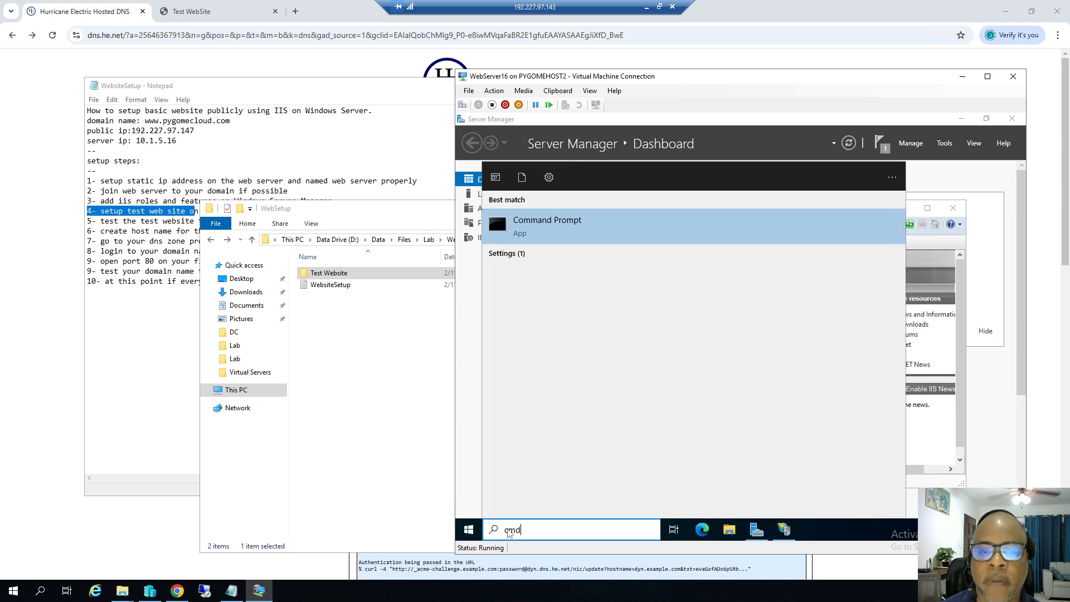
{"action": "left_click", "coordinate": [547, 226]}
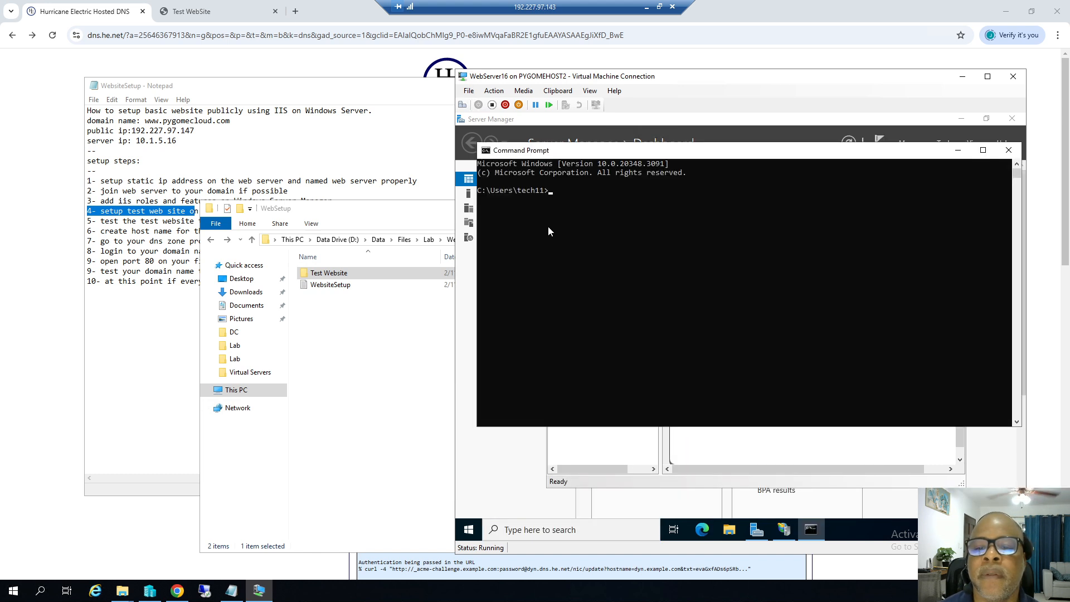
{"action": "type", "text": "ipcon"}
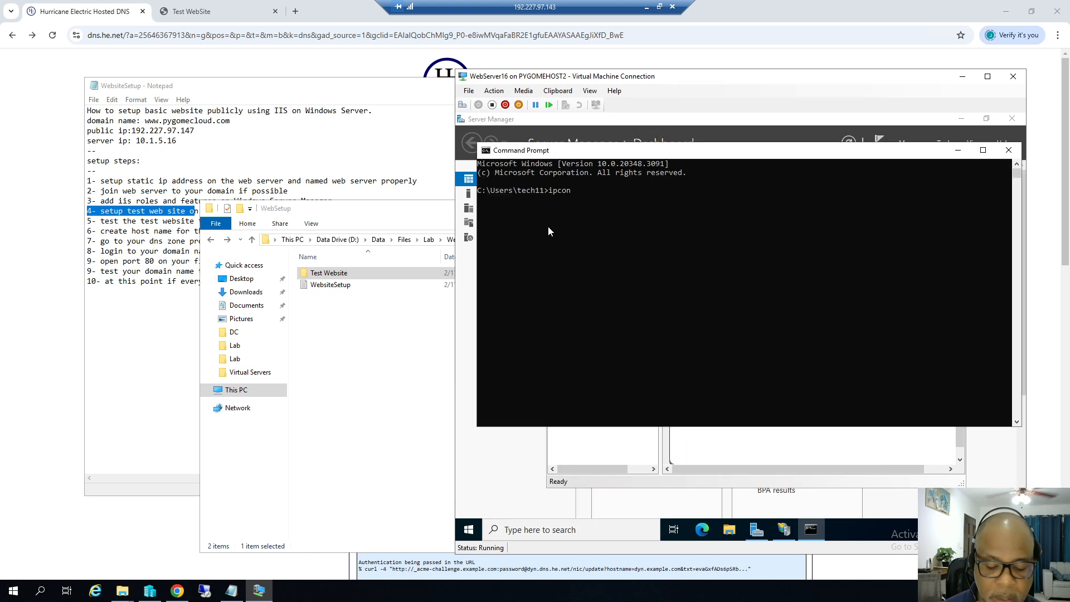
{"action": "type", "text": "fig"}
{"action": "key", "text": "Return"}
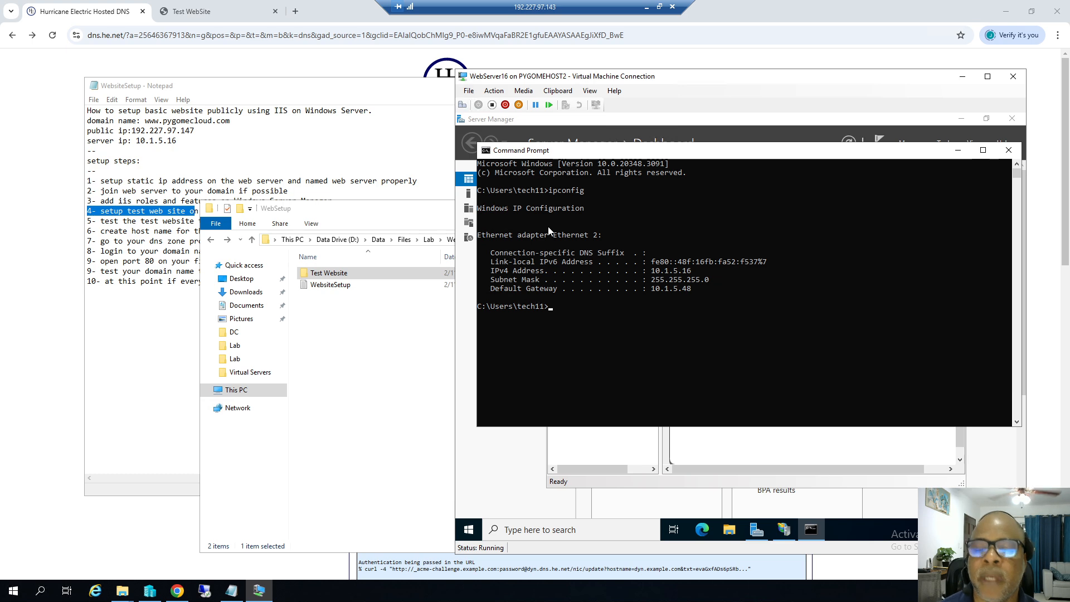
Enable Remote Desktop via This PC > Properties, then close the open windows.
{"action": "left_click", "coordinate": [729, 530]}
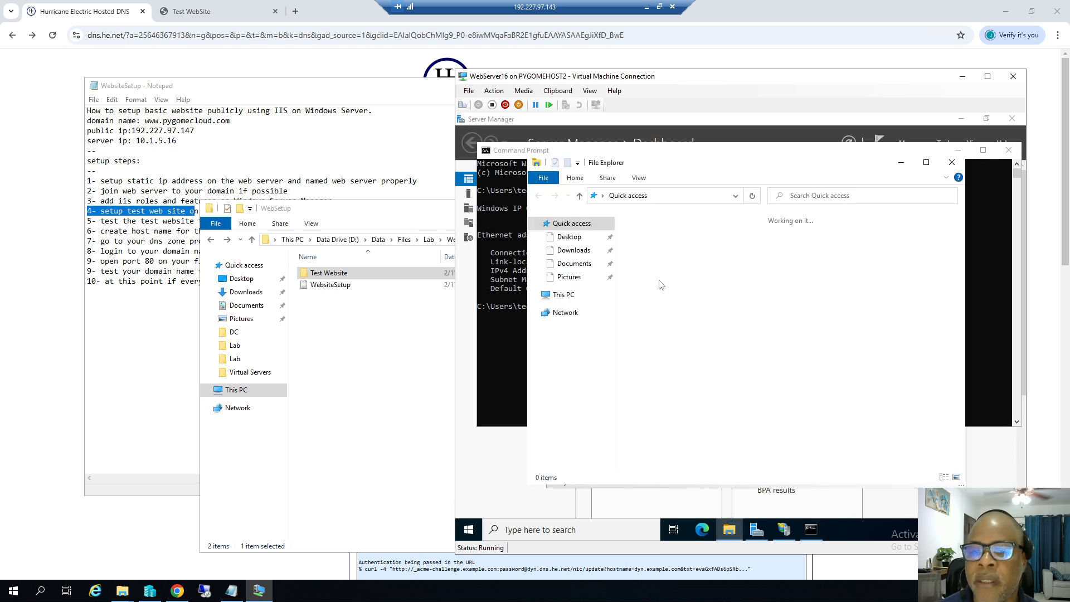
{"action": "right_click", "coordinate": [573, 299]}
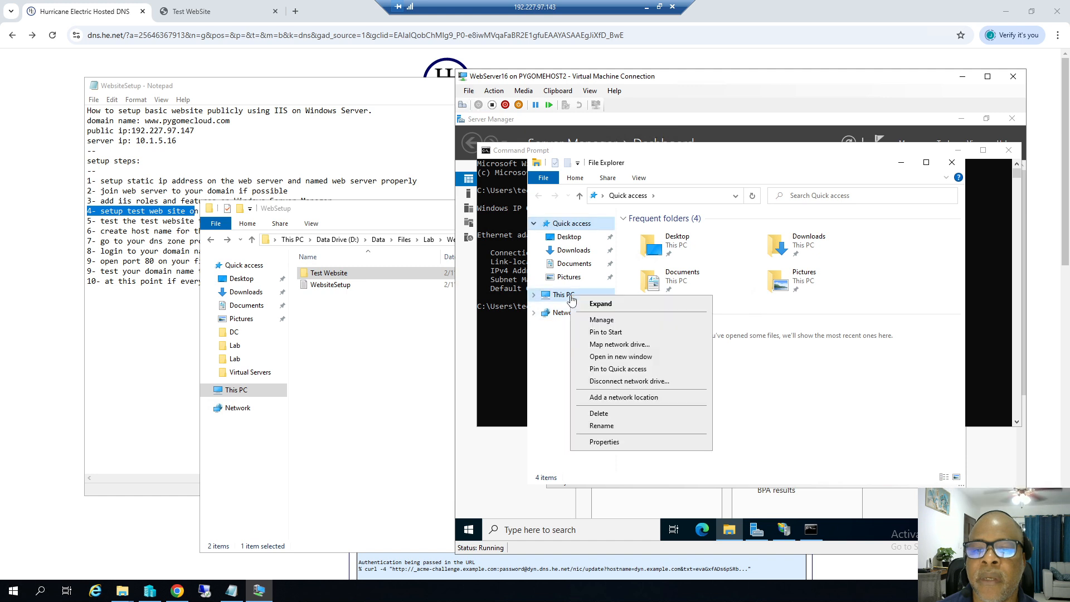
{"action": "left_click", "coordinate": [605, 442]}
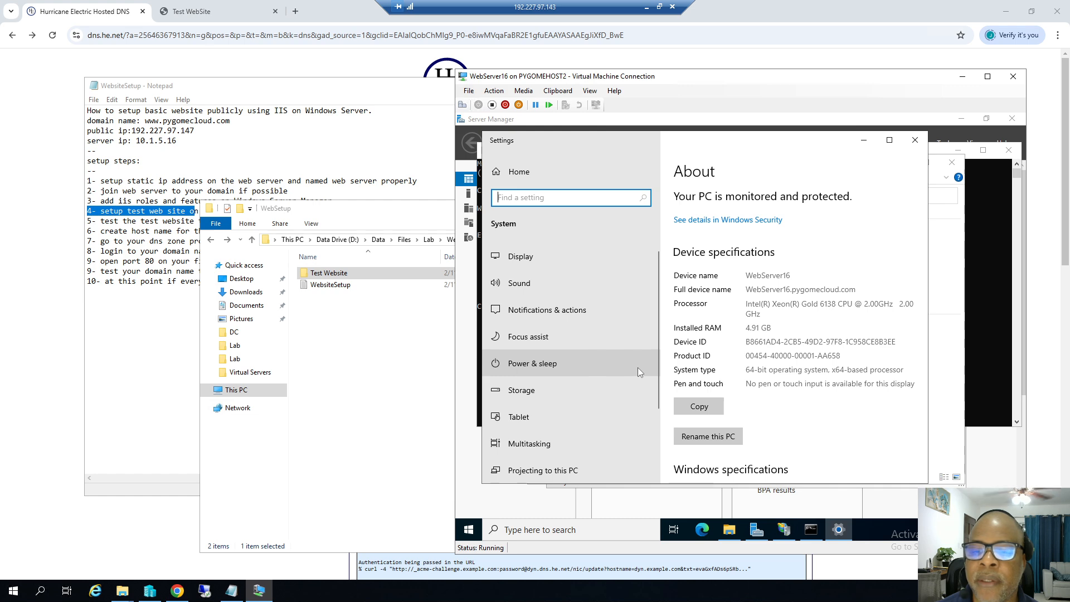
{"action": "left_click", "coordinate": [560, 397]}
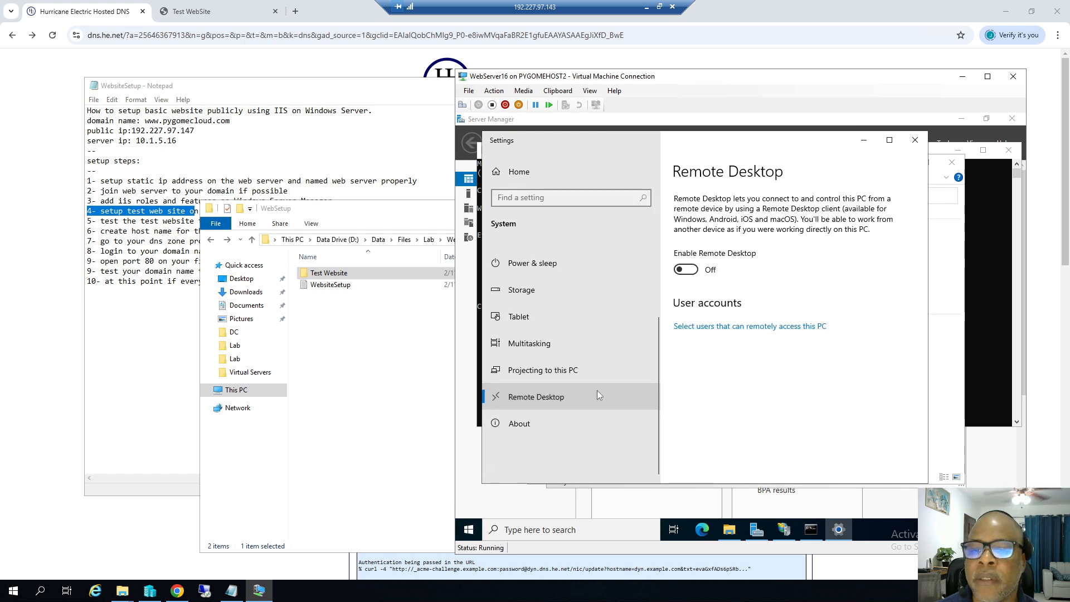
{"action": "left_click", "coordinate": [694, 270]}
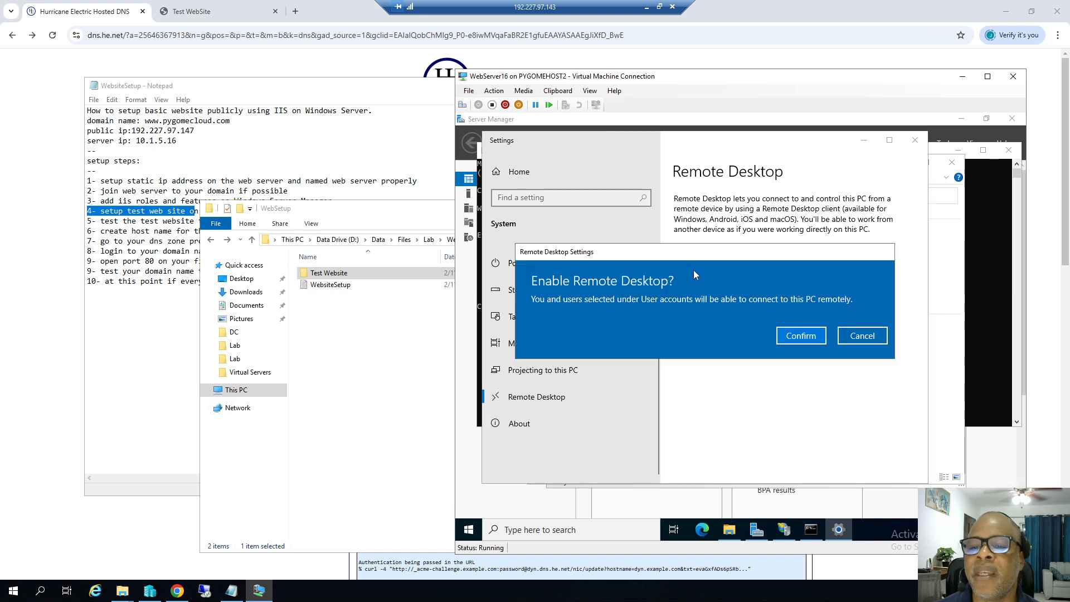
{"action": "left_click", "coordinate": [793, 337]}
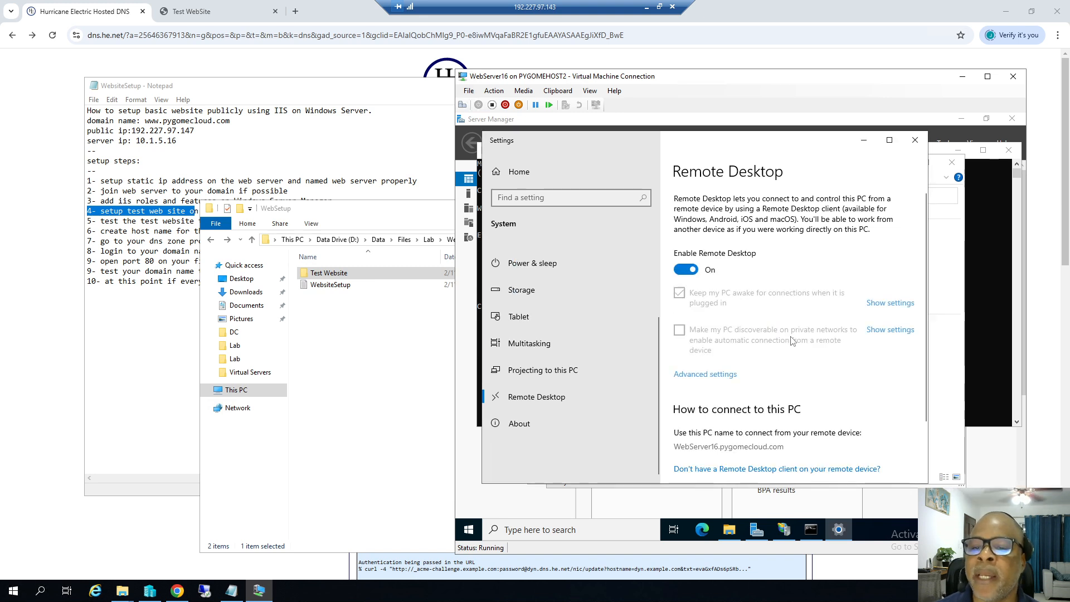
{"action": "left_click", "coordinate": [914, 141]}
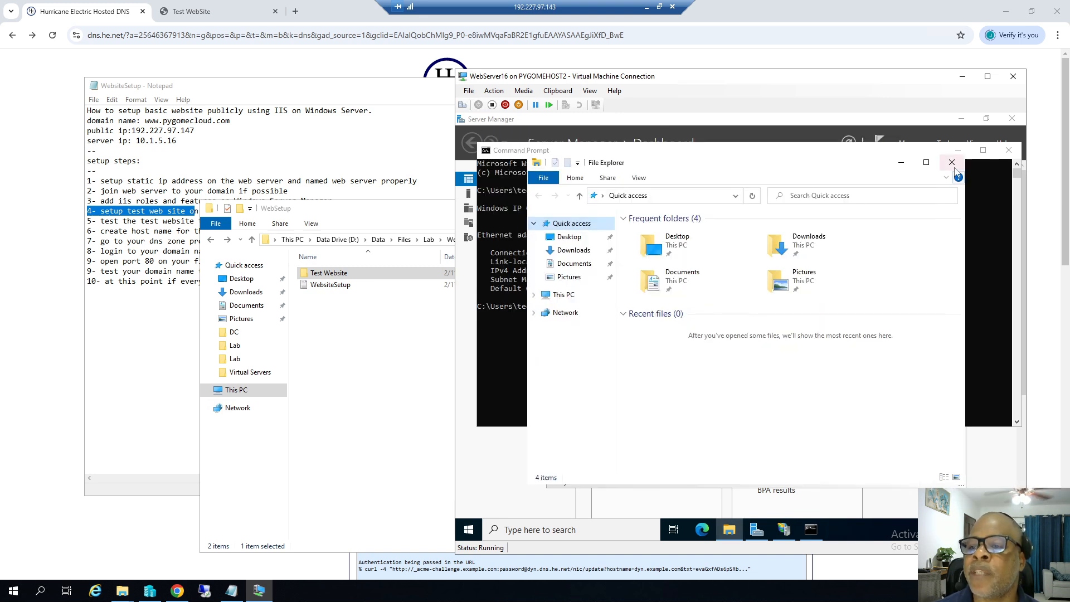
{"action": "left_click", "coordinate": [953, 162]}
{"action": "left_click", "coordinate": [1008, 151]}
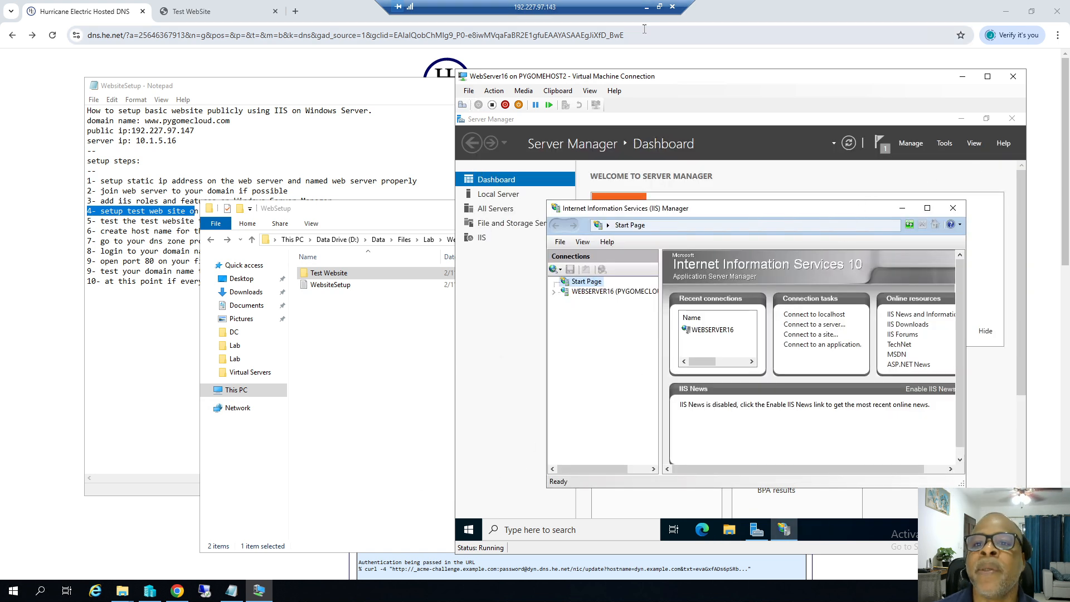
{"action": "left_click", "coordinate": [648, 10]}
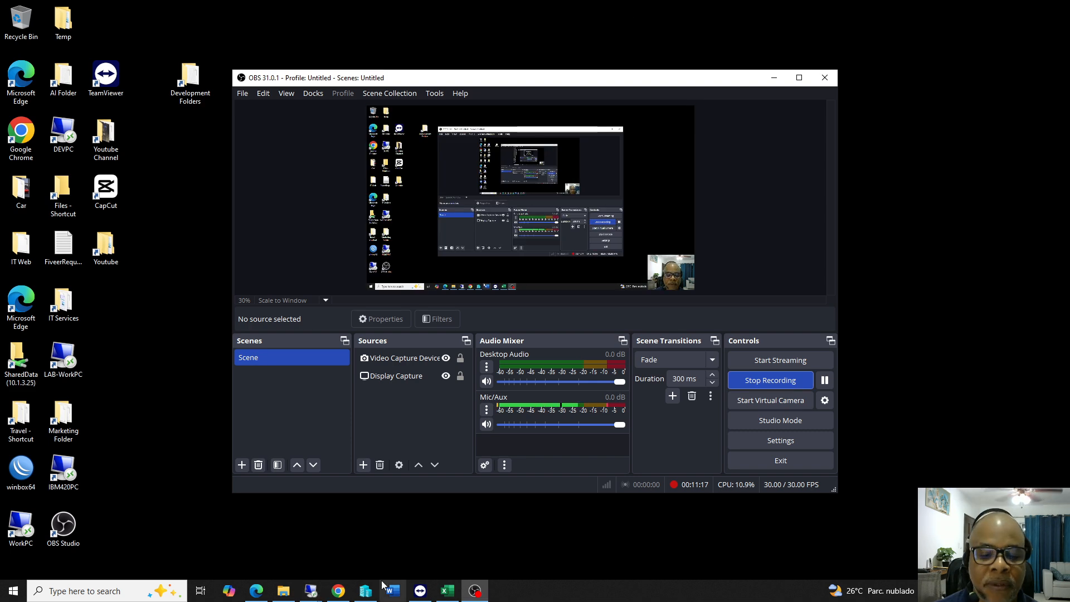
Connect to 10.1.5.16 with the account password and accept the untrusted certificate.
{"action": "mouse_move", "coordinate": [317, 592]}
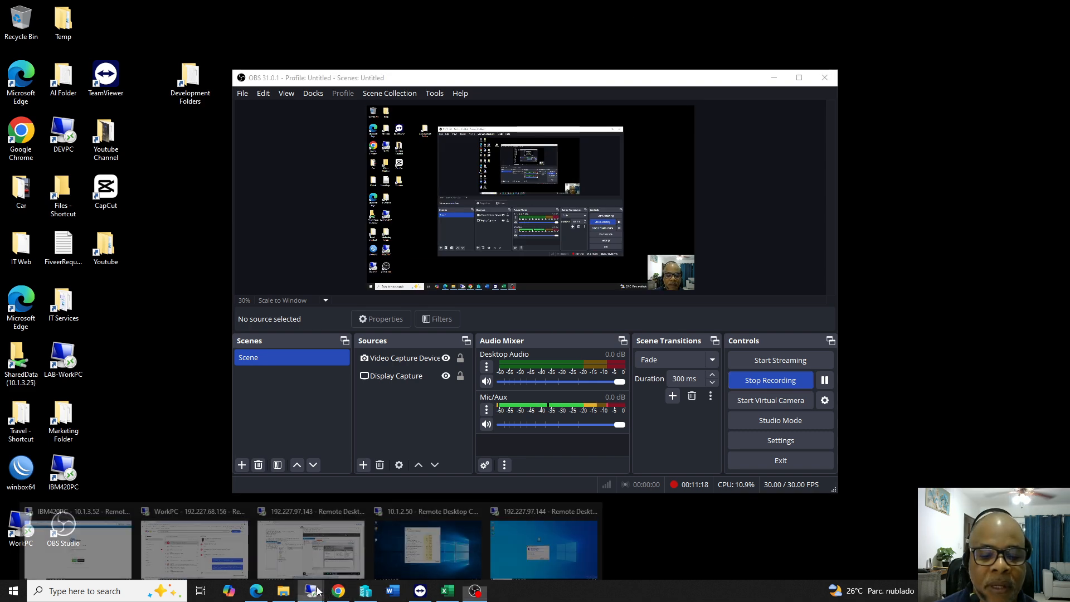
{"action": "left_click", "coordinate": [564, 508]}
{"action": "left_click", "coordinate": [517, 385]}
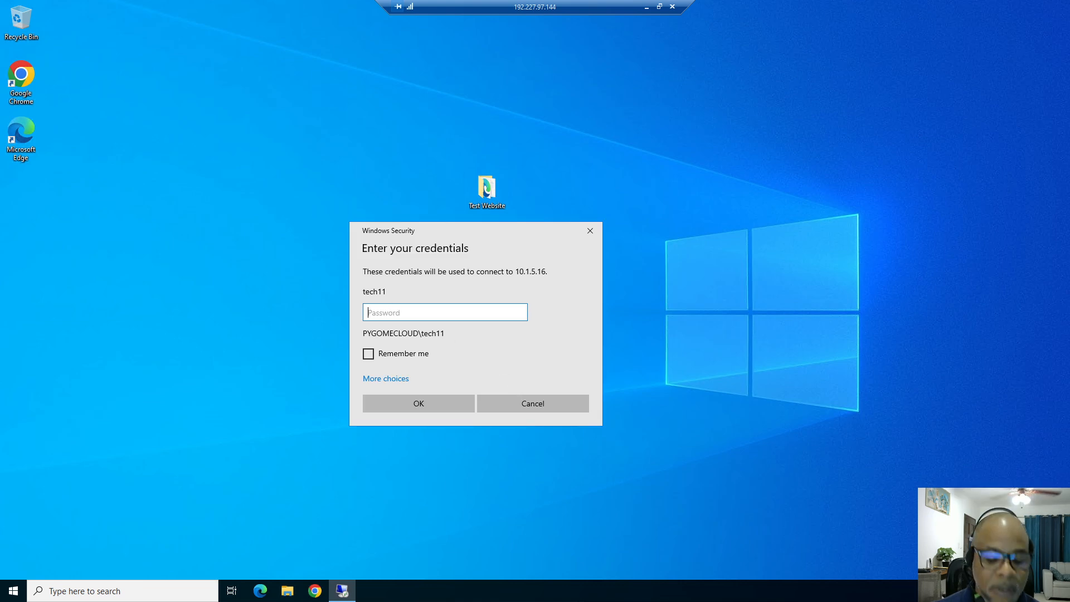
{"action": "type", "text": "•"}
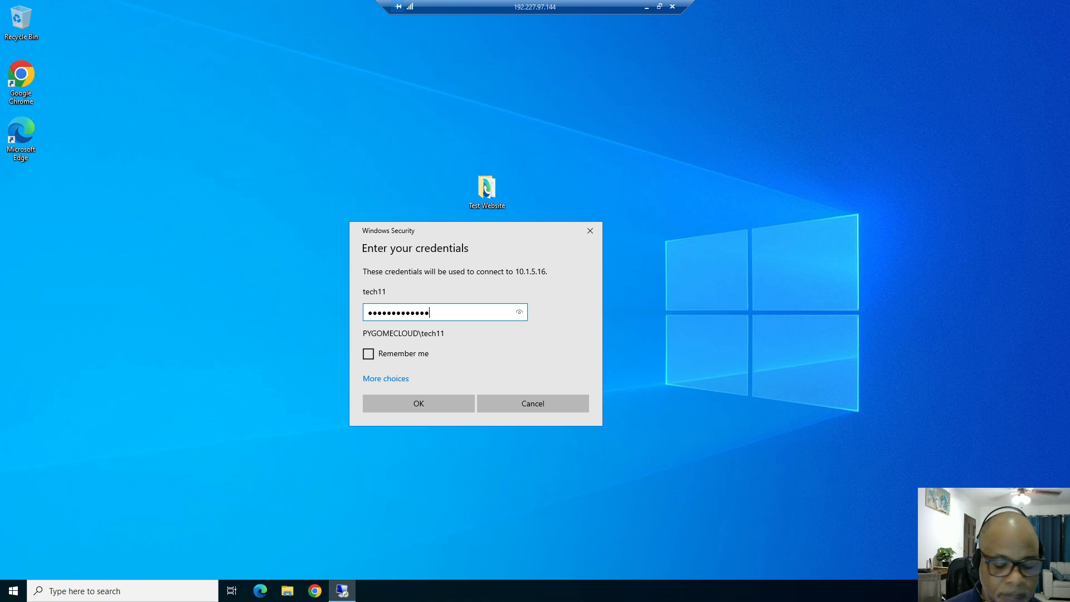
{"action": "key", "text": "Return"}
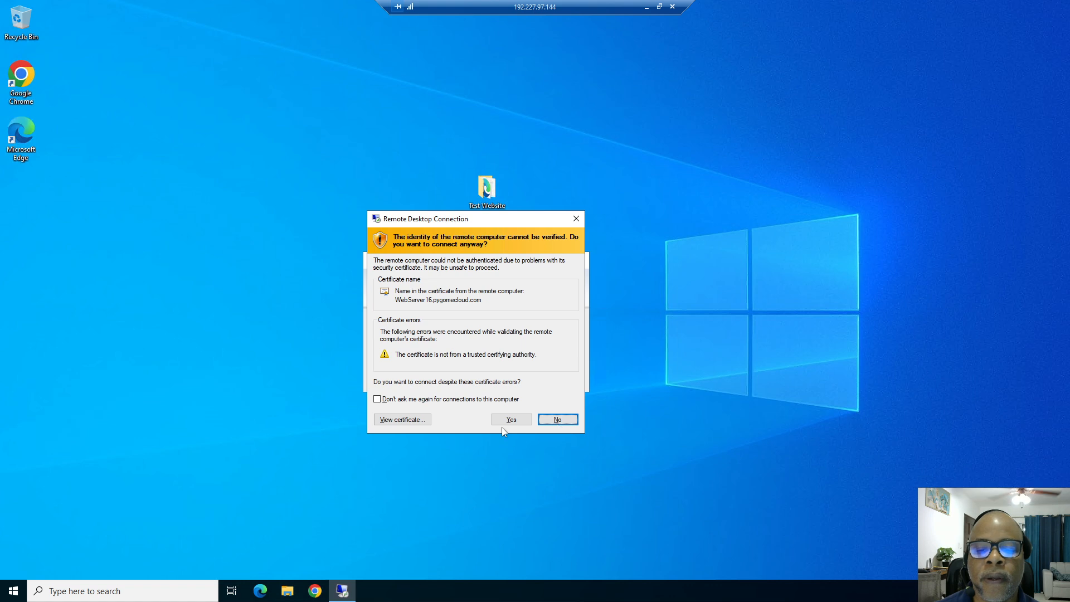
{"action": "left_click", "coordinate": [502, 419]}
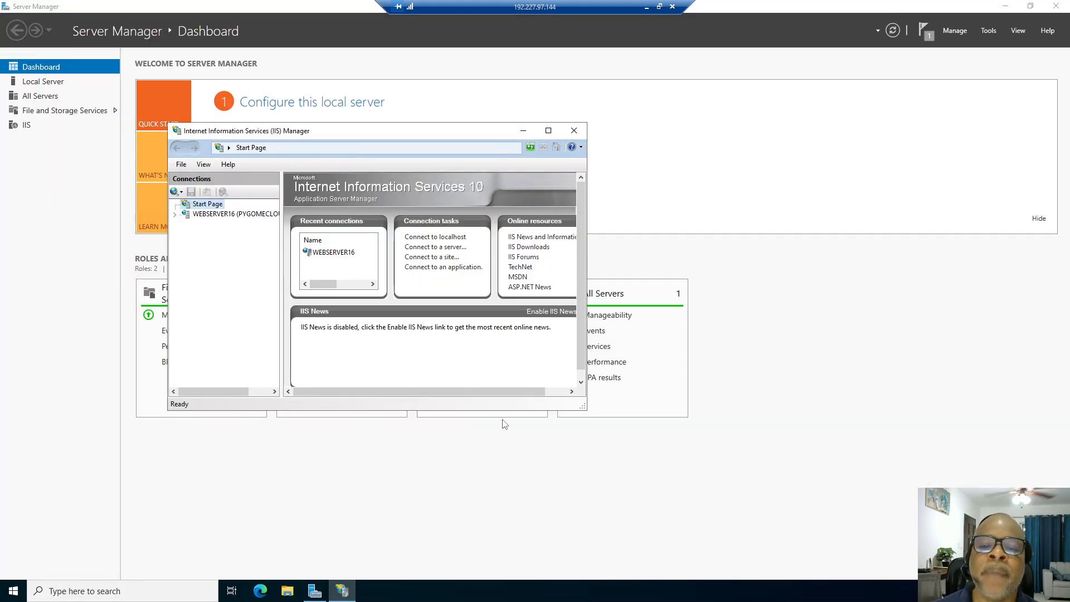
Apply Server Manager's startup settings and minimize it to reveal IIS Manager.
{"action": "left_click", "coordinate": [953, 31]}
{"action": "left_click", "coordinate": [967, 99]}
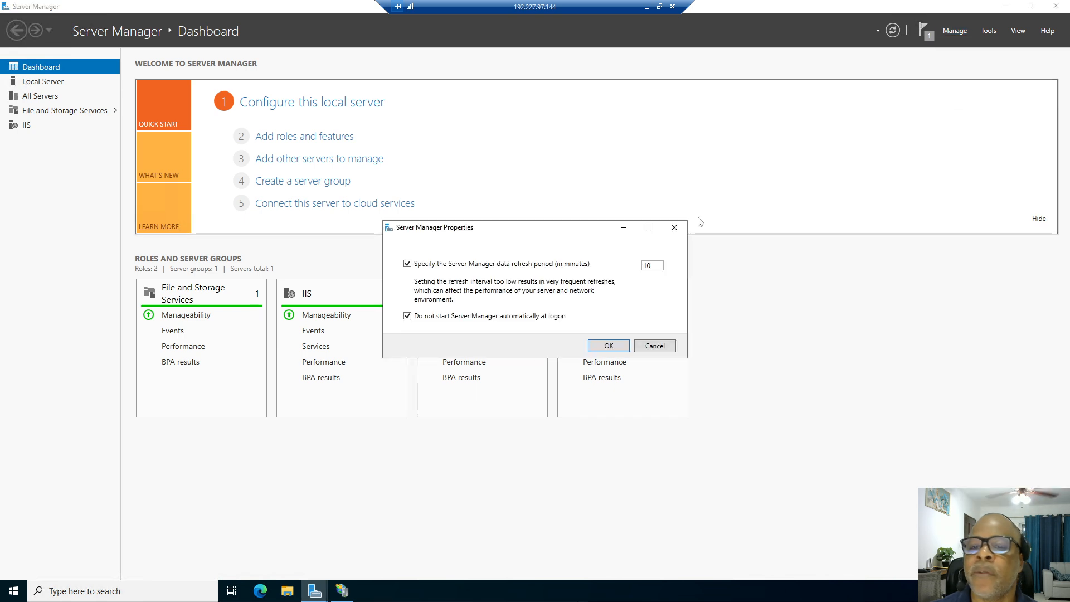
{"action": "left_click", "coordinate": [610, 344]}
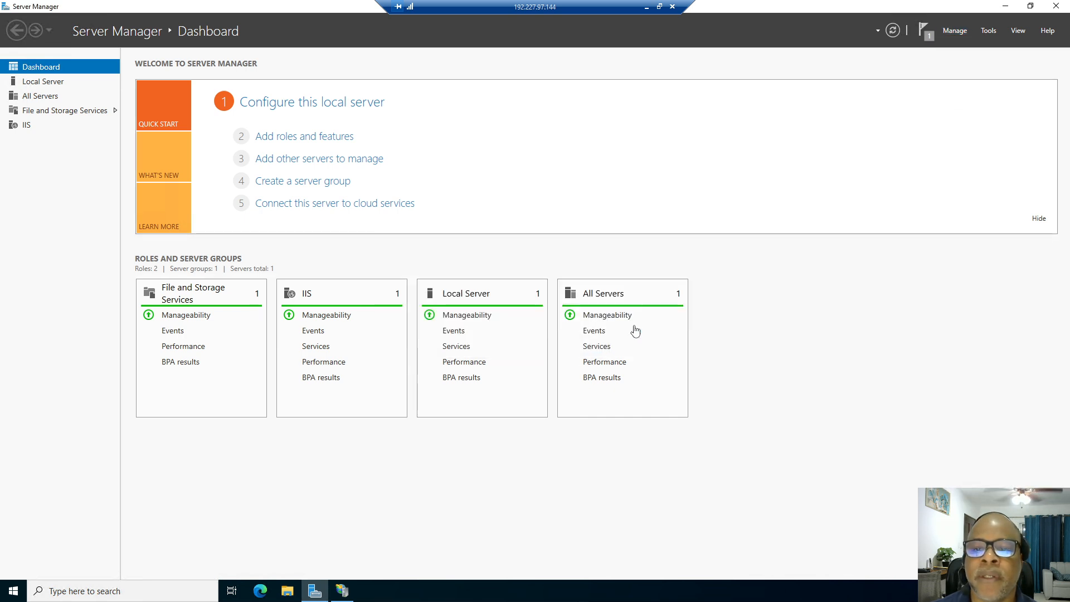
{"action": "left_click", "coordinate": [1006, 7]}
{"action": "left_click_drag", "start_coordinate": [501, 130], "coordinate": [646, 136]}
Browse File Explorer to C:\inetpub\wwwroot.
{"action": "left_click", "coordinate": [287, 590]}
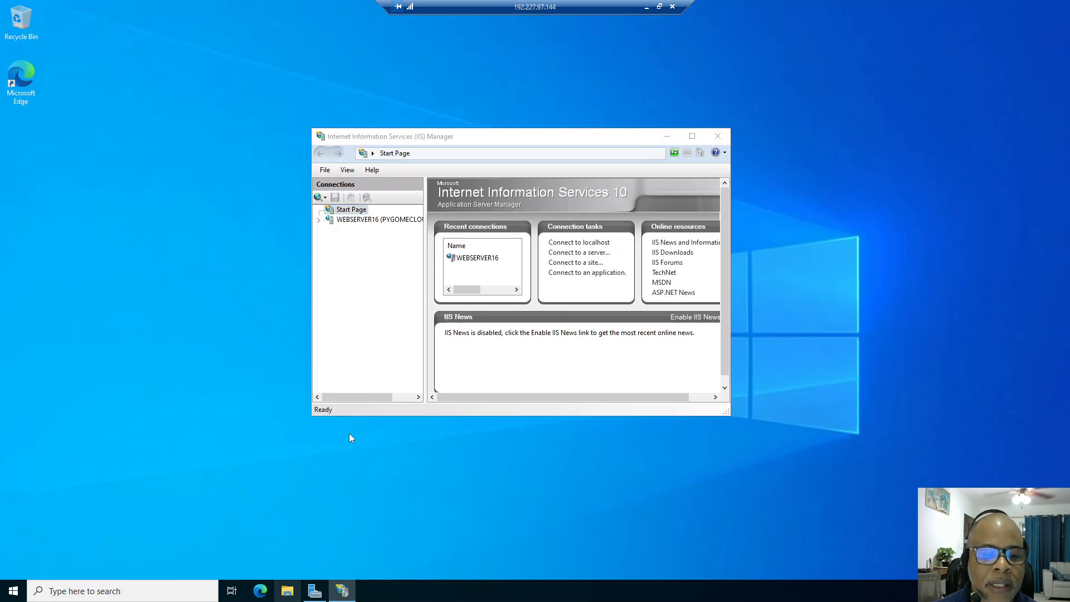
{"action": "left_click", "coordinate": [273, 259]}
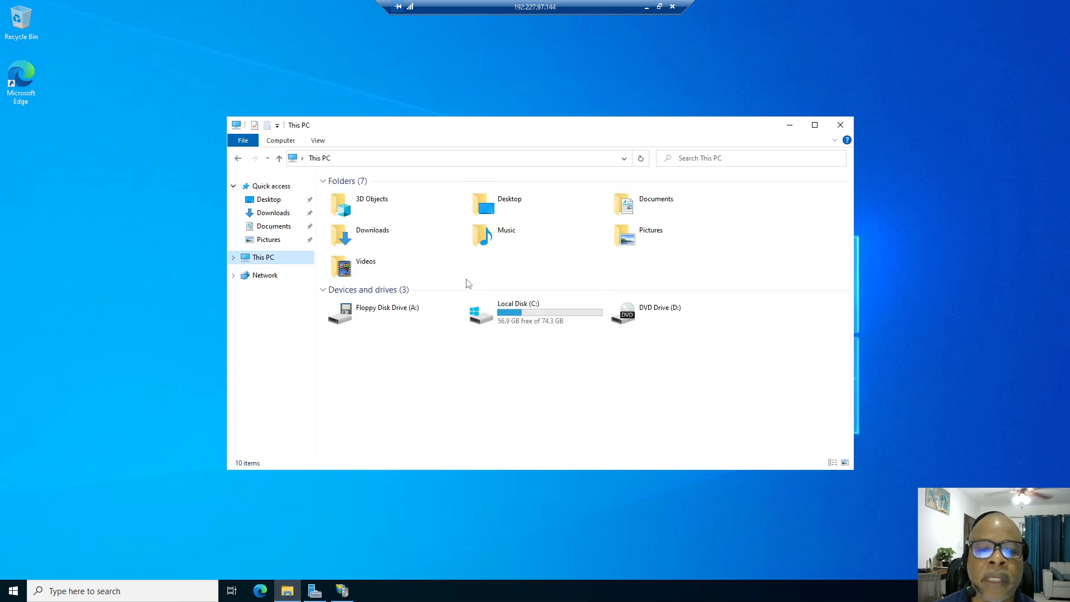
{"action": "left_click", "coordinate": [489, 321]}
{"action": "double_click", "coordinate": [489, 320]}
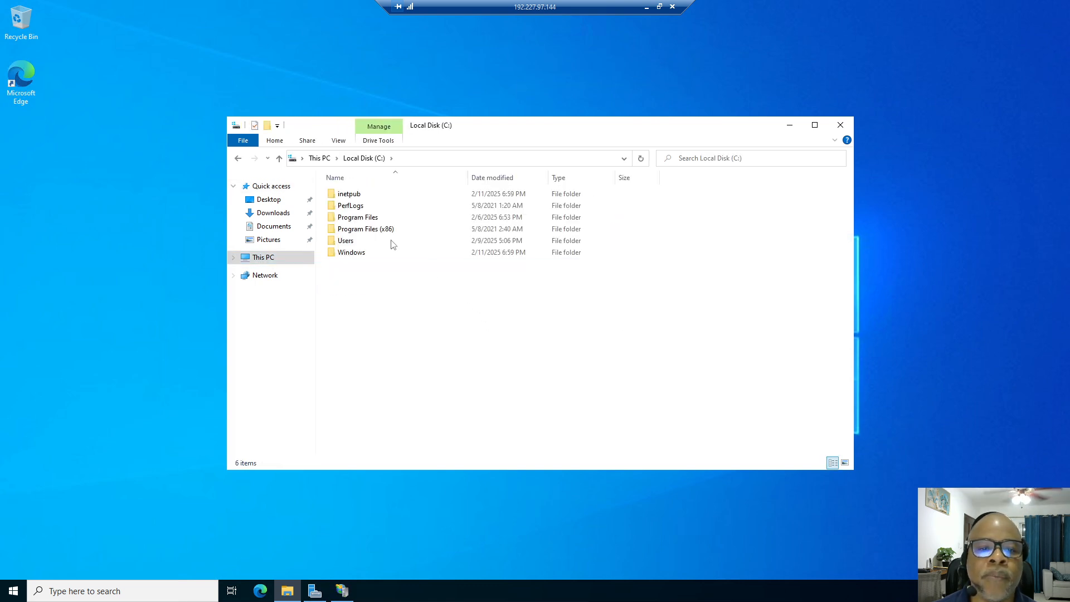
{"action": "double_click", "coordinate": [348, 194]}
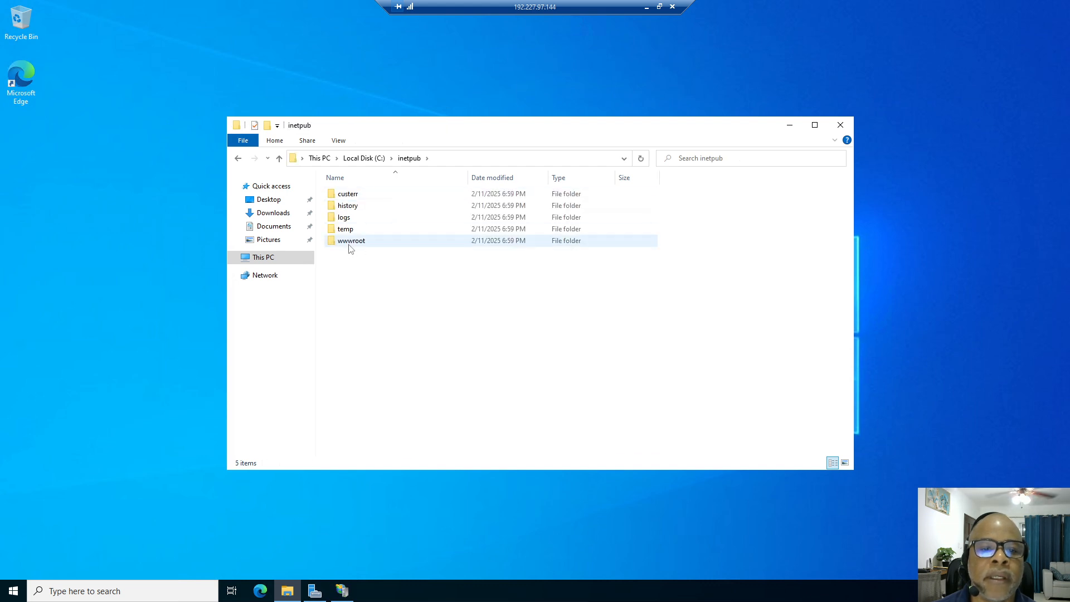
{"action": "double_click", "coordinate": [349, 243]}
Paste the Test Website folder onto the desktop, copy it, and paste it into wwwroot with admin approval.
{"action": "right_click", "coordinate": [412, 282]}
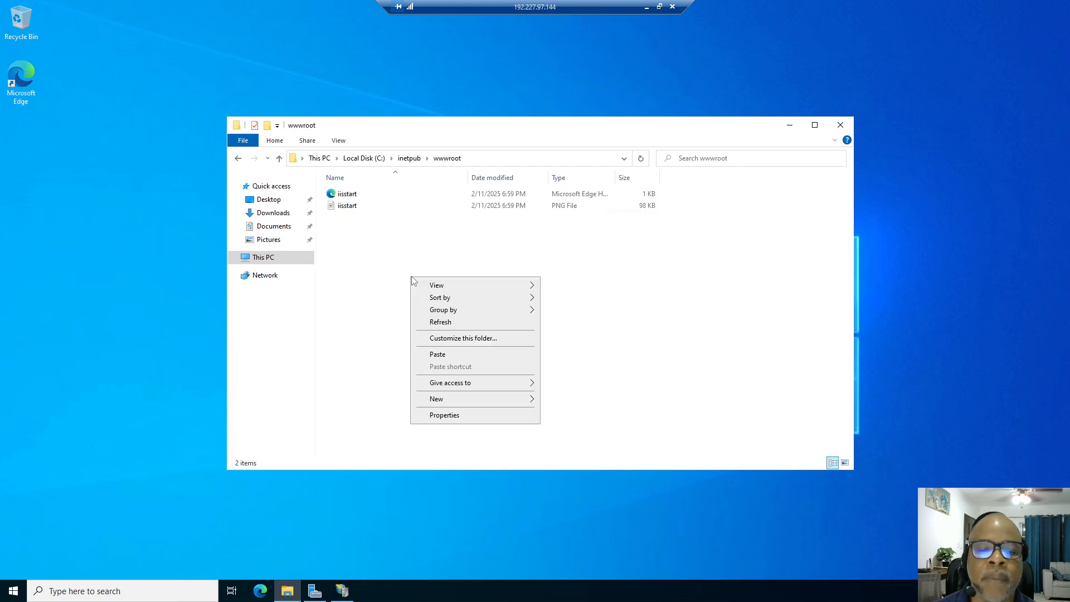
{"action": "left_click", "coordinate": [455, 354]}
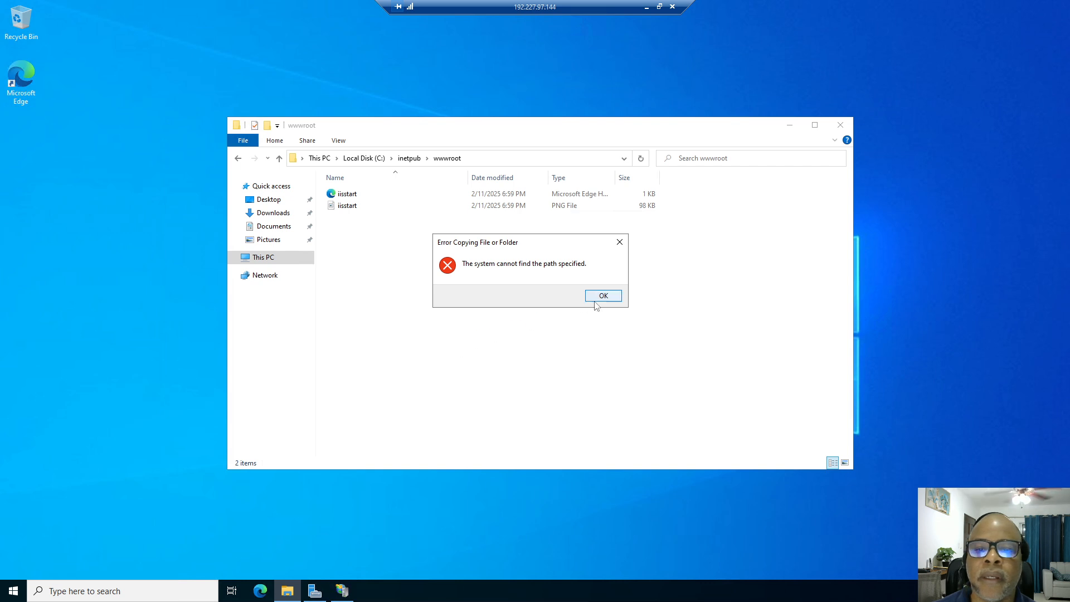
{"action": "left_click", "coordinate": [603, 295]}
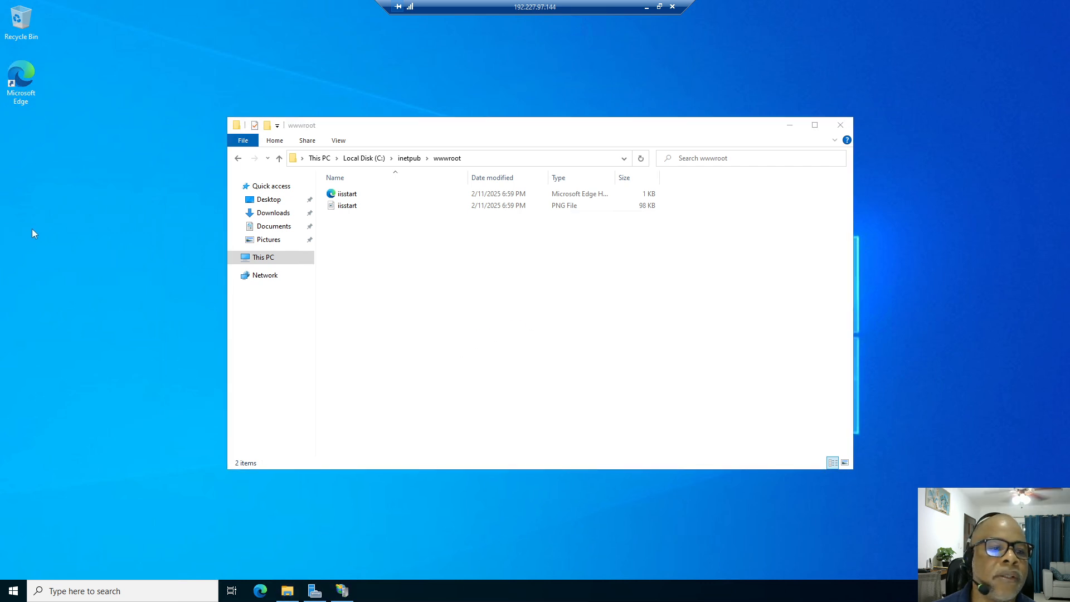
{"action": "right_click", "coordinate": [28, 232]}
{"action": "left_click", "coordinate": [53, 280]}
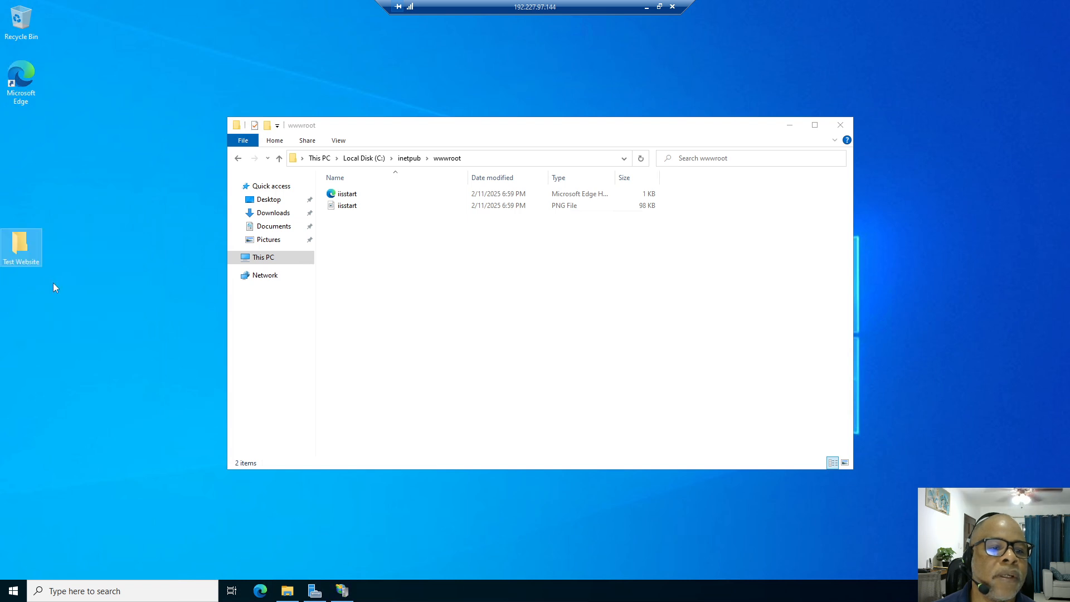
{"action": "right_click", "coordinate": [15, 241]}
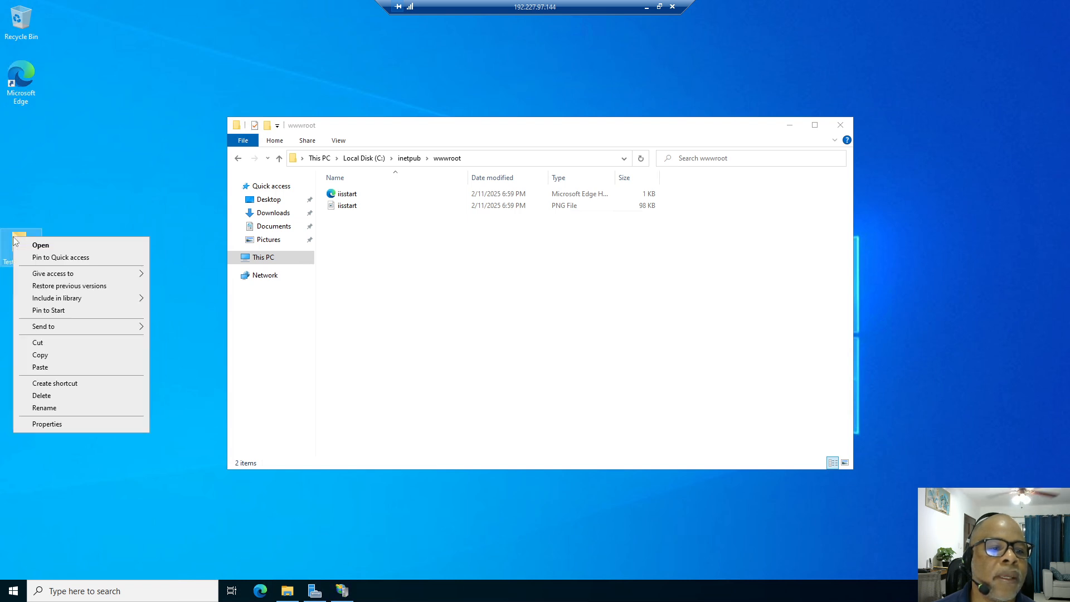
{"action": "left_click", "coordinate": [39, 356]}
{"action": "right_click", "coordinate": [390, 264]}
{"action": "left_click", "coordinate": [412, 340]}
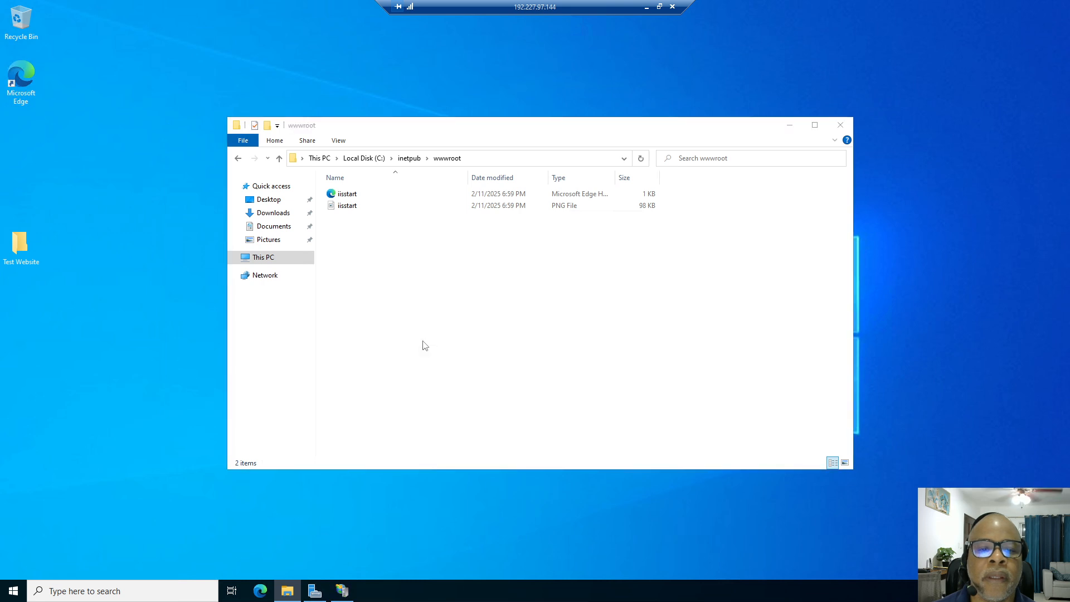
{"action": "left_click", "coordinate": [227, 221]}
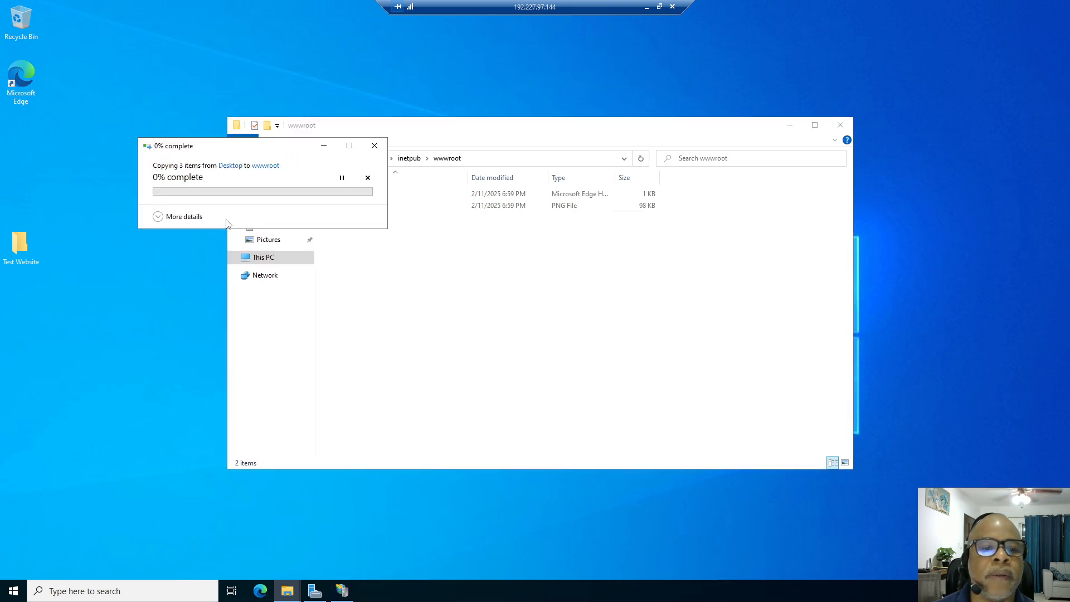
{"action": "left_click", "coordinate": [226, 219]}
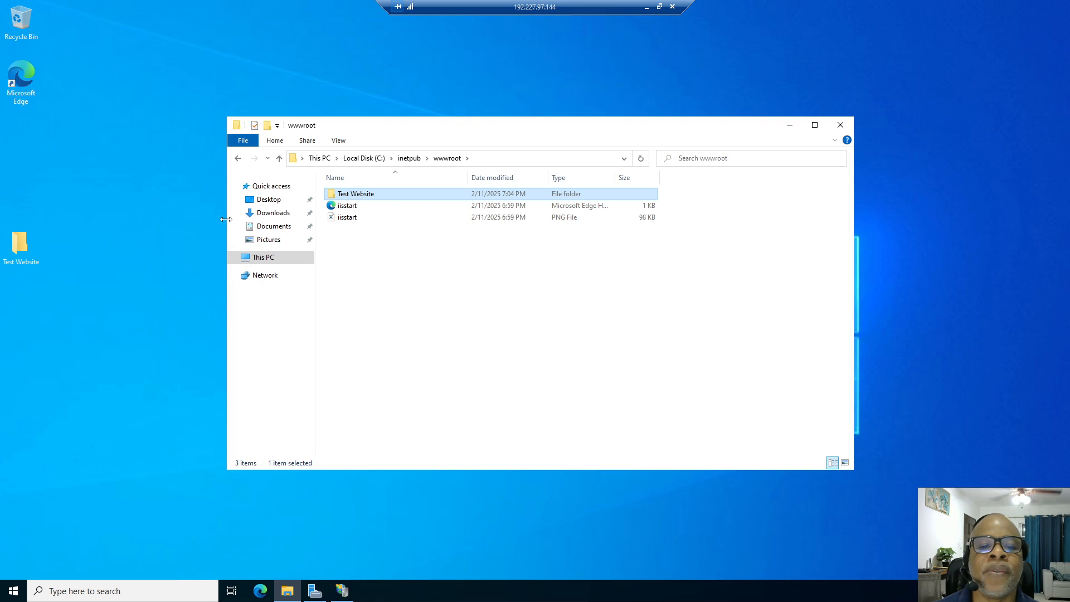
Start adding a new website under WEBSERVER16's Sites, named TestWebsite.
{"action": "left_click", "coordinate": [342, 591]}
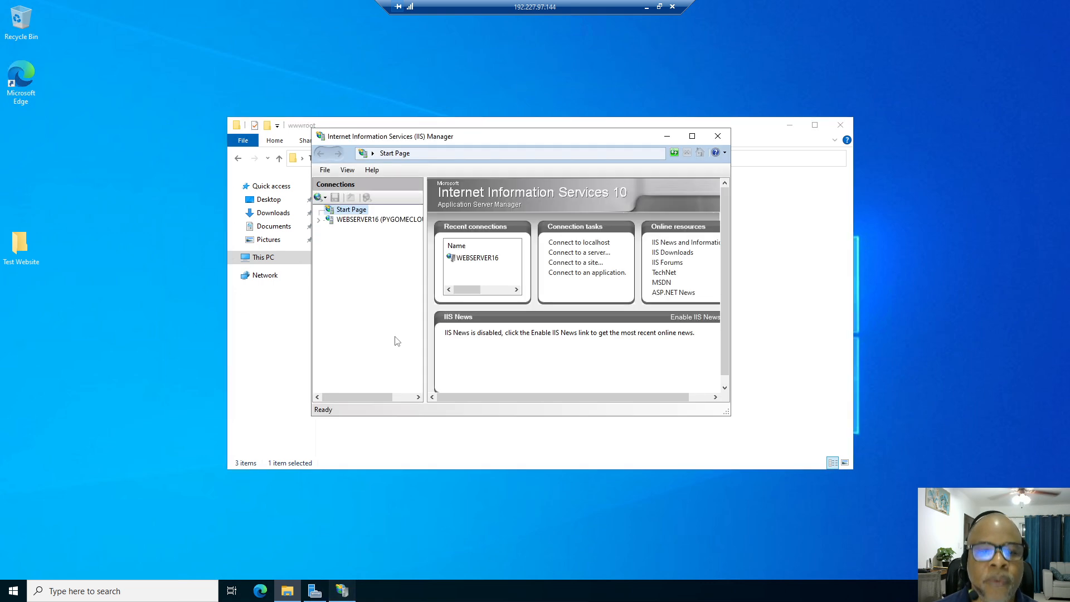
{"action": "left_click", "coordinate": [319, 220]}
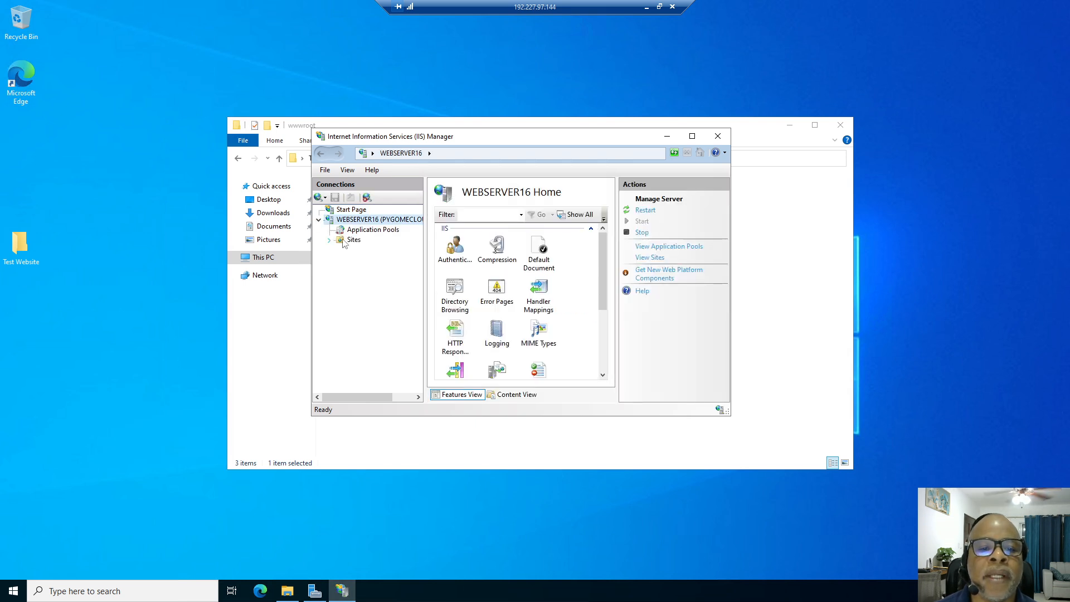
{"action": "right_click", "coordinate": [351, 241]}
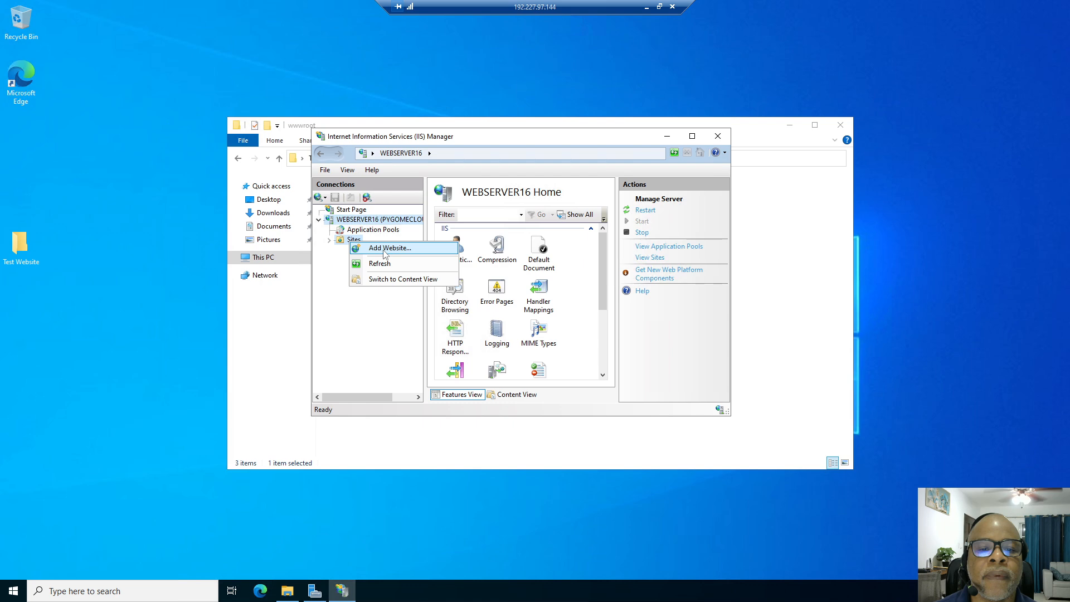
{"action": "left_click", "coordinate": [385, 251]}
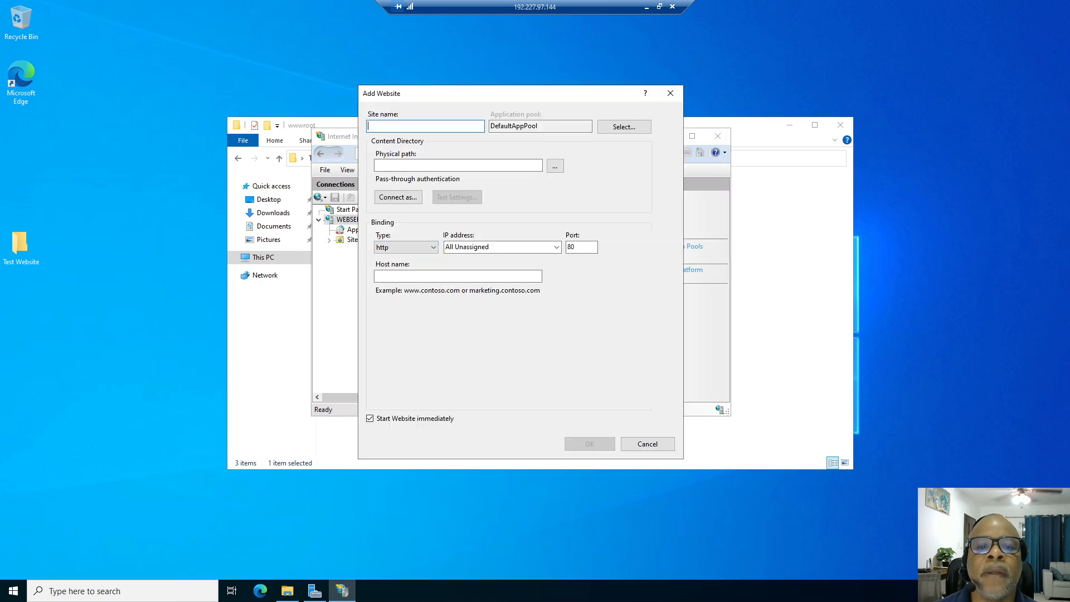
{"action": "type", "text": "Tes"}
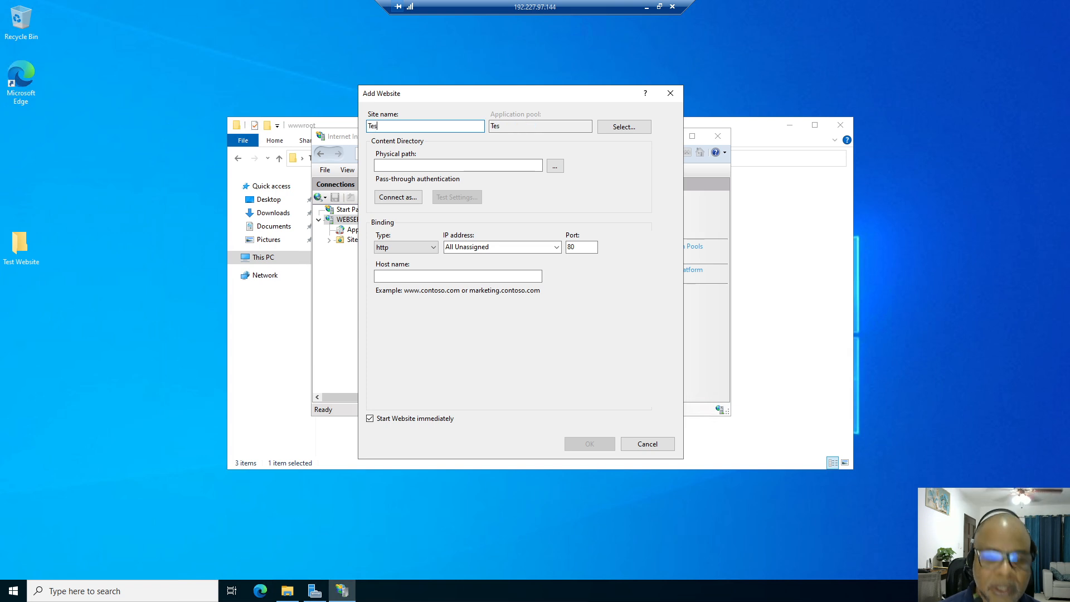
{"action": "type", "text": "tWebsite"}
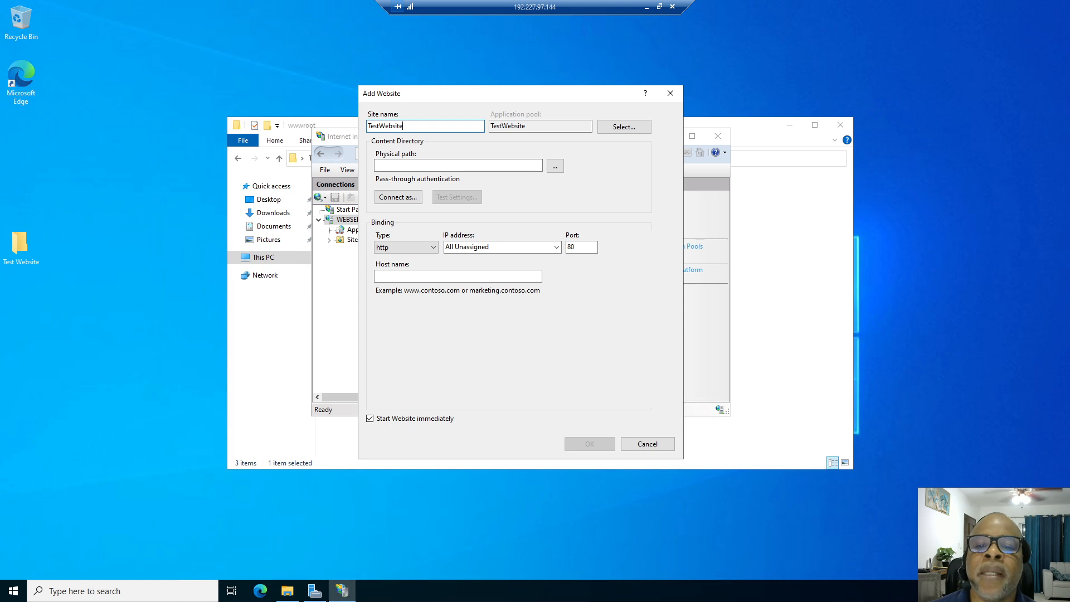
Set the path to C:\inetpub\wwwroot\Test Website, bind IP 10.1.5.16, and create the site.
{"action": "left_click", "coordinate": [555, 167]}
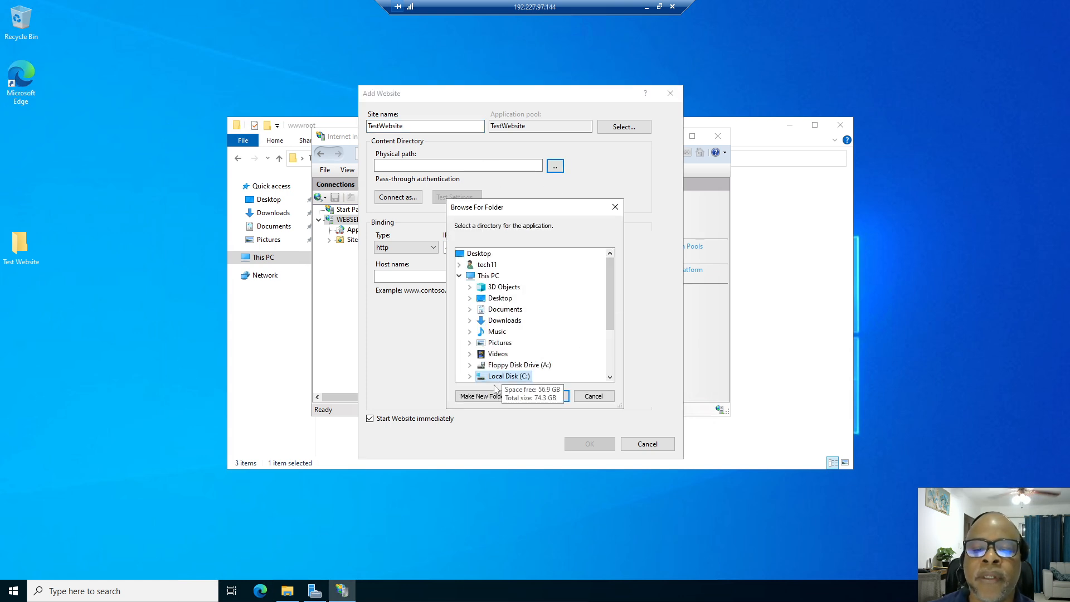
{"action": "left_click", "coordinate": [471, 377]}
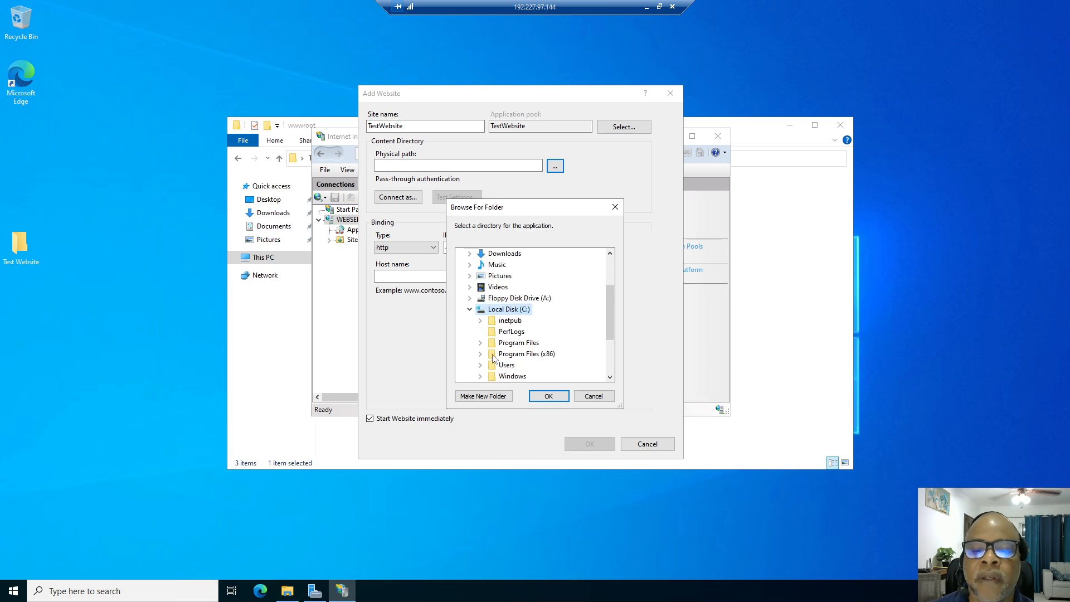
{"action": "left_click", "coordinate": [481, 321]}
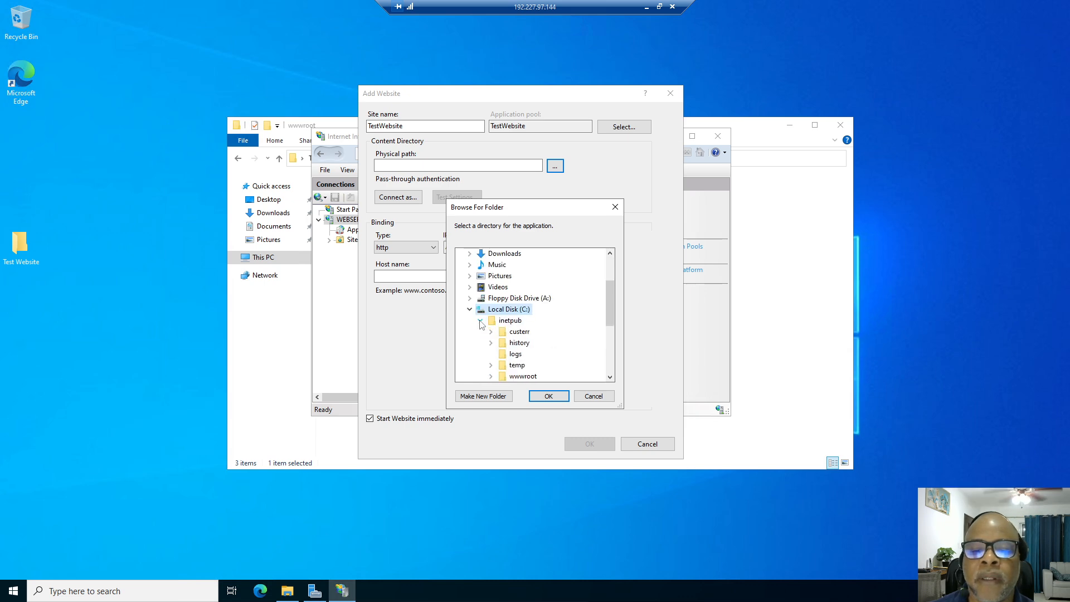
{"action": "left_click", "coordinate": [491, 376]}
{"action": "left_click", "coordinate": [532, 377]}
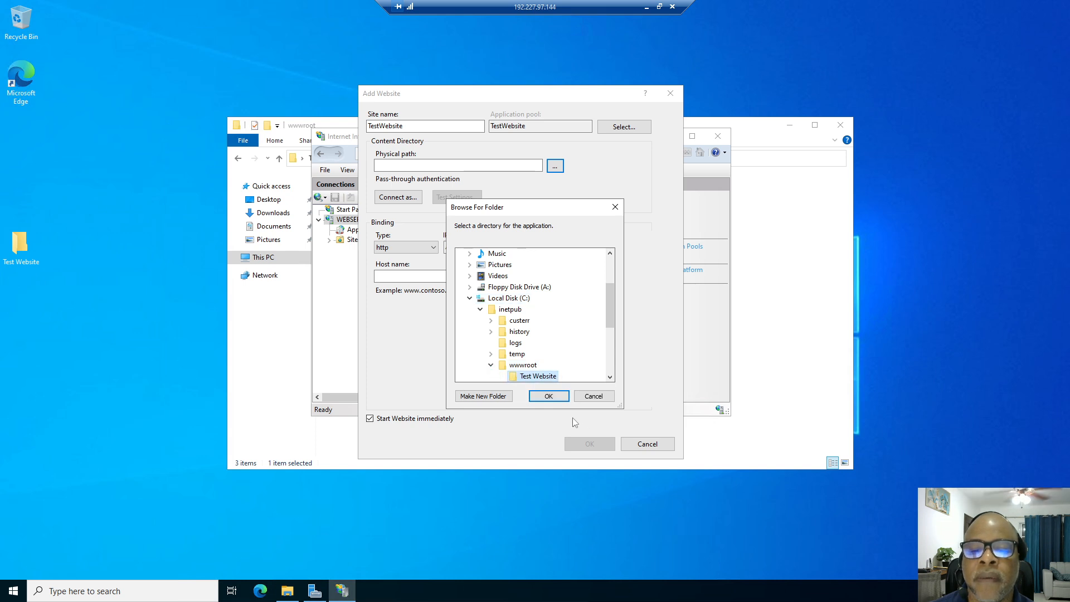
{"action": "left_click", "coordinate": [551, 397]}
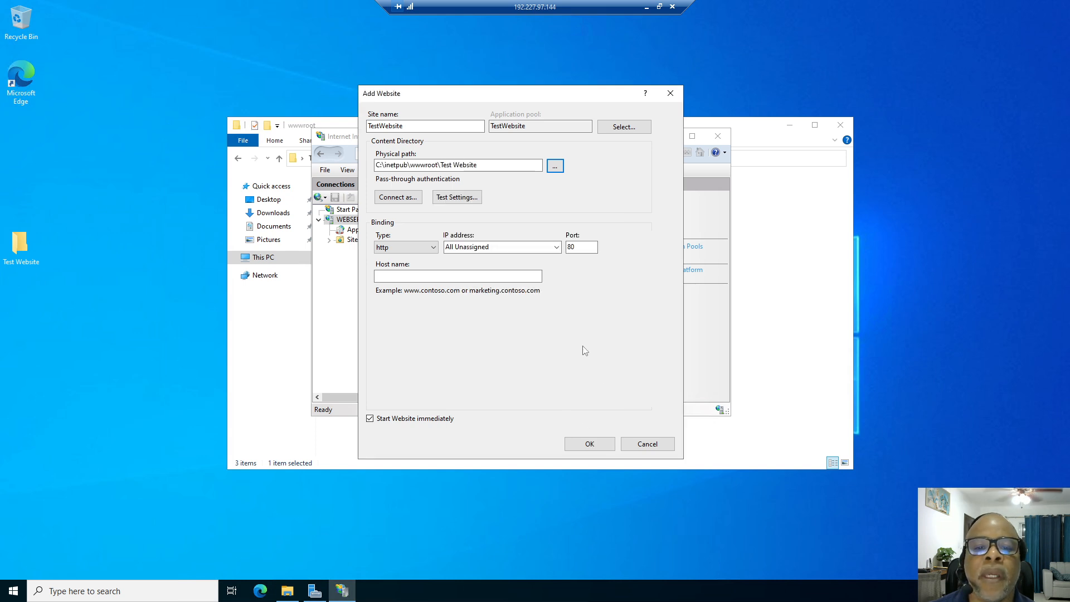
{"action": "left_click", "coordinate": [557, 248]}
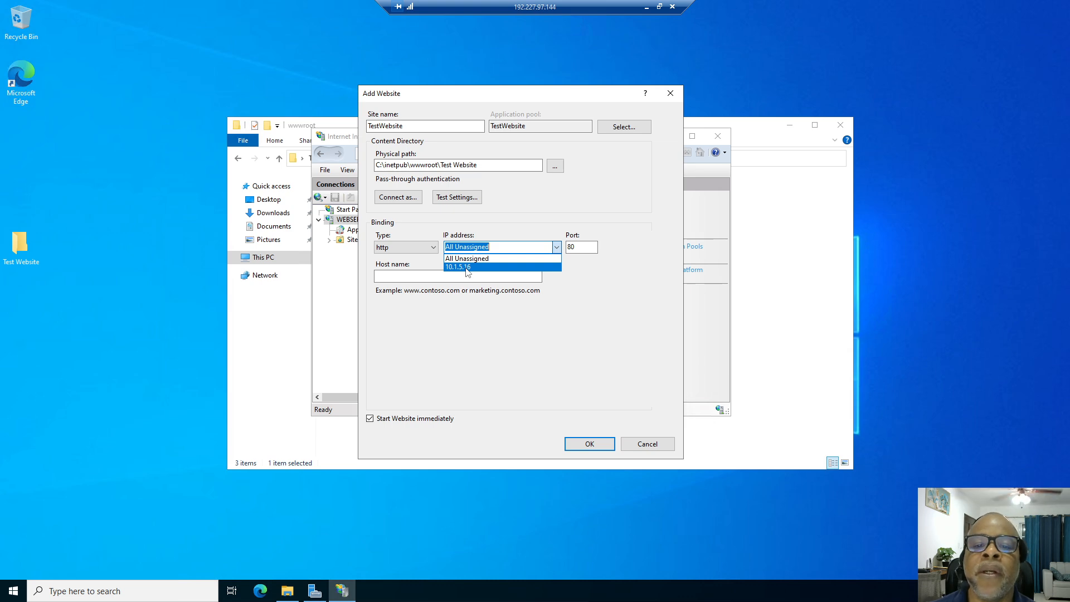
{"action": "left_click", "coordinate": [467, 268]}
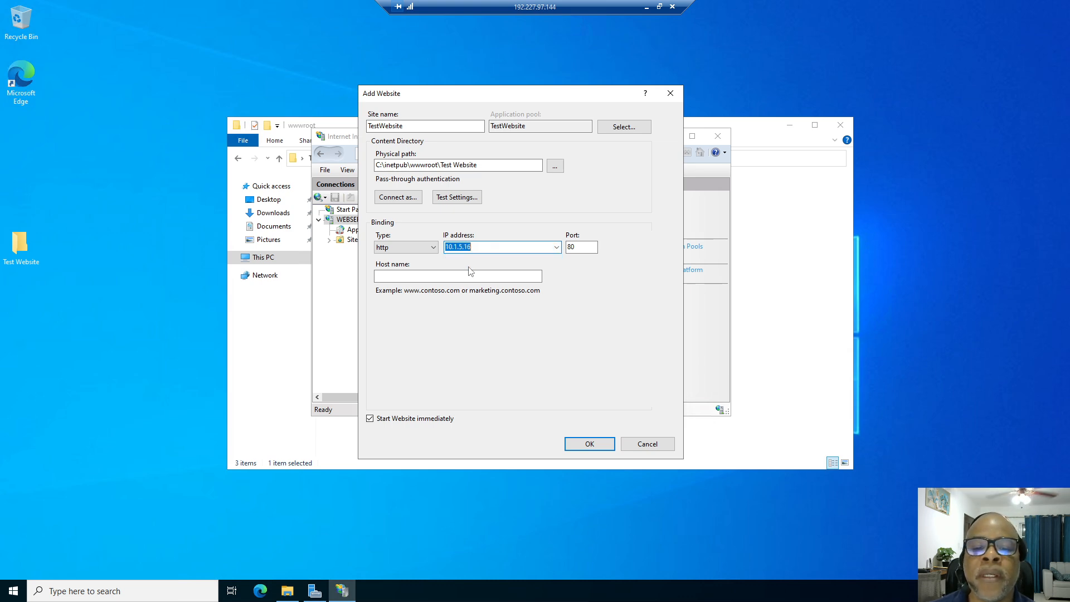
{"action": "left_click", "coordinate": [601, 444]}
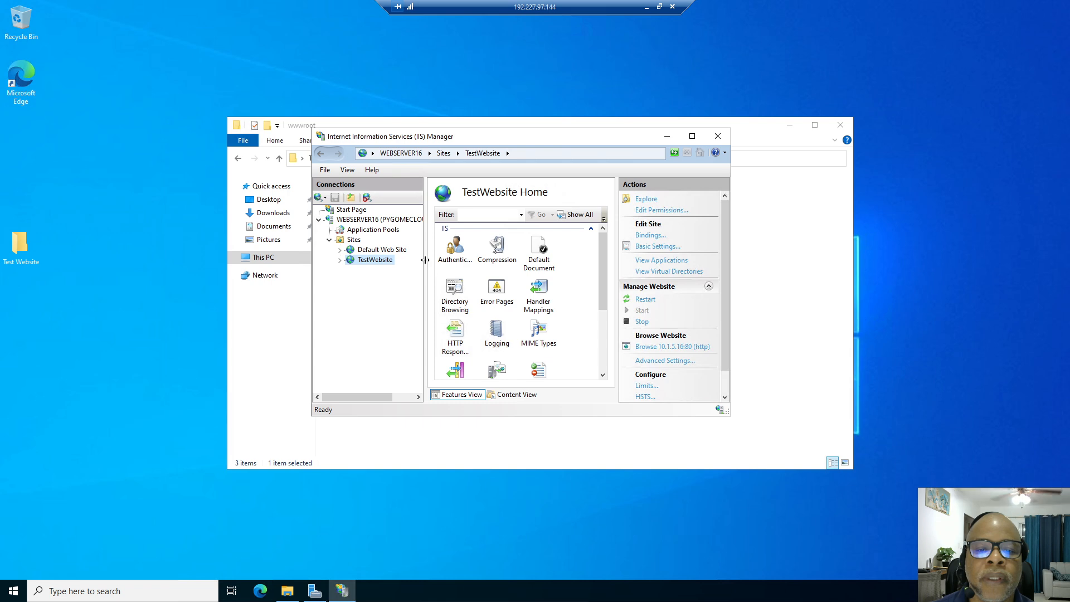
Browse TestWebsite from IIS, confirm 'Live Online...' loads at 10.1.5.16, then close Edge and open Start.
{"action": "left_click_drag", "start_coordinate": [426, 259], "coordinate": [437, 260]}
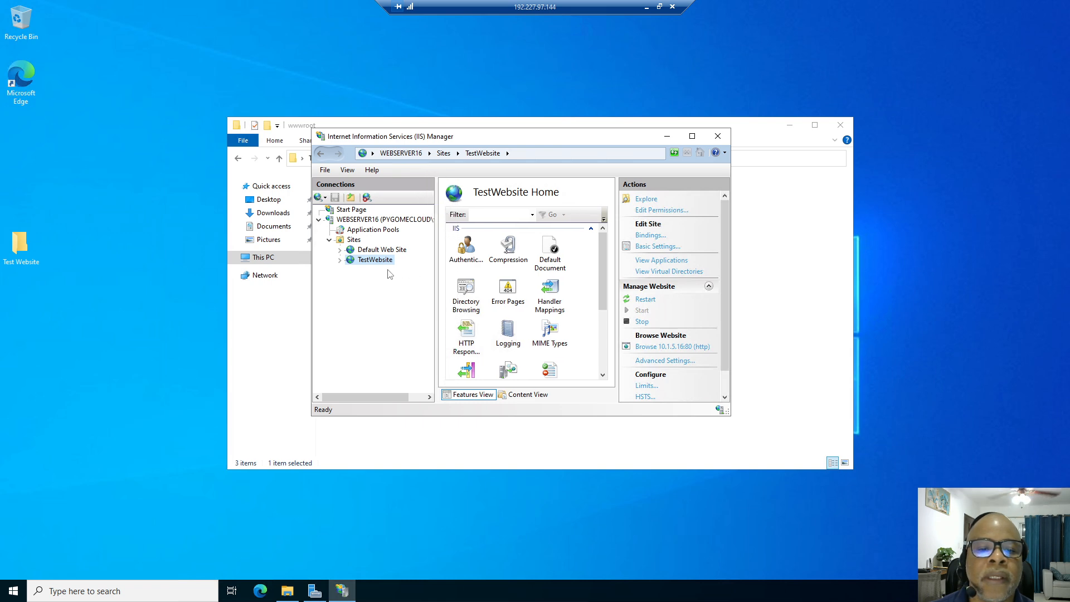
{"action": "right_click", "coordinate": [378, 267]}
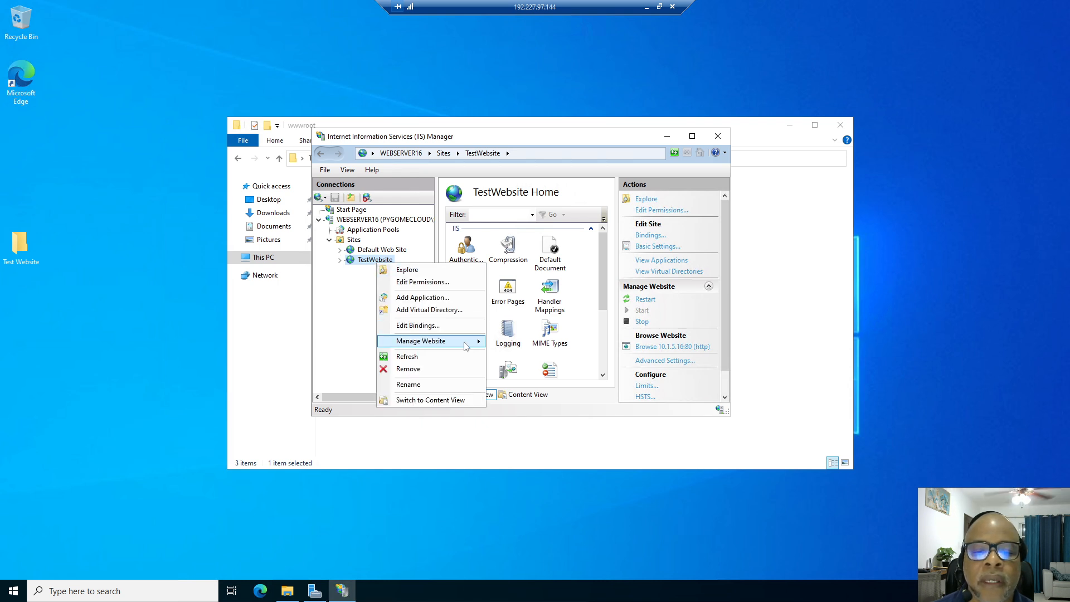
{"action": "mouse_move", "coordinate": [467, 341]}
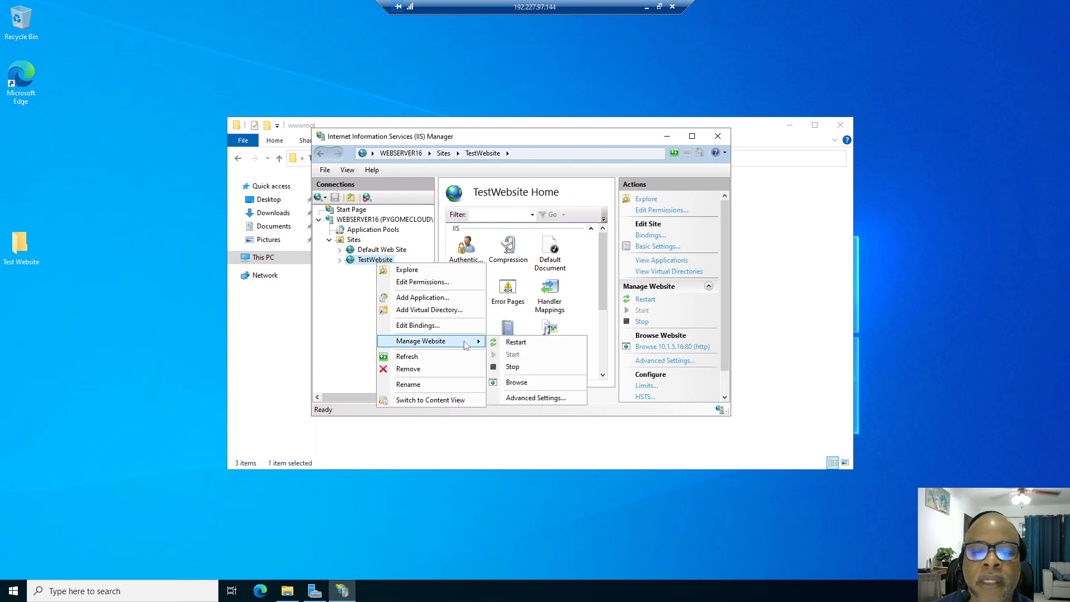
{"action": "left_click", "coordinate": [527, 386]}
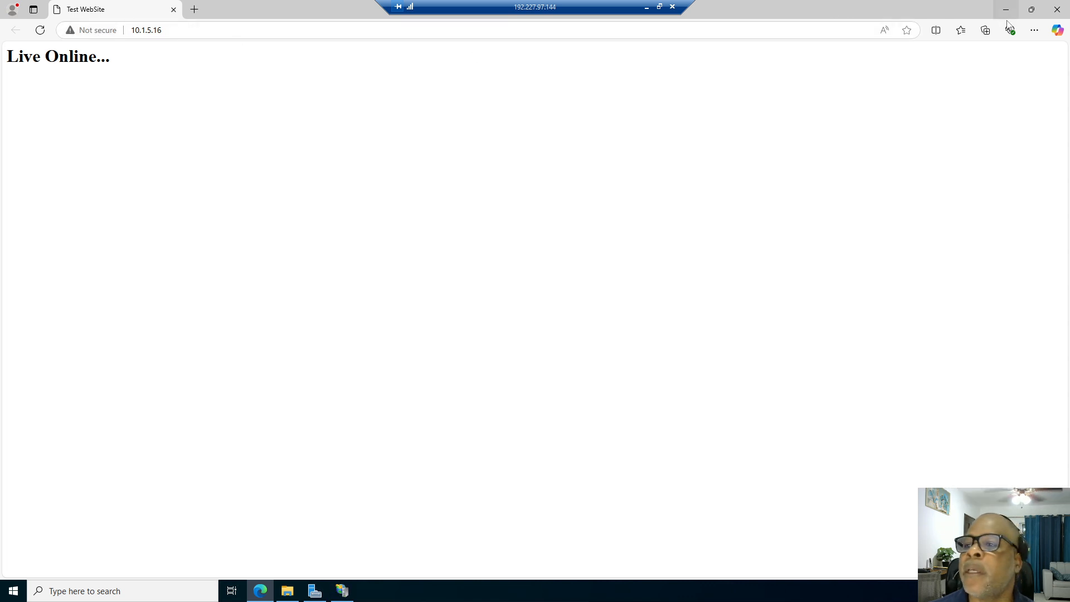
{"action": "left_click", "coordinate": [1055, 11]}
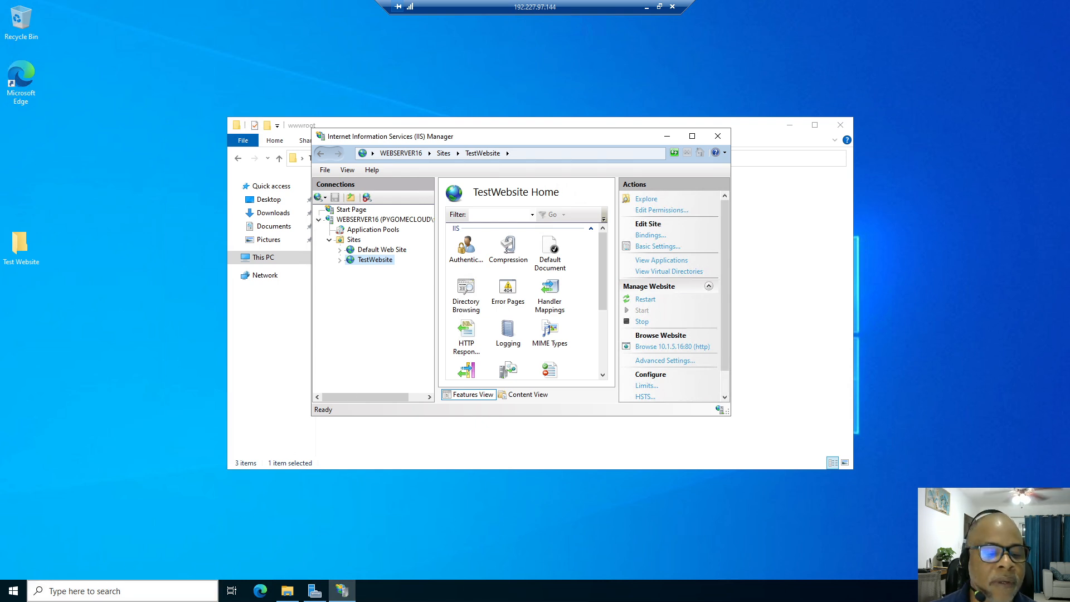
{"action": "left_click", "coordinate": [14, 591]}
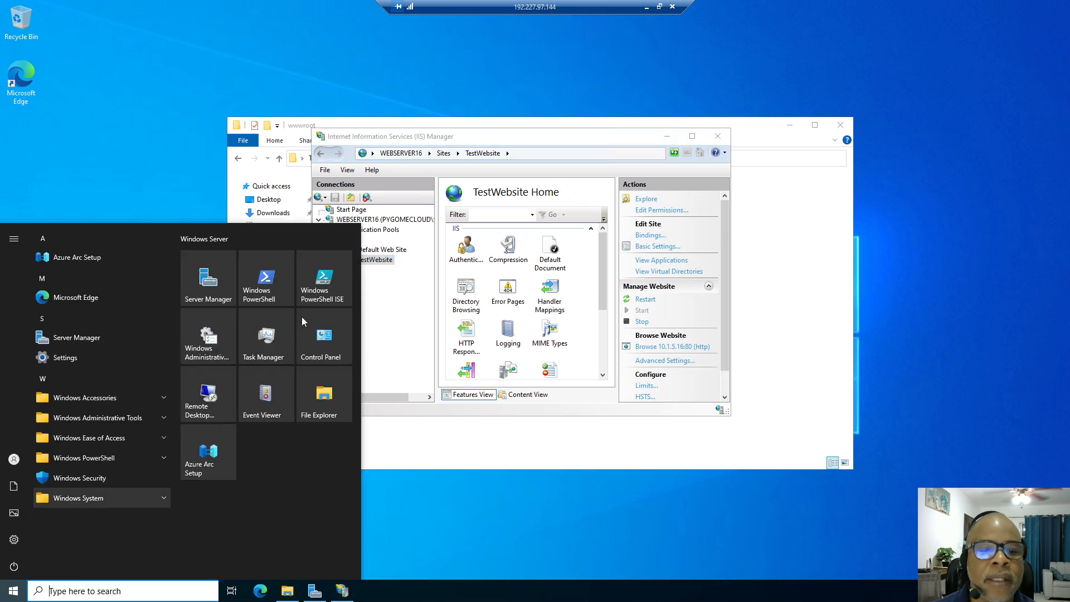
Start a new inbound port rule in the firewall for TCP port 80.
{"action": "left_click", "coordinate": [326, 347]}
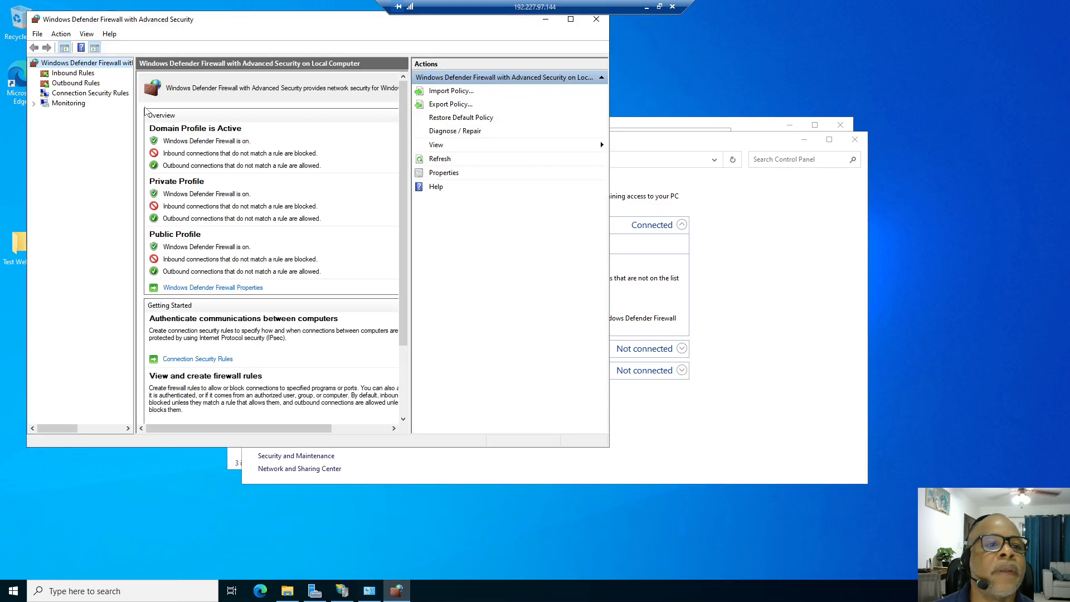
{"action": "left_click", "coordinate": [90, 75]}
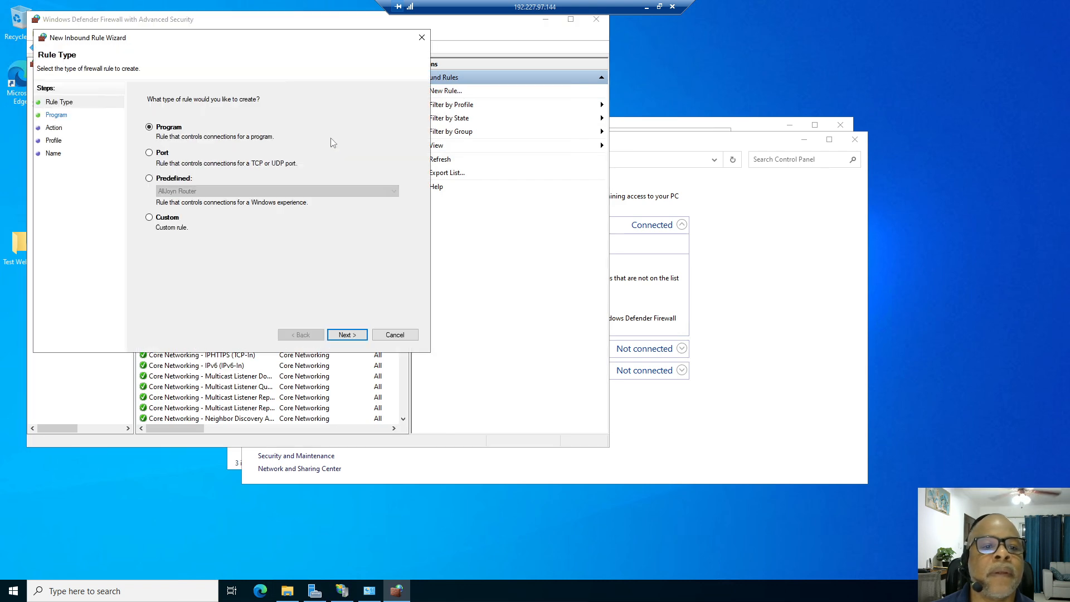
{"action": "left_click", "coordinate": [149, 152]}
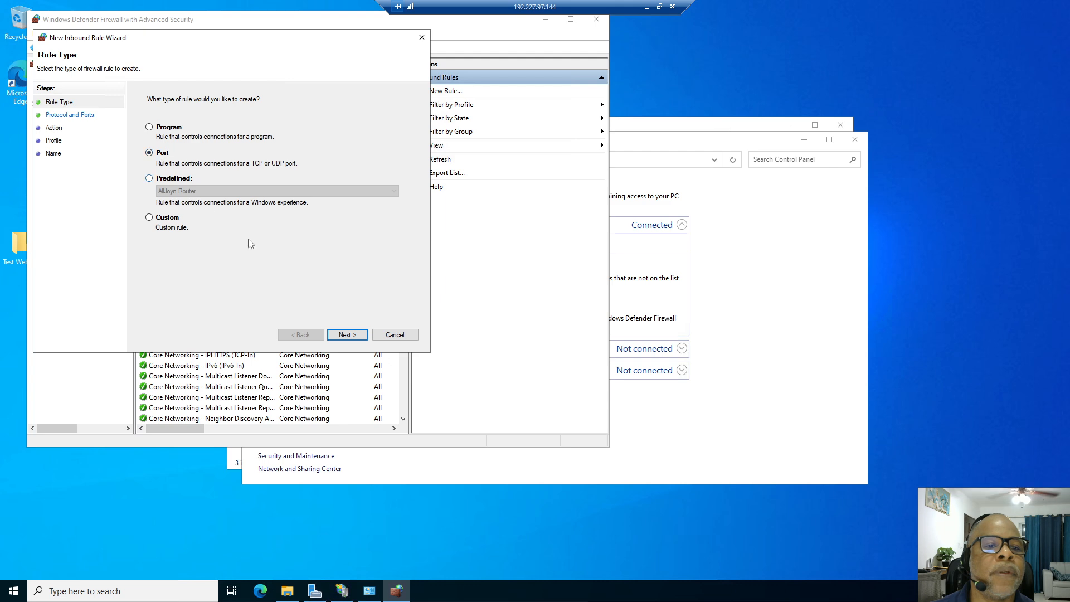
{"action": "left_click", "coordinate": [347, 334]}
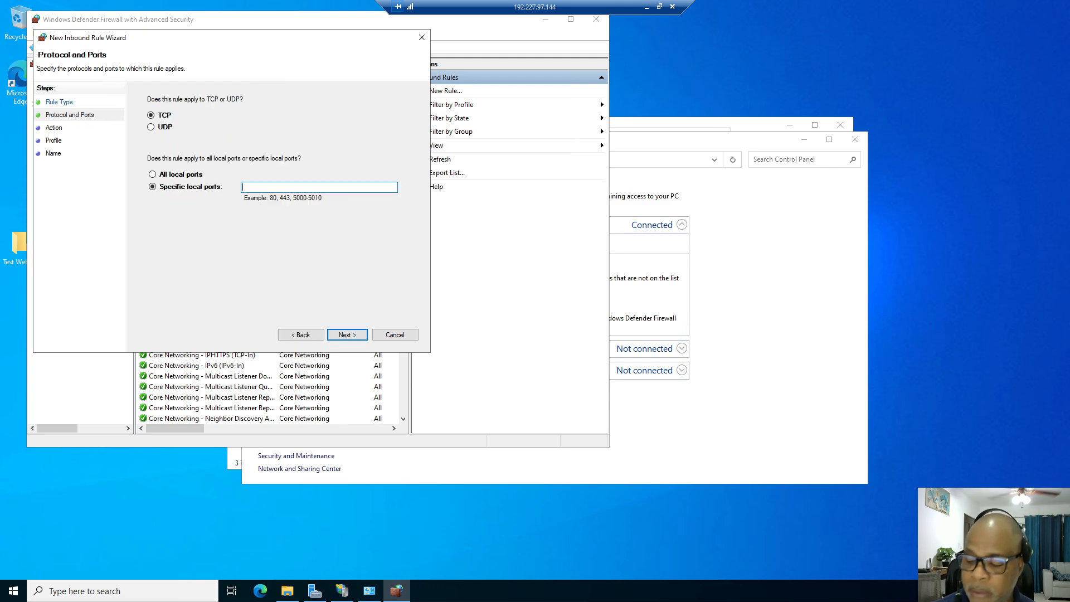
{"action": "type", "text": "80"}
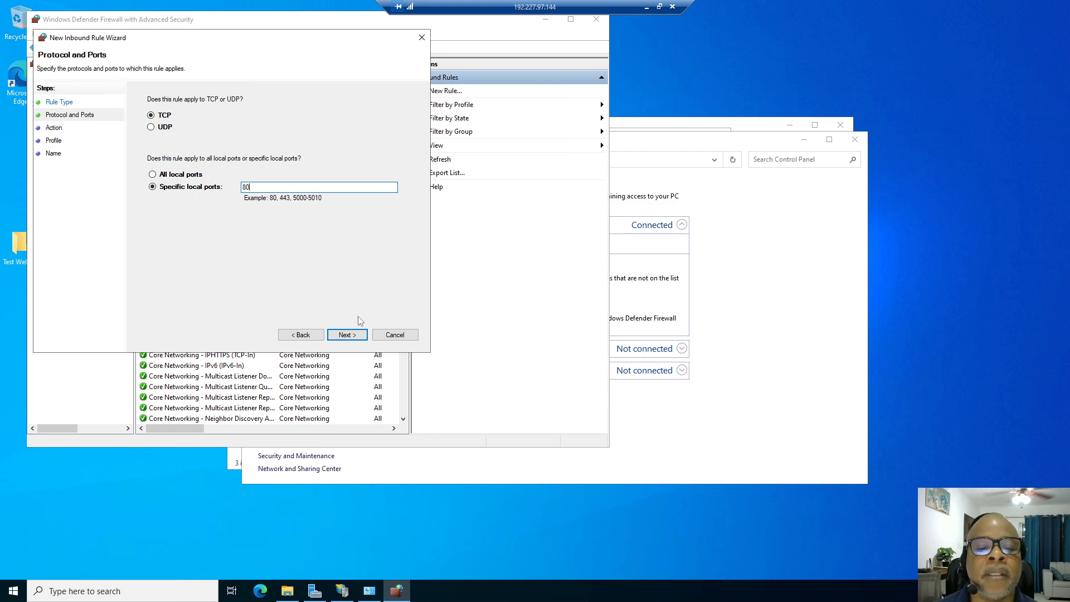
Allow the connection on all profiles and name the rule HTTP with description 'Test website'.
{"action": "left_click", "coordinate": [353, 335]}
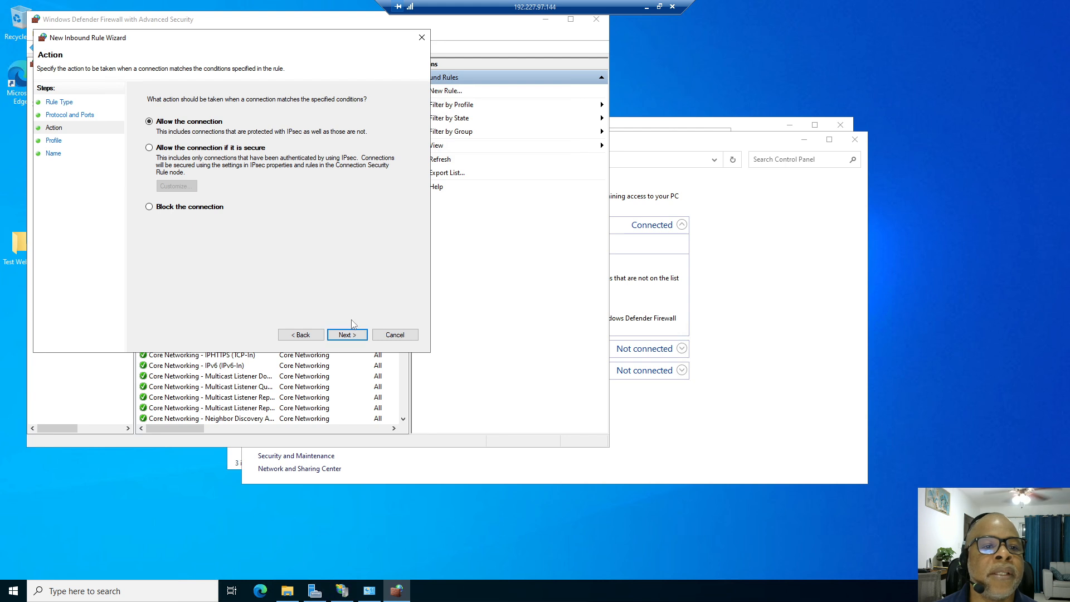
{"action": "left_click", "coordinate": [346, 336]}
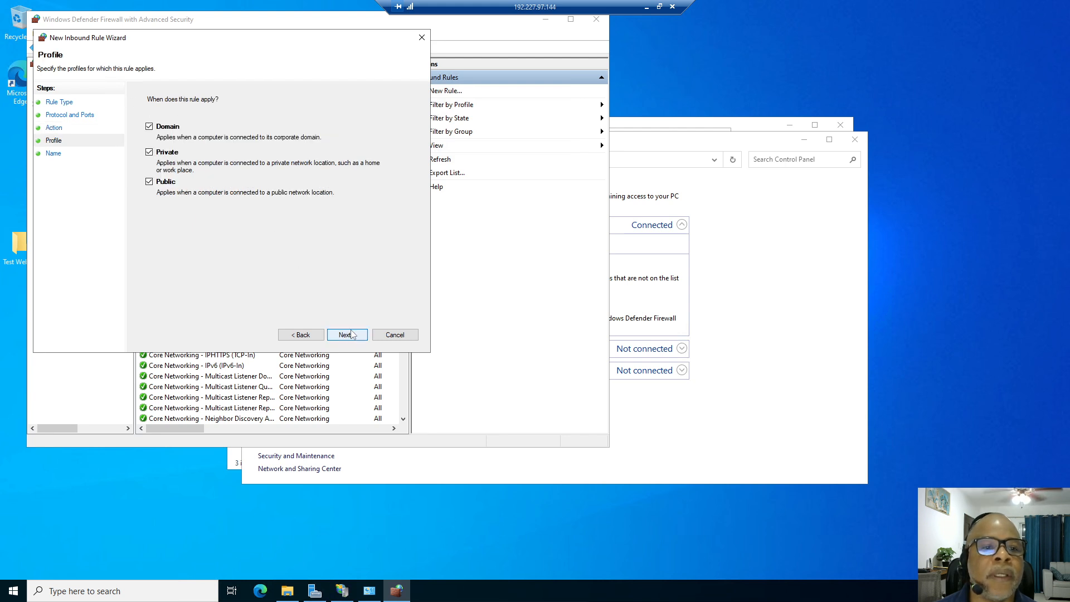
{"action": "left_click", "coordinate": [347, 335]}
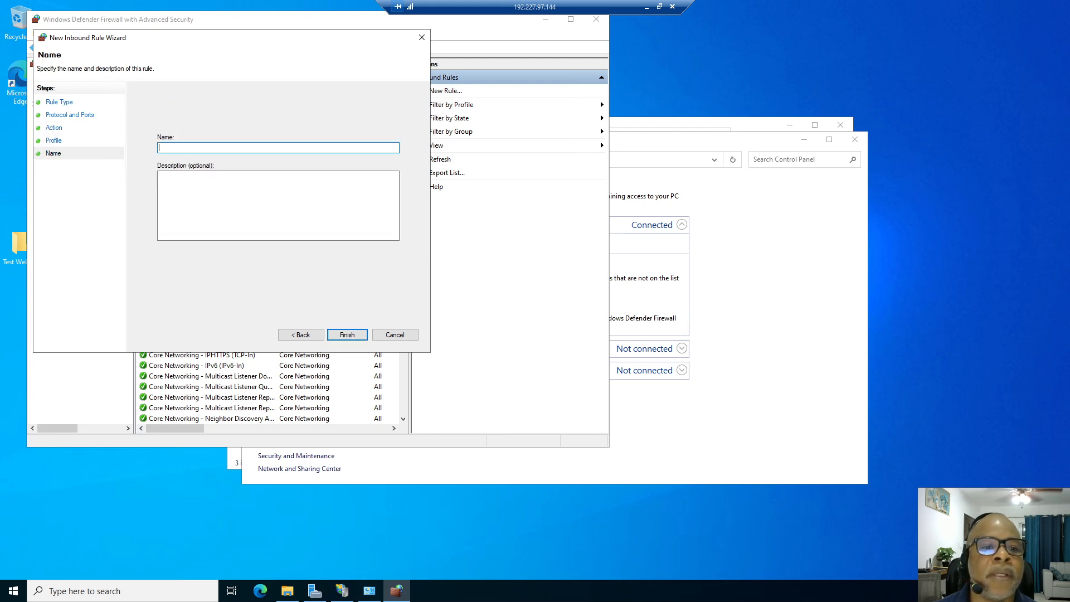
{"action": "type", "text": "HTTP"}
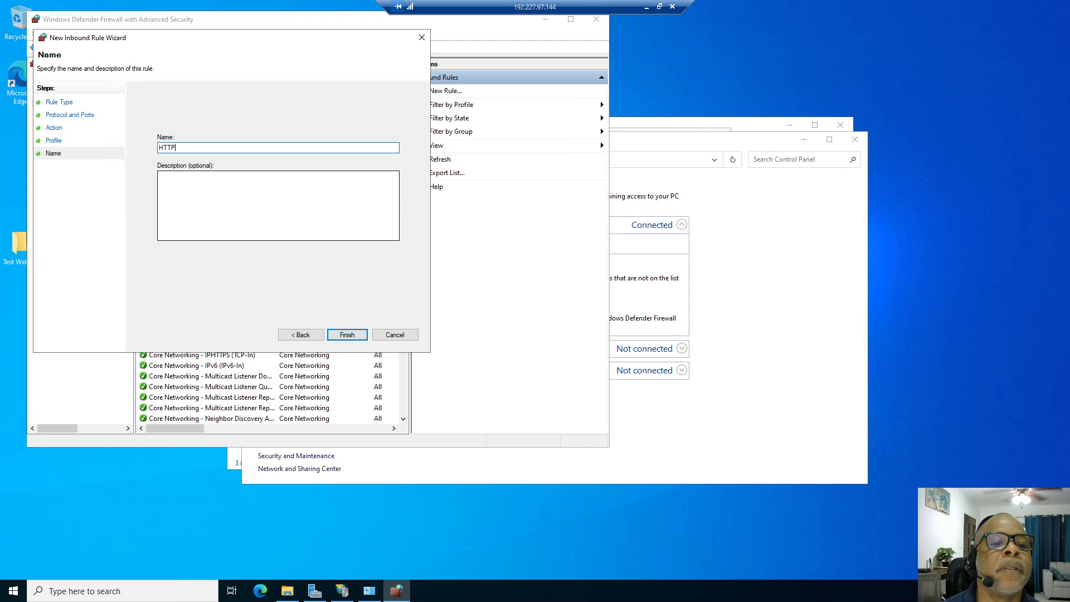
{"action": "key", "text": "Tab"}
{"action": "type", "text": "Test websi"}
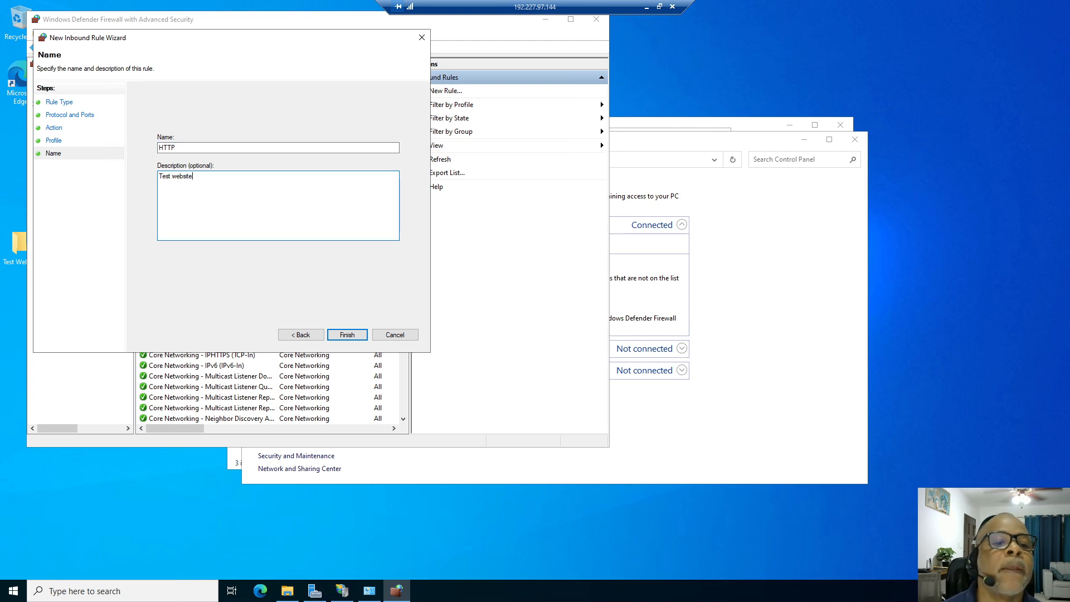
{"action": "left_click", "coordinate": [345, 335]}
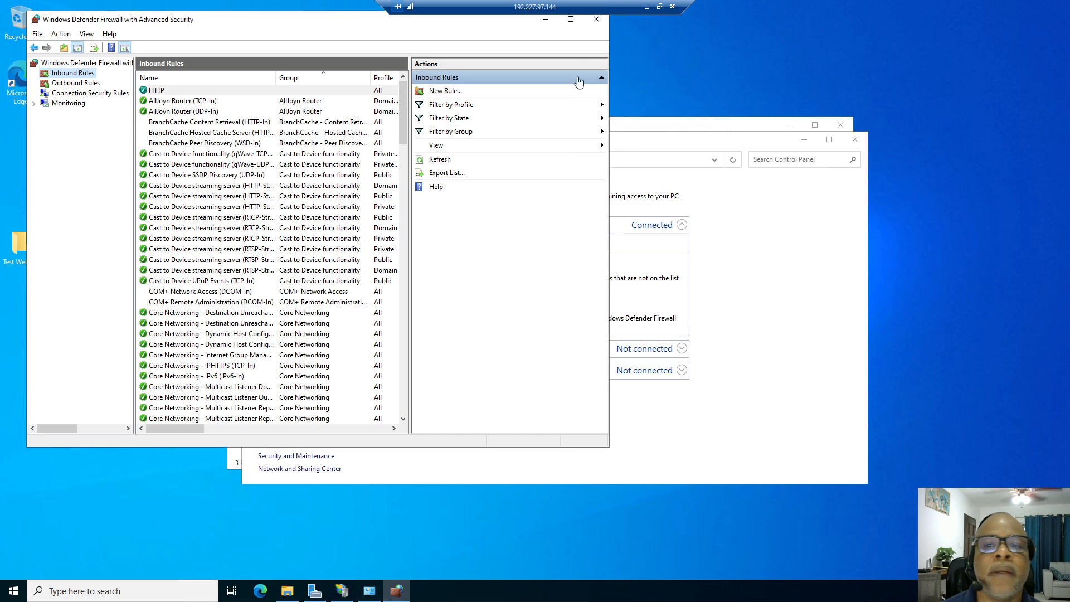
Close the firewall windows, switch to the 192.227.97.143 session, and close the VM connection and Explorer.
{"action": "left_click", "coordinate": [597, 19]}
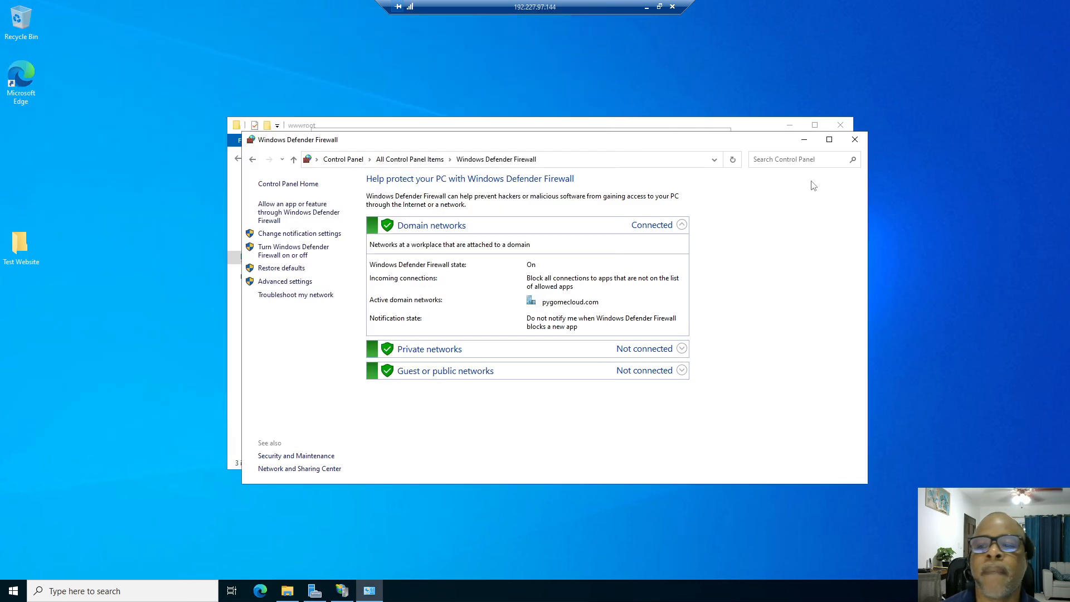
{"action": "left_click", "coordinate": [855, 140]}
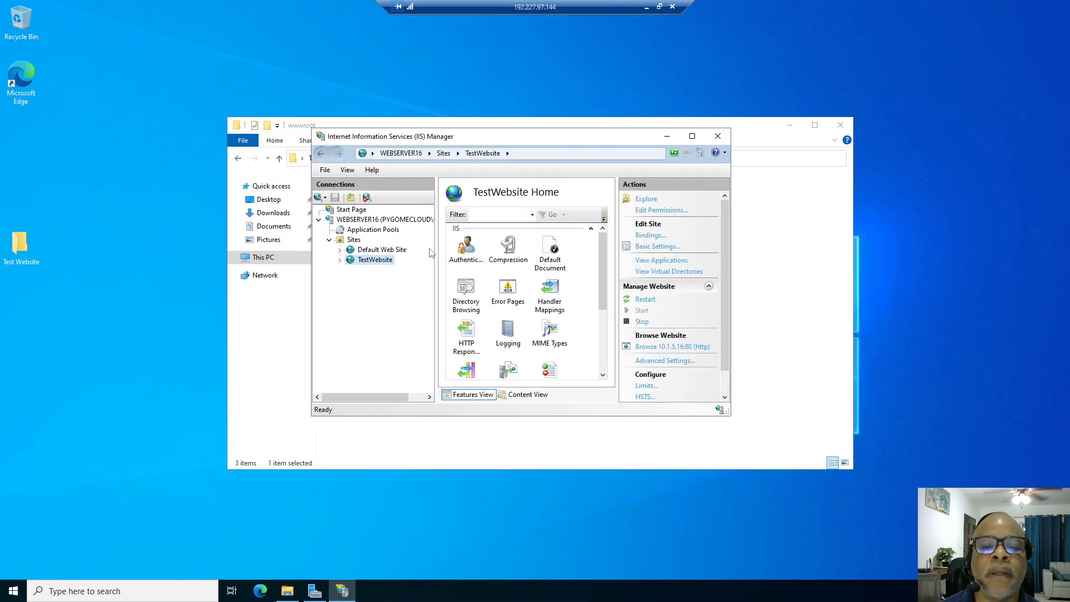
{"action": "left_click", "coordinate": [647, 6]}
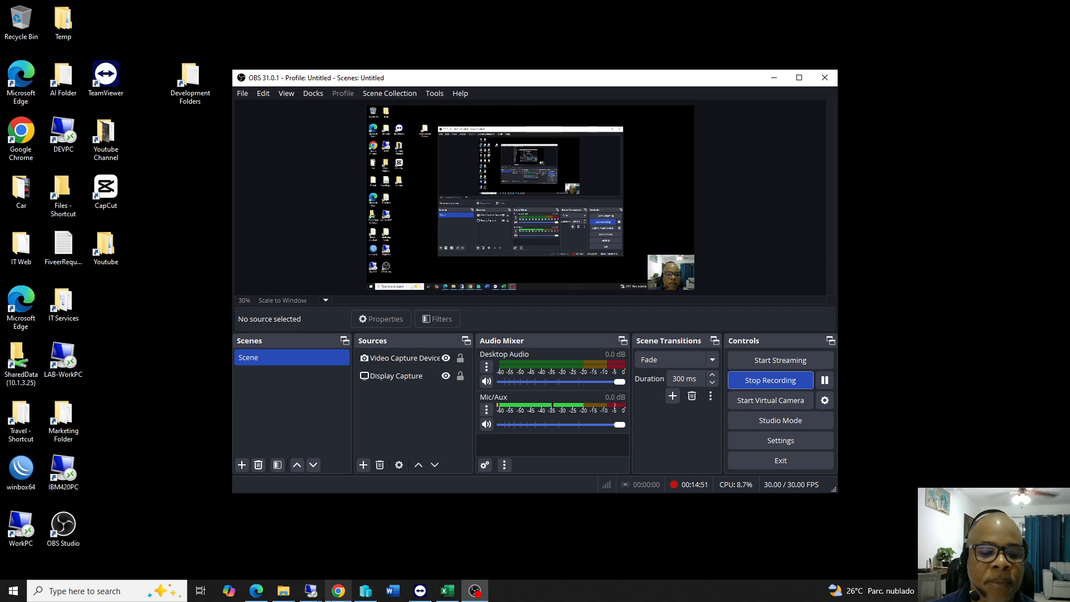
{"action": "left_click", "coordinate": [310, 590]}
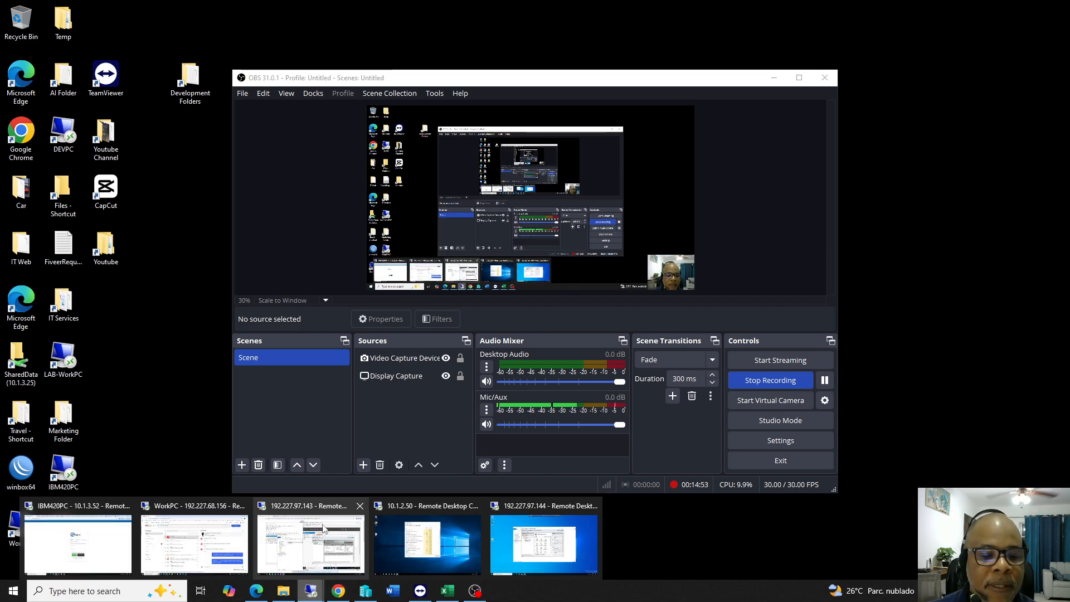
{"action": "left_click", "coordinate": [301, 512]}
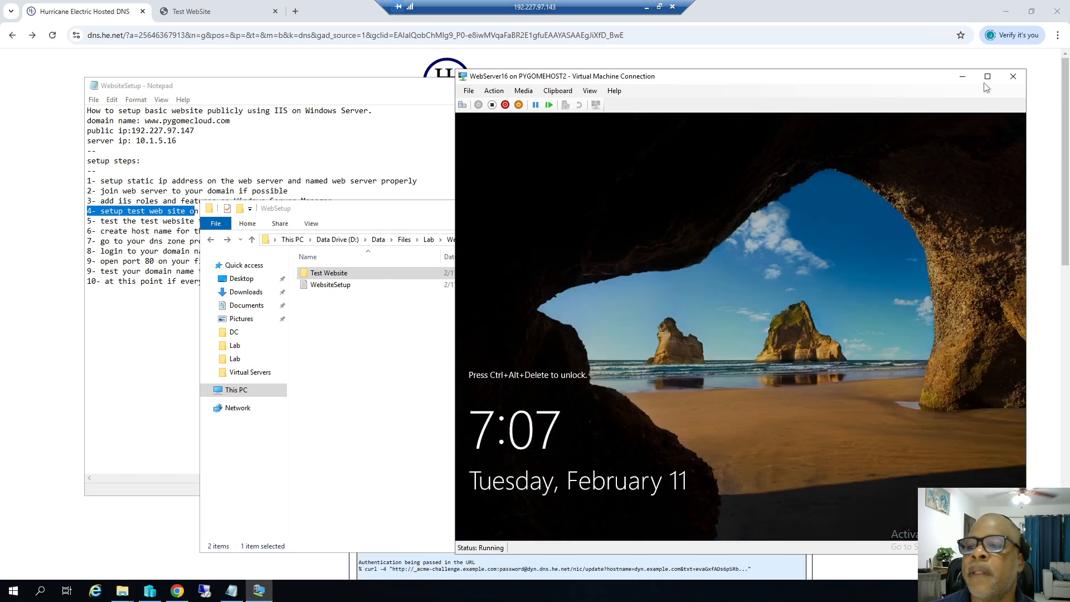
{"action": "left_click", "coordinate": [1014, 77]}
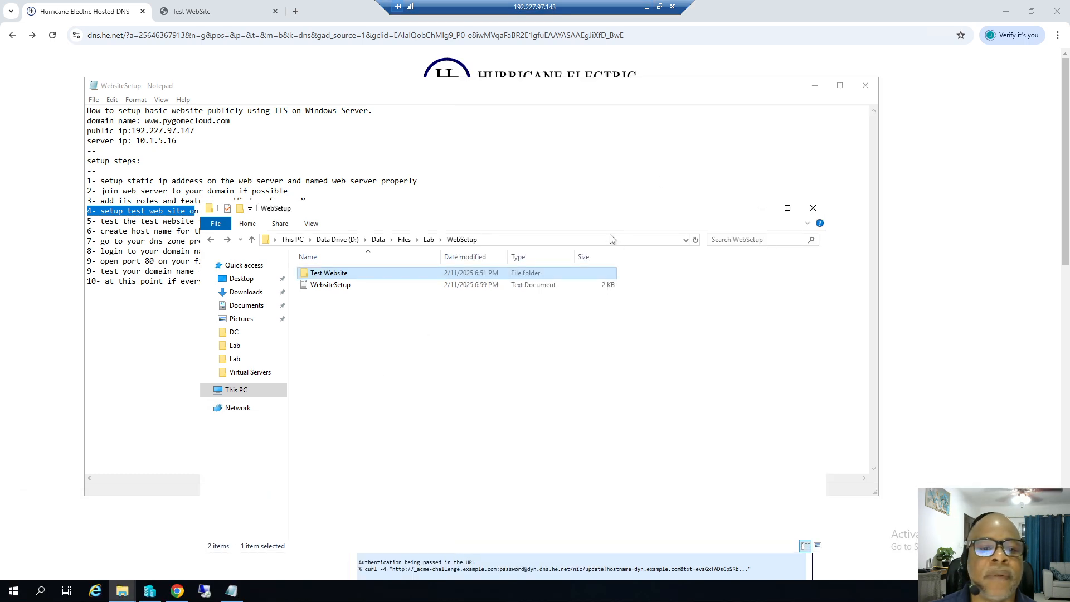
{"action": "left_click", "coordinate": [812, 208]}
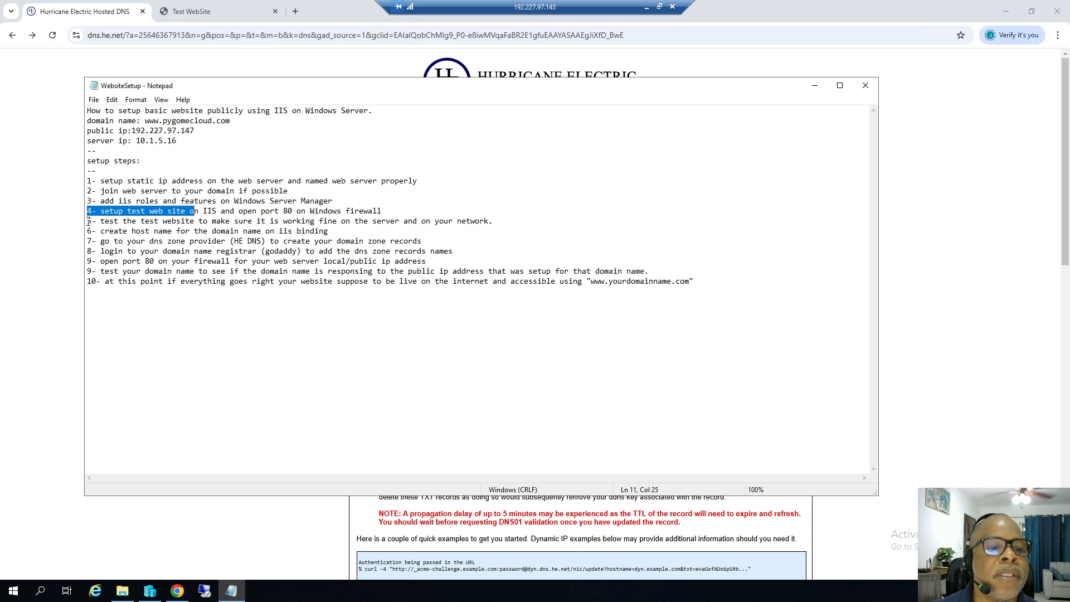
Highlight steps 5 and 6 in the WebsiteSetup notes, ending on the host name binding step.
{"action": "left_click_drag", "start_coordinate": [88, 221], "coordinate": [133, 221]}
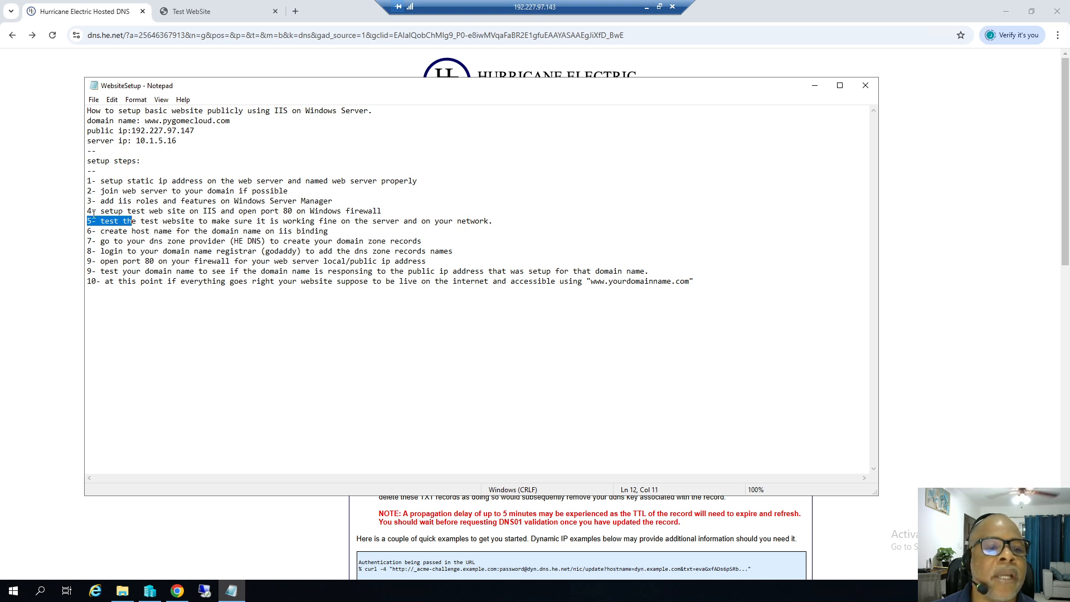
{"action": "left_click_drag", "start_coordinate": [87, 211], "coordinate": [201, 220]}
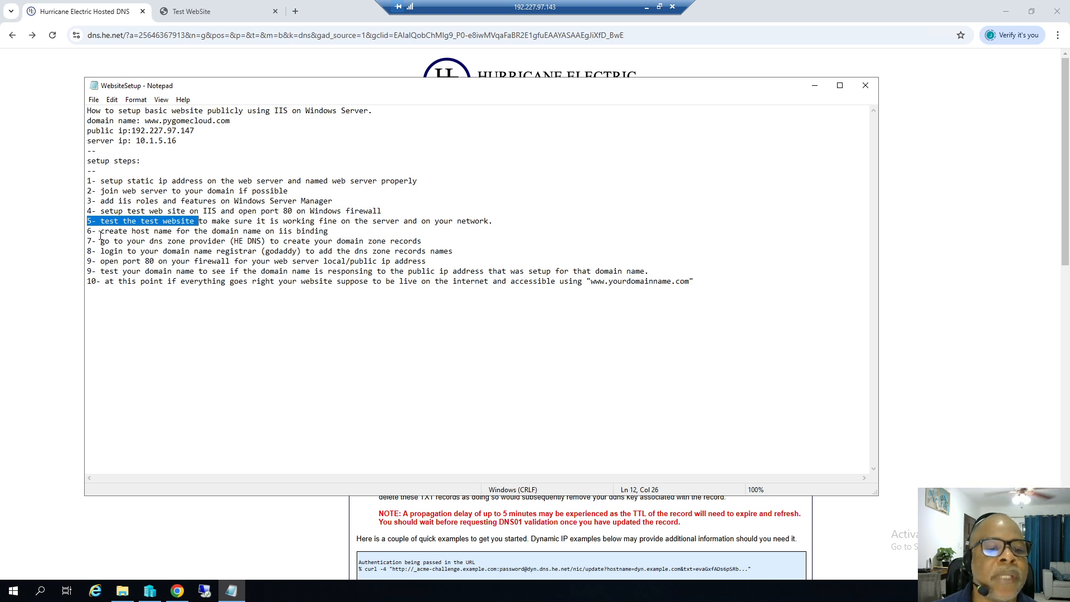
{"action": "left_click_drag", "start_coordinate": [88, 231], "coordinate": [330, 233]}
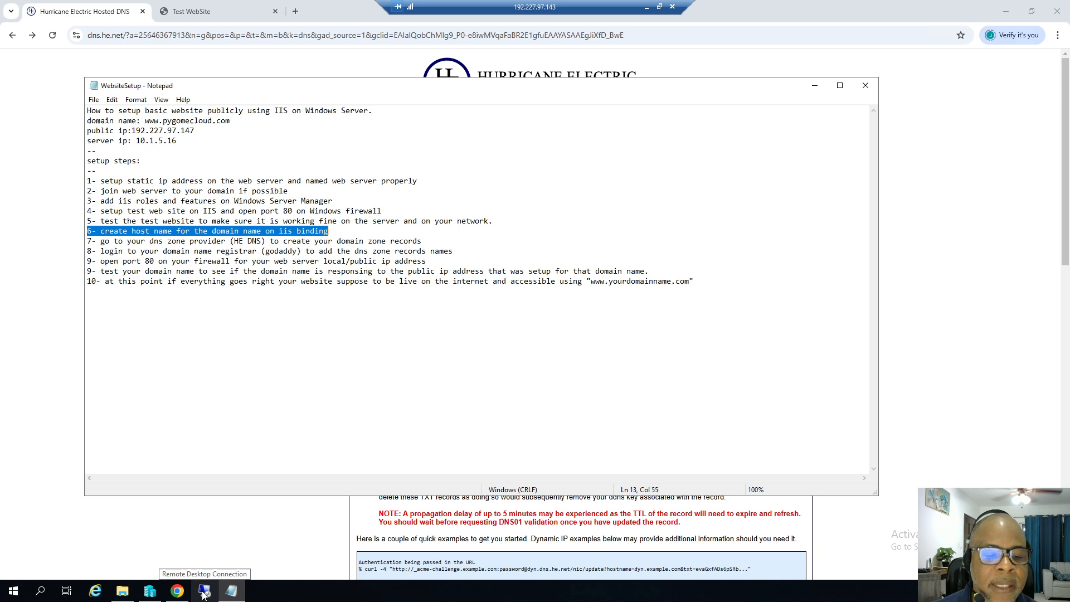
Connect to WebServer16 from Hyper-V Manager, send the unlock sequence and sign in with the account password.
{"action": "mouse_move", "coordinate": [150, 591]}
{"action": "left_click", "coordinate": [132, 511]}
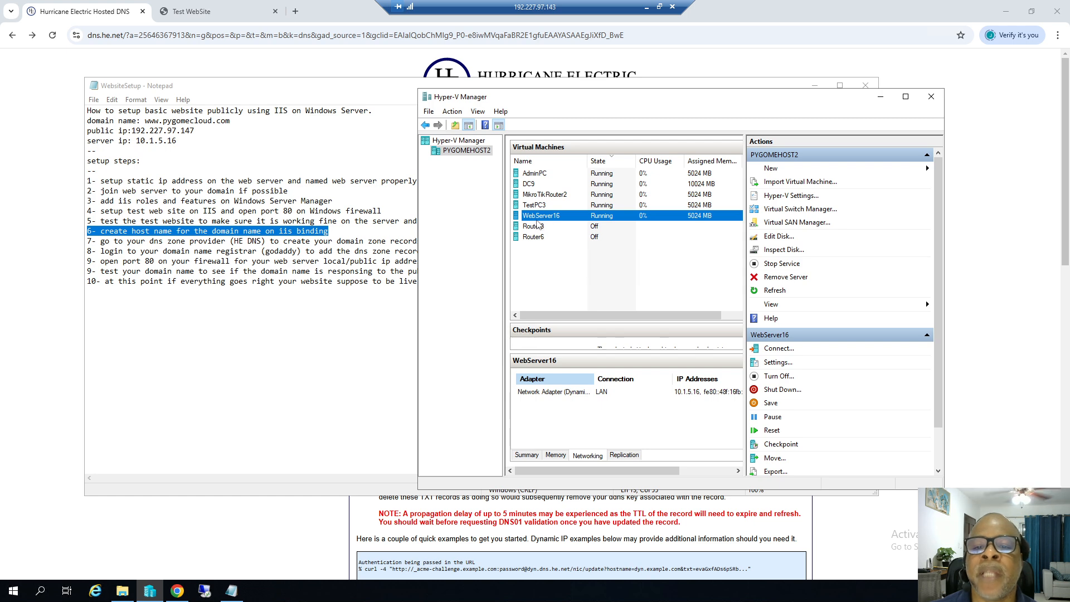
{"action": "double_click", "coordinate": [551, 215]}
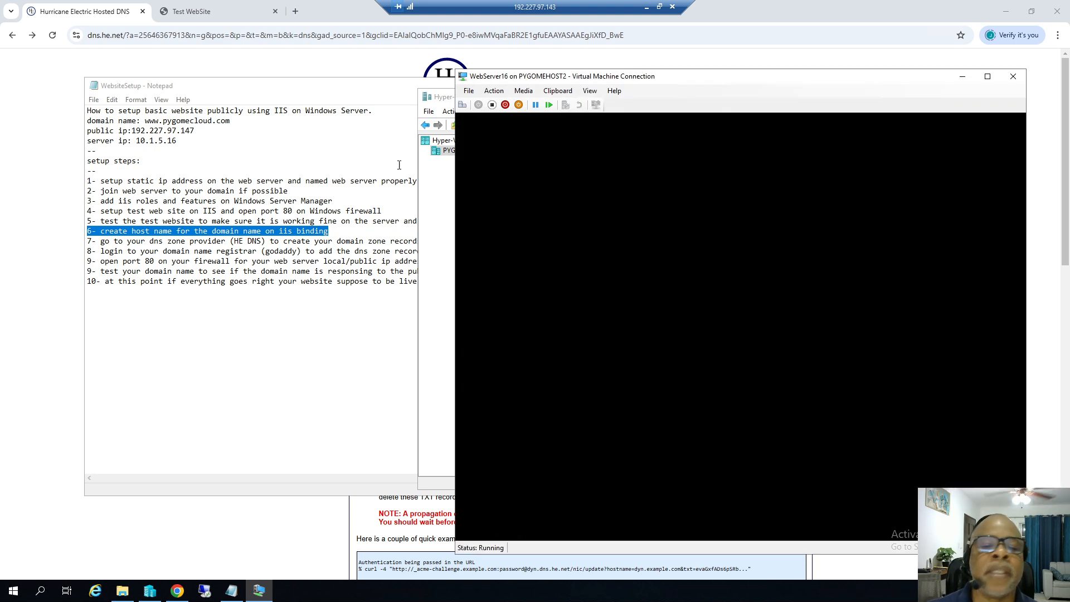
{"action": "left_click", "coordinate": [494, 91]}
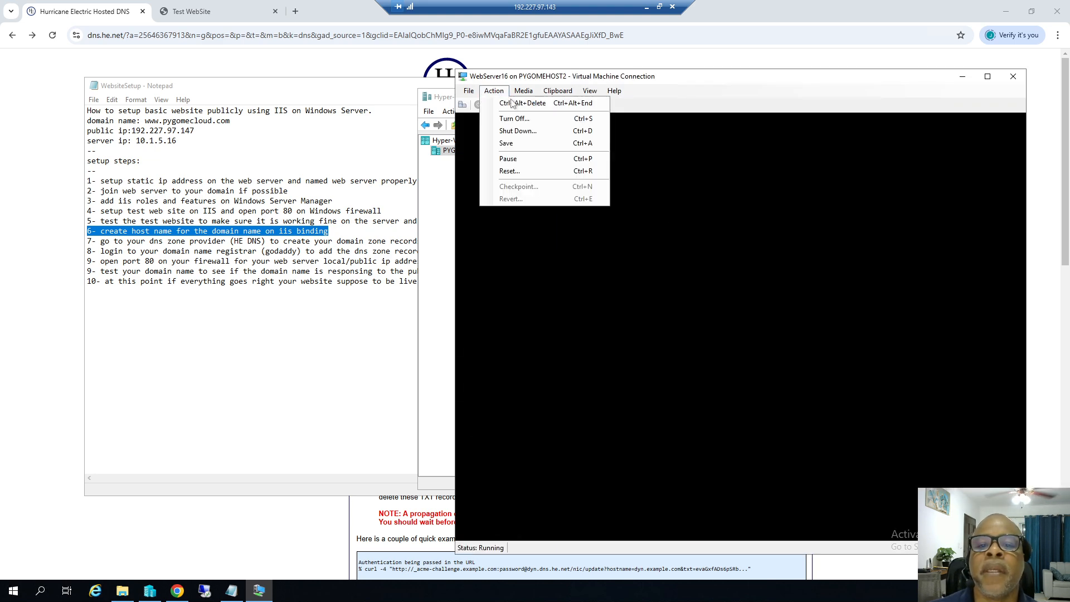
{"action": "left_click", "coordinate": [518, 102]}
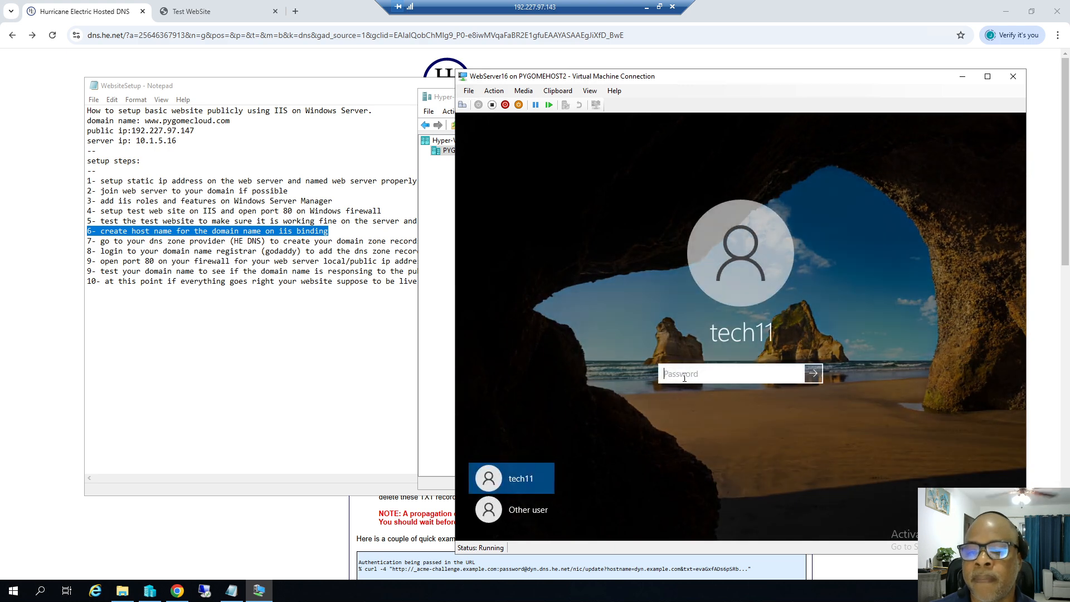
{"action": "type", "text": "********"}
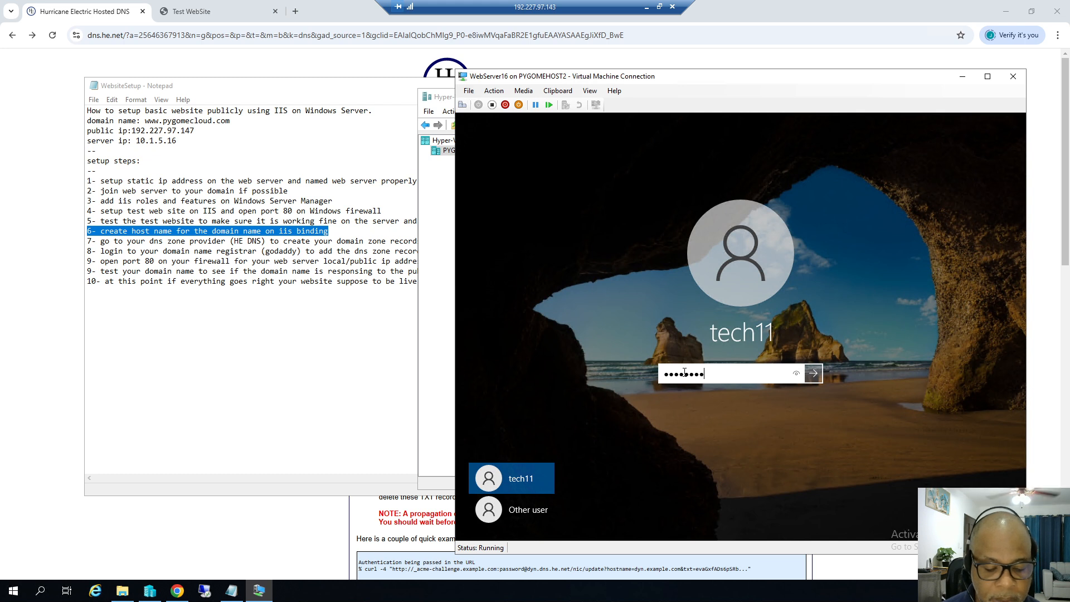
{"action": "type", "text": "****"}
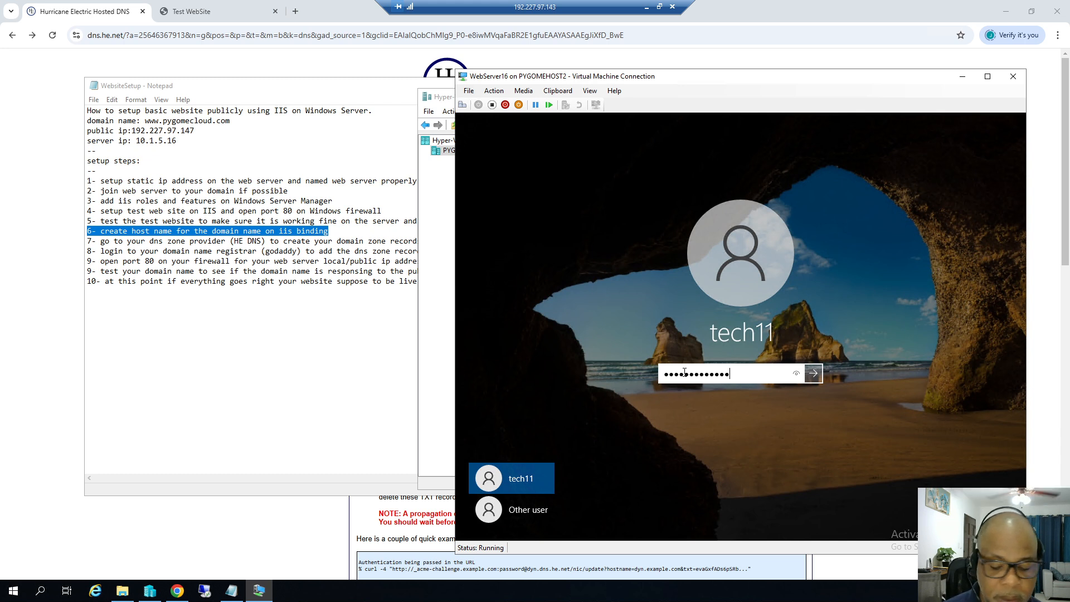
{"action": "key", "text": "Return"}
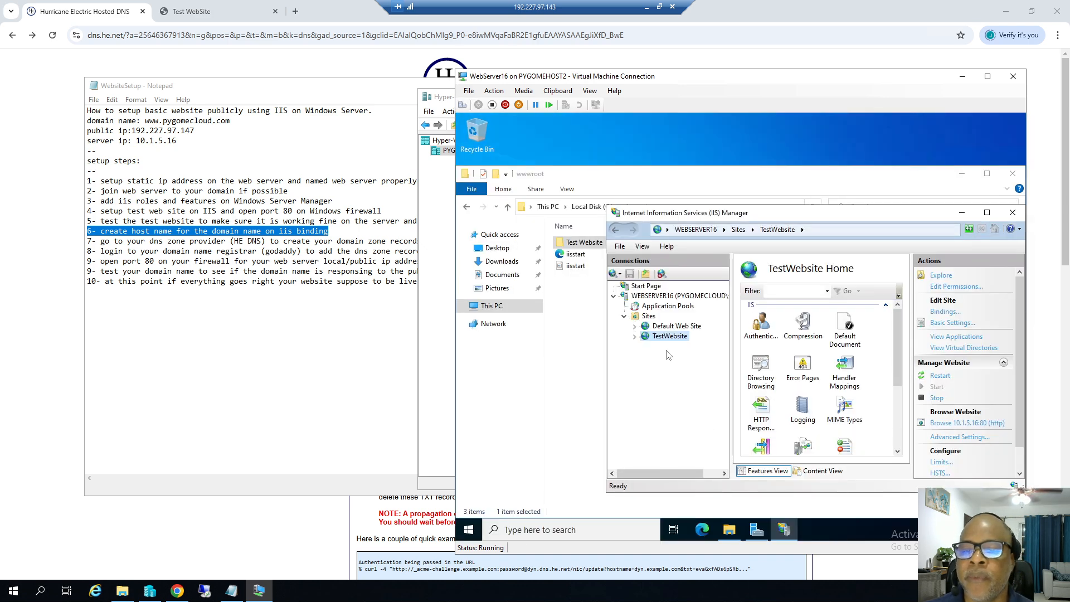
{"action": "right_click", "coordinate": [670, 337]}
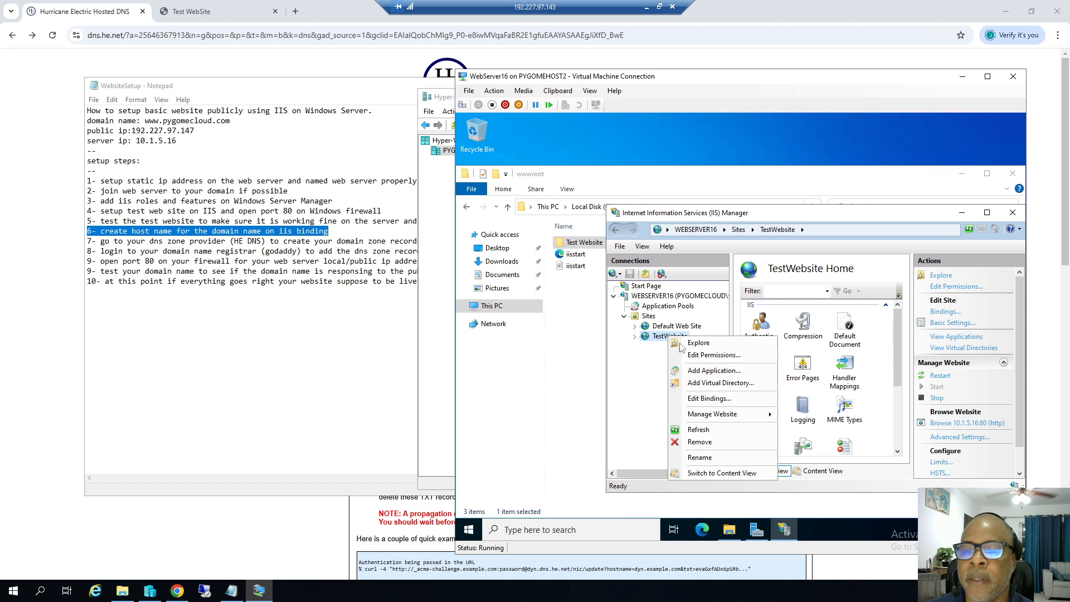
{"action": "left_click", "coordinate": [727, 398]}
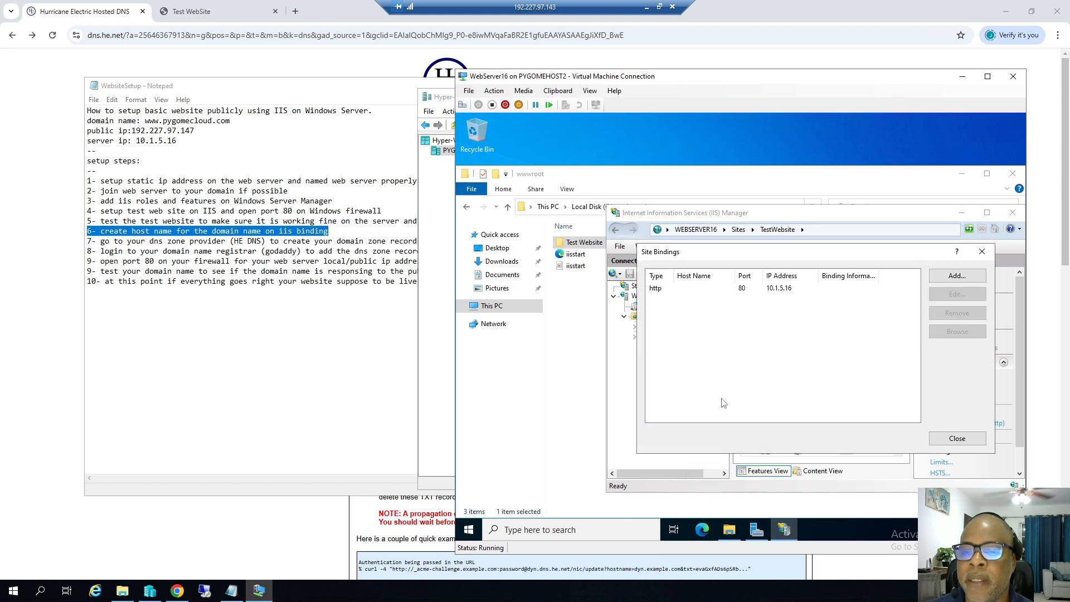
{"action": "left_click", "coordinate": [782, 290]}
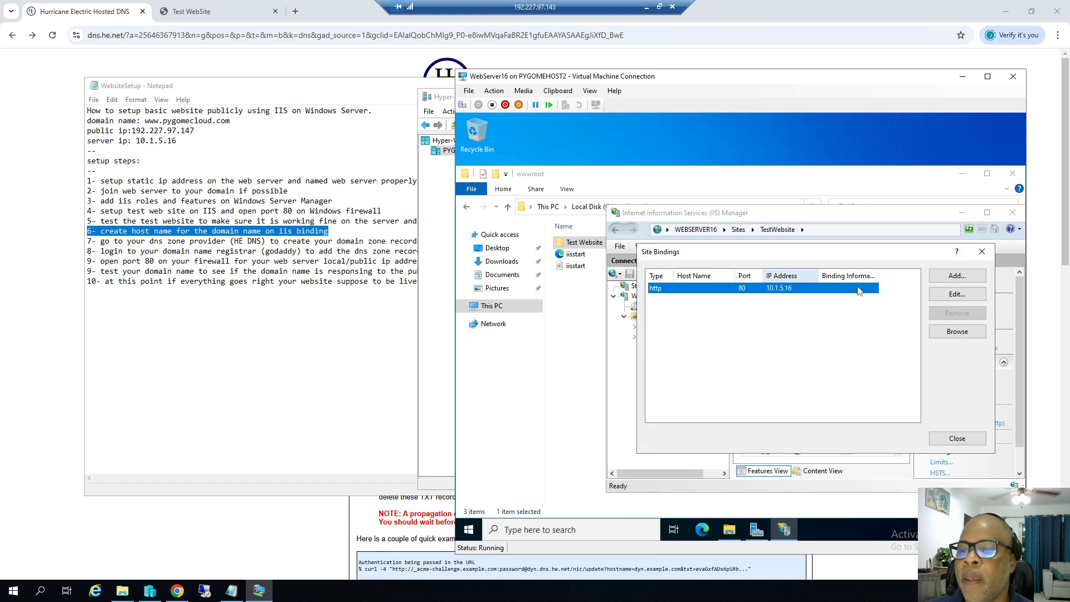
{"action": "left_click", "coordinate": [946, 296]}
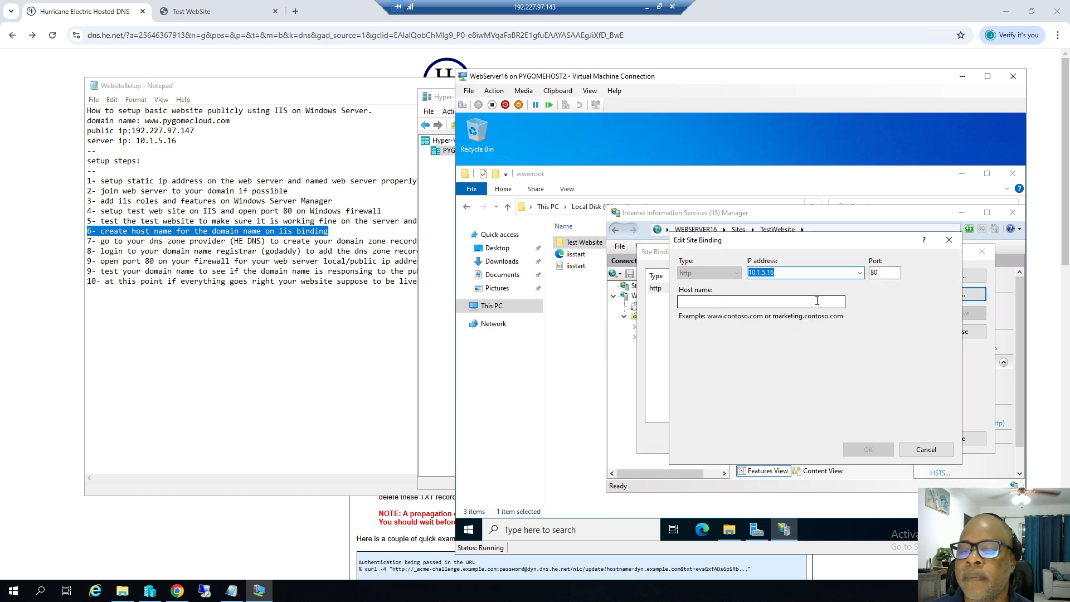
{"action": "left_click", "coordinate": [785, 302]}
{"action": "type", "text": "www"}
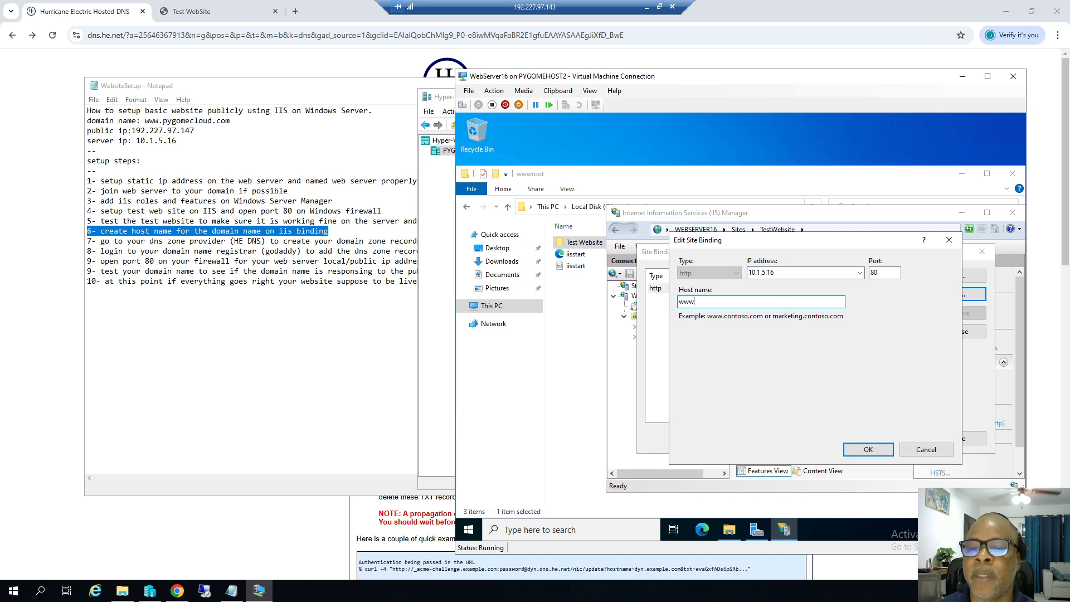
{"action": "type", "text": "."}
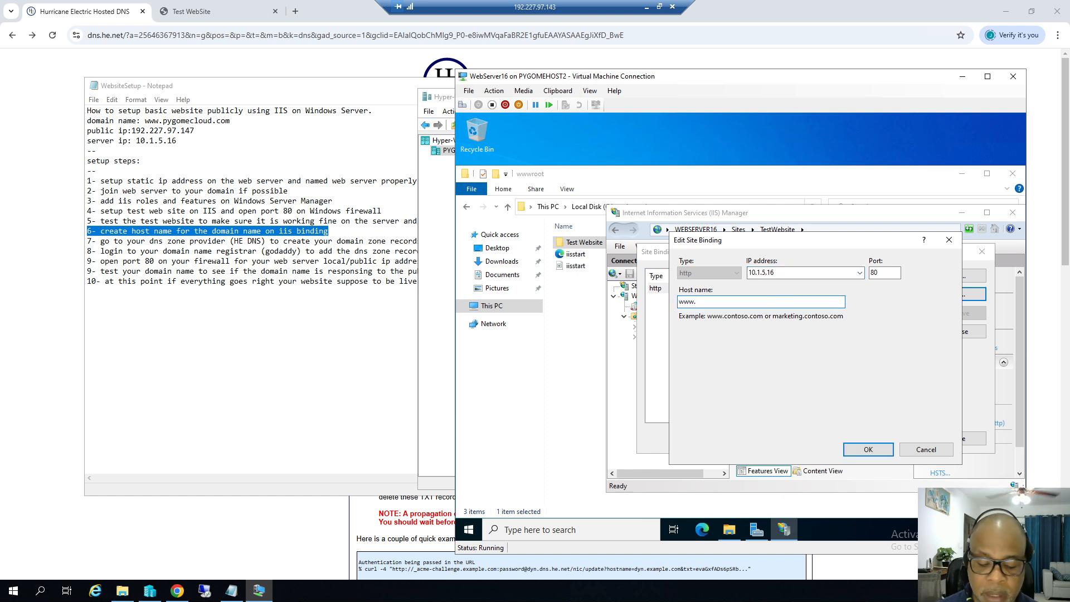
{"action": "type", "text": "pygome"}
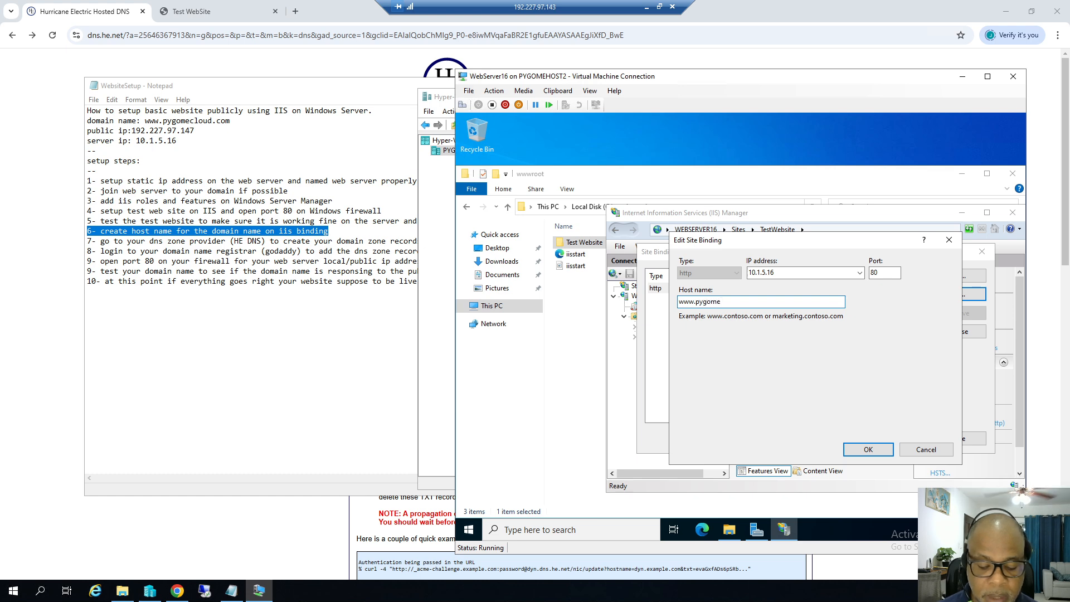
{"action": "type", "text": "cloud.com"}
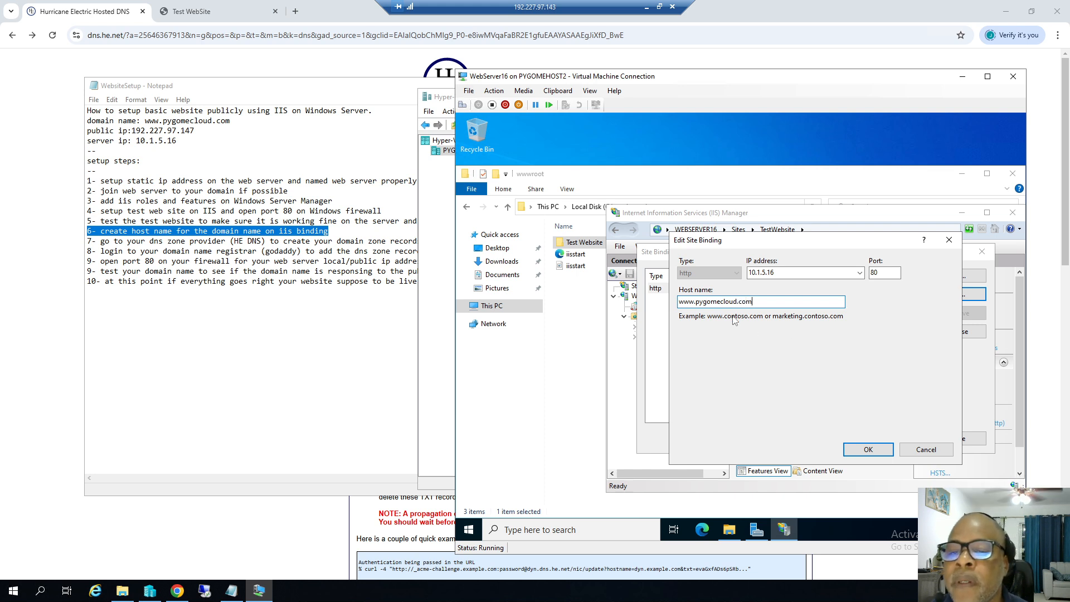
{"action": "left_click_drag", "start_coordinate": [752, 301], "coordinate": [677, 302]}
{"action": "key", "text": "ctrl+c"}
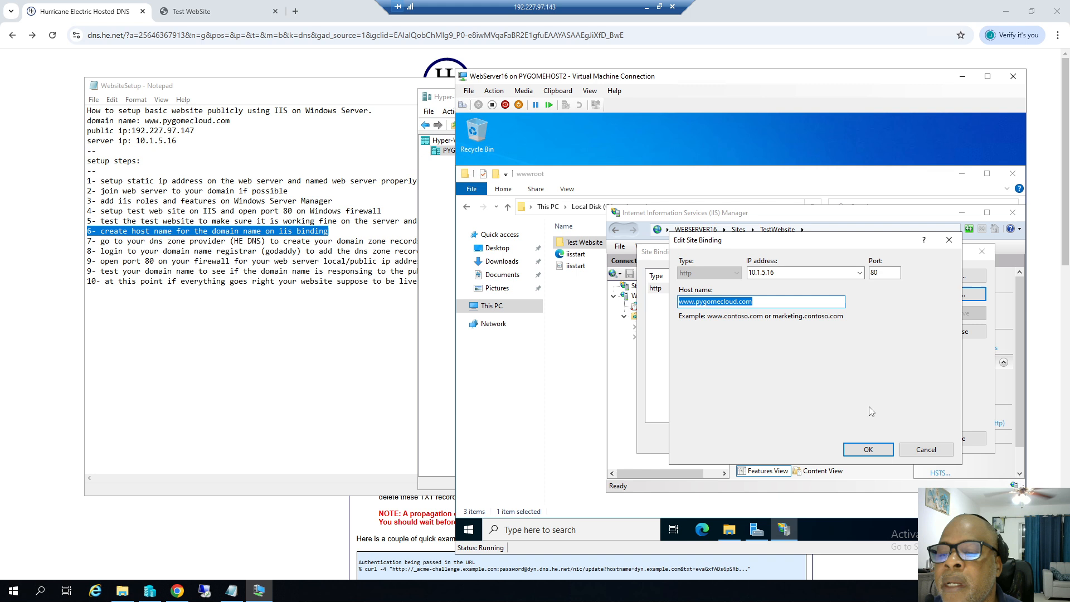
{"action": "left_click", "coordinate": [865, 449]}
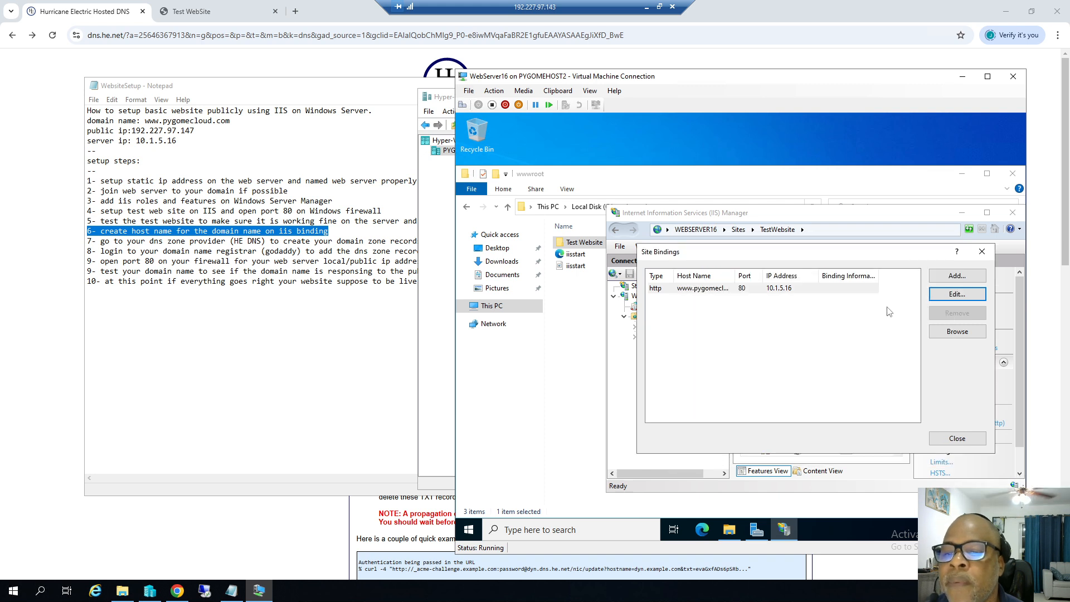
Add a second http binding with host name pygomecloud.com on 10.1.5.16, then switch to the Hurricane Electric page.
{"action": "left_click", "coordinate": [950, 276]}
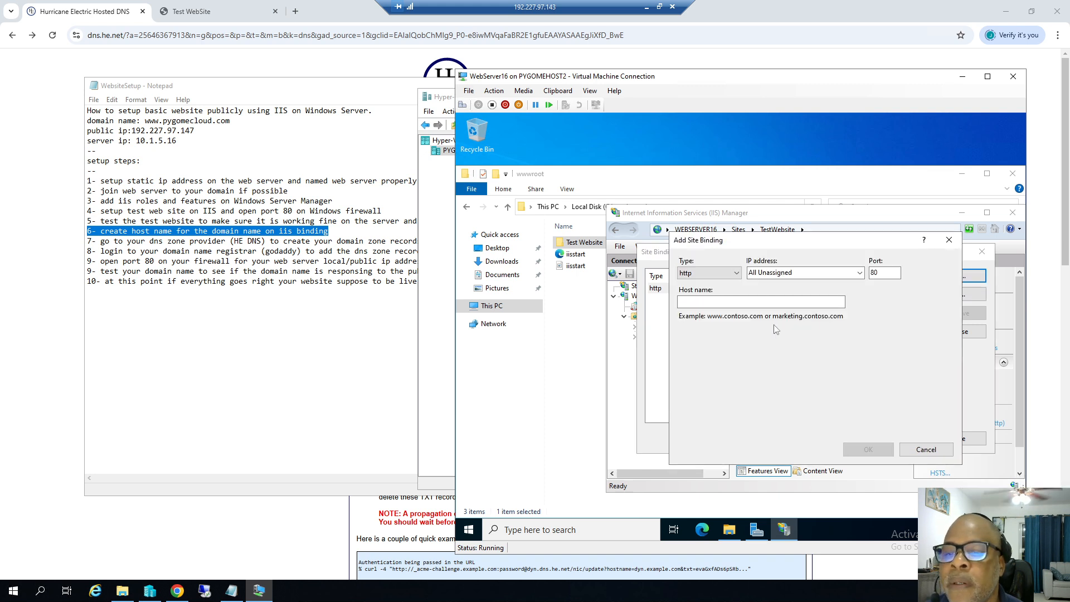
{"action": "key", "text": "ctrl+v"}
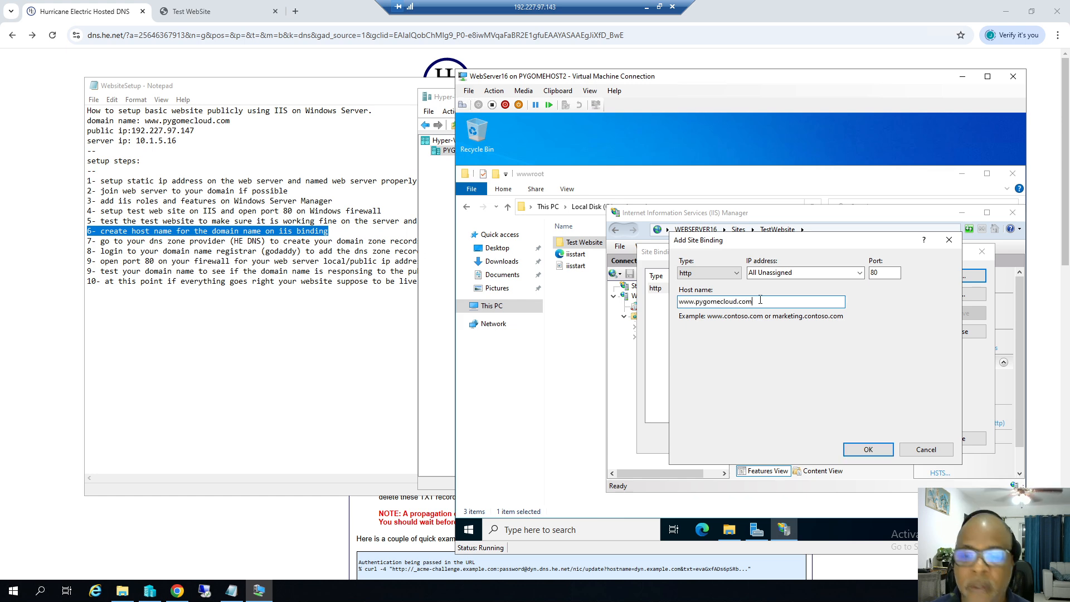
{"action": "left_click", "coordinate": [698, 301]}
{"action": "key", "text": "BackSpace"}
{"action": "key", "text": "BackSpace"}
{"action": "key", "text": "BackSpace"}
{"action": "key", "text": "BackSpace"}
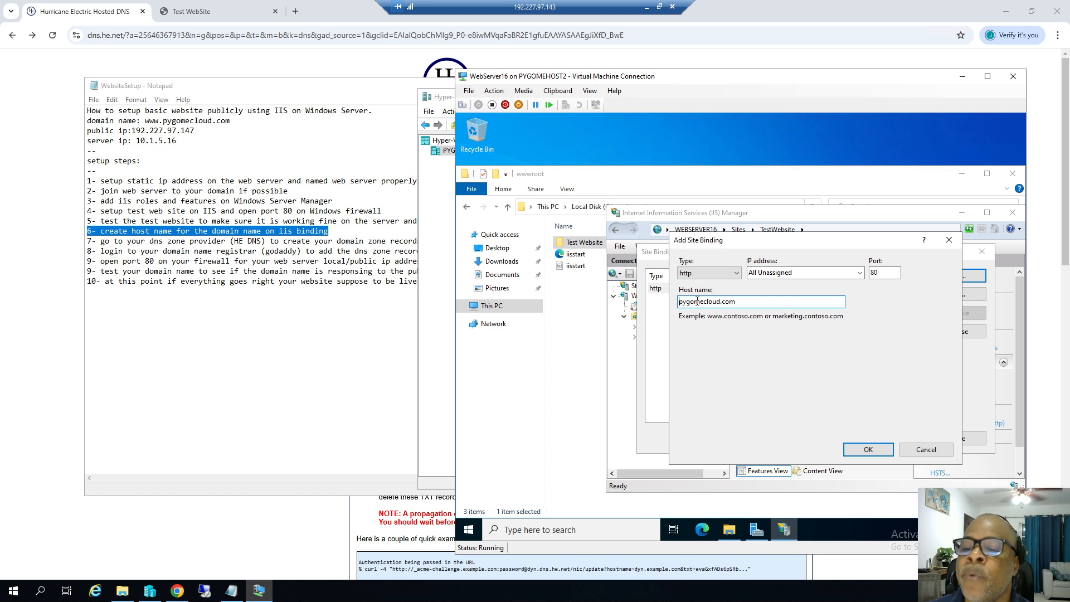
{"action": "left_click", "coordinate": [859, 274]}
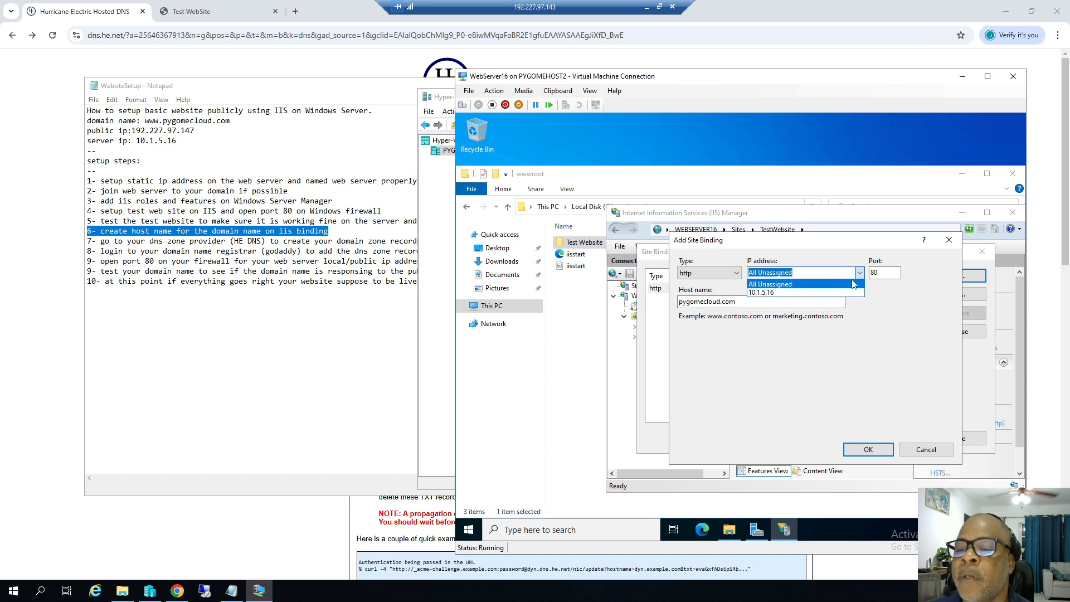
{"action": "left_click", "coordinate": [792, 294]}
{"action": "left_click", "coordinate": [867, 452]}
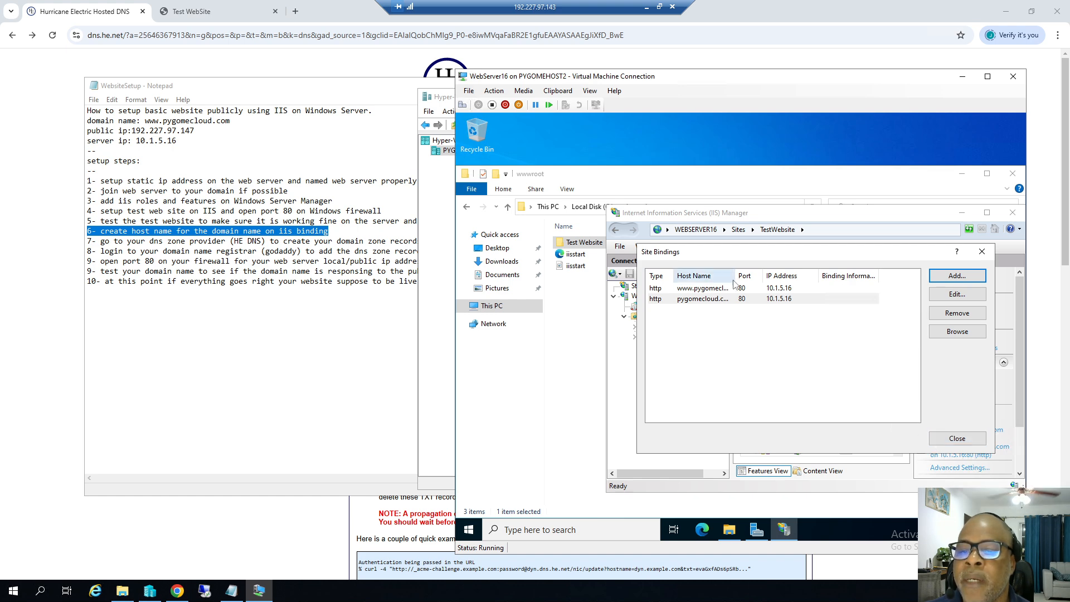
{"action": "left_click", "coordinate": [953, 441]}
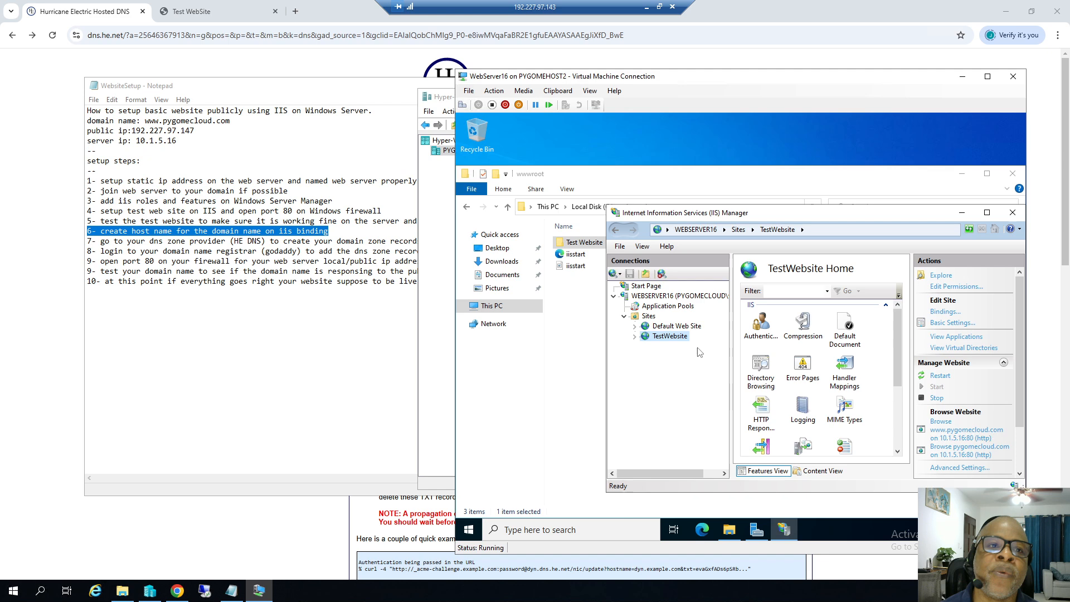
{"action": "left_click", "coordinate": [78, 10]}
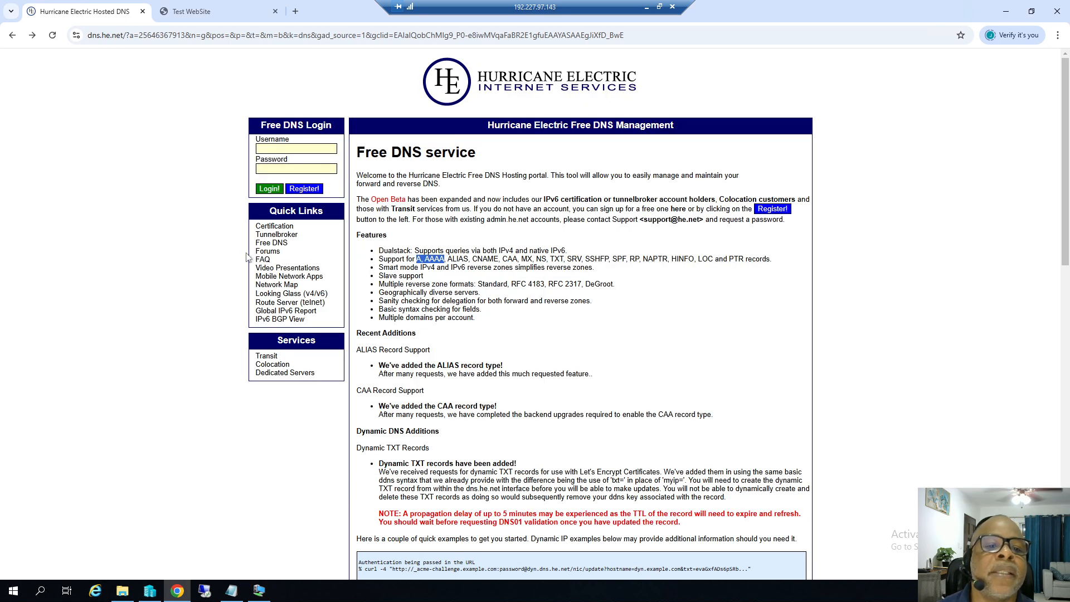
Check the Test WebSite page and review the WebsiteSetup notes at step 7 on the DNS zone.
{"action": "left_click", "coordinate": [206, 14]}
{"action": "left_click", "coordinate": [88, 17]}
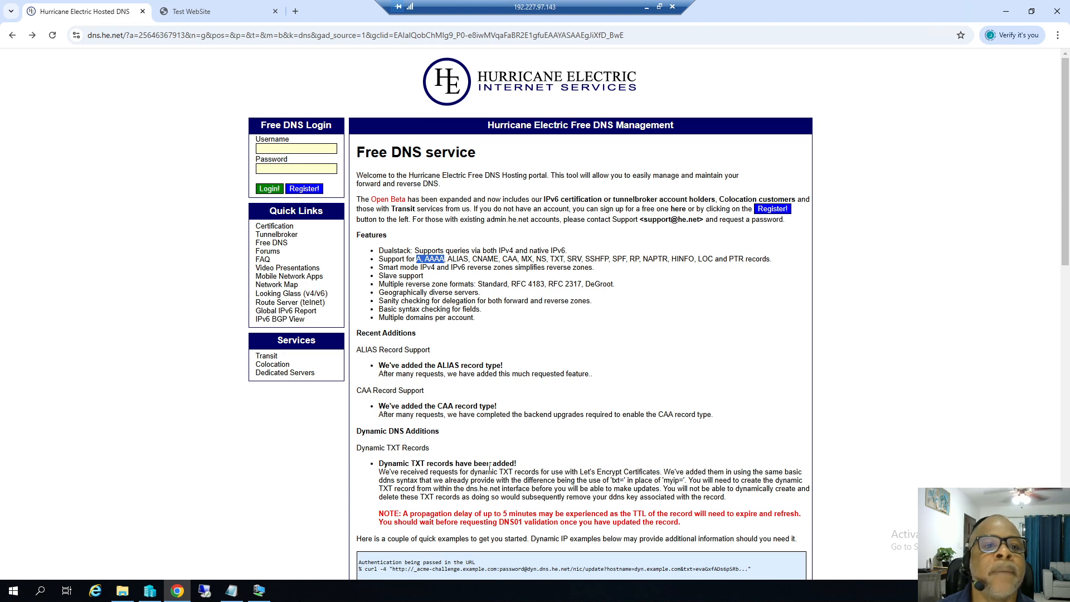
{"action": "left_click", "coordinate": [231, 592]}
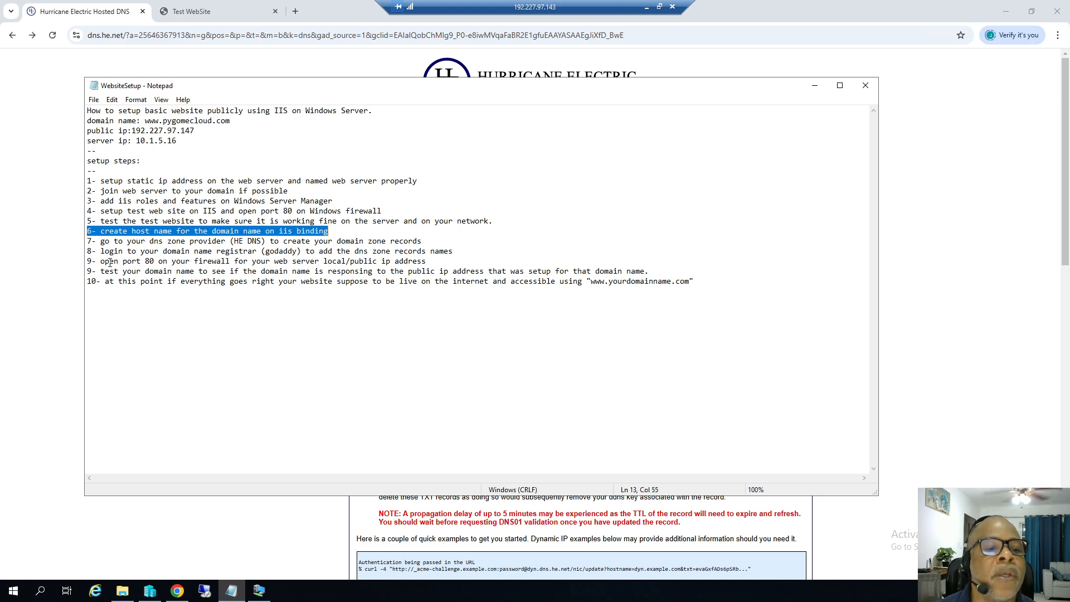
{"action": "left_click", "coordinate": [88, 241]}
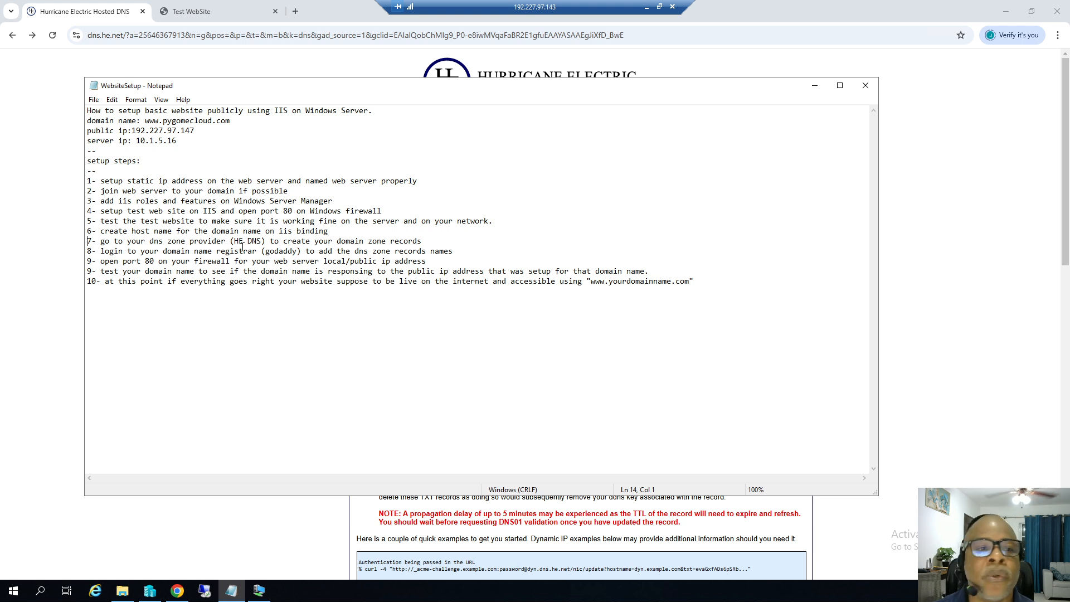
{"action": "left_click", "coordinate": [76, 14]}
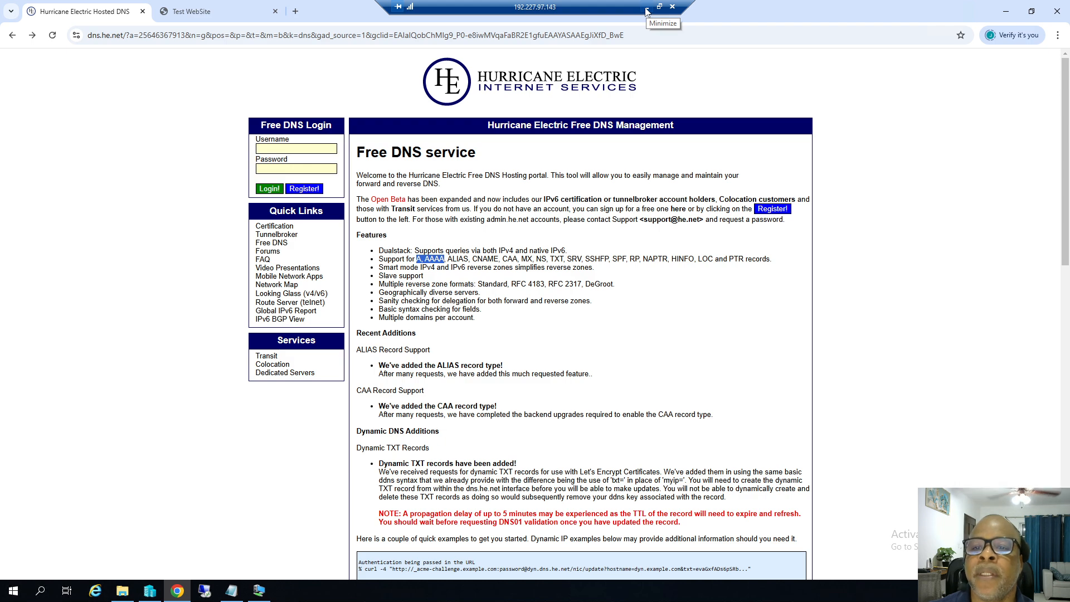
{"action": "left_click", "coordinate": [647, 10]}
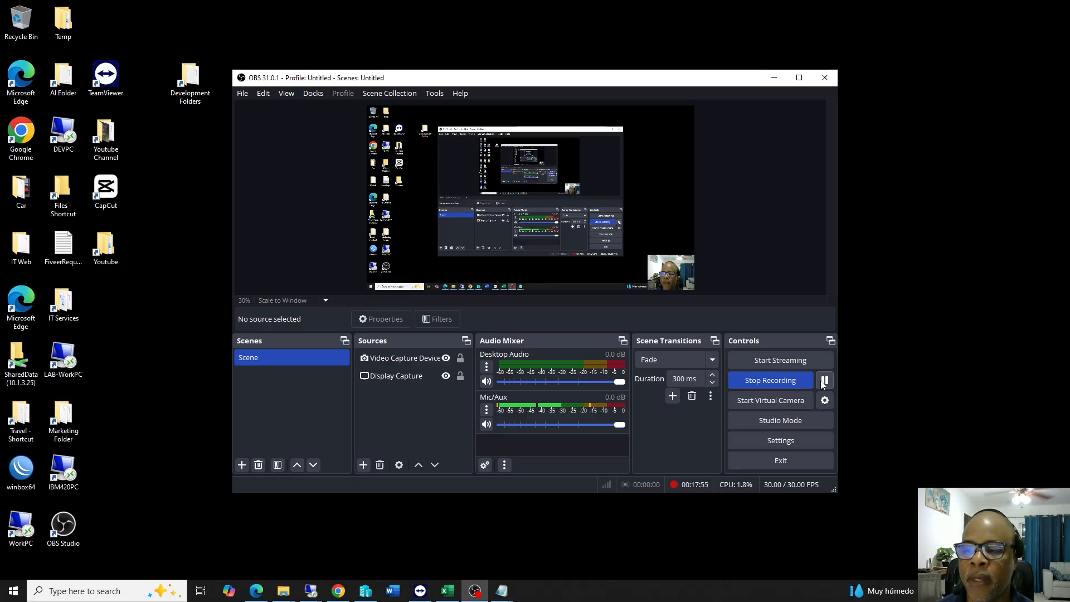
{"action": "mouse_move", "coordinate": [315, 590]}
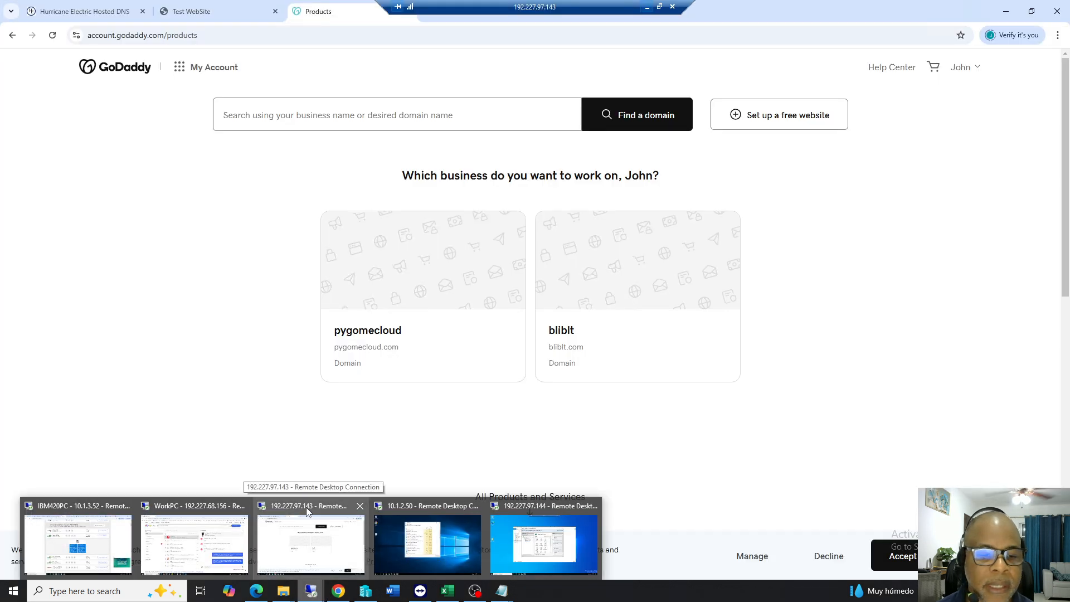
{"action": "left_click", "coordinate": [307, 512]}
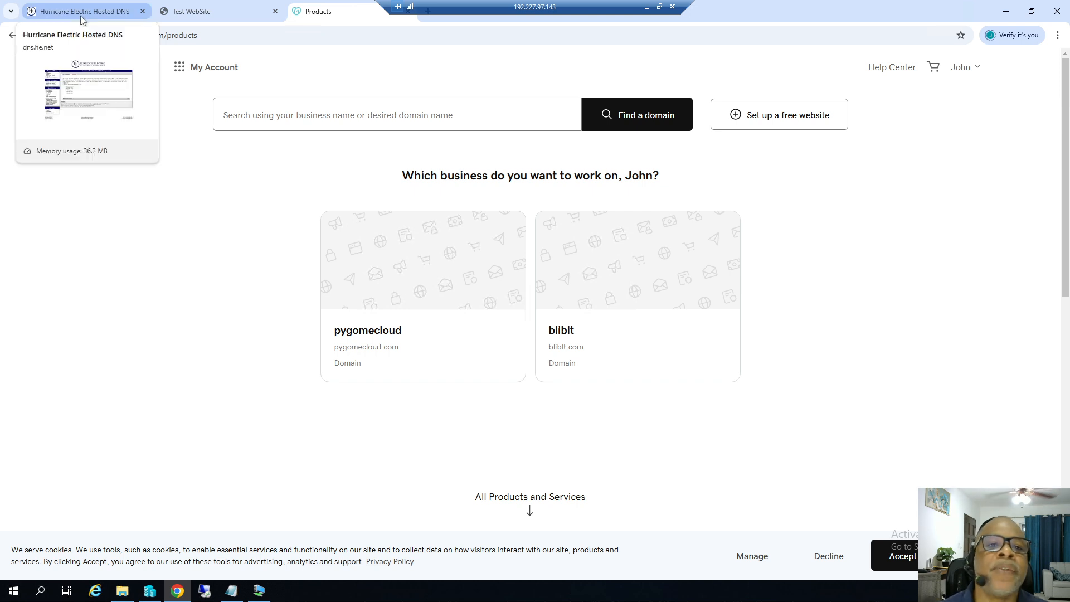
{"action": "left_click", "coordinate": [230, 592]}
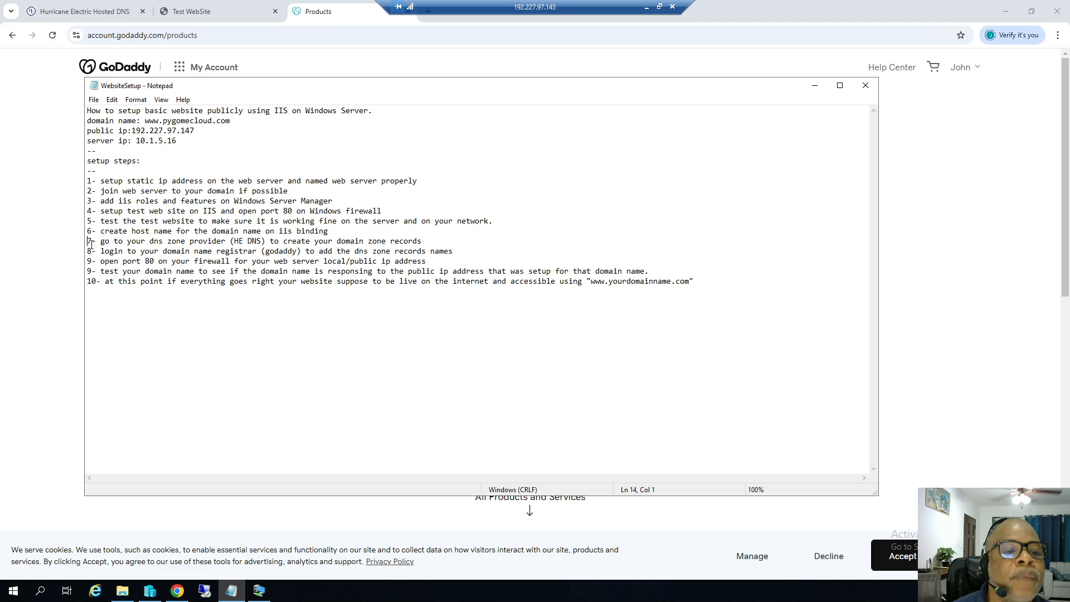
Copy the domain name pygomecloud.com from the notes and return to the DNS page.
{"action": "left_click_drag", "start_coordinate": [103, 243], "coordinate": [207, 242]}
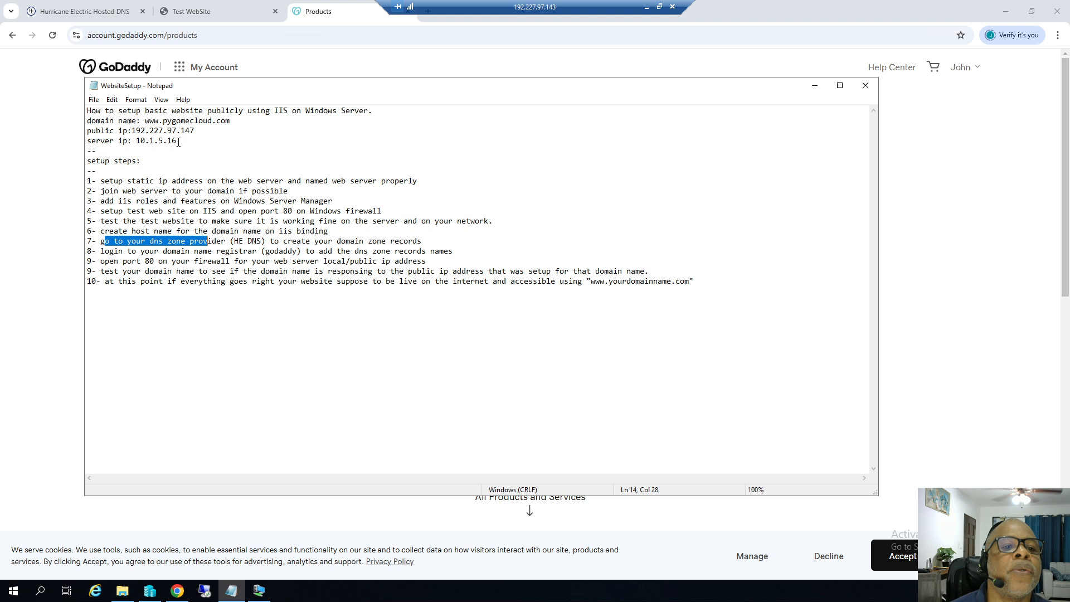
{"action": "left_click_drag", "start_coordinate": [164, 121], "coordinate": [234, 120]}
{"action": "right_click", "coordinate": [216, 121]}
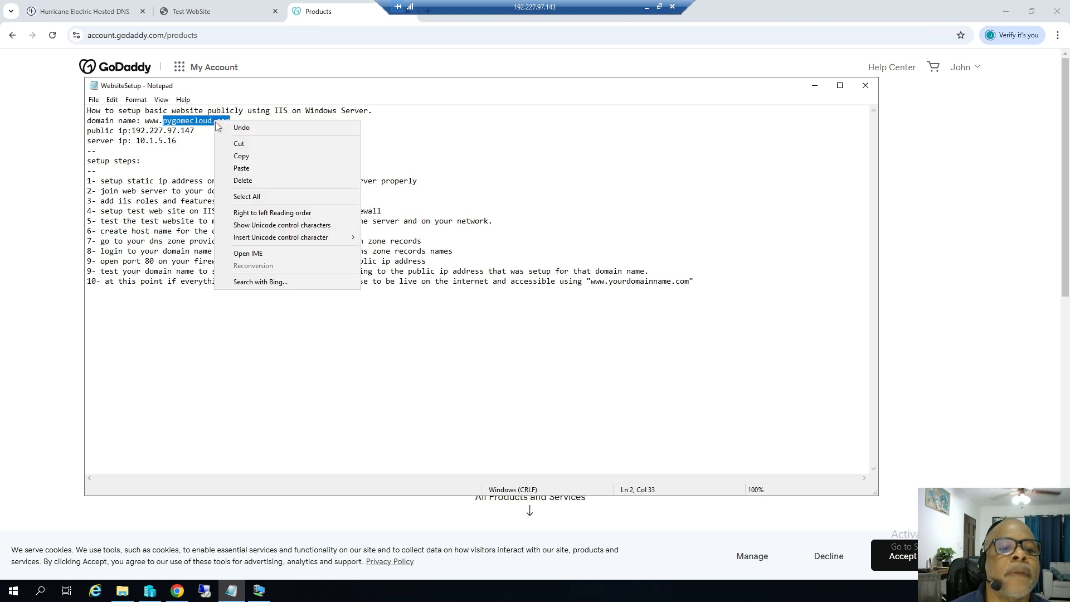
{"action": "left_click", "coordinate": [240, 155]}
{"action": "left_click", "coordinate": [81, 11]}
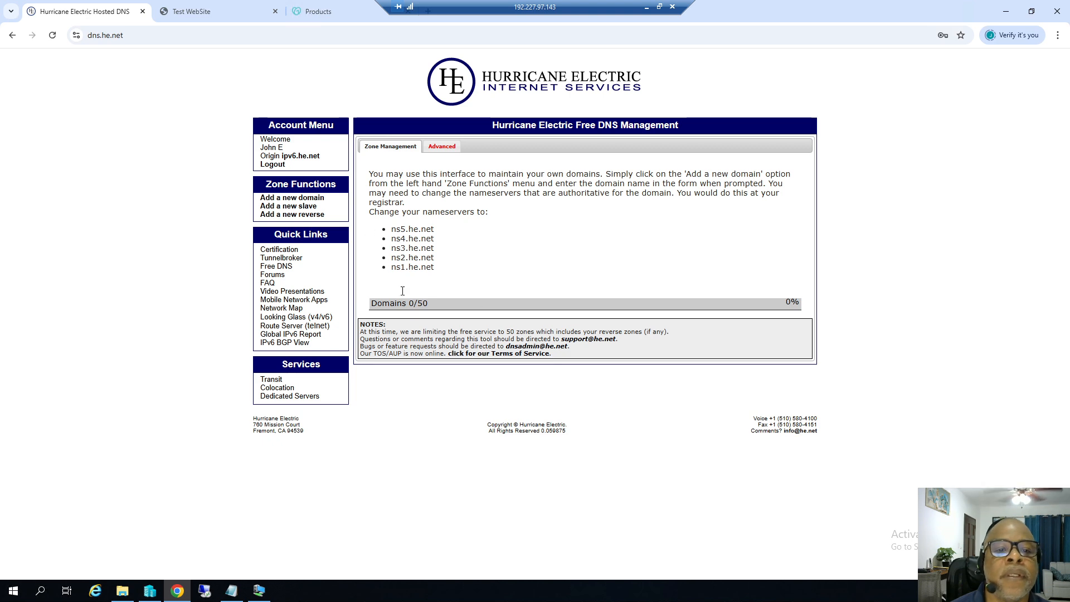
Try adding pygomecloud.com as a new domain zone, which fails validation, then leave the remote session.
{"action": "left_click", "coordinate": [286, 199]}
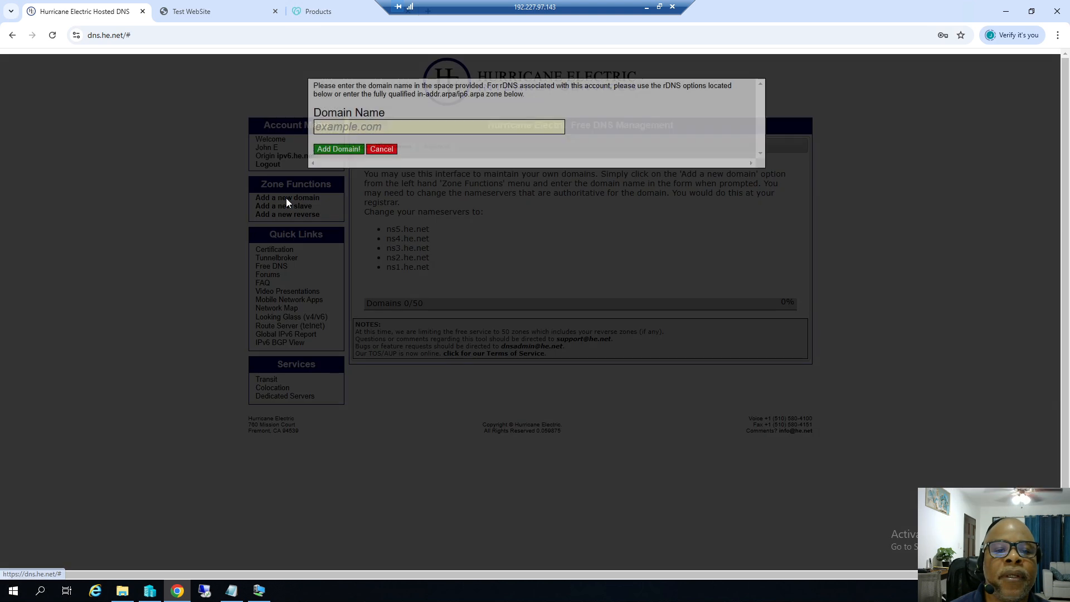
{"action": "left_click", "coordinate": [352, 128]}
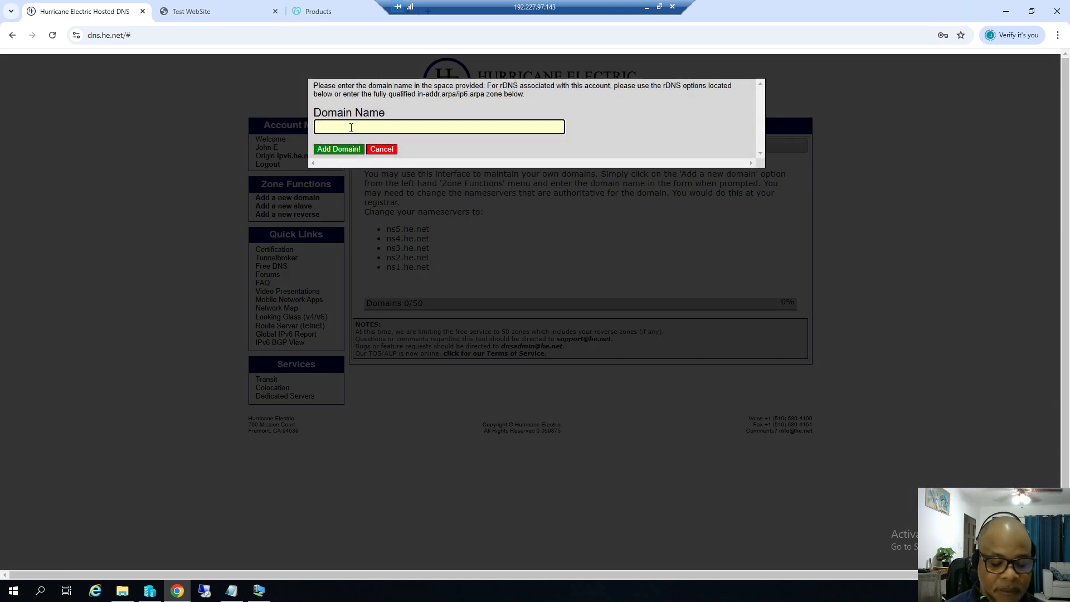
{"action": "key", "text": "ctrl+v"}
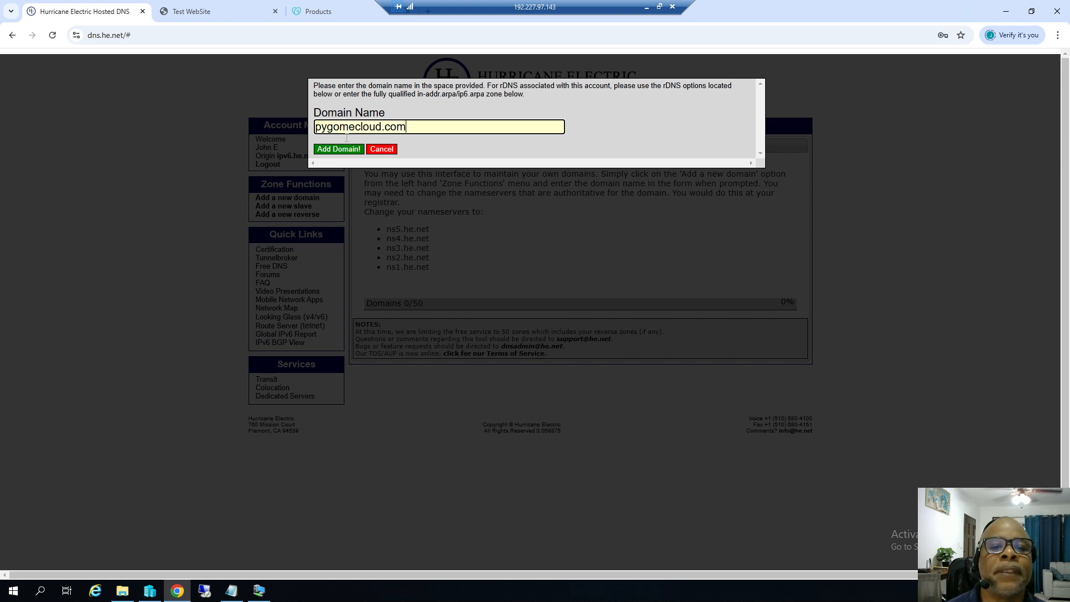
{"action": "left_click", "coordinate": [341, 149]}
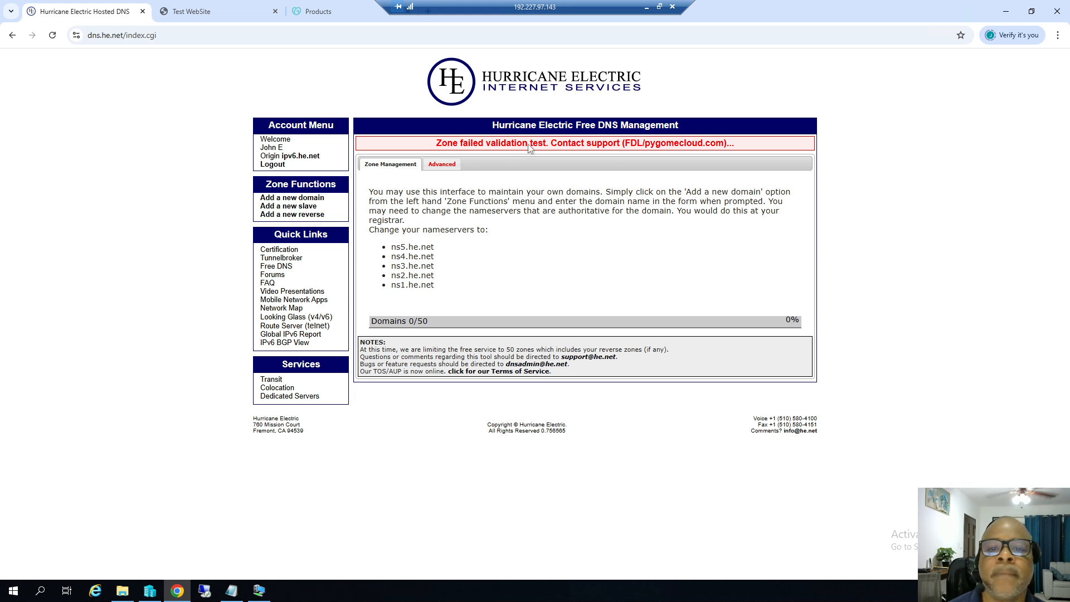
{"action": "left_click", "coordinate": [647, 6]}
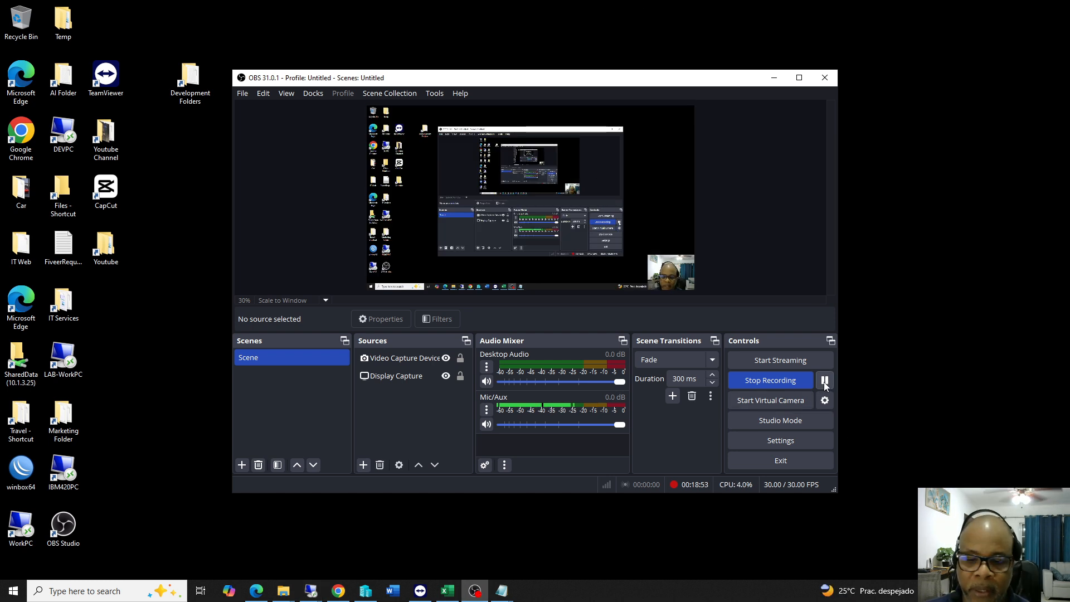
{"action": "mouse_move", "coordinate": [302, 591]}
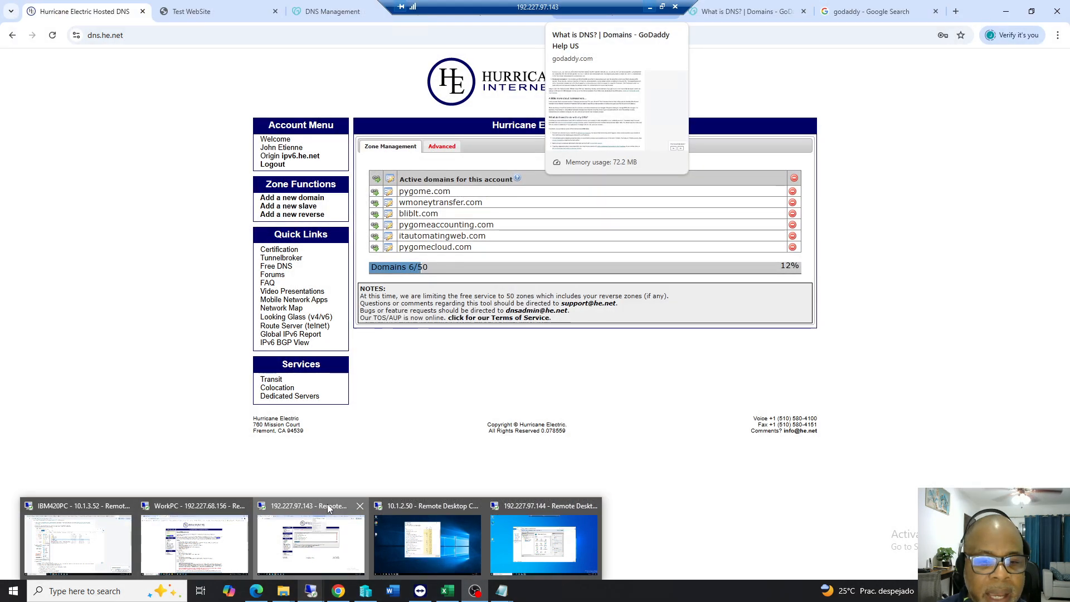
{"action": "left_click", "coordinate": [327, 504]}
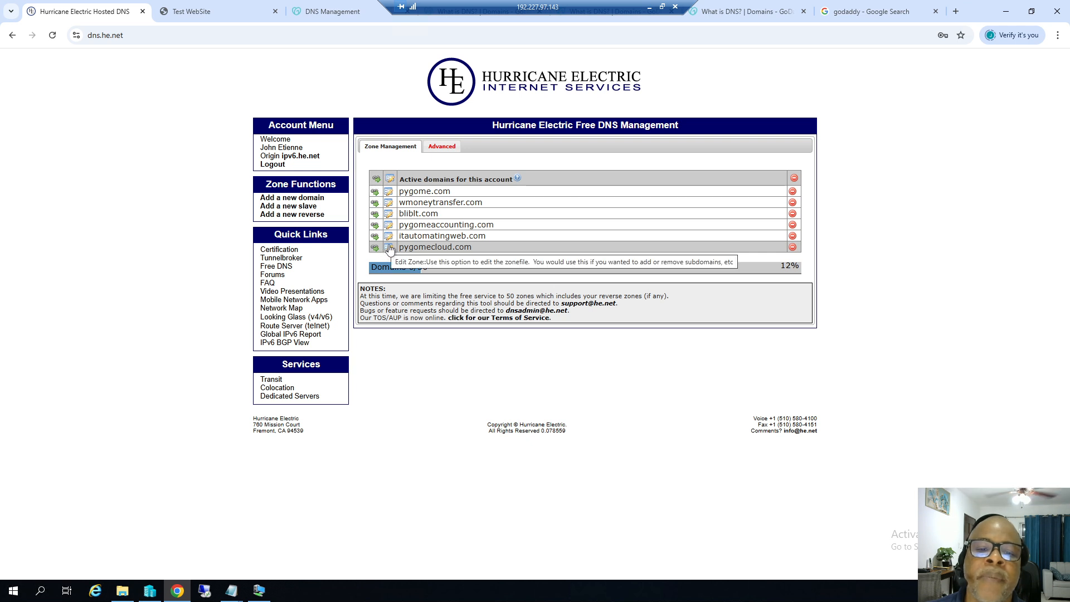
{"action": "left_click", "coordinate": [388, 248]}
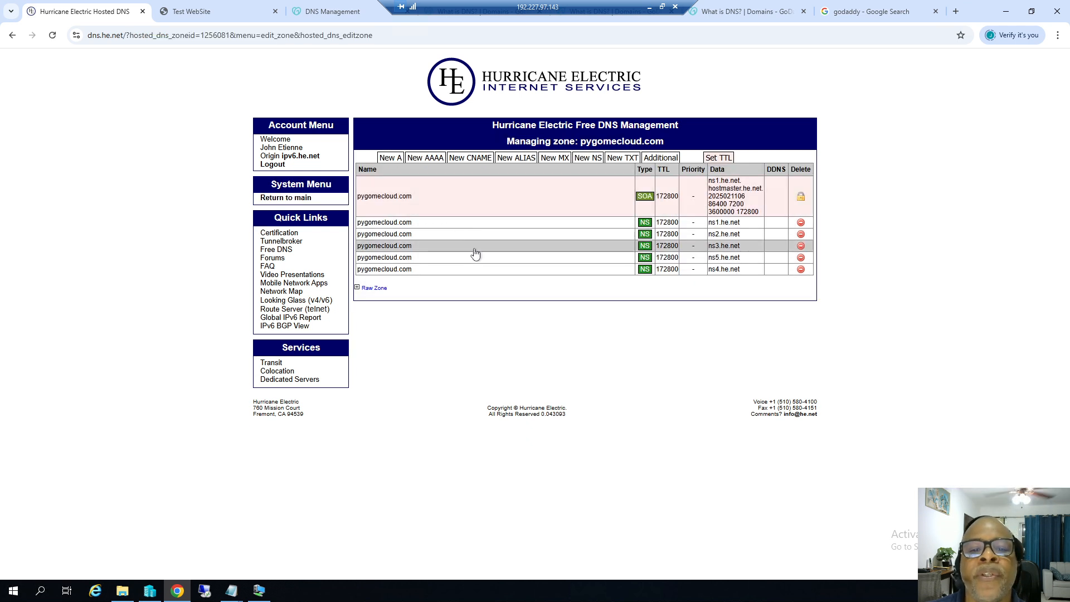
{"action": "left_click", "coordinate": [399, 161]}
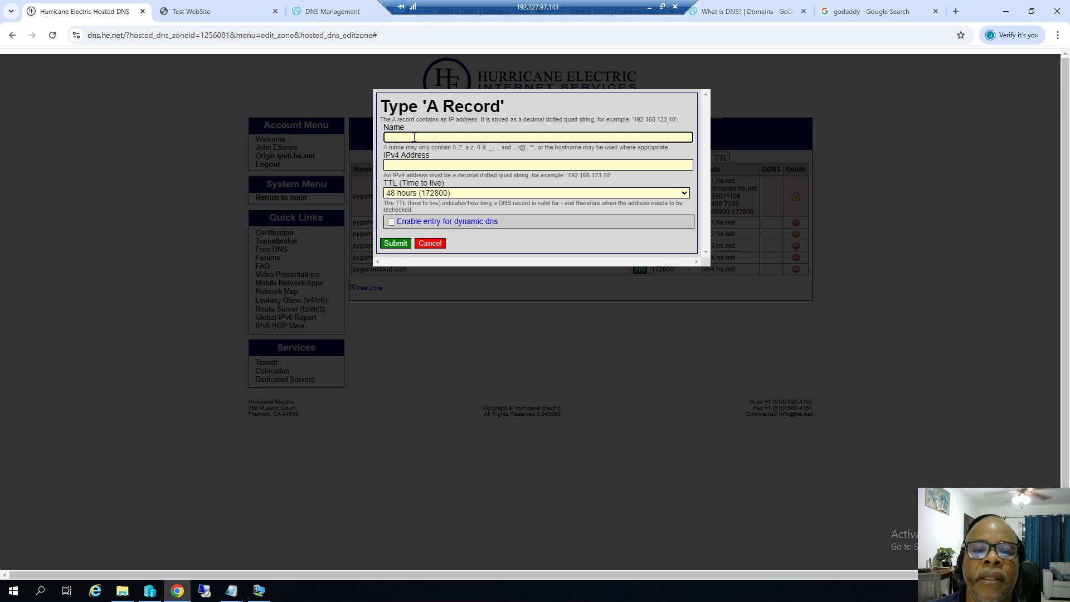
{"action": "type", "text": "w"}
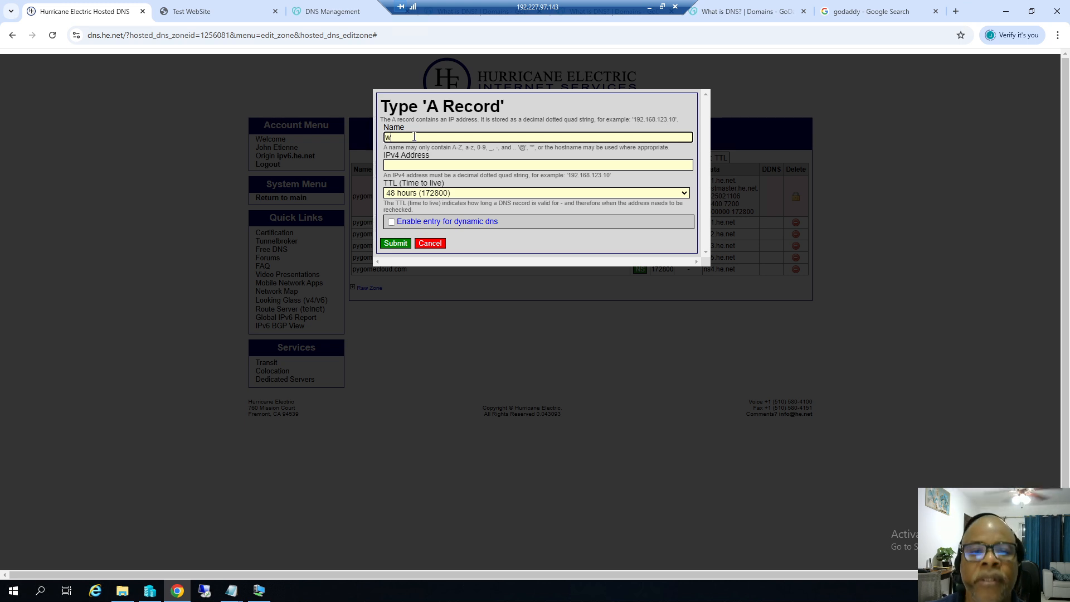
{"action": "type", "text": "ww.p"}
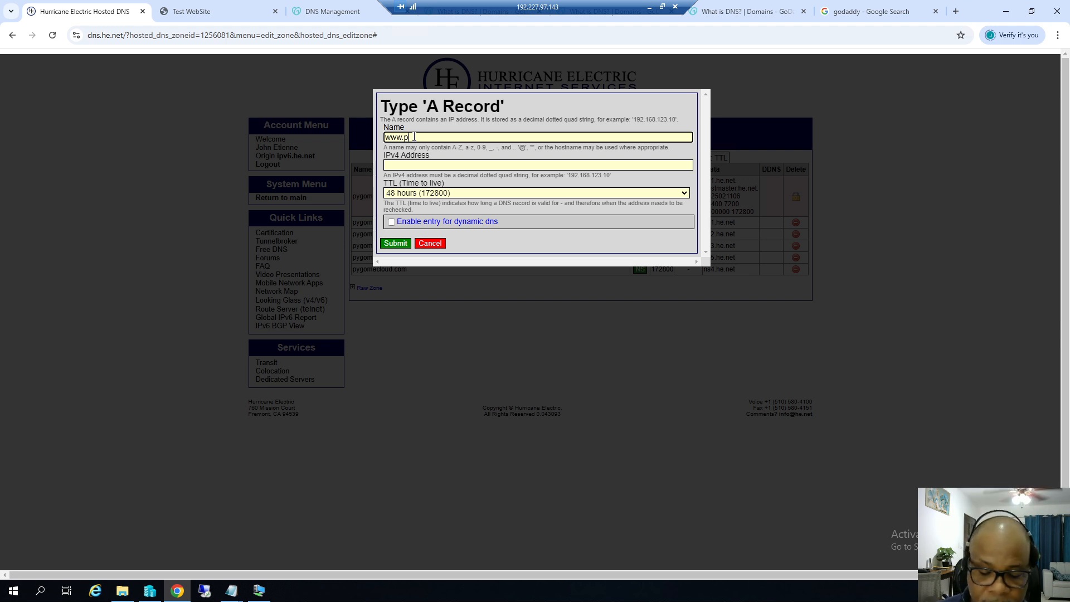
{"action": "type", "text": "ygome"}
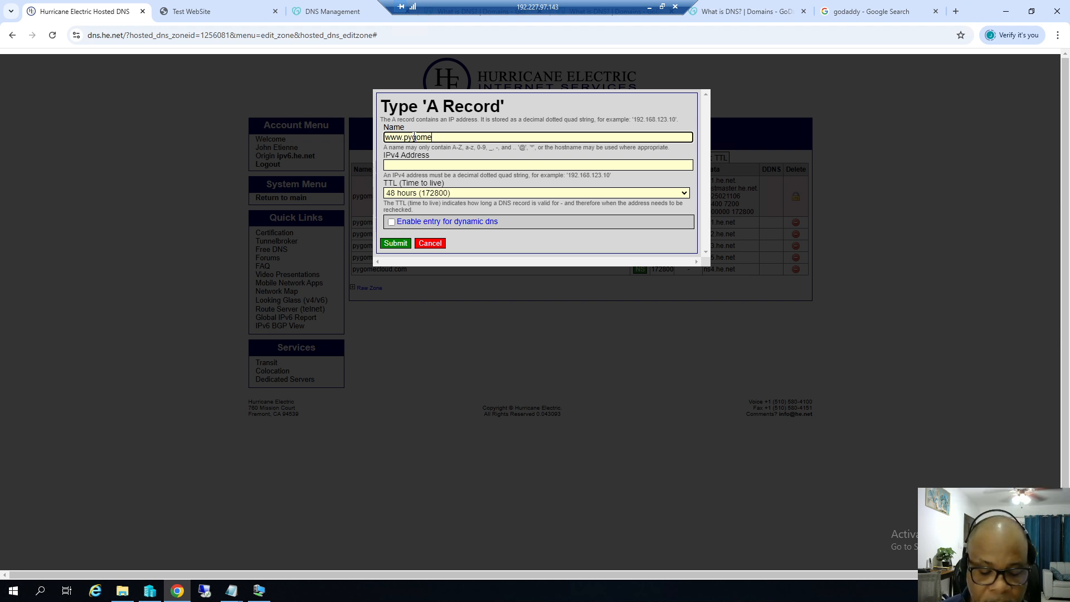
{"action": "type", "text": "cloud.com"}
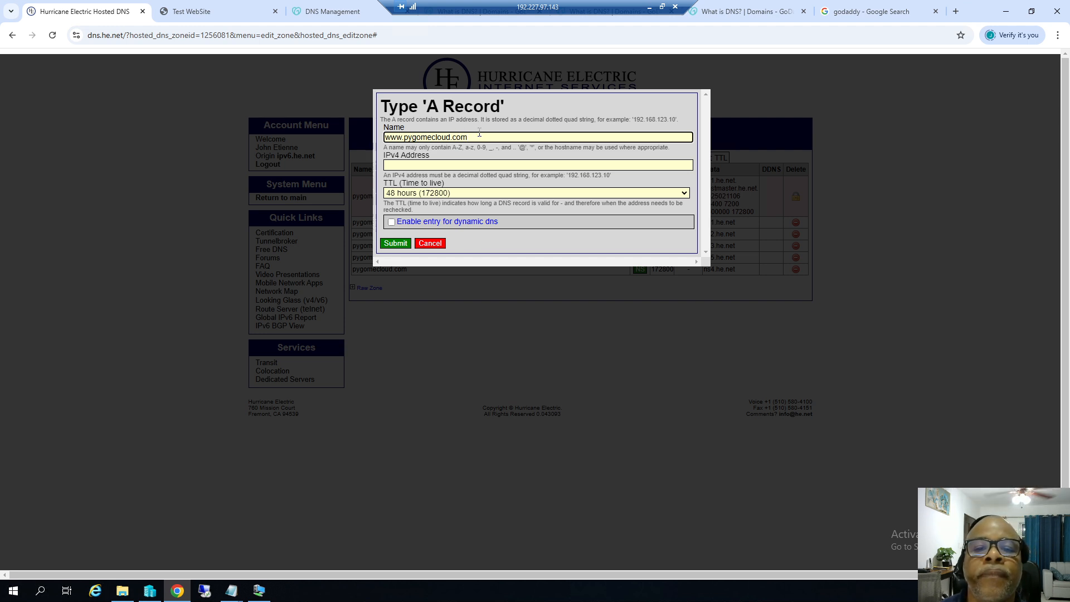
{"action": "left_click_drag", "start_coordinate": [478, 138], "coordinate": [372, 134]}
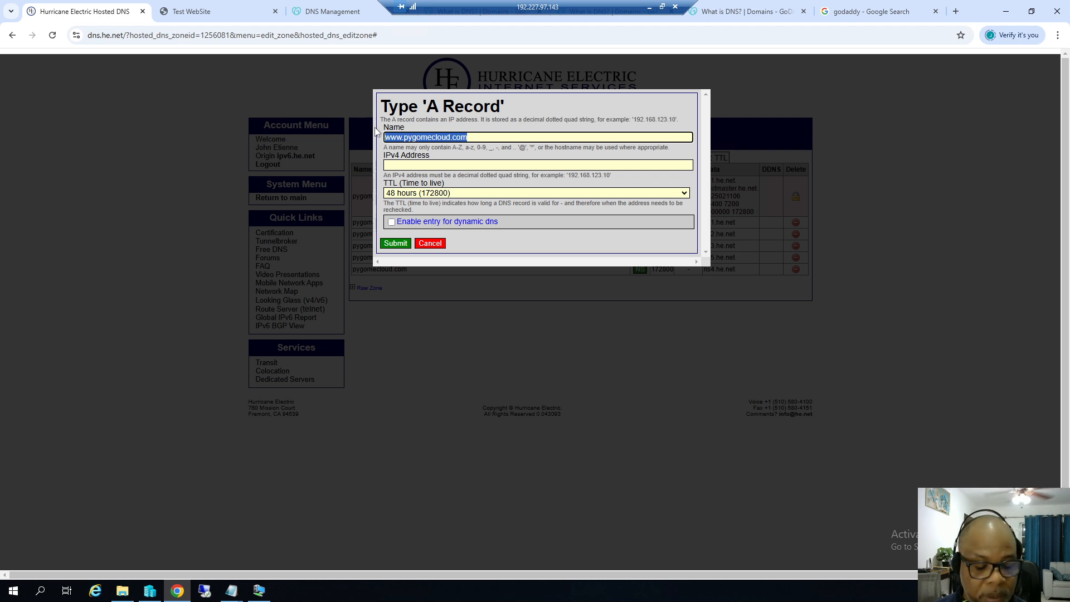
Copy the public IP 192.227.97.147 from the WebsiteSetup notes.
{"action": "left_click", "coordinate": [232, 592]}
{"action": "left_click", "coordinate": [144, 526]}
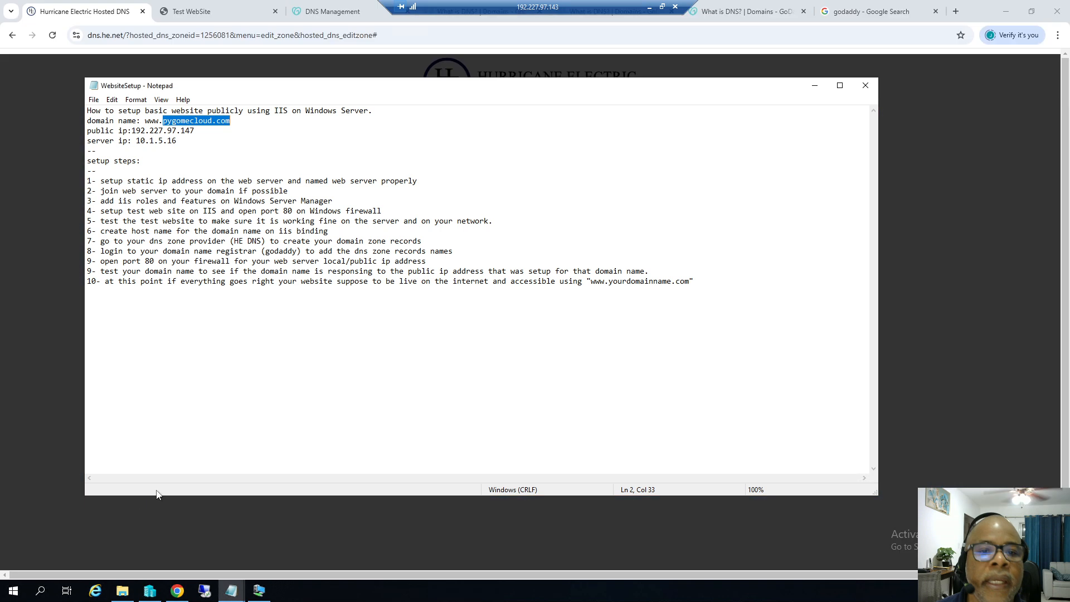
{"action": "left_click", "coordinate": [132, 131]}
{"action": "left_click_drag", "start_coordinate": [133, 130], "coordinate": [197, 132]}
{"action": "right_click", "coordinate": [187, 134]}
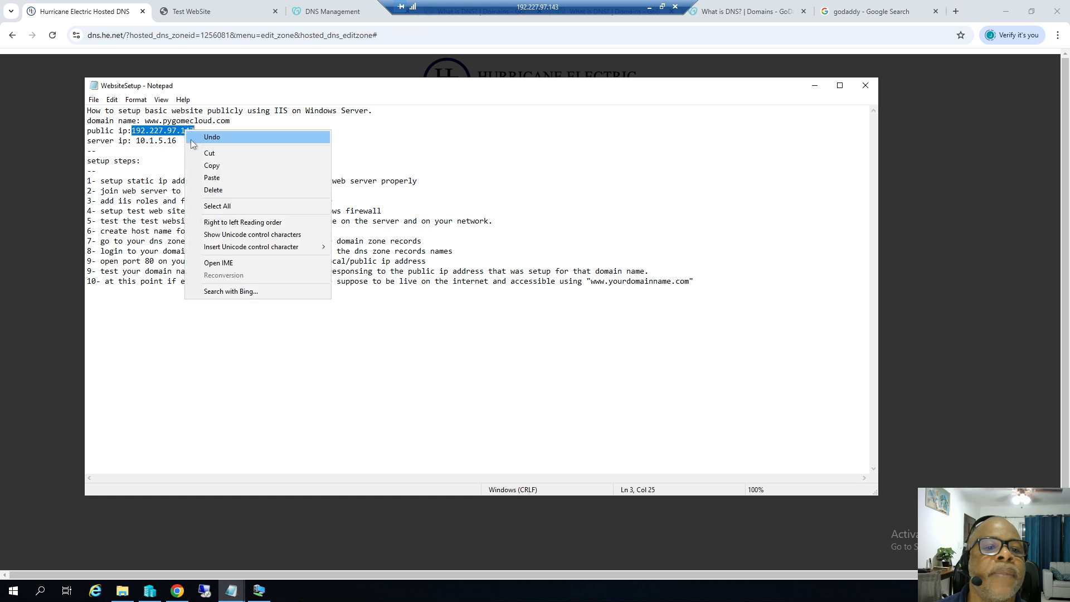
{"action": "left_click", "coordinate": [212, 165]}
Paste 192.227.97.147 as the IPv4 address, set TTL to 5 minutes and submit the www record.
{"action": "left_click", "coordinate": [815, 85]}
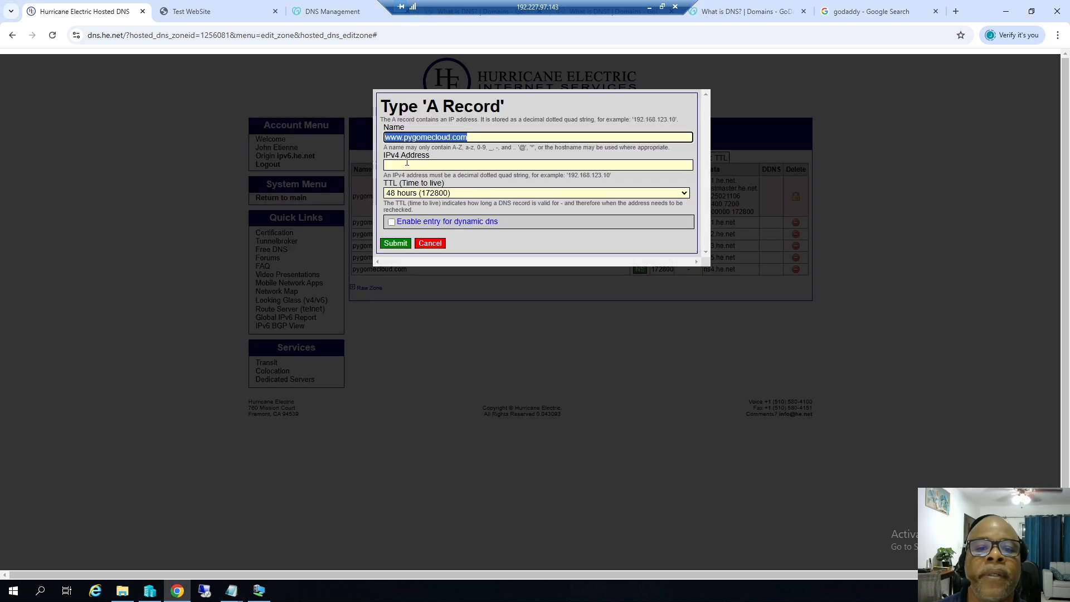
{"action": "left_click", "coordinate": [404, 164]}
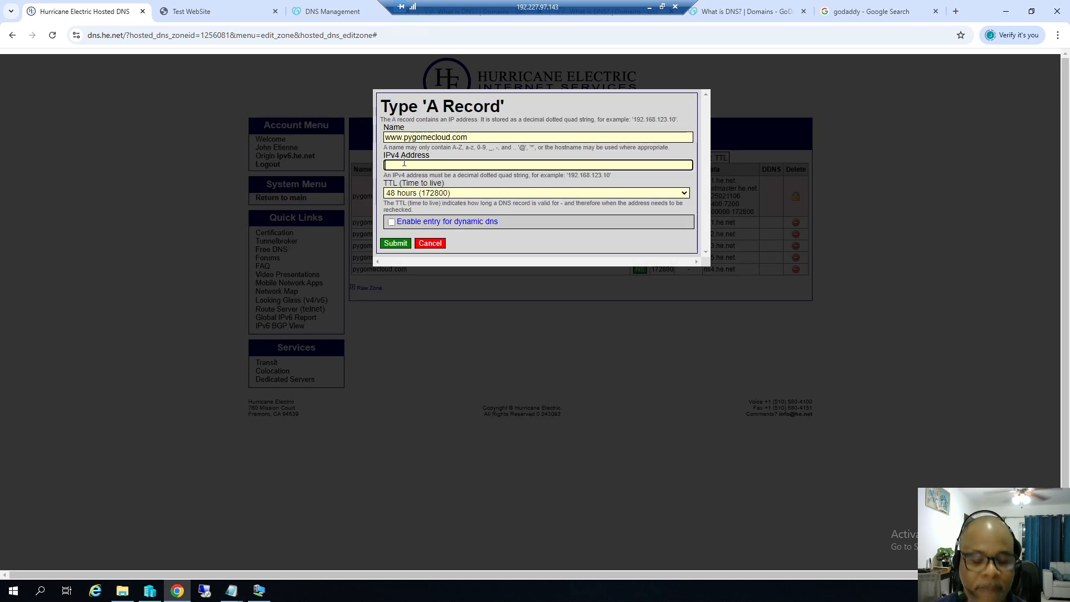
{"action": "key", "text": "ctrl+v"}
{"action": "left_click", "coordinate": [683, 193]}
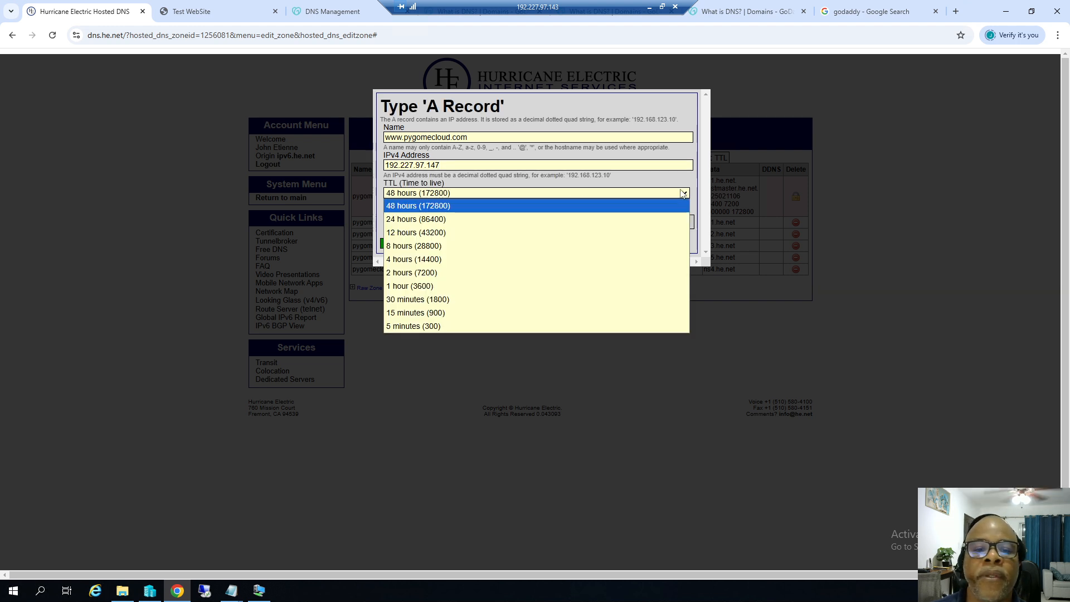
{"action": "left_click", "coordinate": [421, 327]}
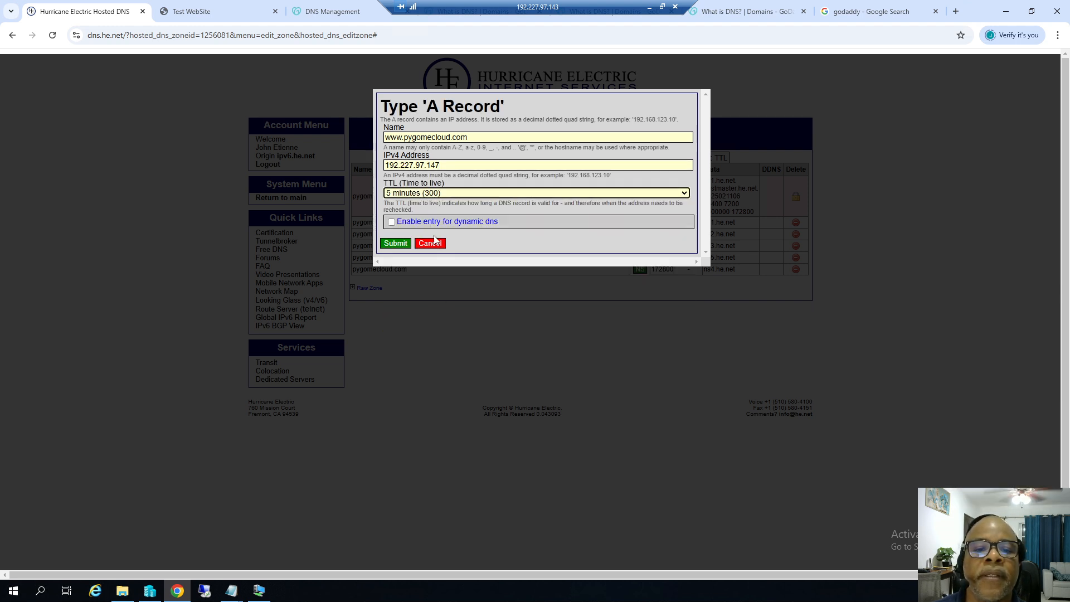
{"action": "left_click", "coordinate": [401, 244]}
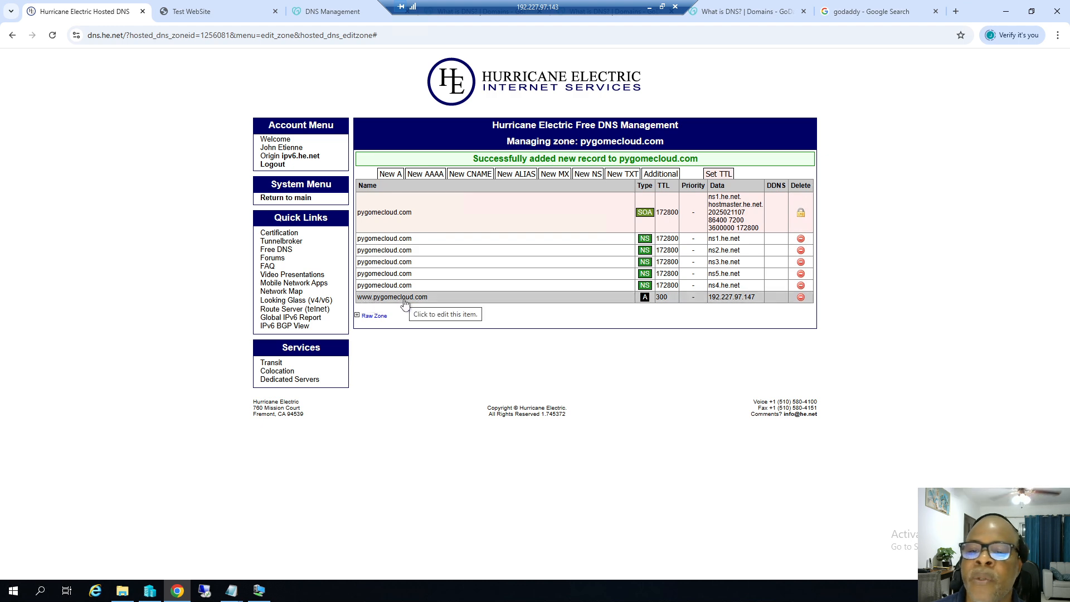
{"action": "left_click", "coordinate": [390, 174]}
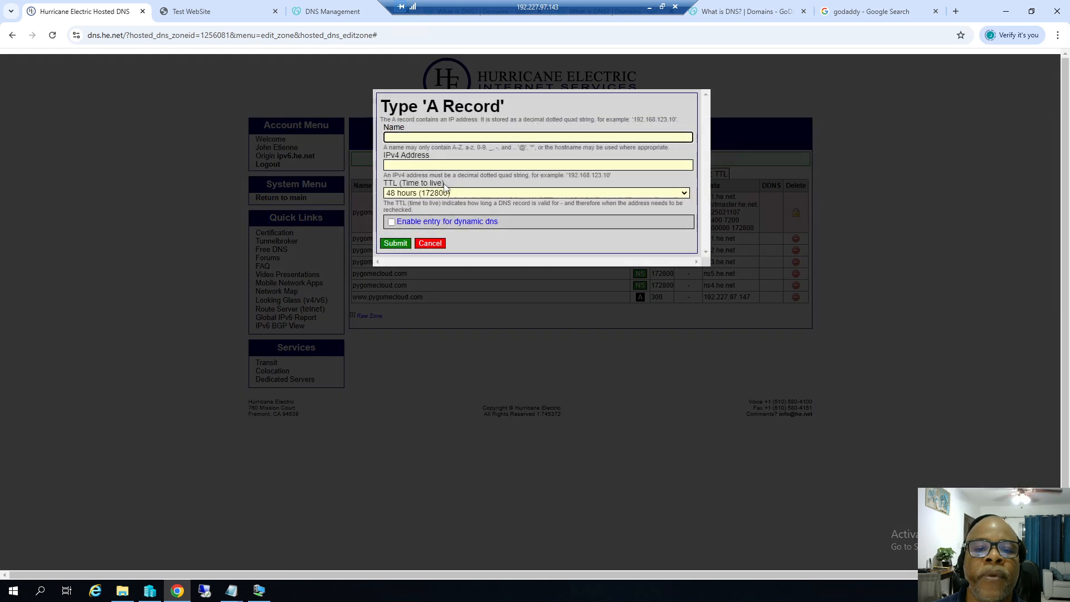
{"action": "left_click", "coordinate": [440, 137]}
{"action": "left_click", "coordinate": [441, 158]}
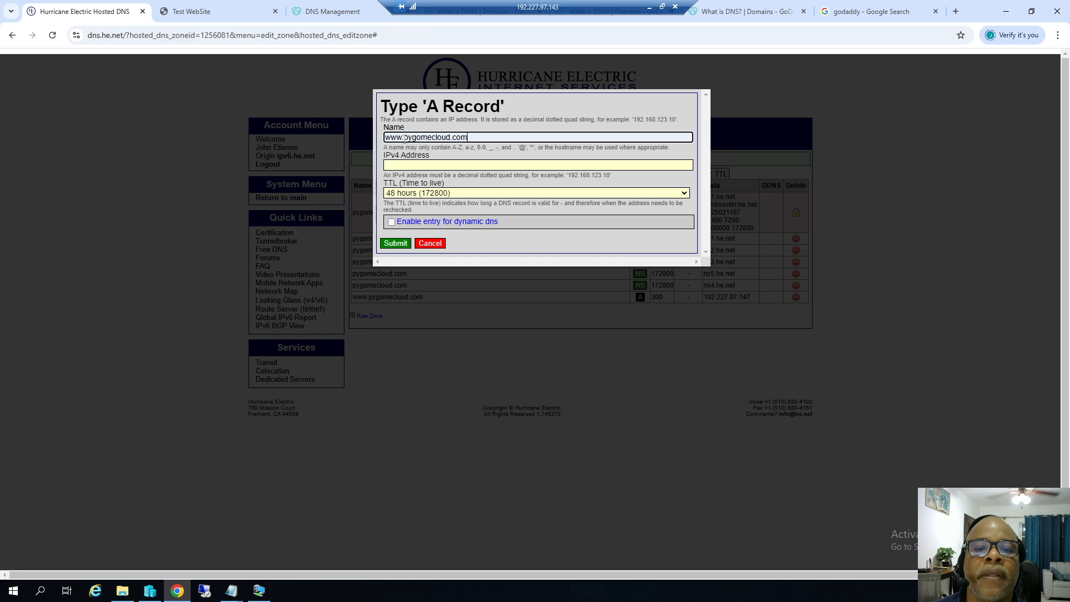
{"action": "left_click", "coordinate": [404, 138]}
{"action": "key", "text": "BackSpace"}
{"action": "key", "text": "BackSpace"}
{"action": "key", "text": "BackSpace"}
{"action": "key", "text": "BackSpace"}
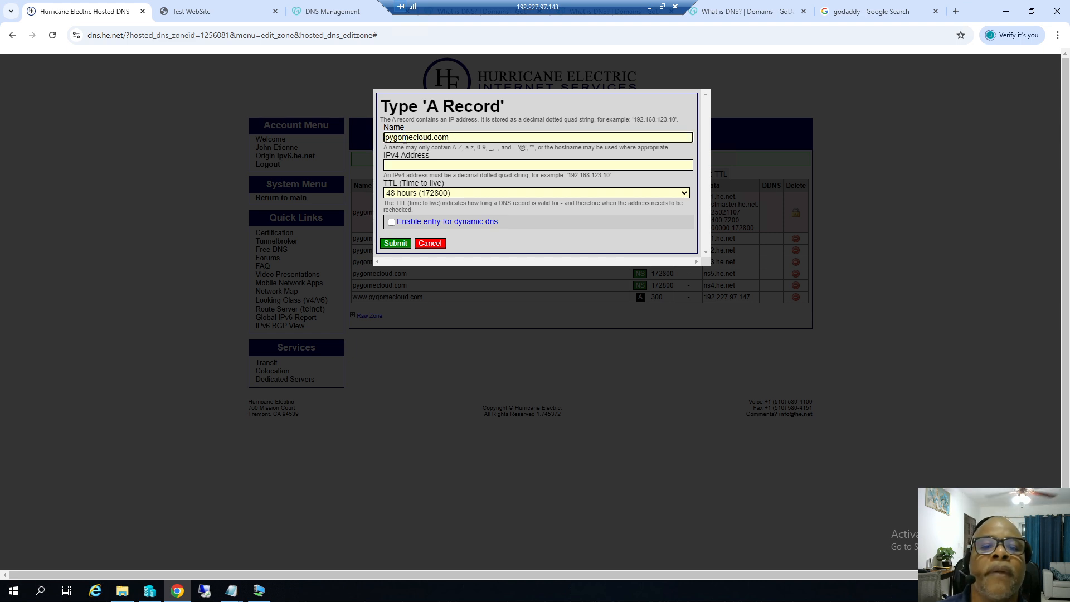
{"action": "left_click", "coordinate": [430, 164]}
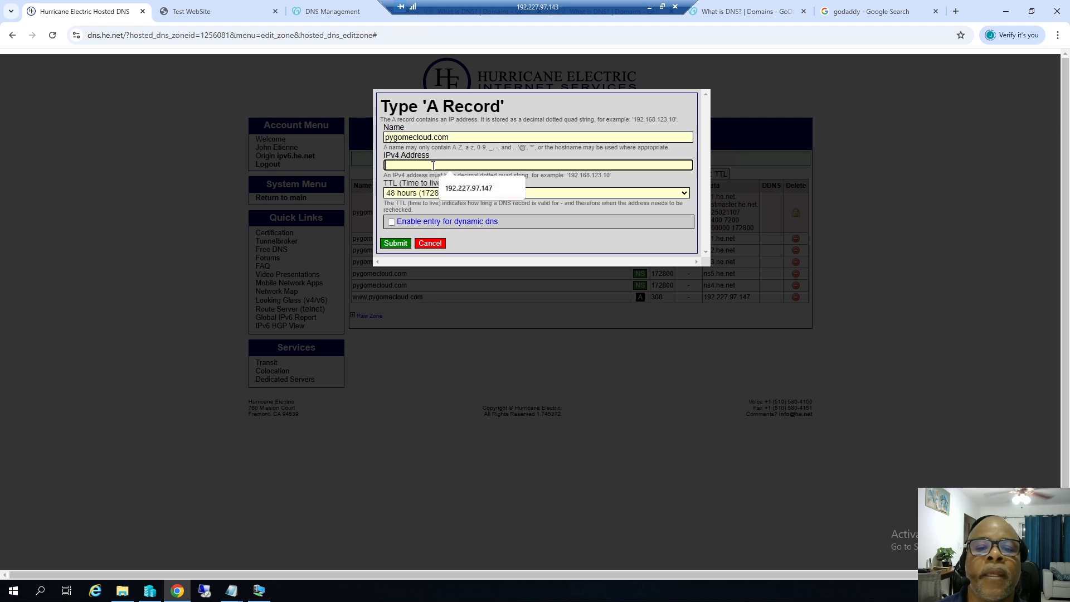
{"action": "left_click", "coordinate": [456, 188]}
{"action": "left_click", "coordinate": [460, 195]}
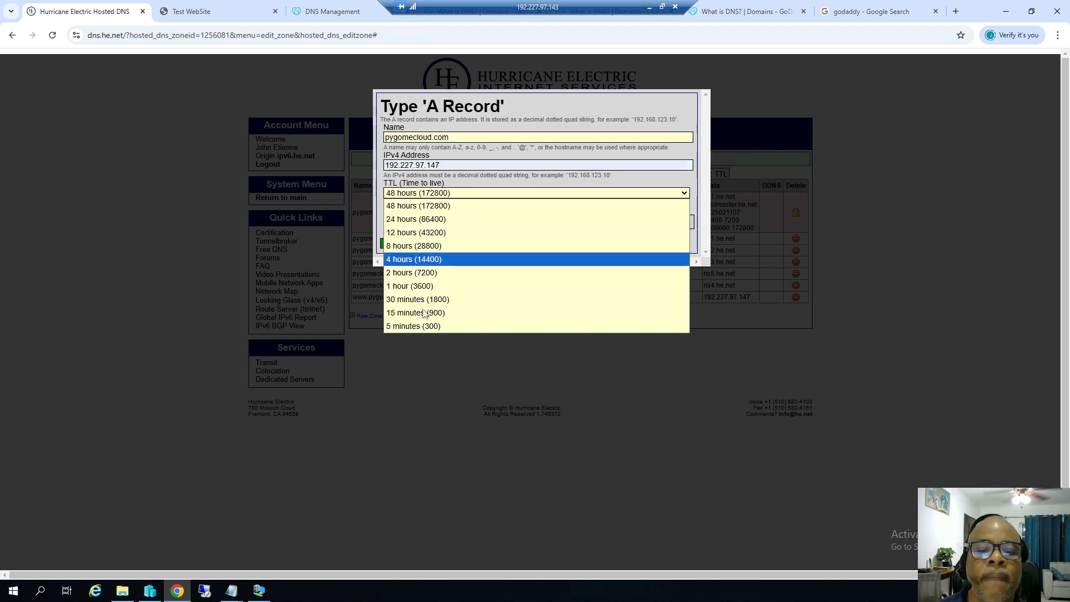
{"action": "left_click", "coordinate": [413, 328]}
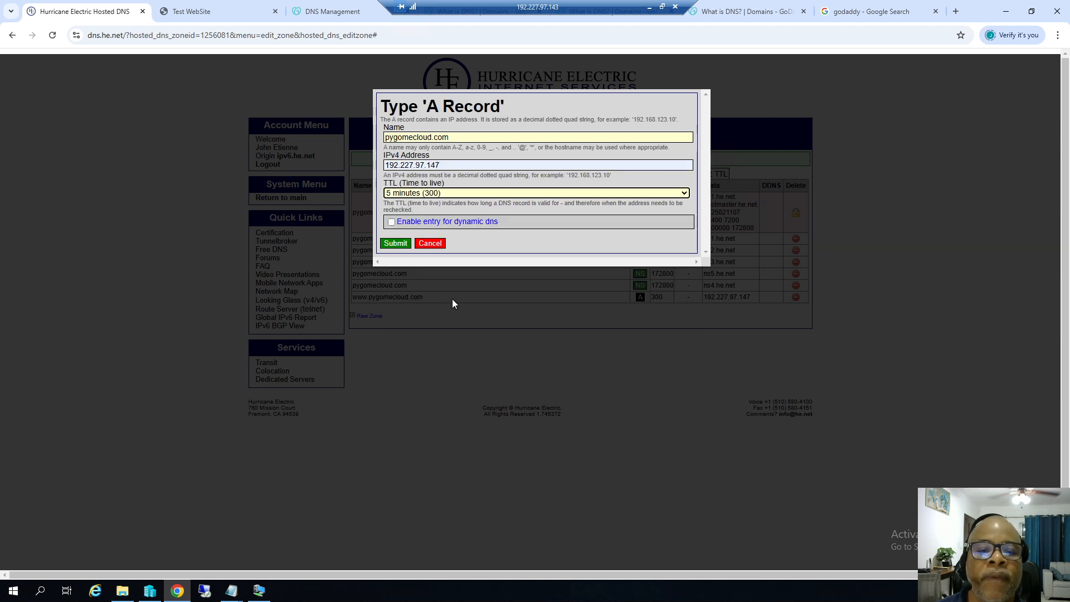
{"action": "left_click", "coordinate": [395, 243]}
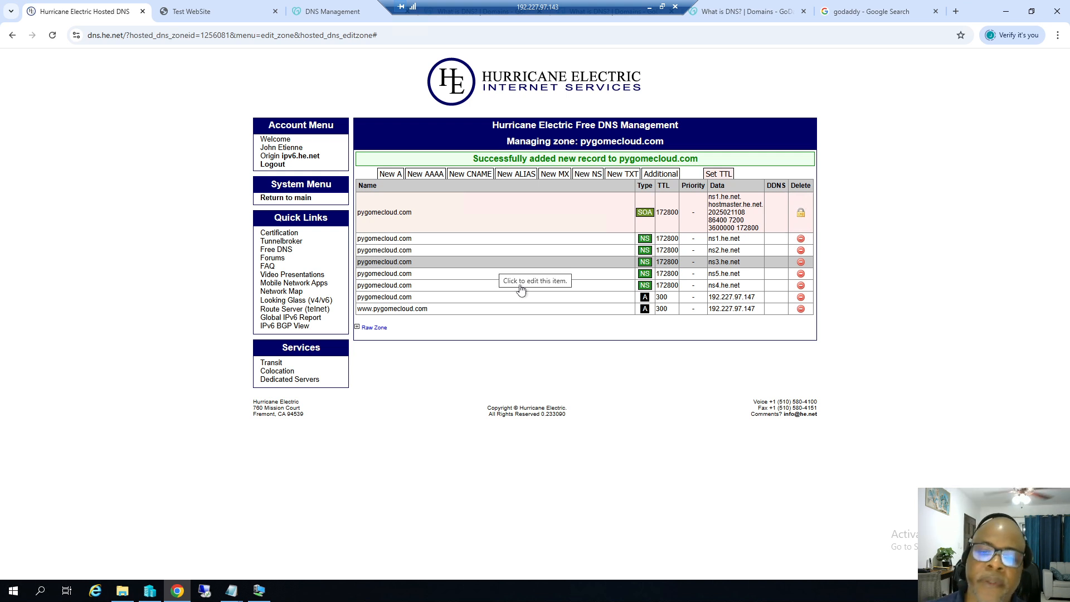
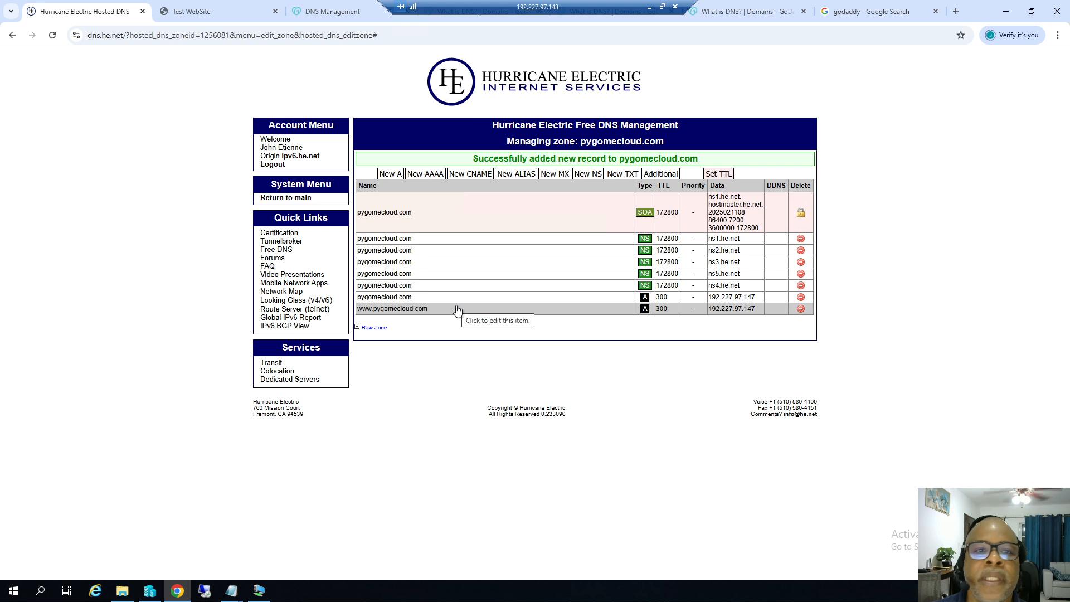
Open GoDaddy's Change Nameservers for pygomecloud.com, compare with the HE zone's ns records, and cancel.
{"action": "left_click", "coordinate": [320, 12]}
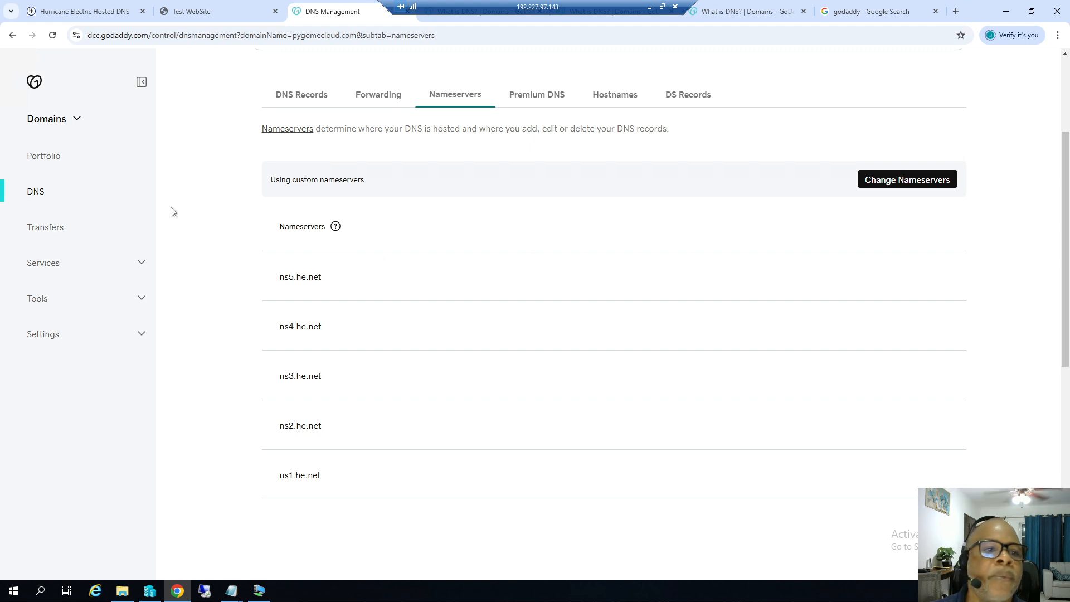
{"action": "scroll", "coordinate": [786, 260], "scroll_direction": "up", "scroll_amount": 3}
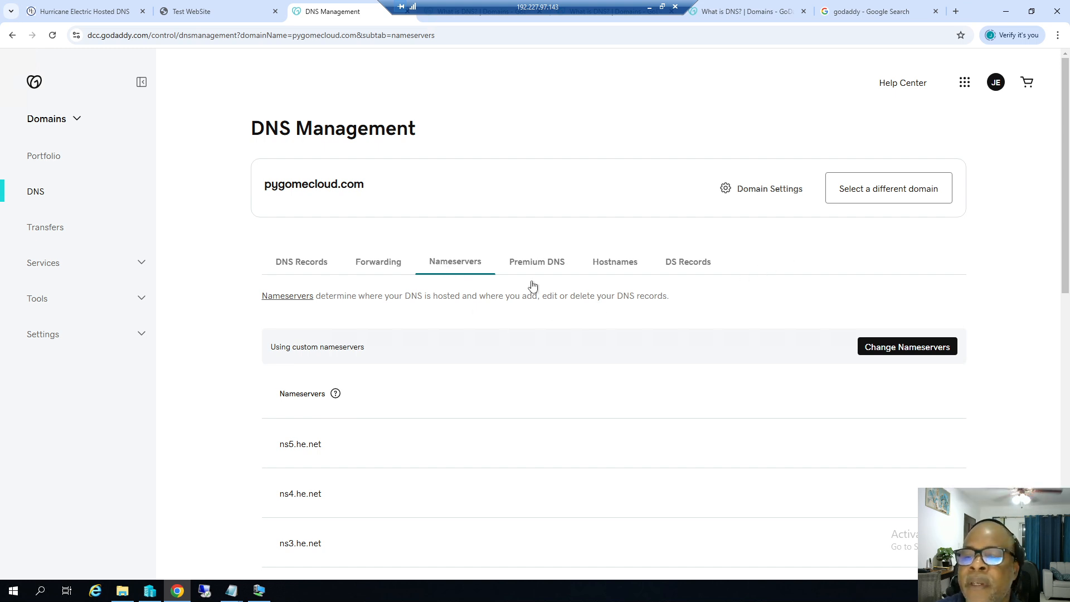
{"action": "left_click", "coordinate": [885, 352]}
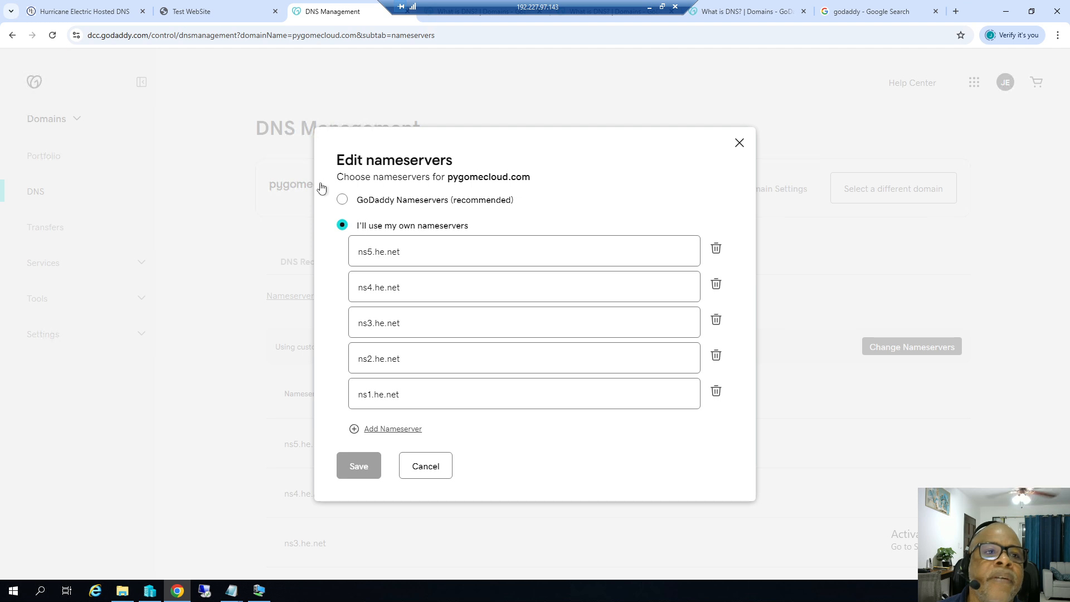
{"action": "left_click", "coordinate": [71, 11]}
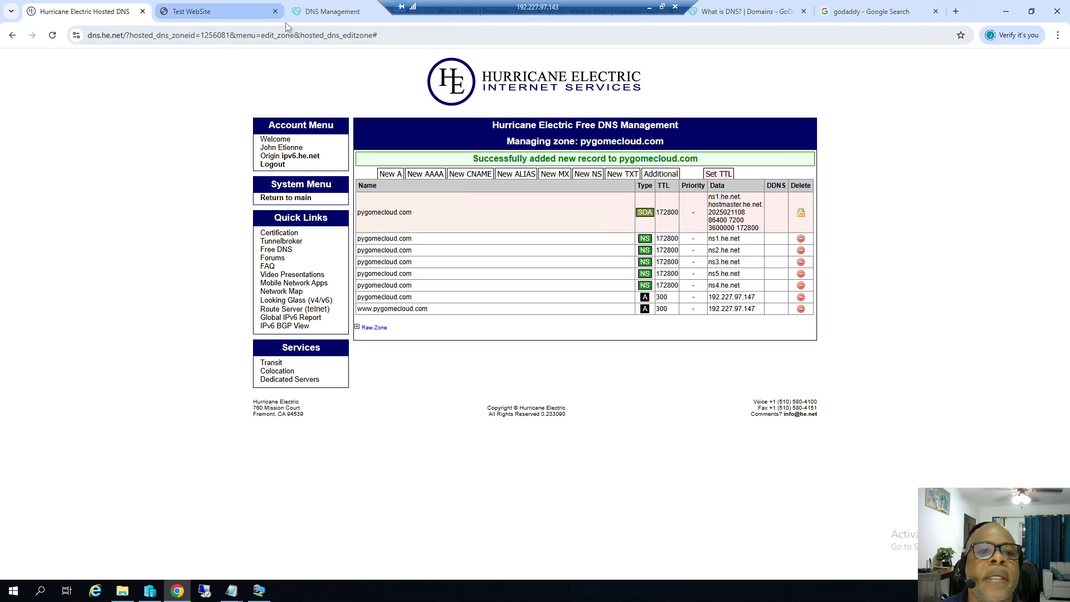
{"action": "left_click", "coordinate": [326, 12]}
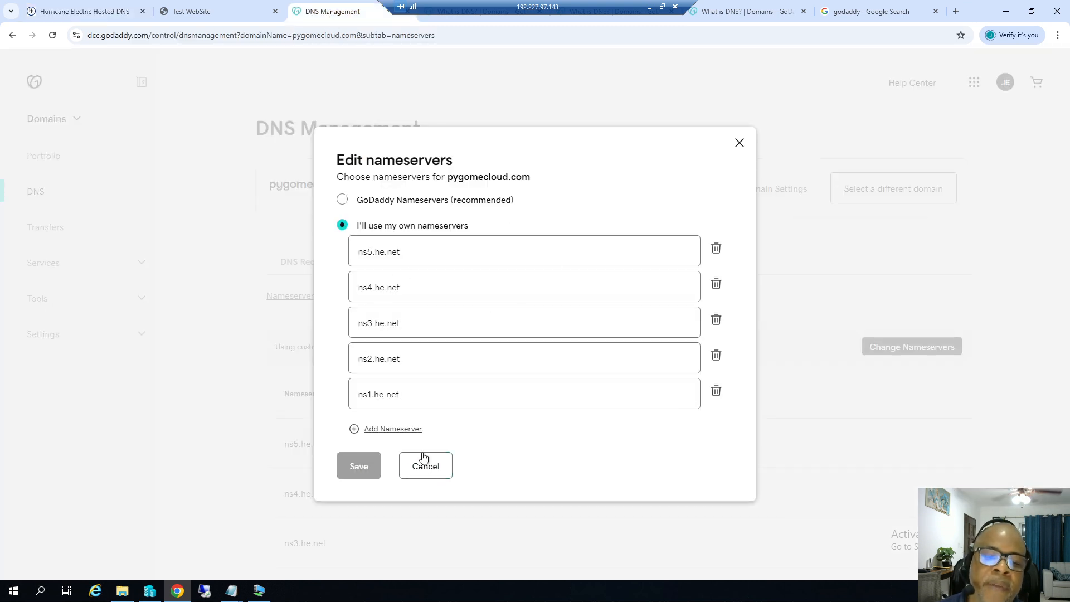
{"action": "left_click", "coordinate": [424, 471]}
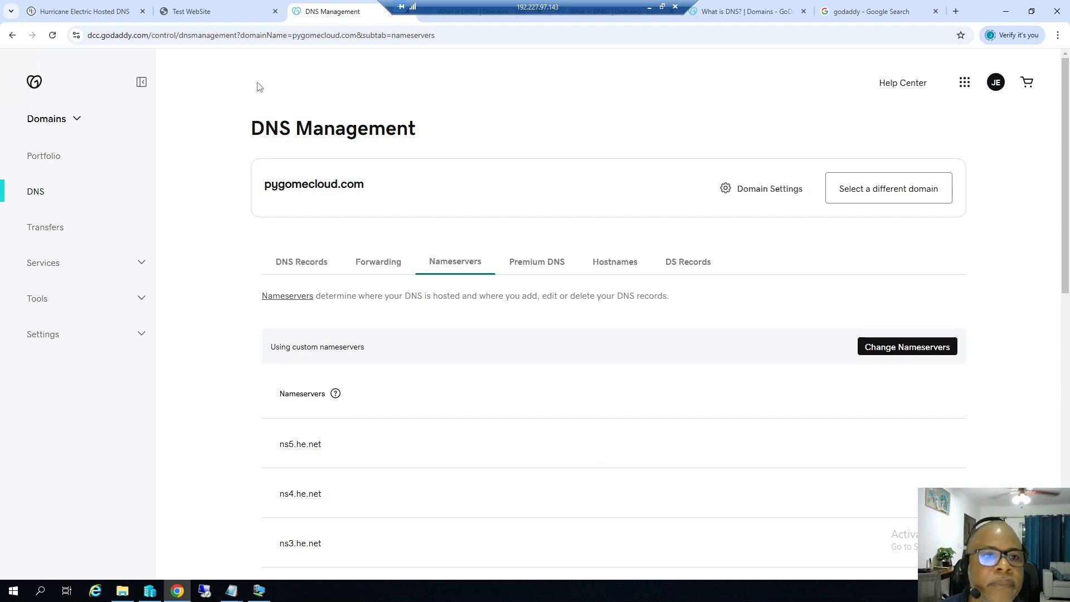
{"action": "left_click", "coordinate": [231, 591]}
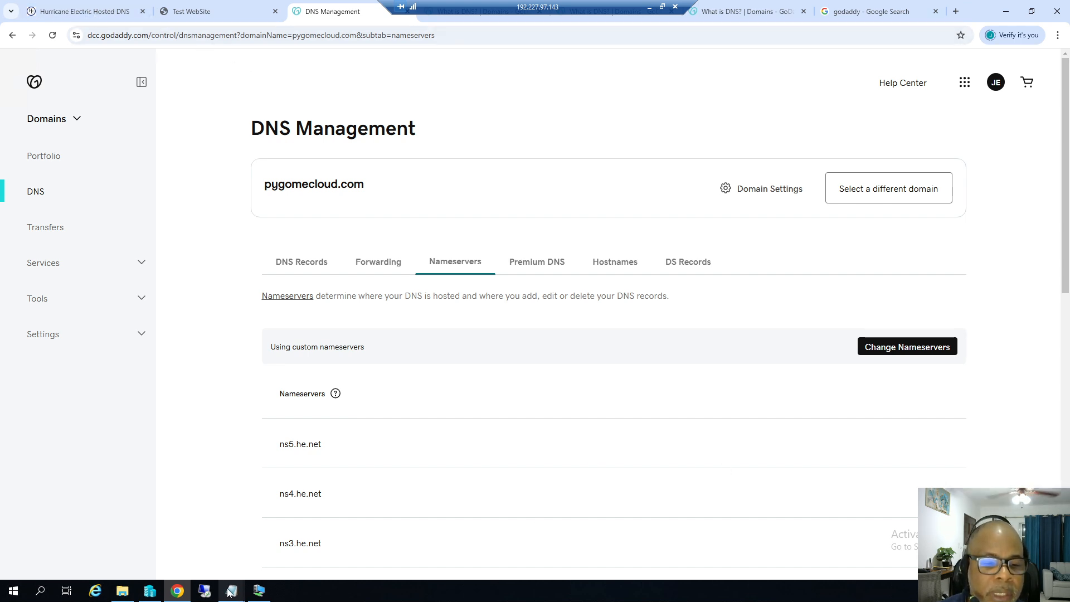
Move the WebsiteSetup notes aside, highlight steps 4 and 5, then bring up the WebServer16 VM.
{"action": "left_click", "coordinate": [118, 509]}
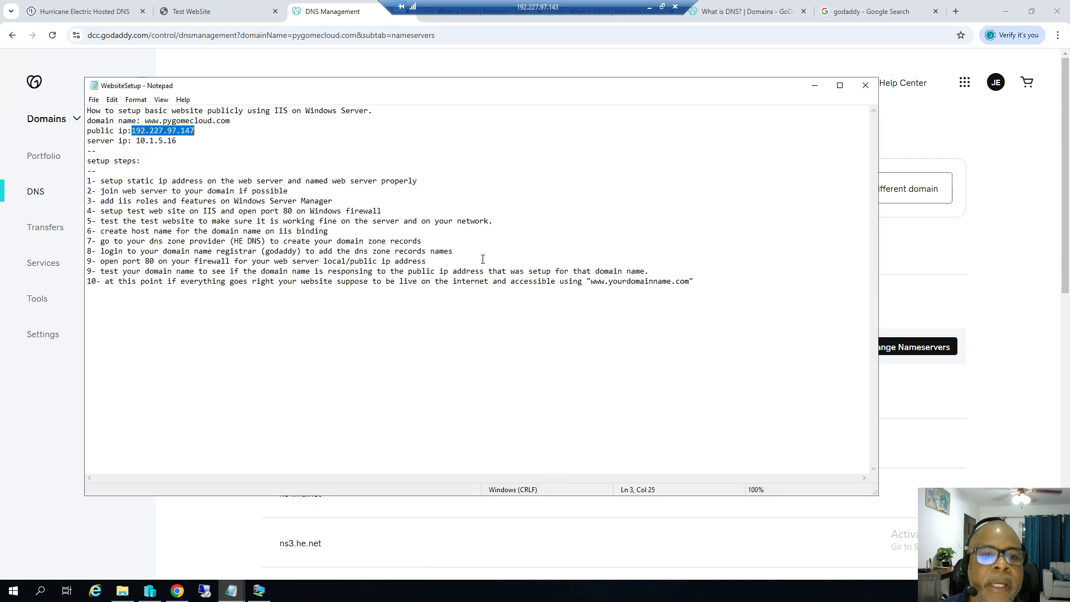
{"action": "left_click_drag", "start_coordinate": [234, 86], "coordinate": [557, 145]}
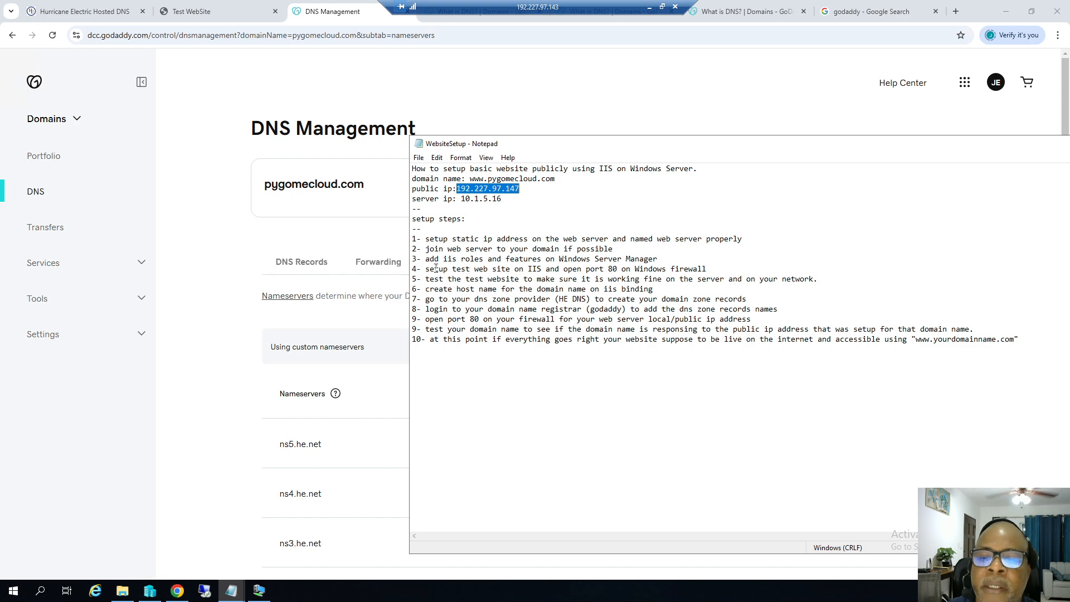
{"action": "left_click_drag", "start_coordinate": [413, 270], "coordinate": [435, 269]}
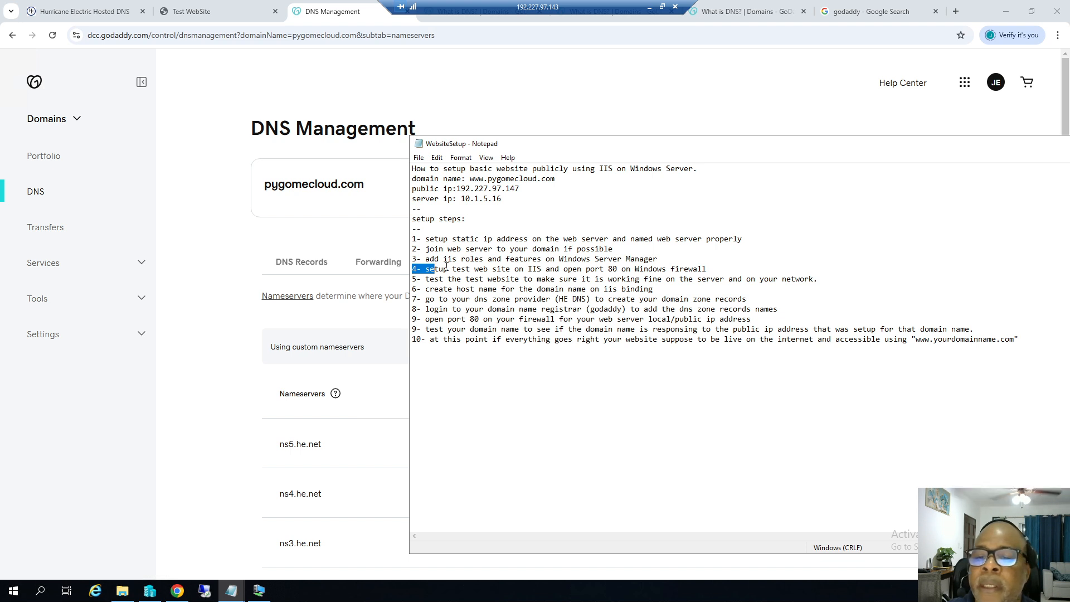
{"action": "left_click_drag", "start_coordinate": [412, 280], "coordinate": [438, 290]}
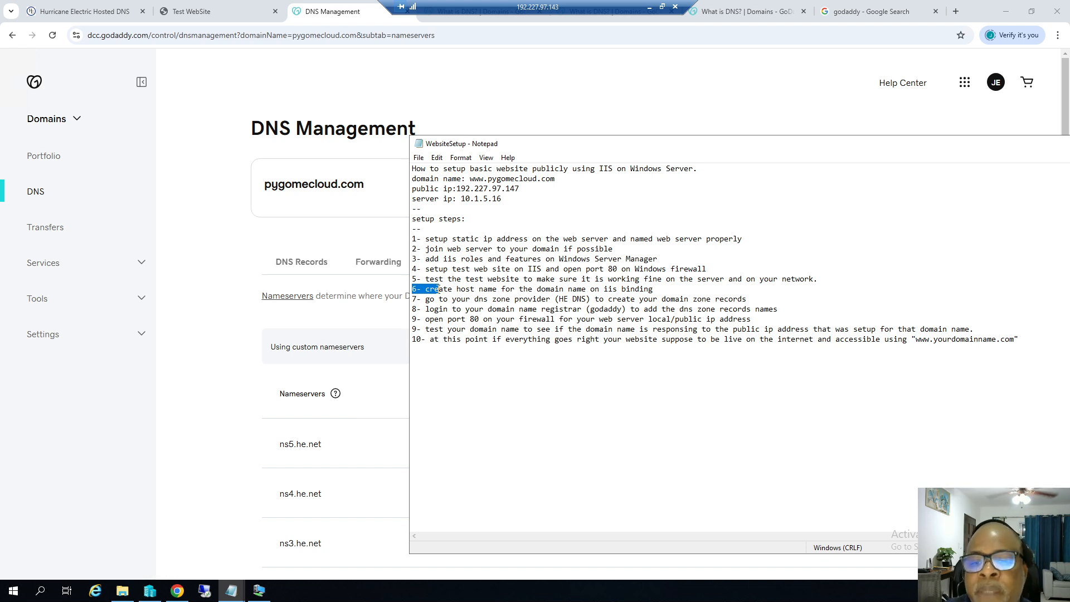
{"action": "left_click", "coordinate": [258, 590]}
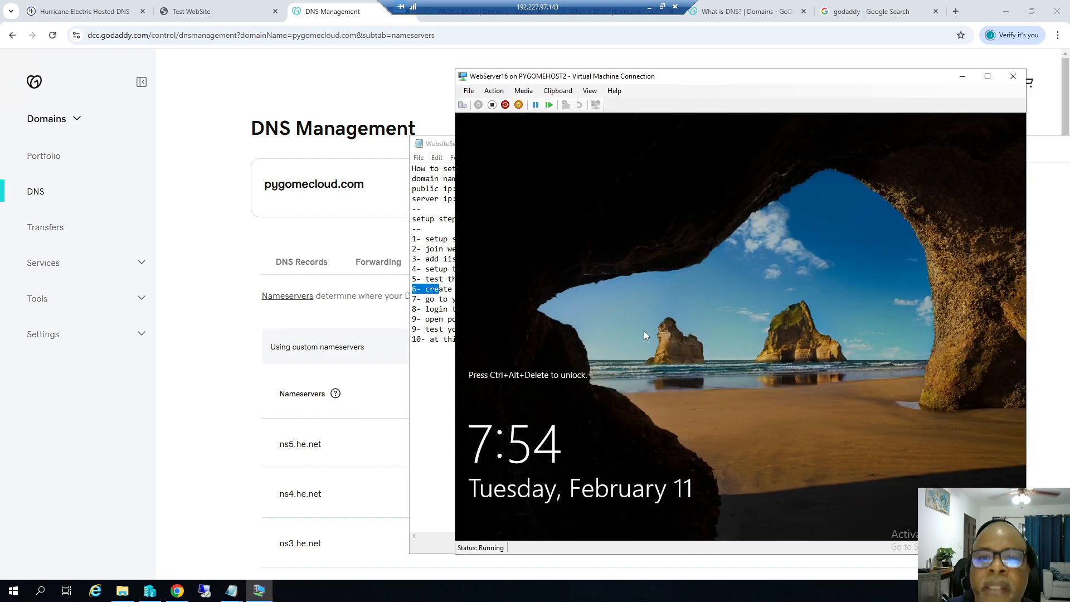
Unlock WebServer16 with Ctrl+Alt+Delete and sign in with the account password.
{"action": "left_click", "coordinate": [494, 91]}
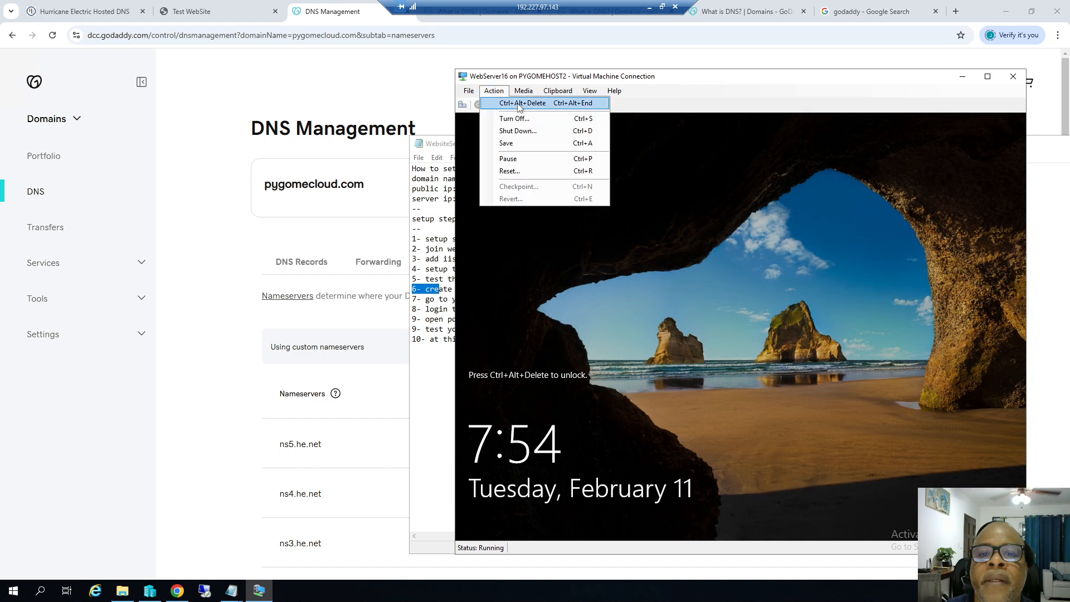
{"action": "left_click", "coordinate": [505, 100]}
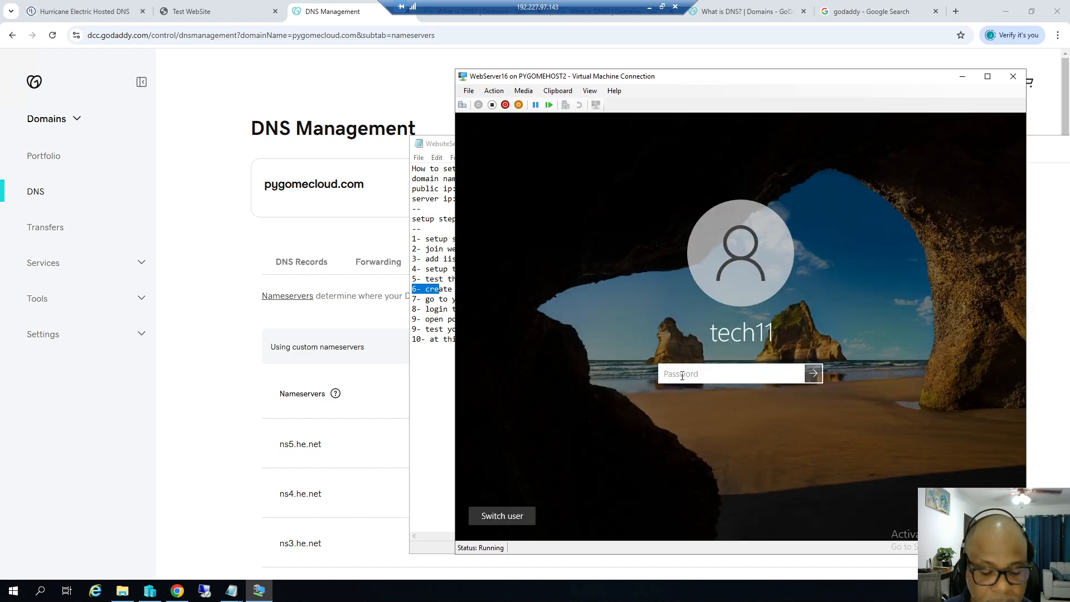
{"action": "type", "text": "•••••••"}
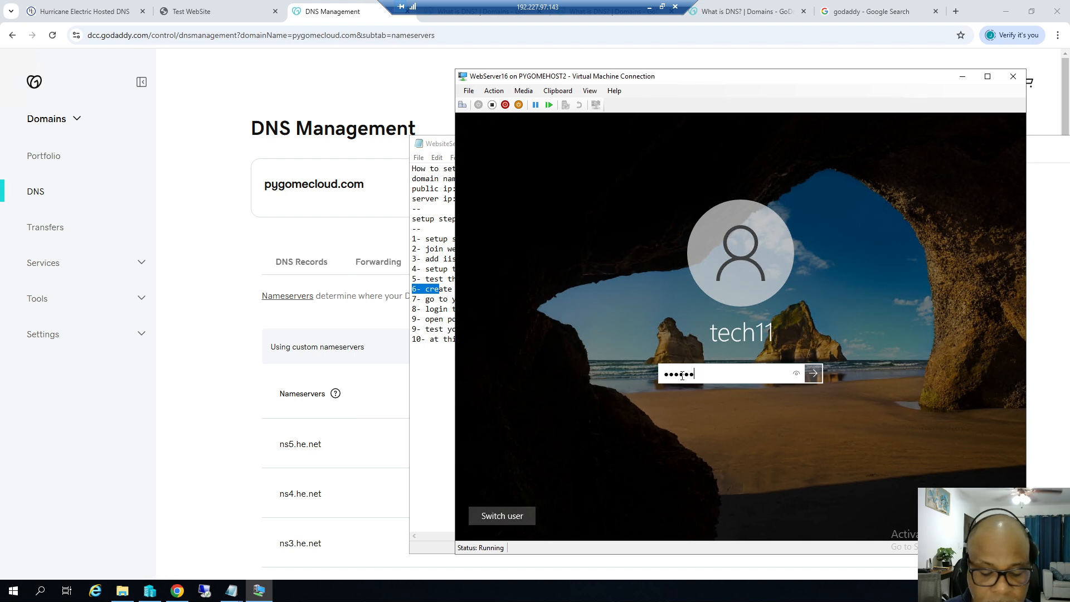
{"action": "type", "text": "•••••"}
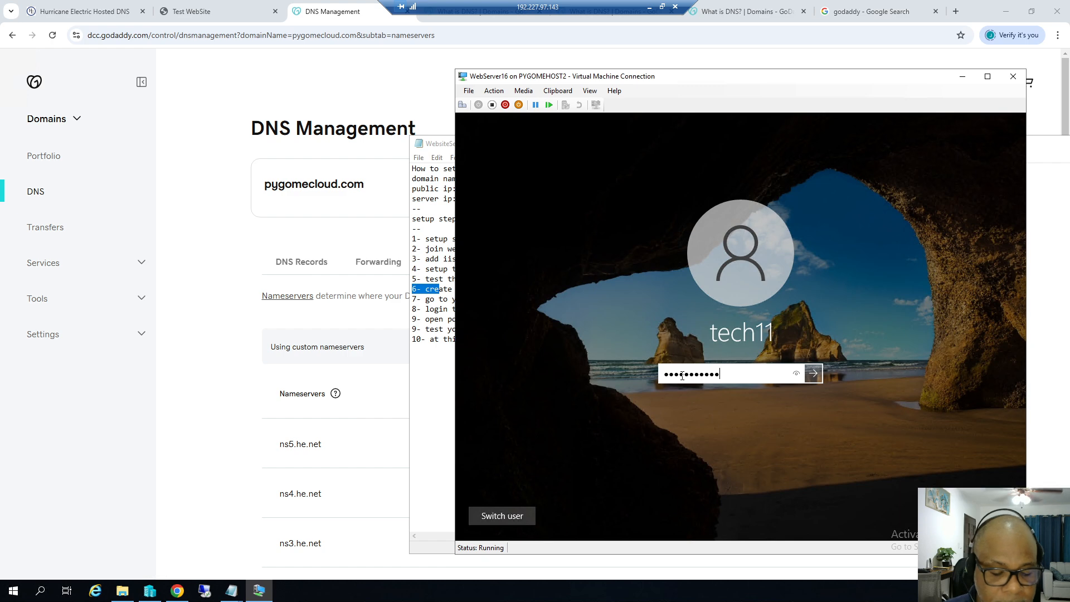
{"action": "type", "text": "••"}
{"action": "key", "text": "Return"}
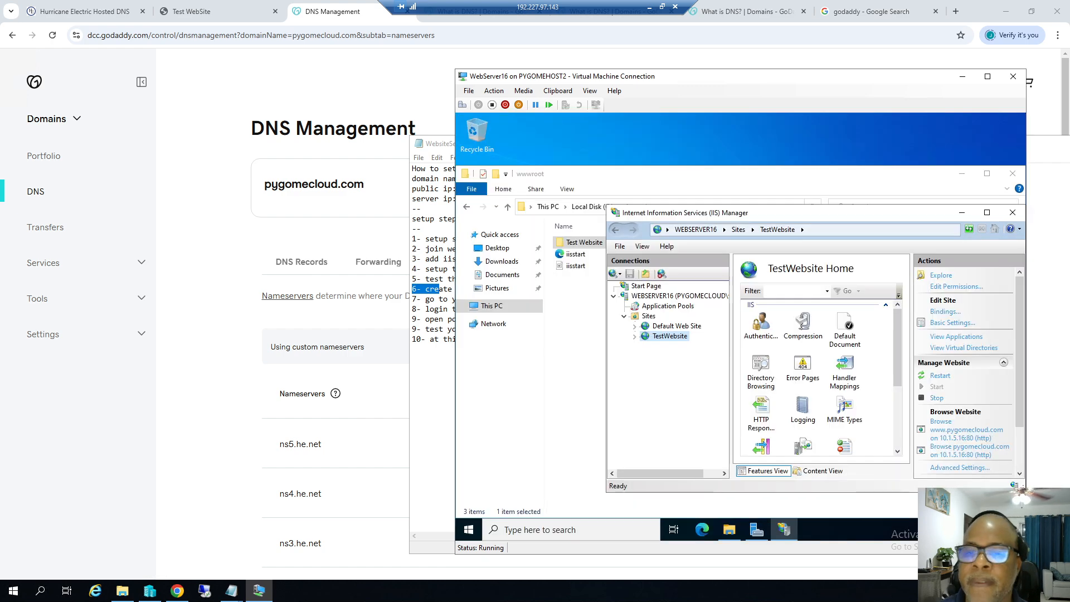
{"action": "right_click", "coordinate": [665, 341]}
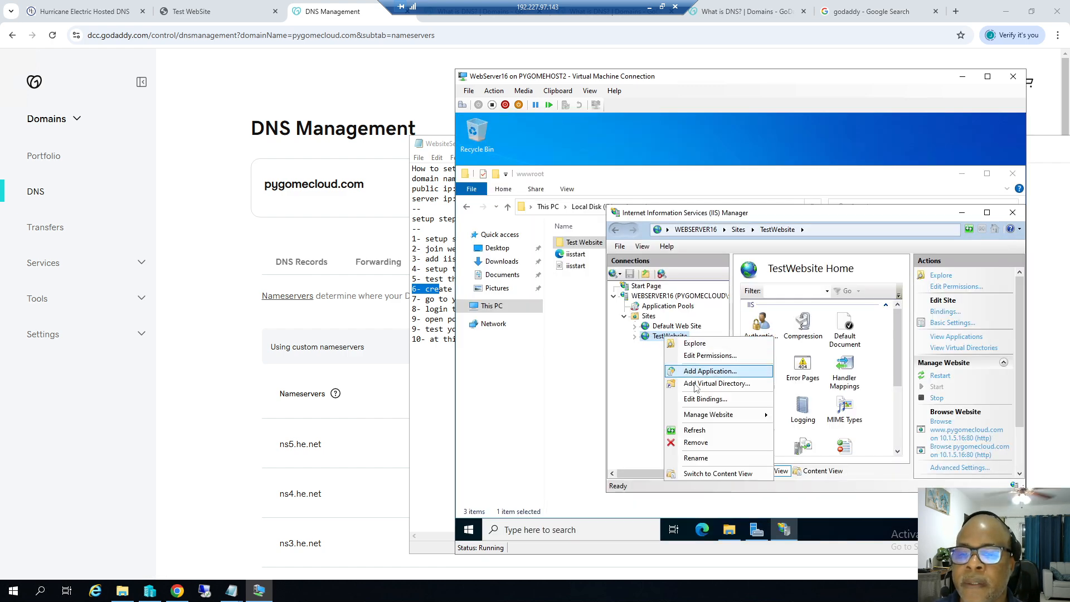
{"action": "left_click", "coordinate": [719, 400]}
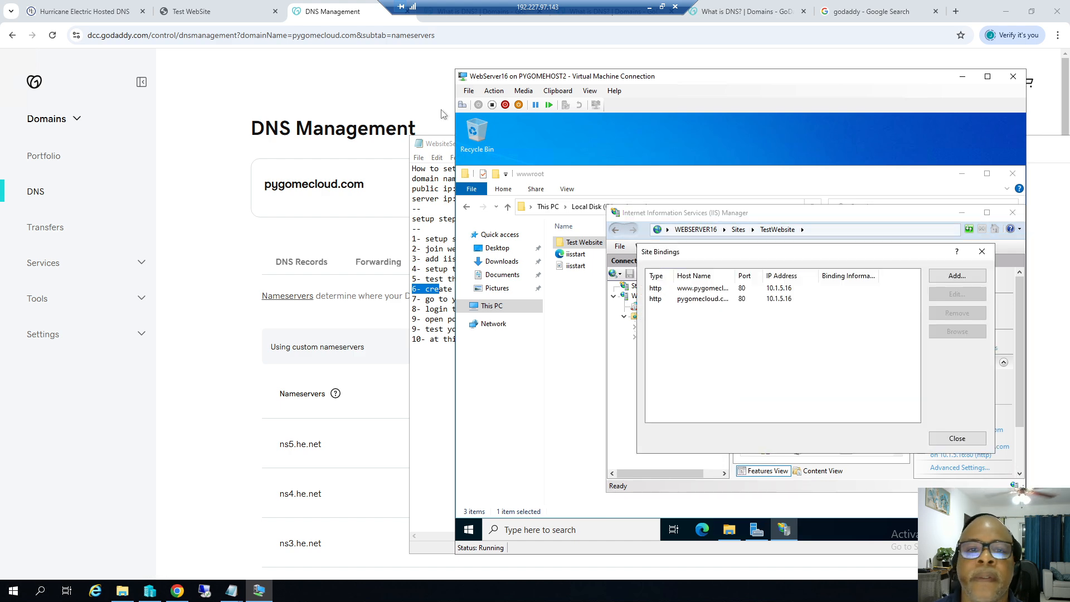
{"action": "left_click_drag", "start_coordinate": [440, 144], "coordinate": [331, 114]}
{"action": "left_click_drag", "start_coordinate": [246, 91], "coordinate": [156, 68]}
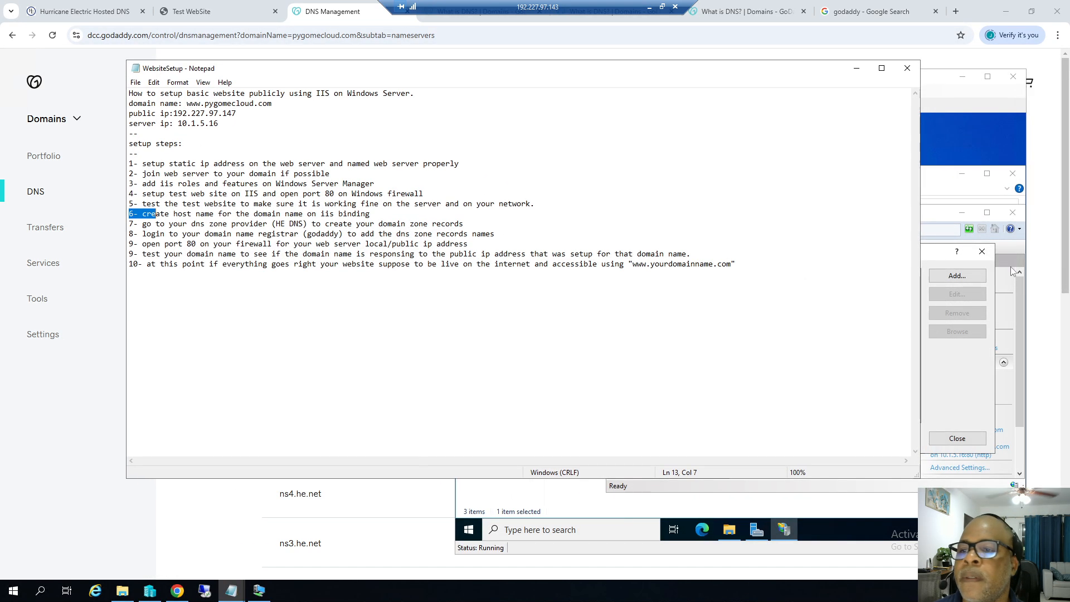
{"action": "left_click", "coordinate": [935, 259]}
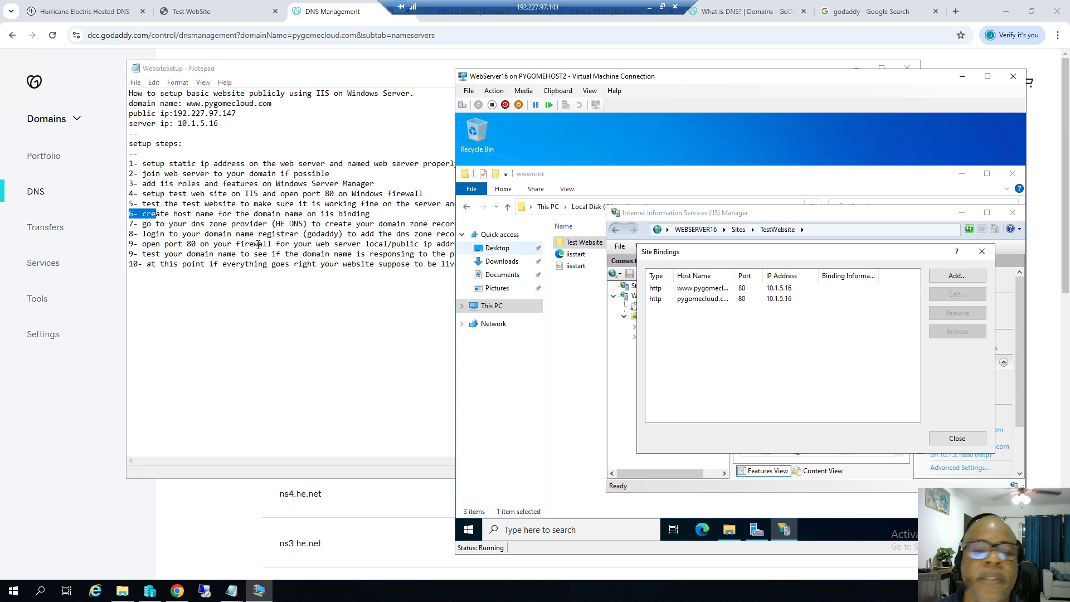
{"action": "left_click", "coordinate": [699, 289]}
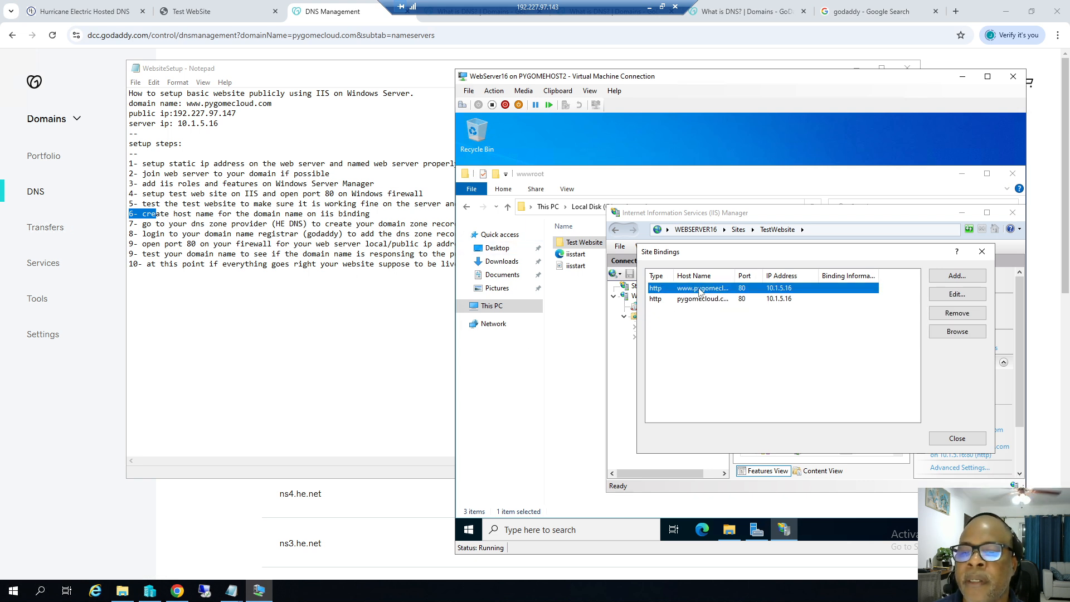
{"action": "left_click", "coordinate": [958, 295]}
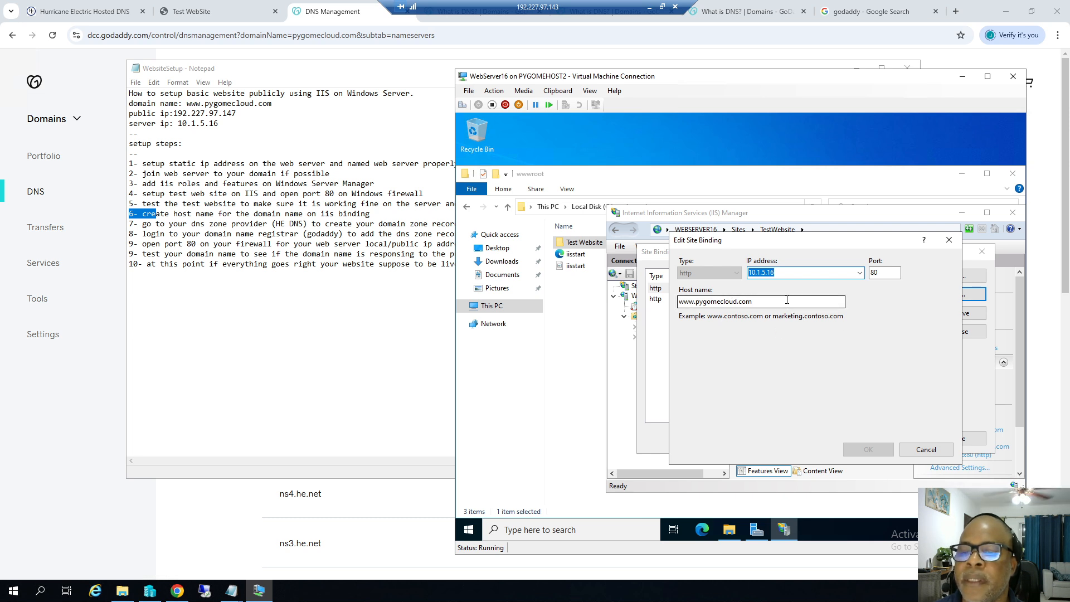
{"action": "left_click", "coordinate": [925, 449]}
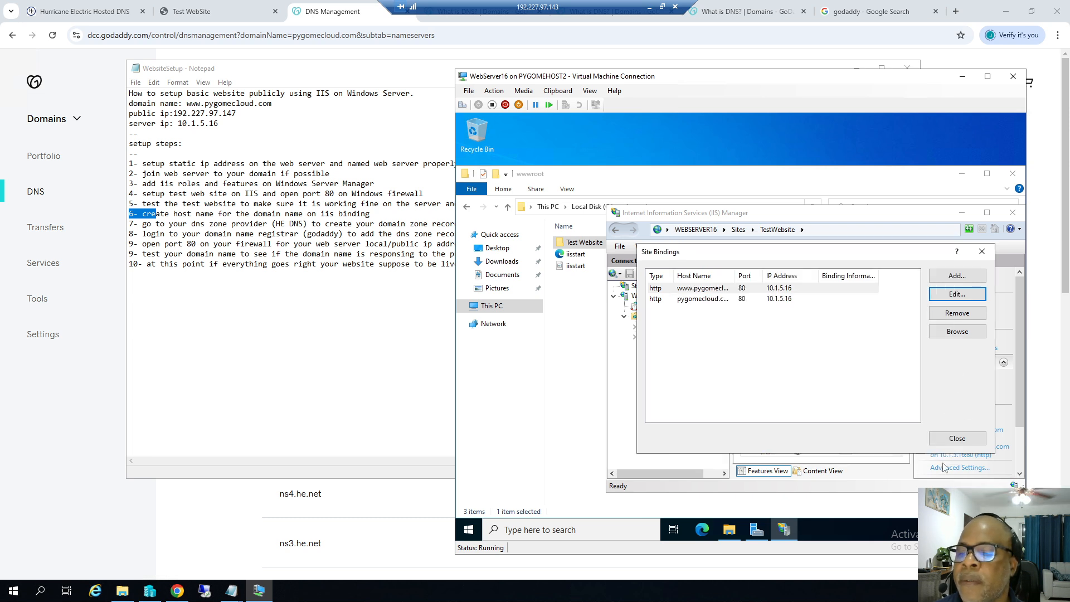
{"action": "left_click", "coordinate": [952, 440]}
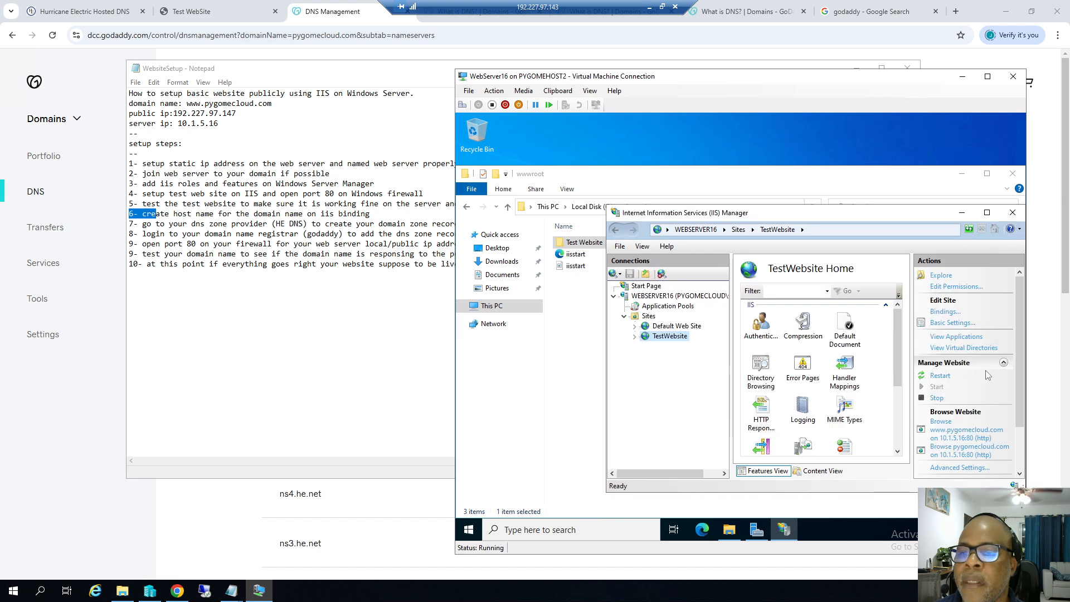
Close IIS Manager and the wwwroot folder, bringing the setup notes back.
{"action": "left_click", "coordinate": [1013, 213]}
{"action": "left_click", "coordinate": [1012, 174]}
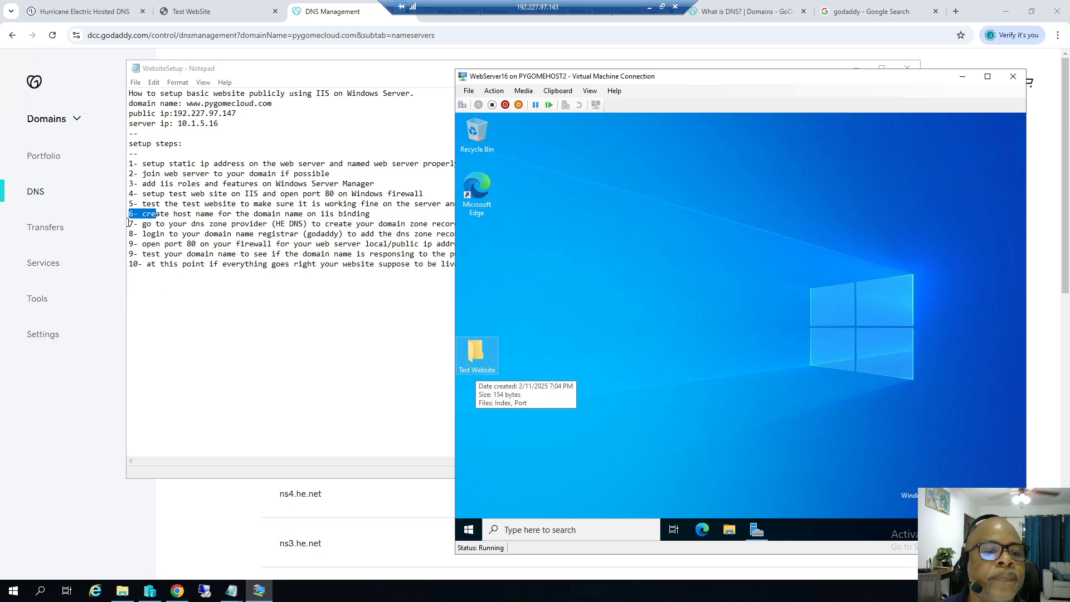
{"action": "left_click", "coordinate": [128, 222]}
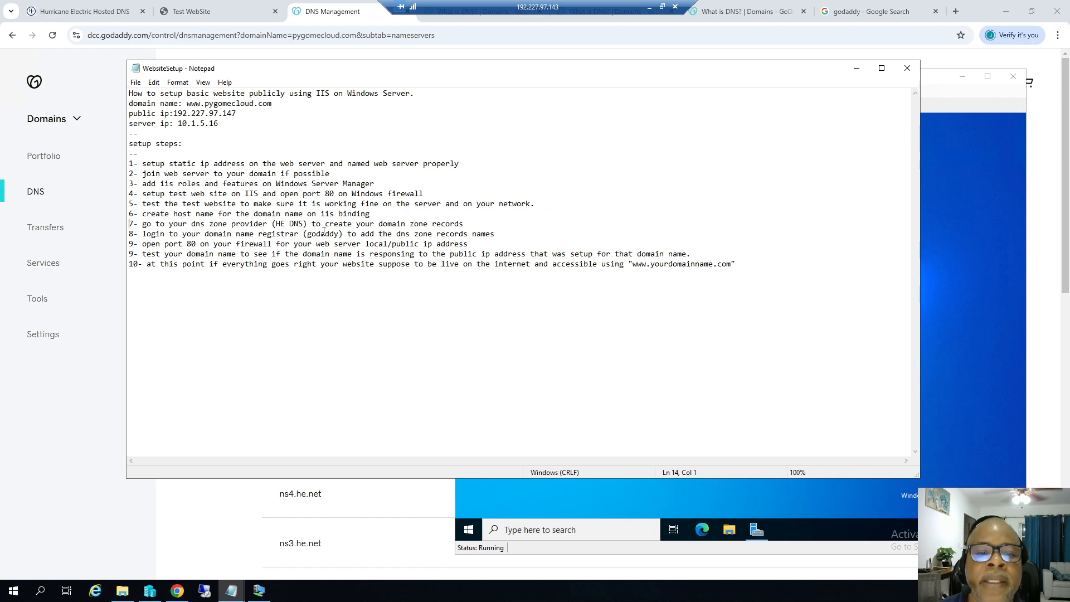
Mark the '9- open port 80' step in the notes, then return to the Hurricane Electric zone.
{"action": "left_click", "coordinate": [79, 13]}
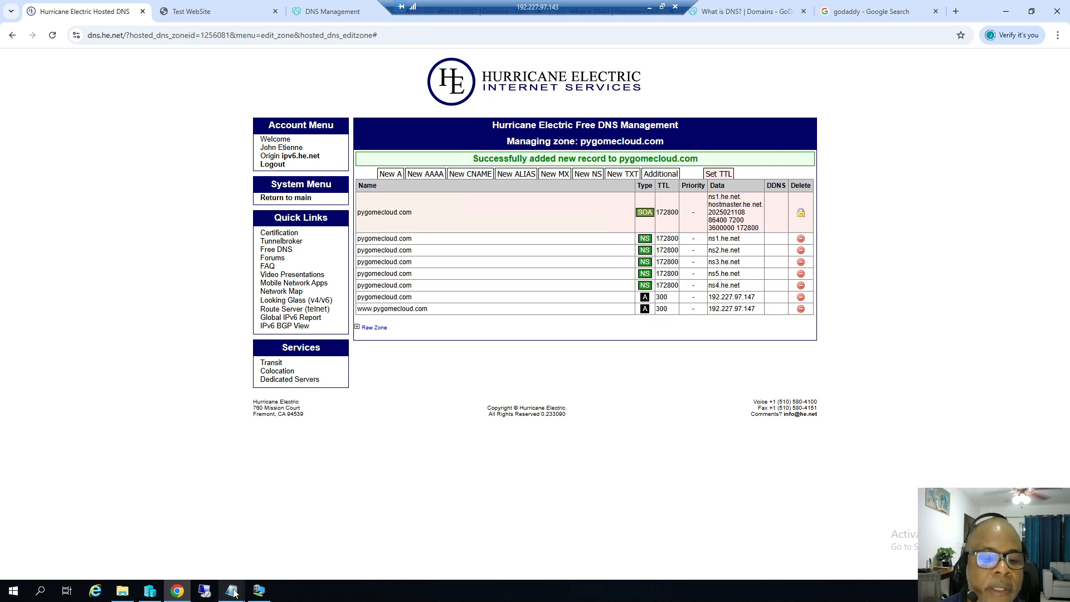
{"action": "mouse_move", "coordinate": [232, 589]}
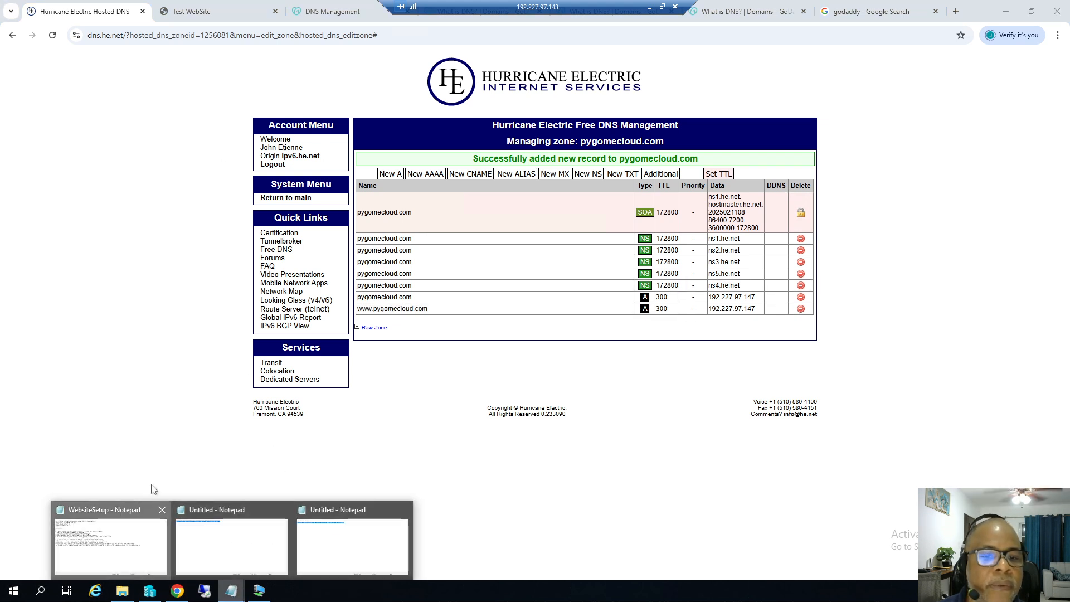
{"action": "left_click", "coordinate": [136, 518]}
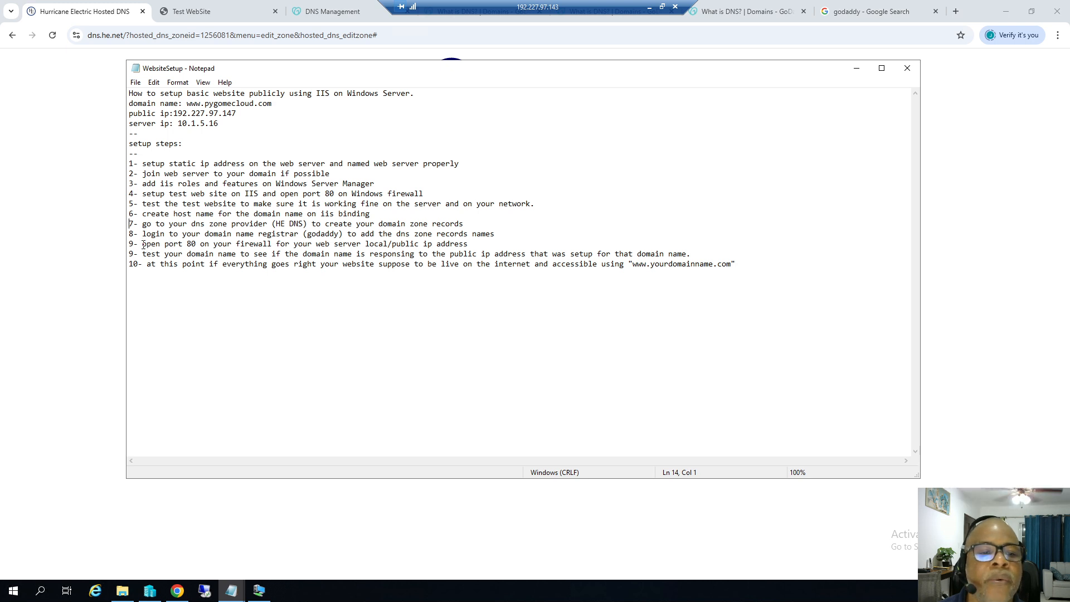
{"action": "left_click_drag", "start_coordinate": [130, 244], "coordinate": [178, 245]}
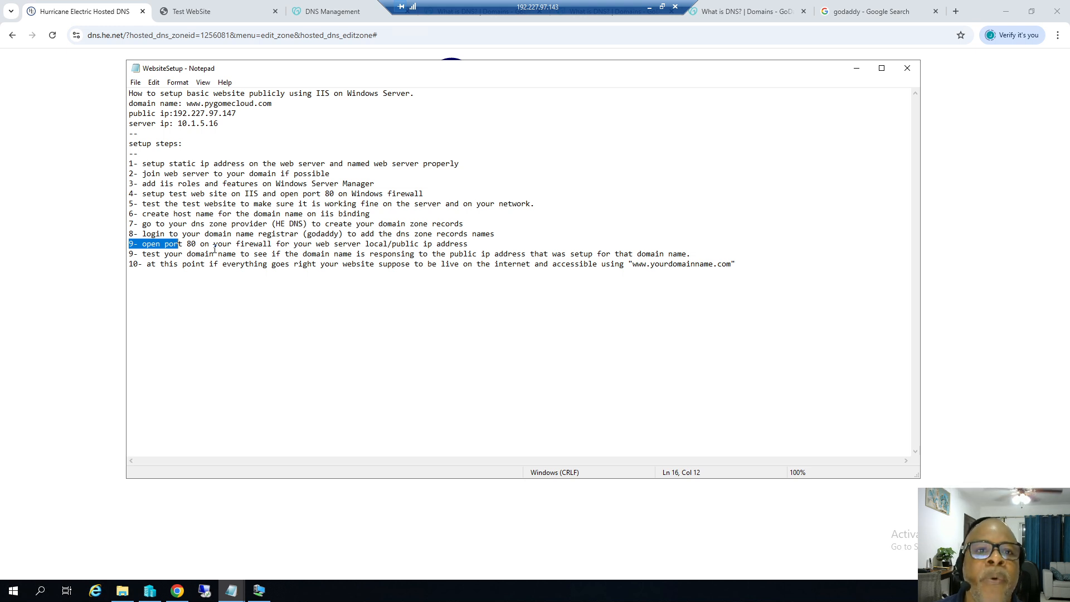
{"action": "left_click", "coordinate": [95, 15]}
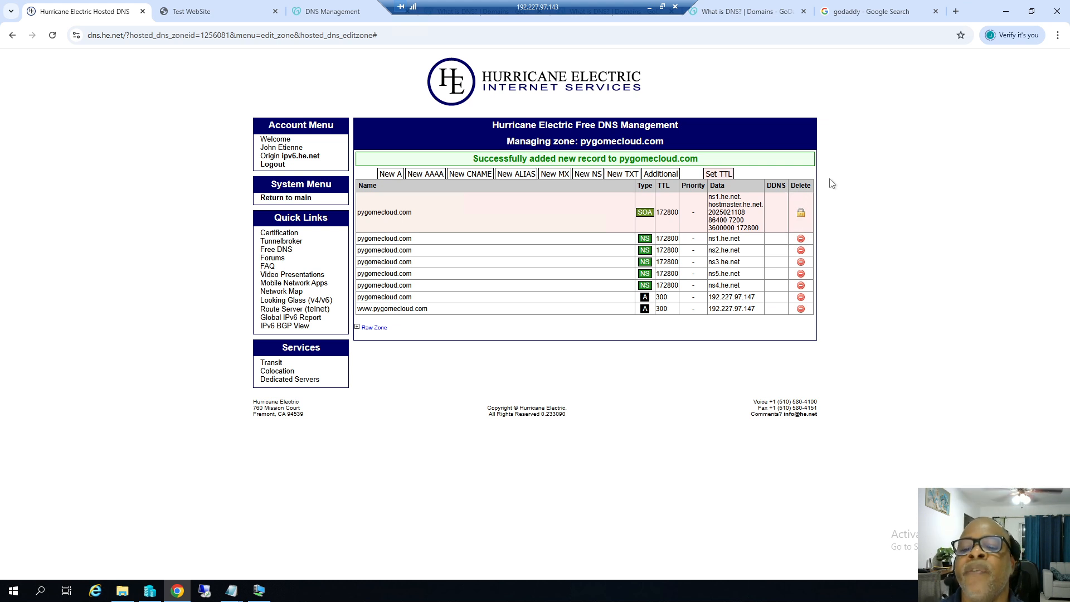
Minimize Chrome, both Notepad windows, the VM connection and Explorer to clear the desktop.
{"action": "left_click", "coordinate": [1006, 13]}
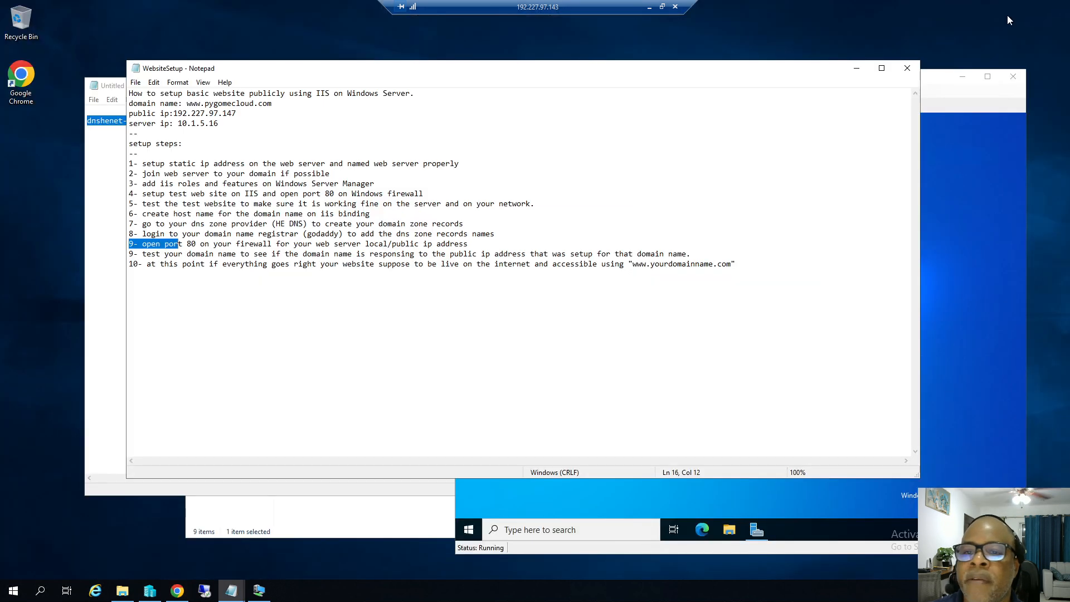
{"action": "left_click", "coordinate": [855, 69]}
{"action": "left_click", "coordinate": [958, 79]}
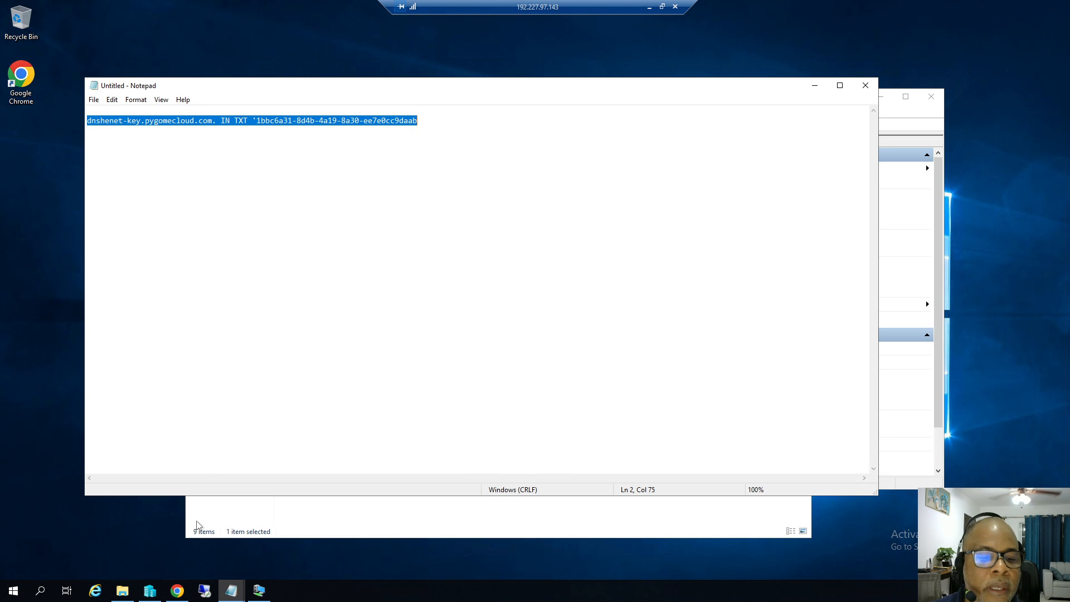
{"action": "left_click", "coordinate": [814, 85]}
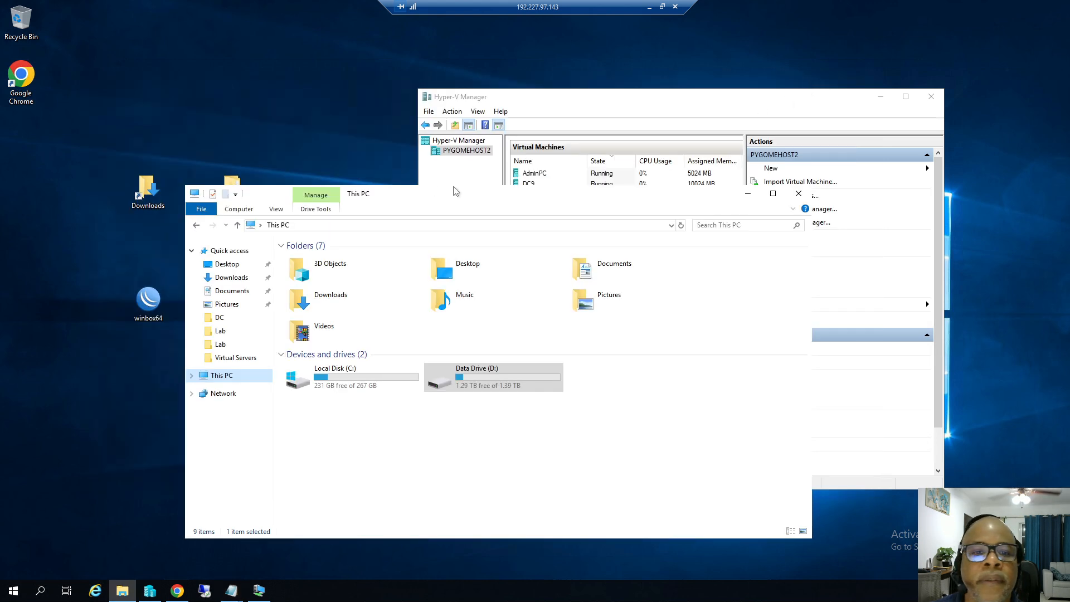
{"action": "left_click", "coordinate": [747, 194]}
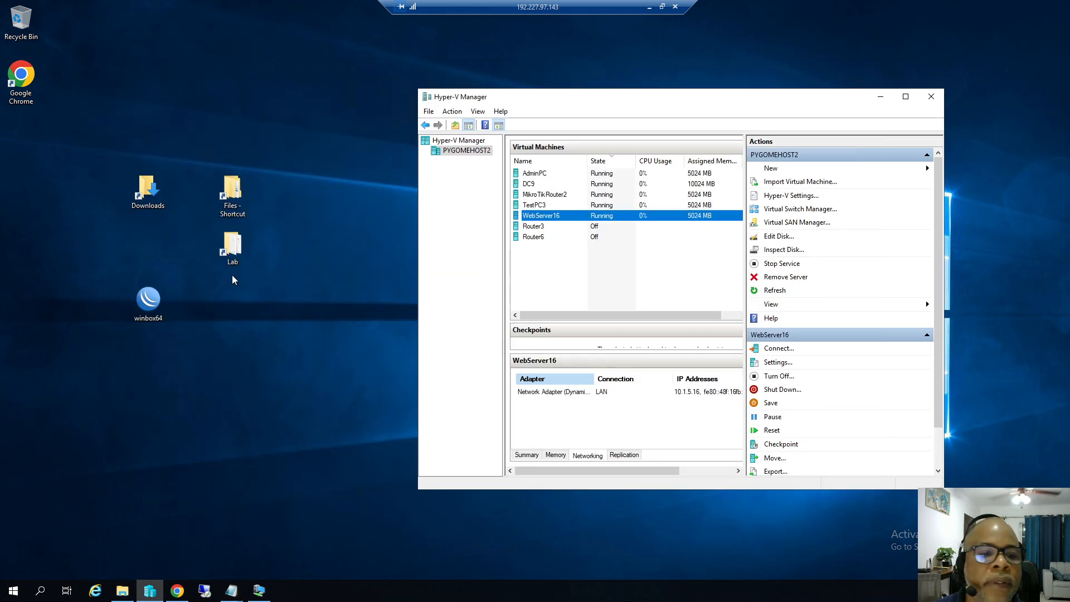
Log in to the MikroTik router at 192.227.97.144 with WinBox, retyping the password after a failure.
{"action": "double_click", "coordinate": [149, 301]}
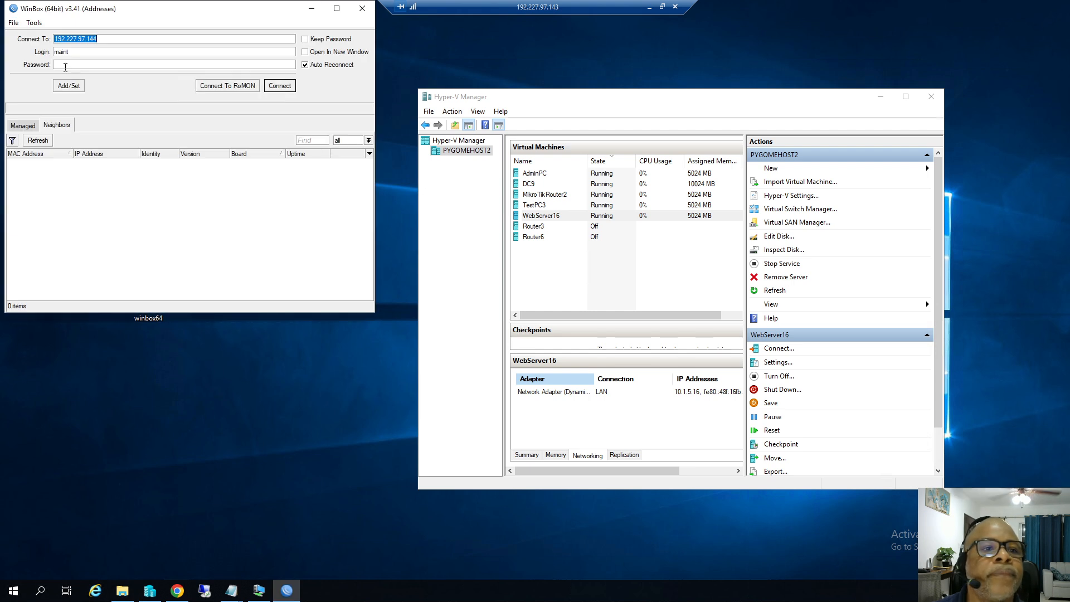
{"action": "left_click", "coordinate": [72, 65]}
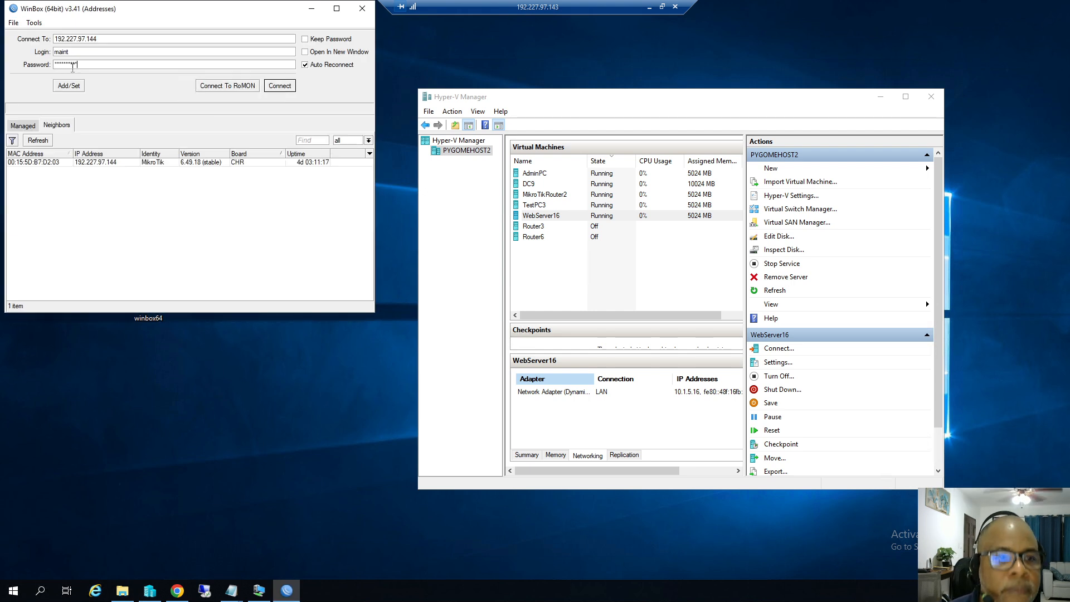
{"action": "left_click", "coordinate": [278, 86]}
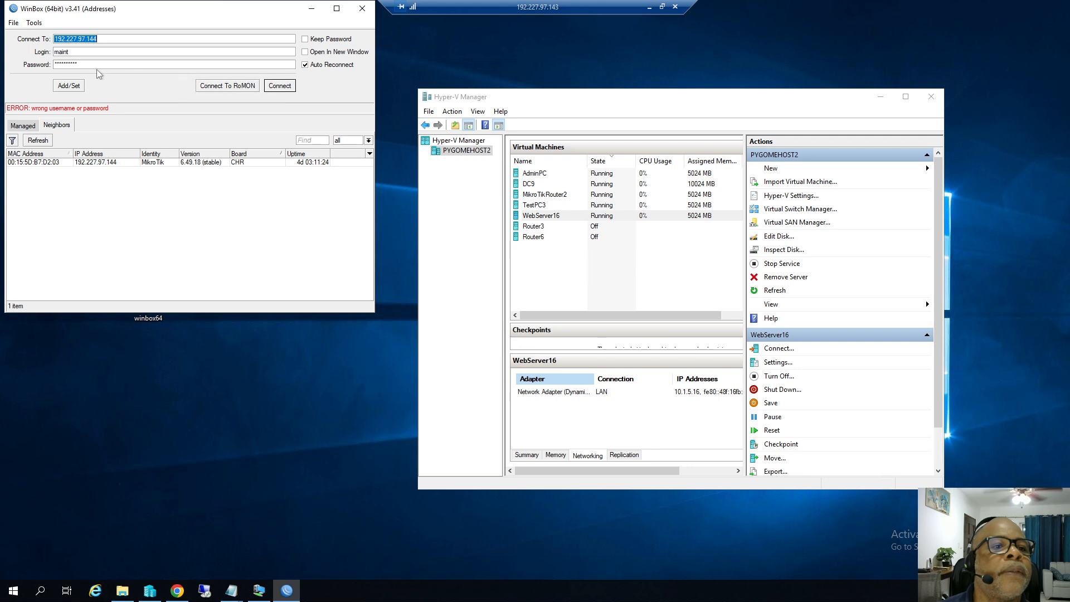
{"action": "left_click_drag", "start_coordinate": [88, 65], "coordinate": [30, 60]}
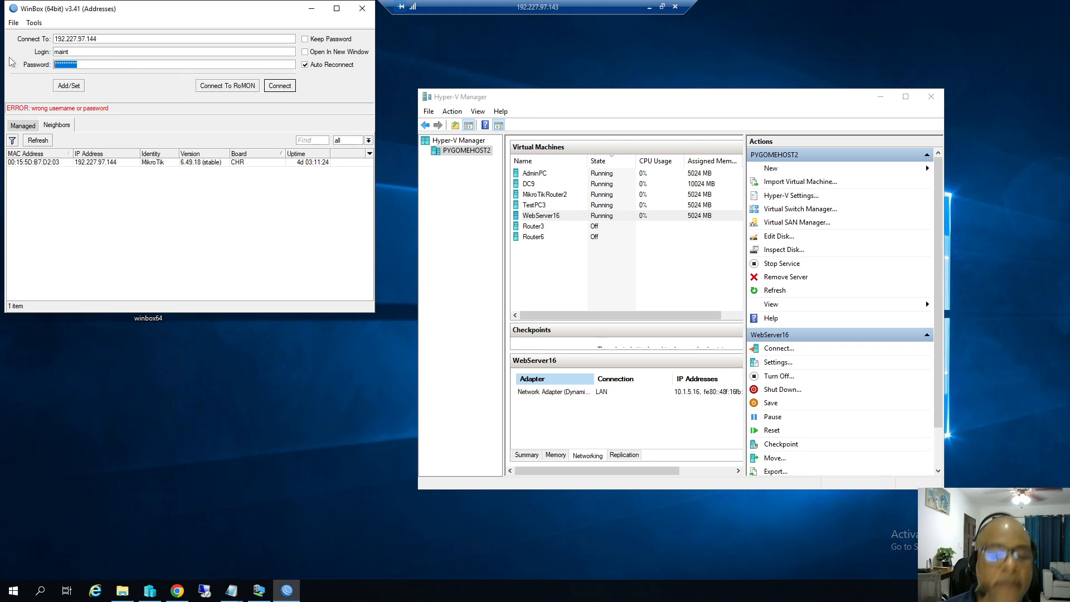
{"action": "type", "text": "*"}
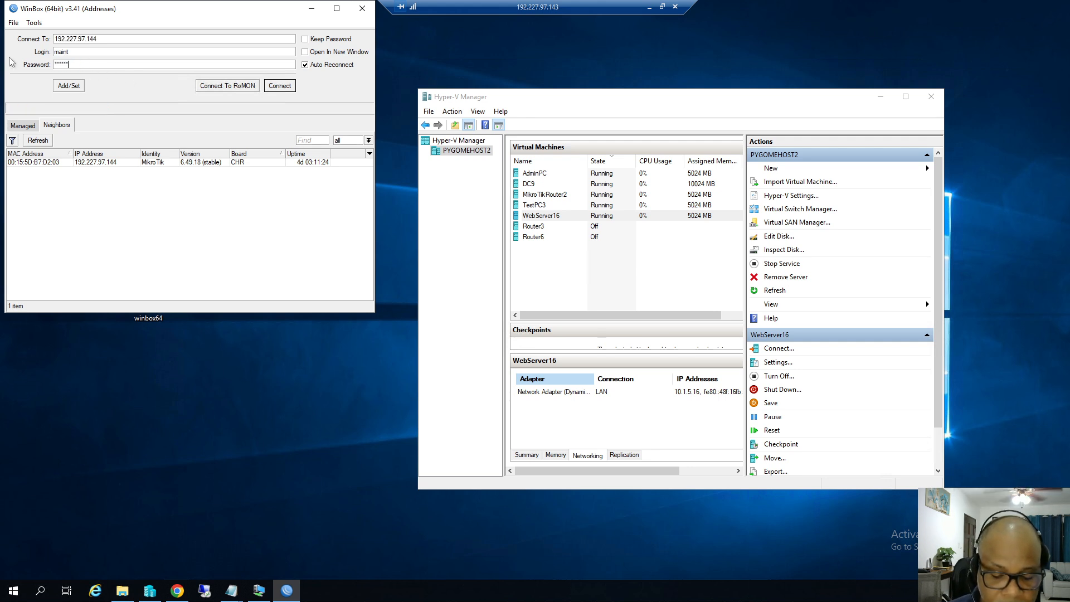
{"action": "left_click", "coordinate": [277, 87]}
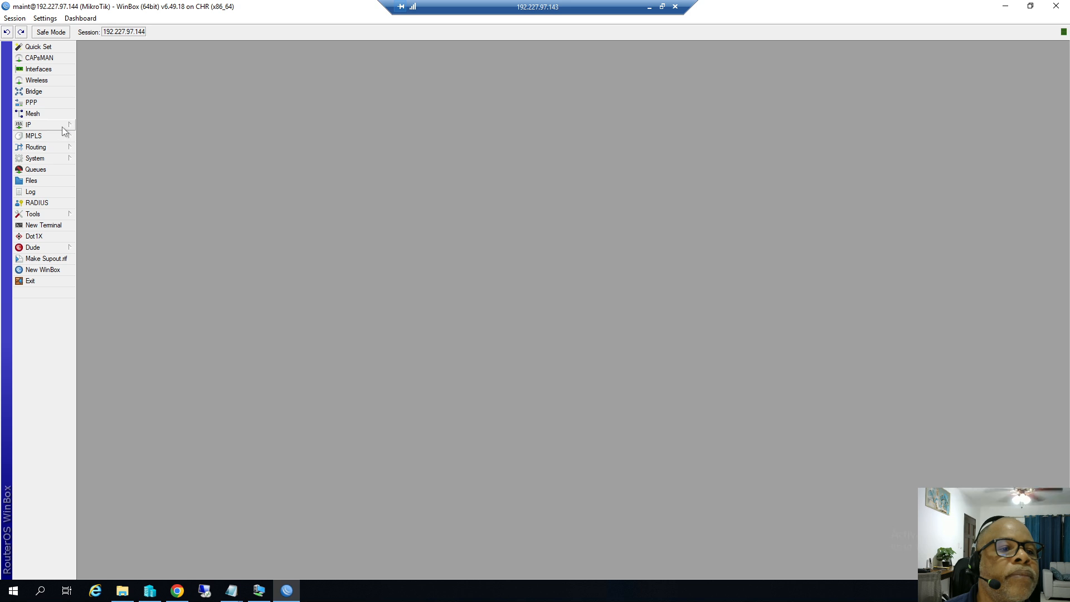
Open IP > Firewall NAT and copy the existing TestPC RDP port-forward rule.
{"action": "left_click", "coordinate": [54, 126]}
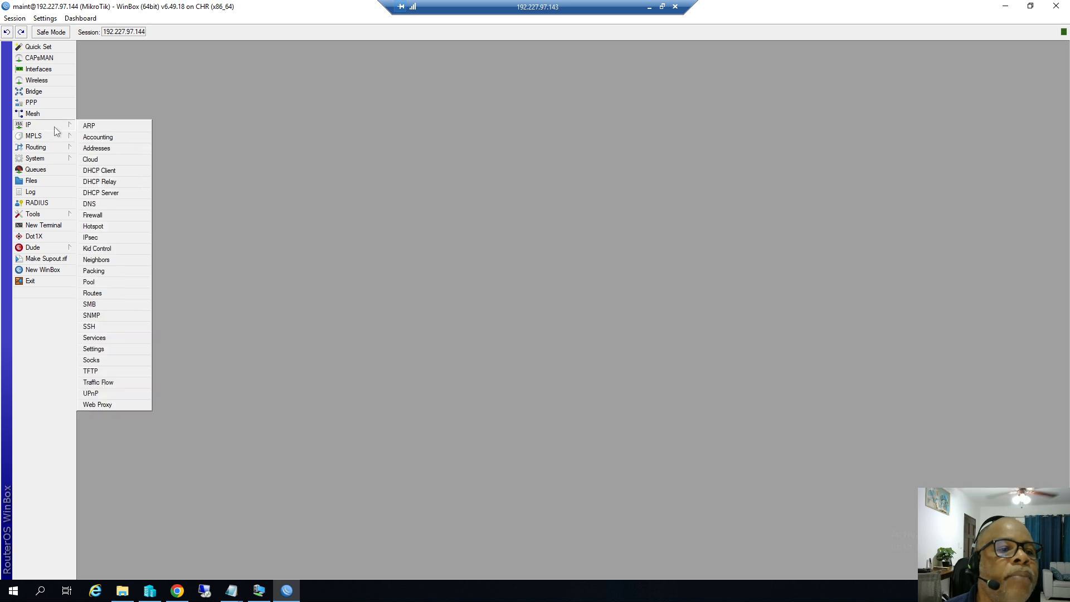
{"action": "left_click", "coordinate": [104, 216]}
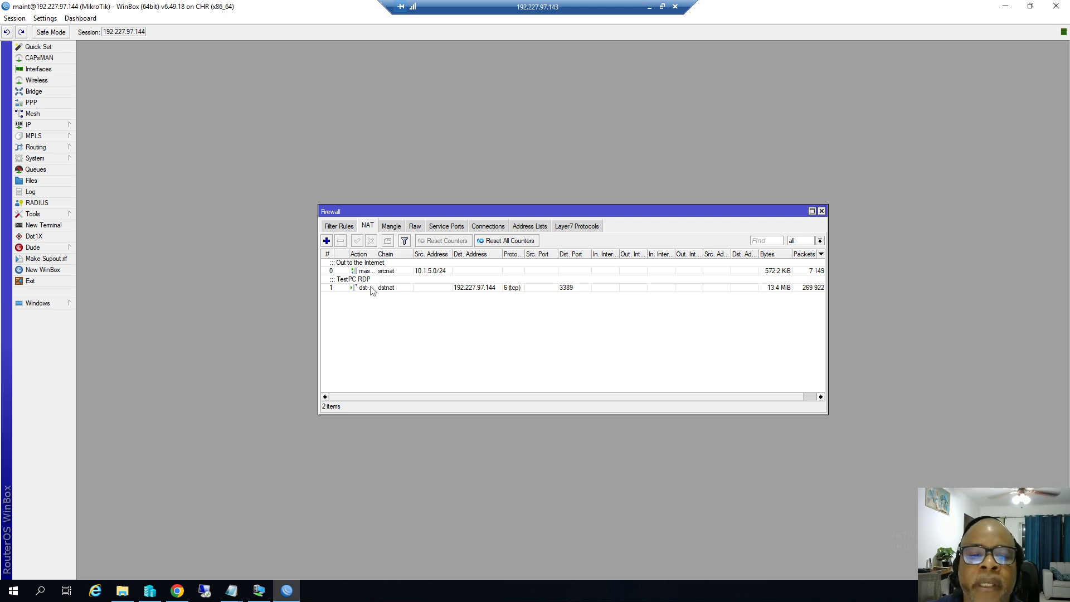
{"action": "double_click", "coordinate": [372, 290]}
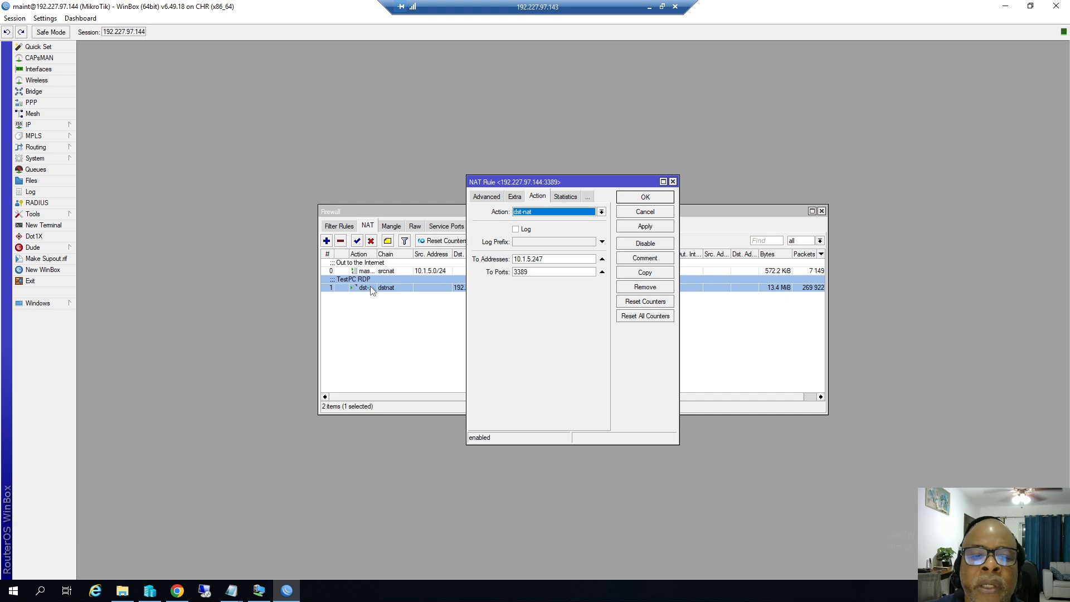
{"action": "left_click", "coordinate": [636, 277]}
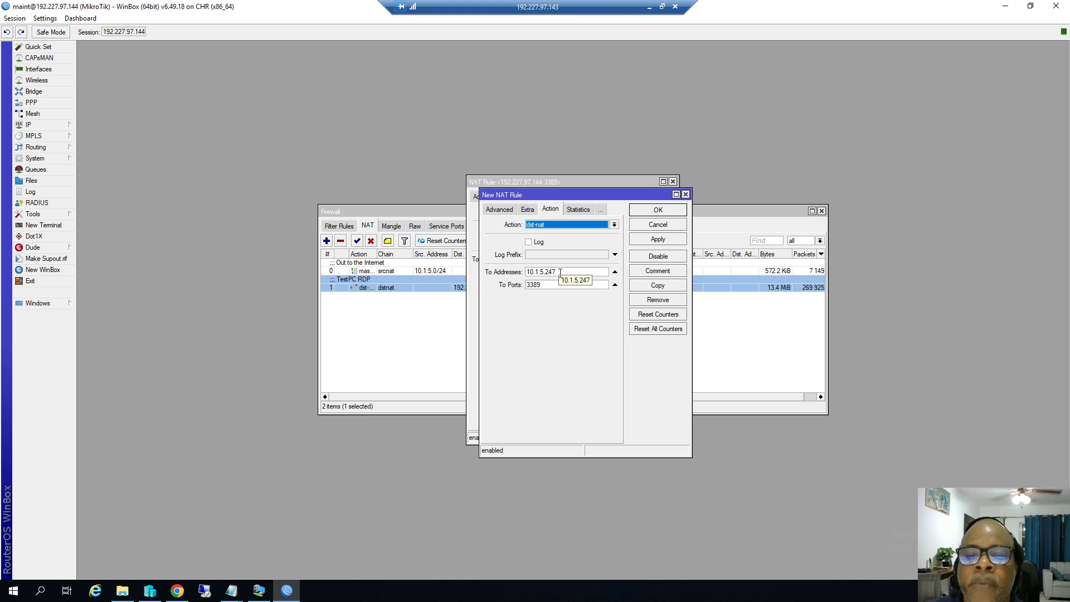
On the copy, change the forward-to address's last digit to 1 and both ports from 3389 to 80.
{"action": "left_click", "coordinate": [560, 272]}
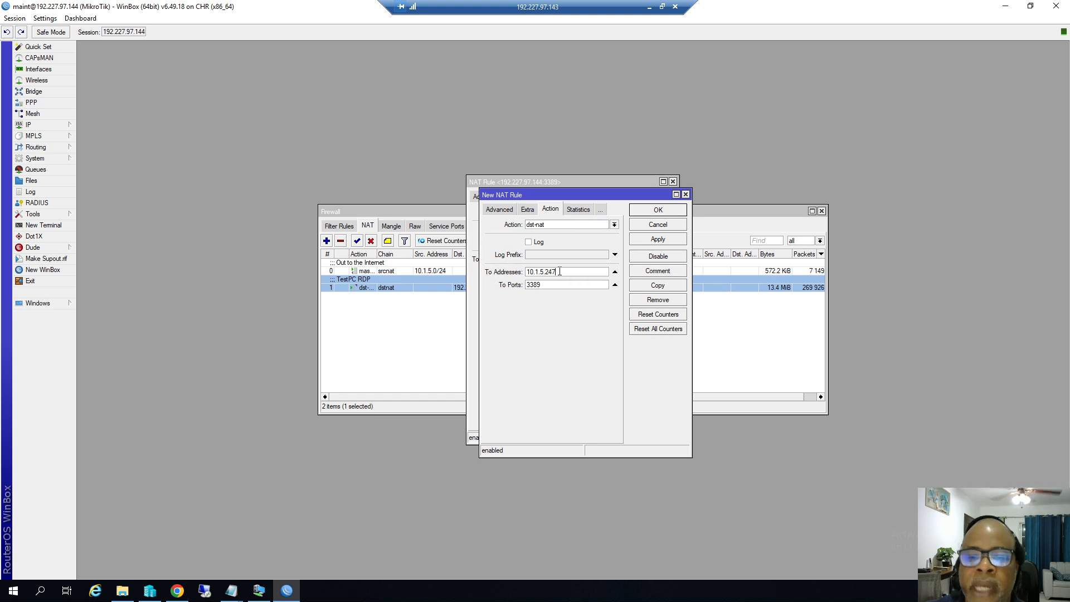
{"action": "key", "text": "BackSpace"}
{"action": "key", "text": "BackSpace"}
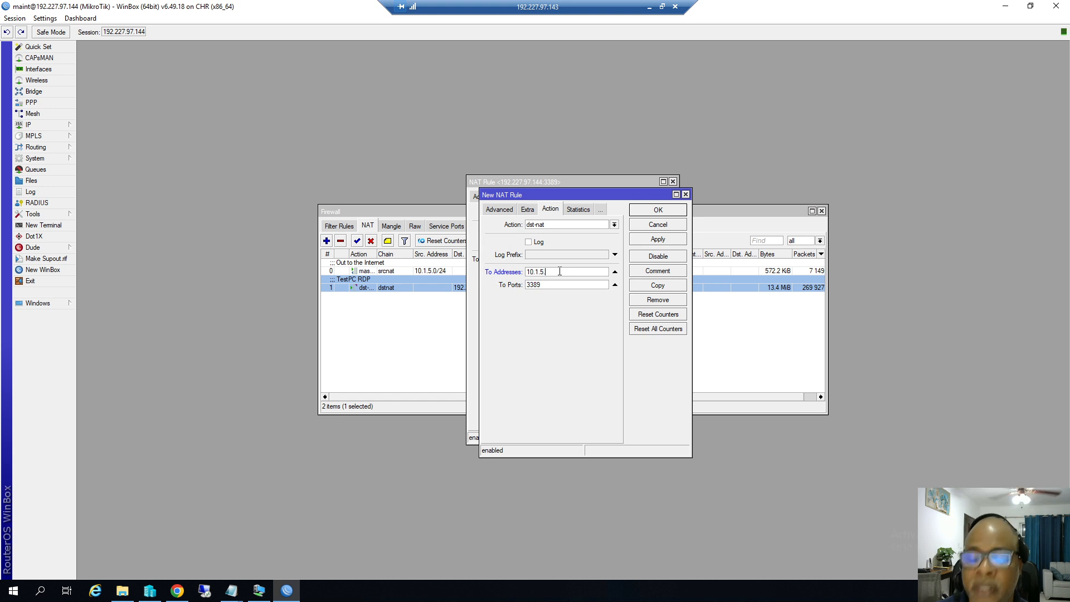
{"action": "type", "text": "16"}
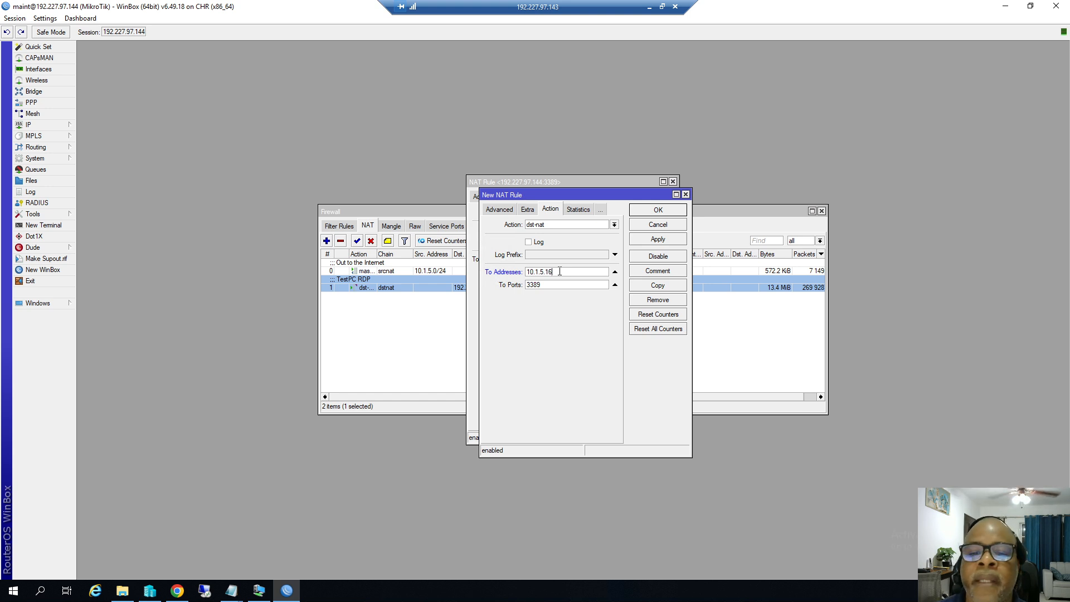
{"action": "left_click_drag", "start_coordinate": [544, 285], "coordinate": [500, 298]}
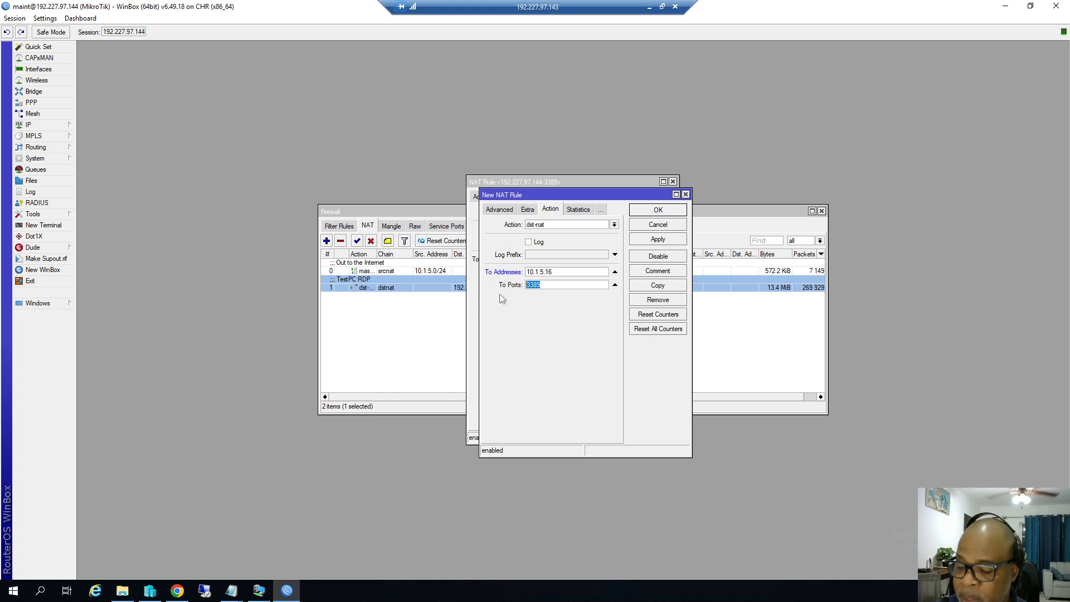
{"action": "type", "text": "80"}
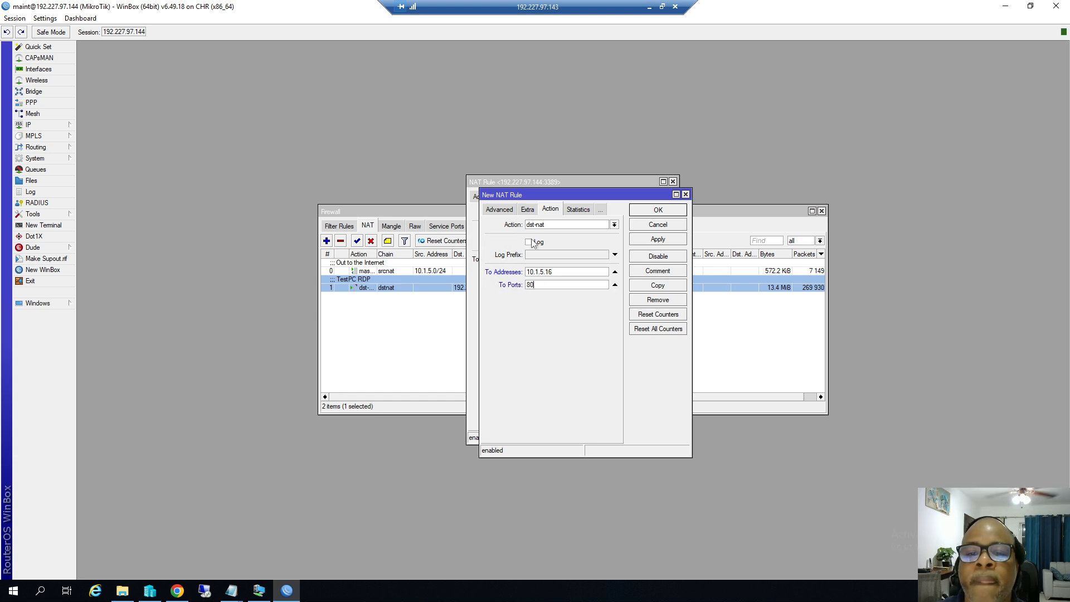
{"action": "left_click", "coordinate": [505, 216]}
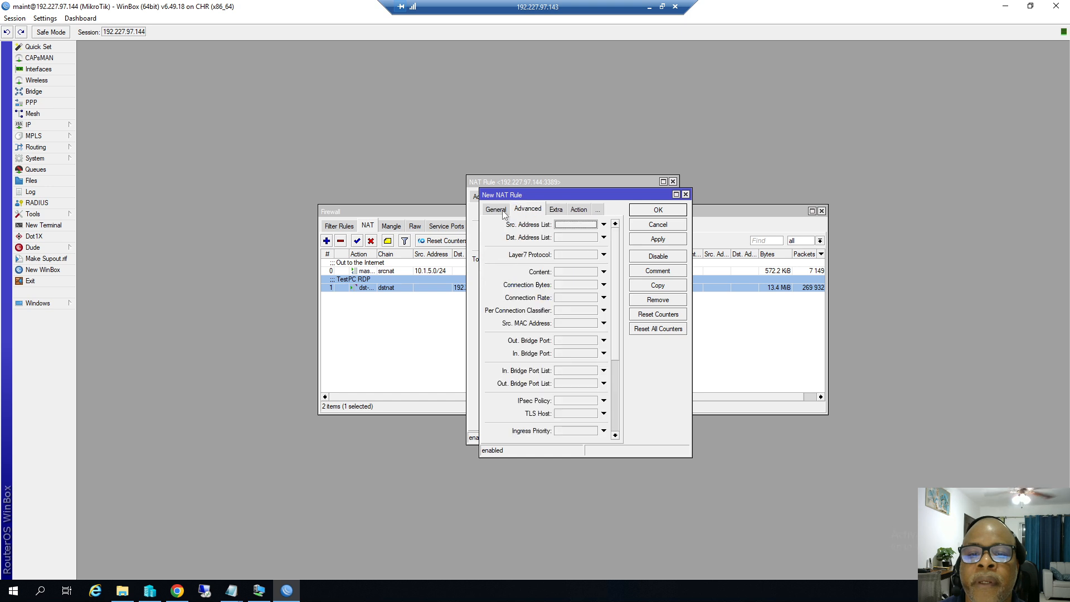
{"action": "left_click", "coordinate": [494, 211]}
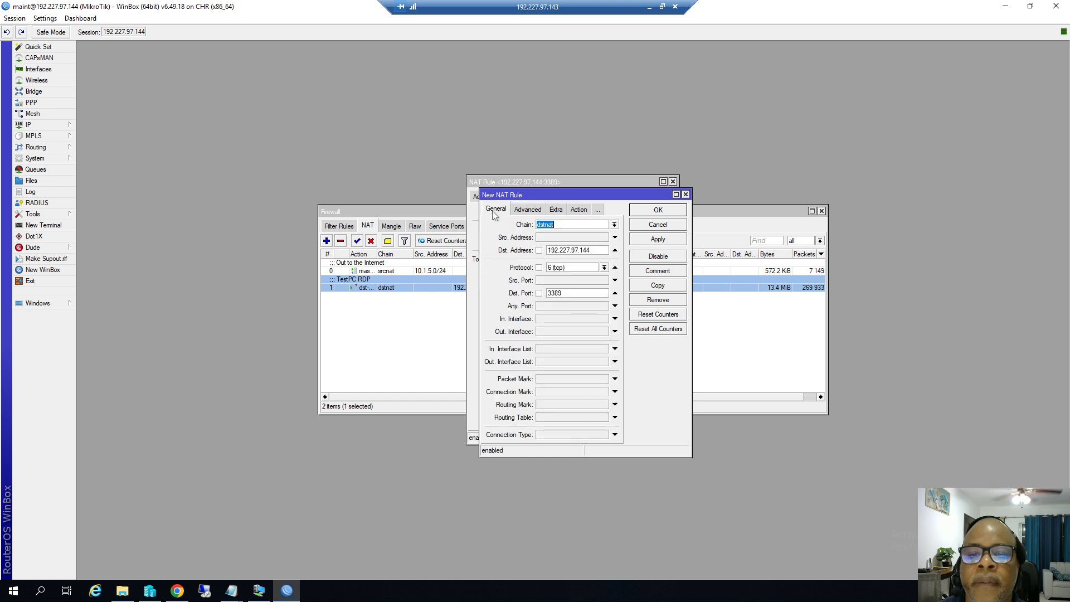
{"action": "double_click", "coordinate": [562, 291]}
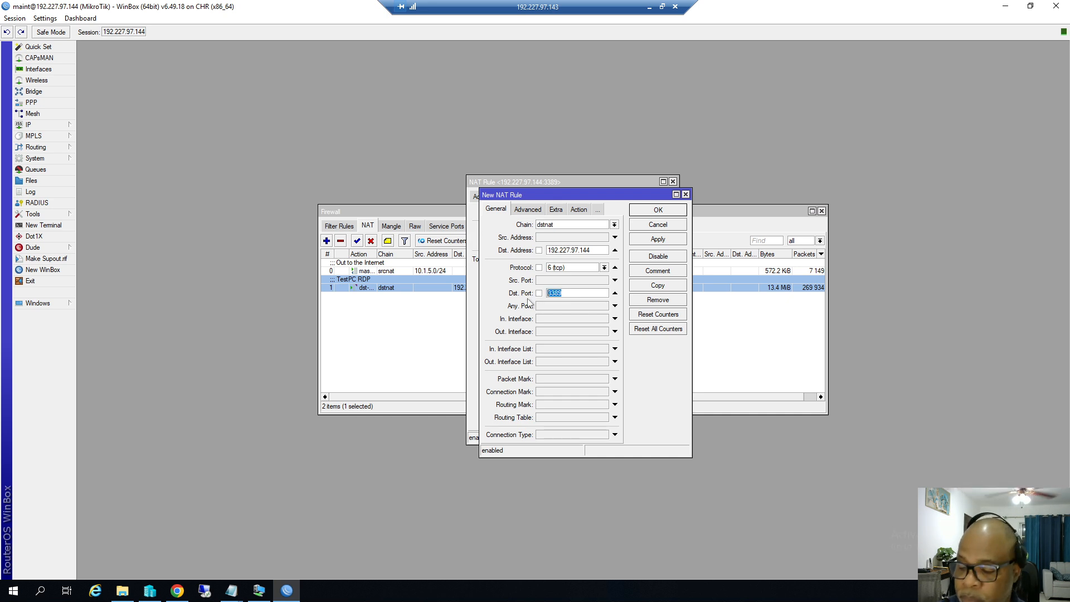
{"action": "type", "text": "80"}
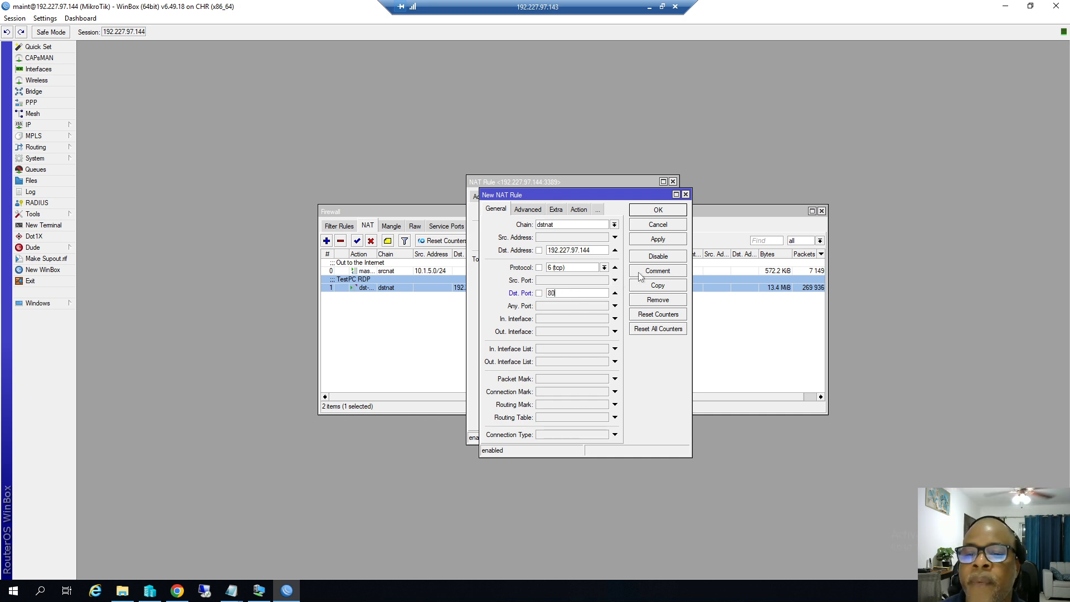
Comment the new rule 'Test WebSite' and save it to the NAT list.
{"action": "left_click", "coordinate": [648, 277]}
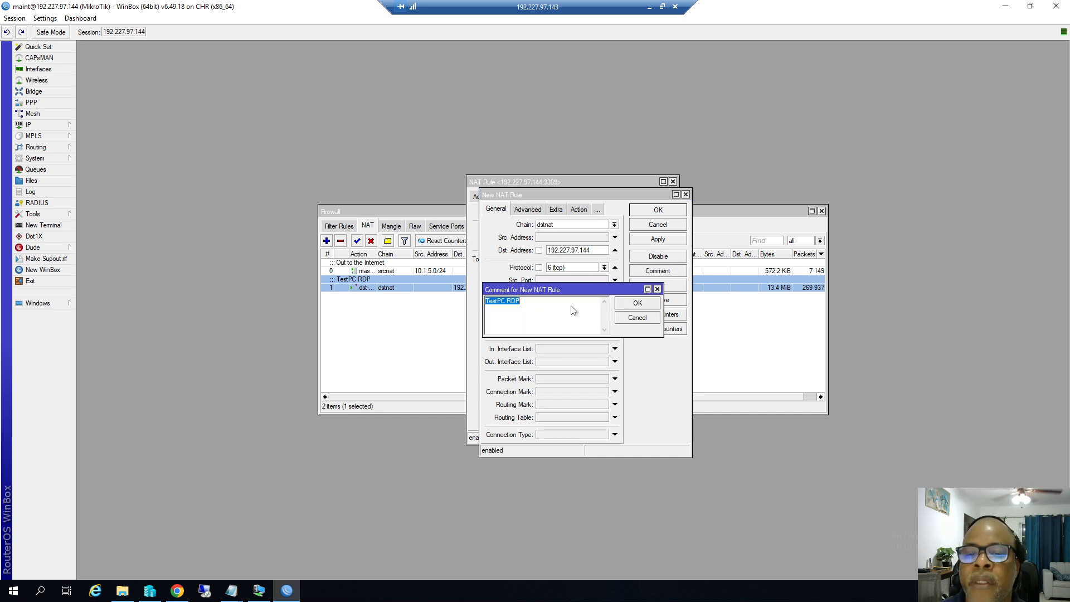
{"action": "left_click", "coordinate": [523, 304]}
{"action": "left_click_drag", "start_coordinate": [523, 303], "coordinate": [480, 310]}
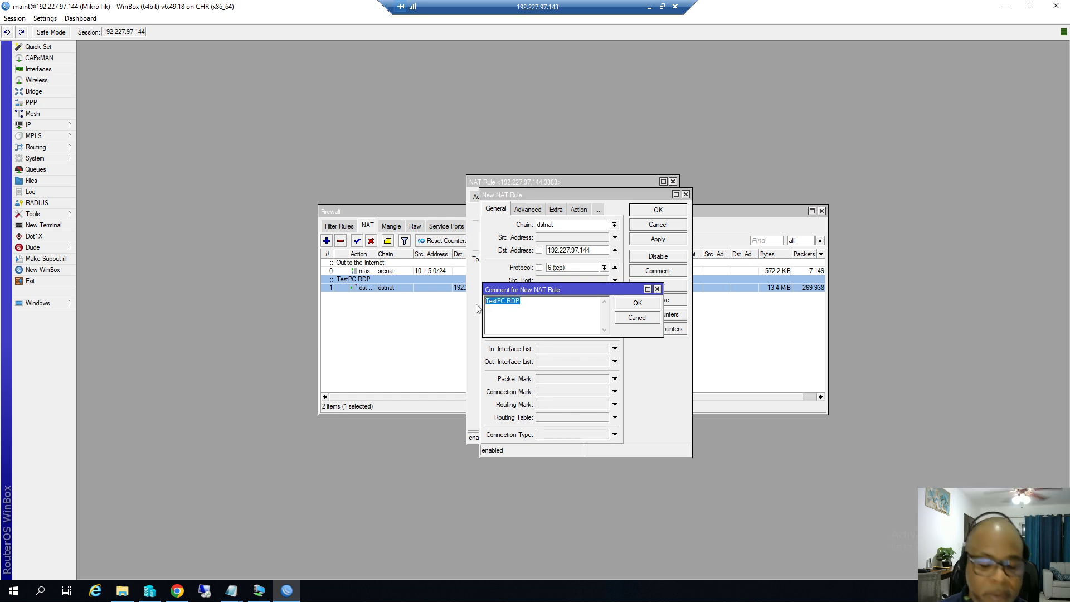
{"action": "type", "text": "T"}
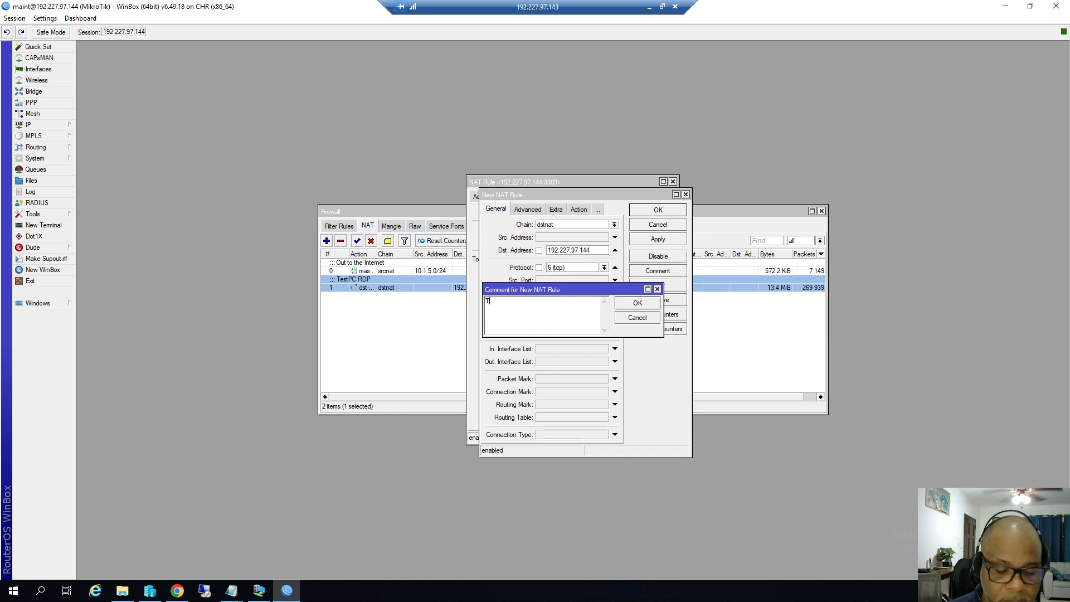
{"action": "type", "text": "est W"}
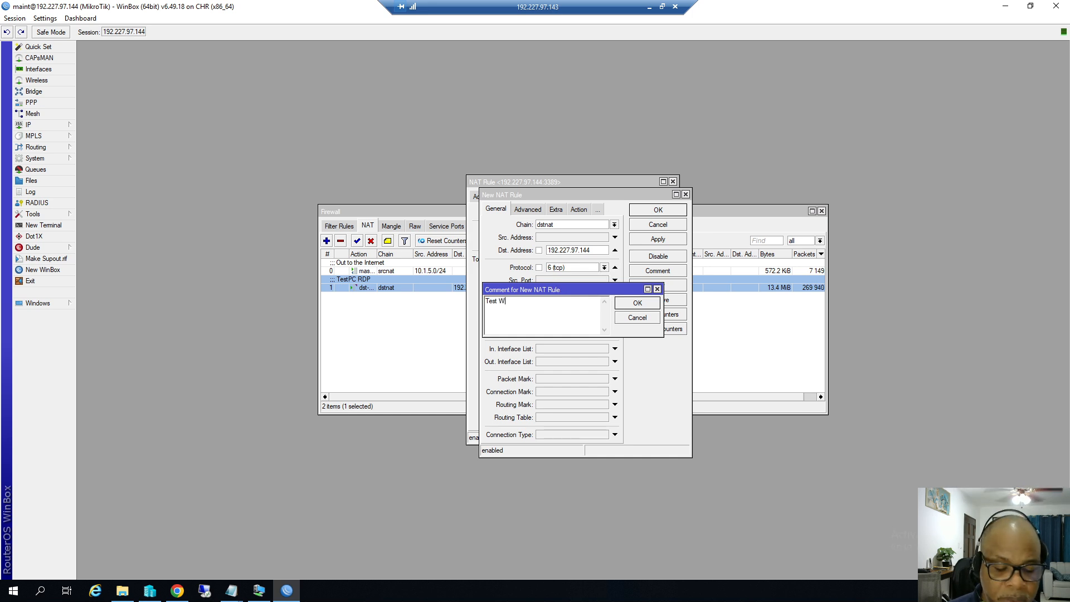
{"action": "type", "text": "eb"}
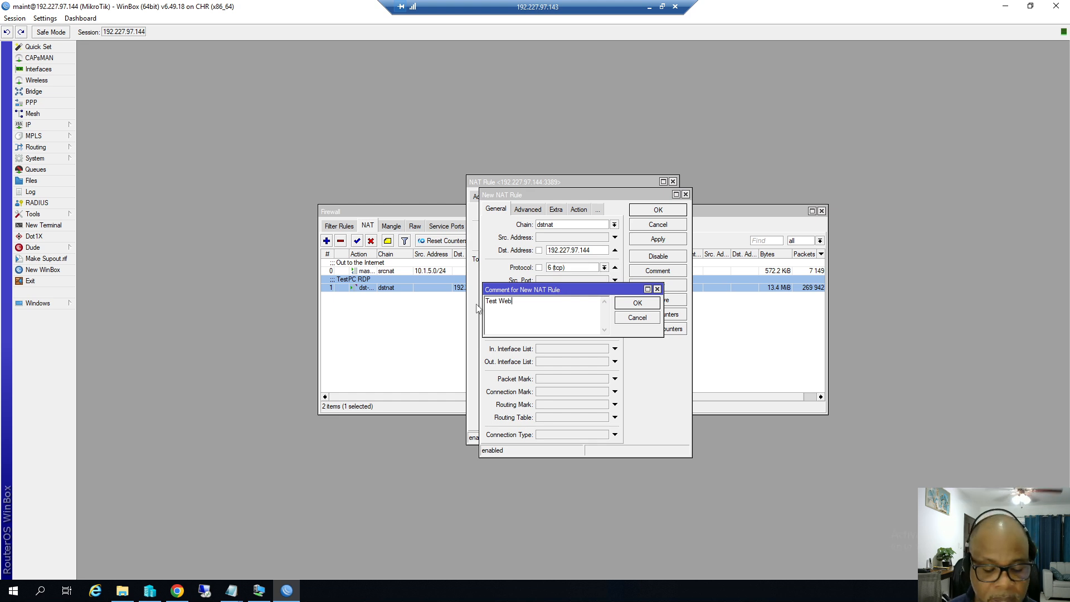
{"action": "type", "text": "Site"}
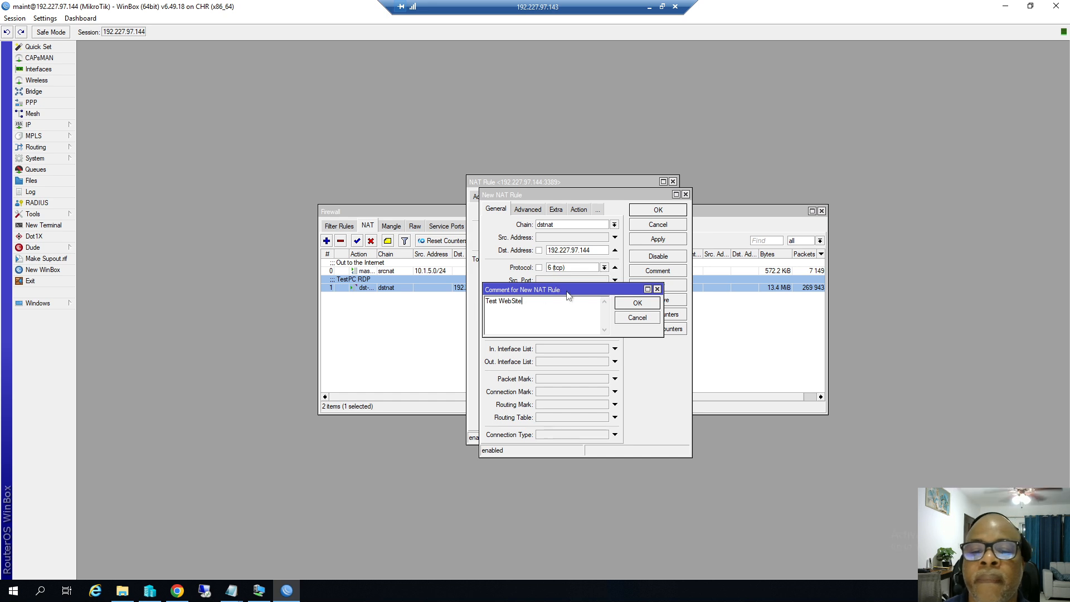
{"action": "left_click", "coordinate": [635, 307]}
{"action": "left_click", "coordinate": [646, 241]}
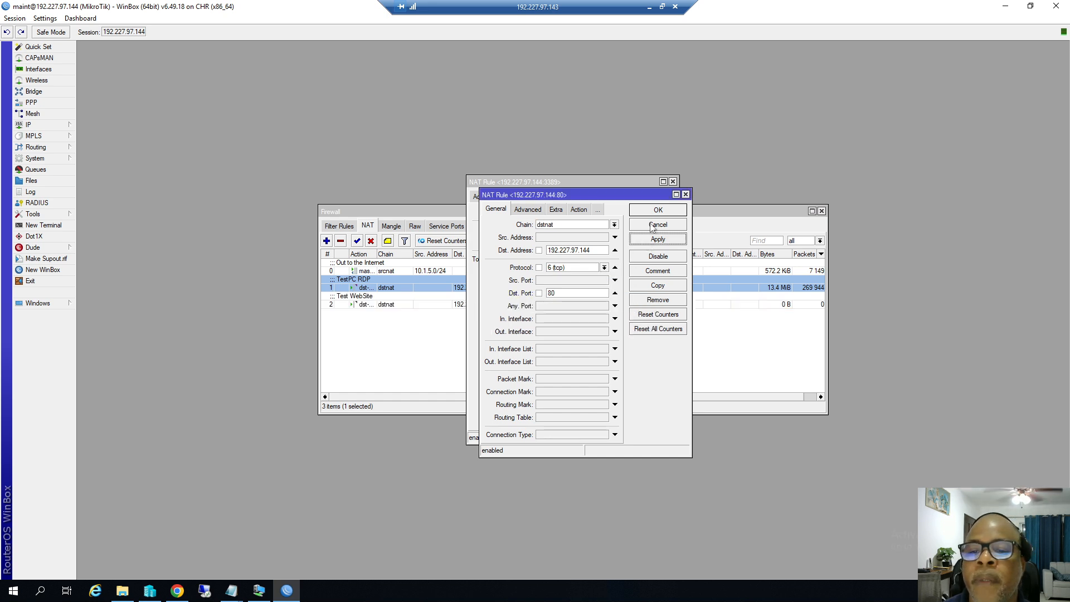
Close the leftover rule windows and change the Test WebSite rule's Dst. Address to 192.227.97.147.
{"action": "left_click", "coordinate": [657, 212]}
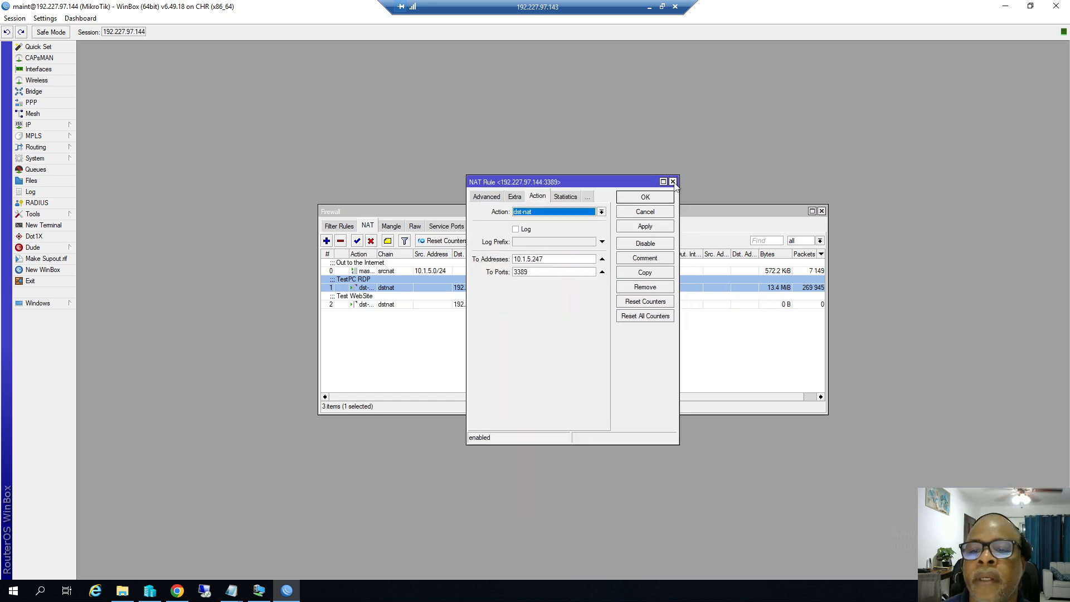
{"action": "left_click", "coordinate": [673, 181]}
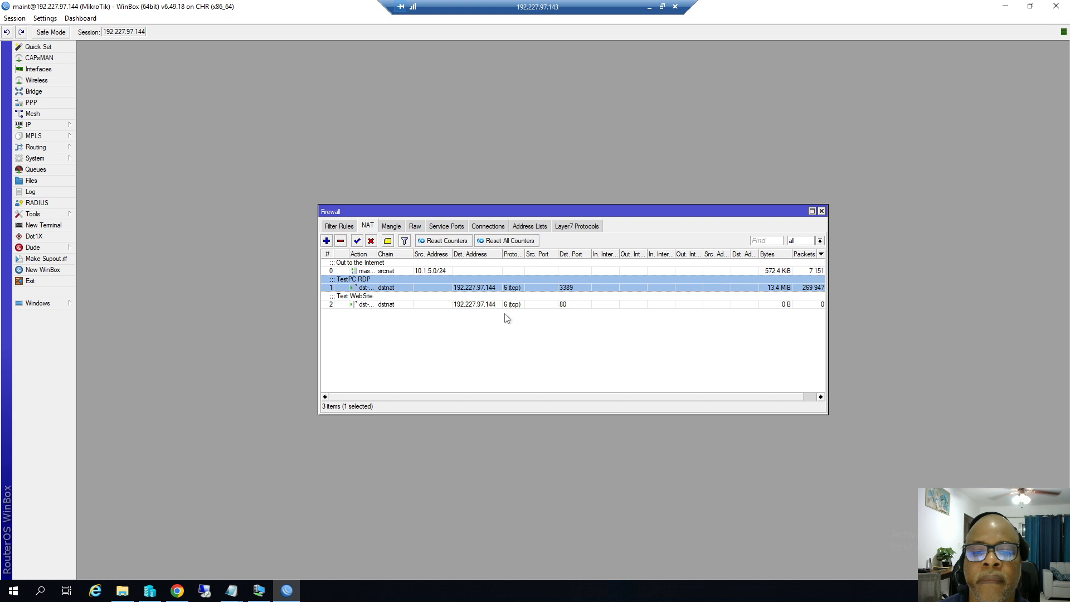
{"action": "double_click", "coordinate": [406, 304]}
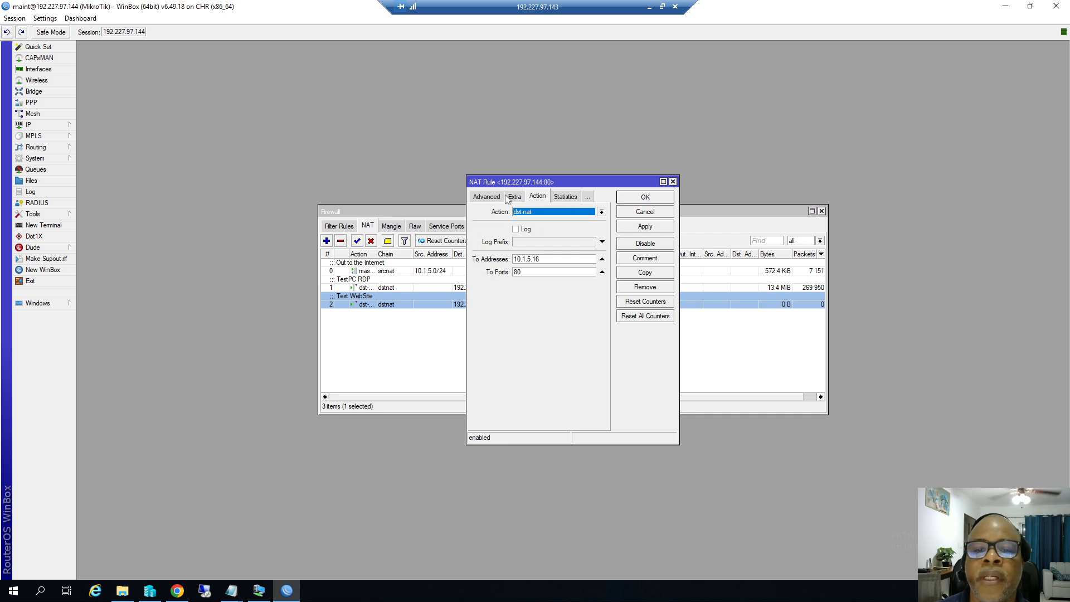
{"action": "left_click", "coordinate": [489, 198]}
{"action": "left_click", "coordinate": [485, 197]}
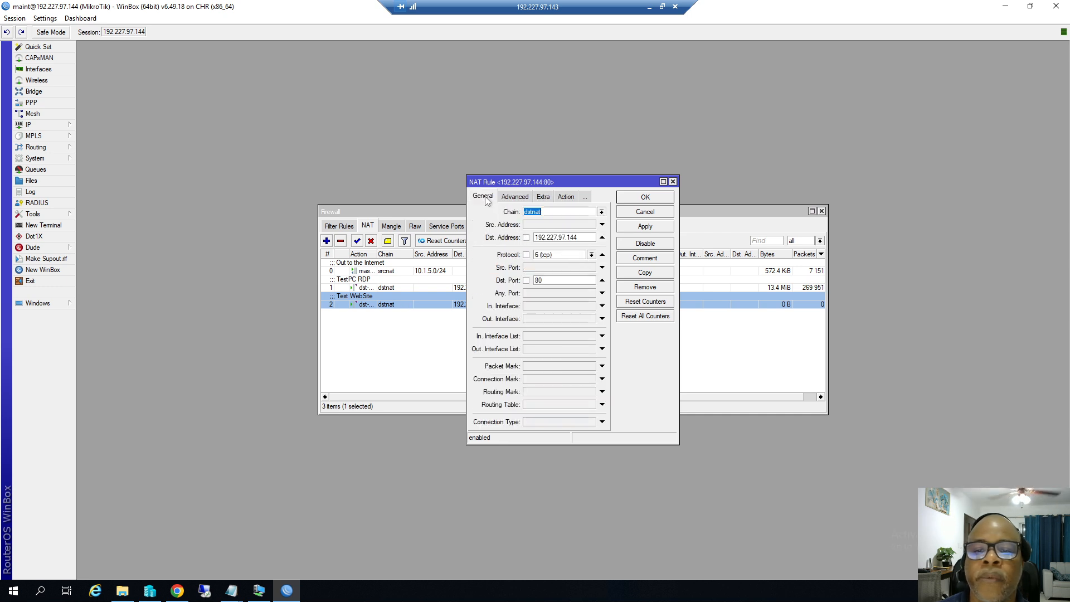
{"action": "left_click", "coordinate": [579, 237]}
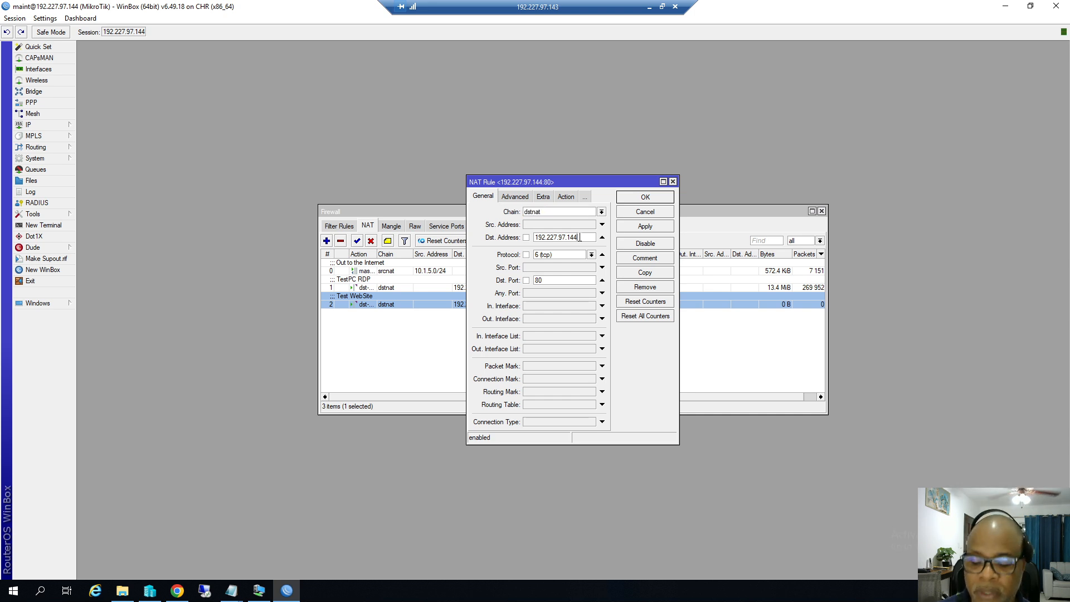
{"action": "key", "text": "BackSpace"}
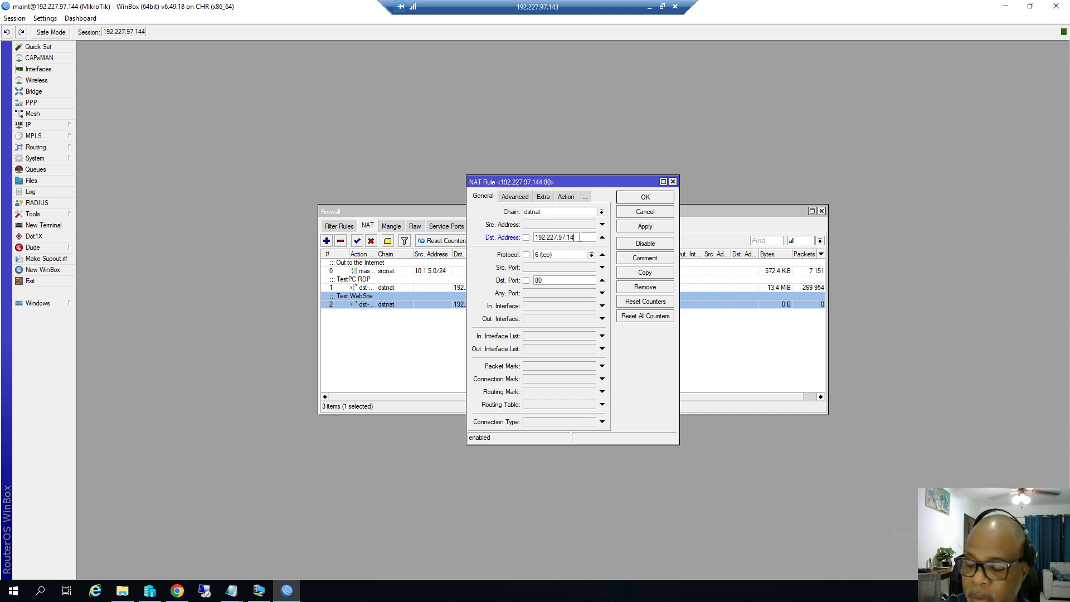
{"action": "type", "text": "7"}
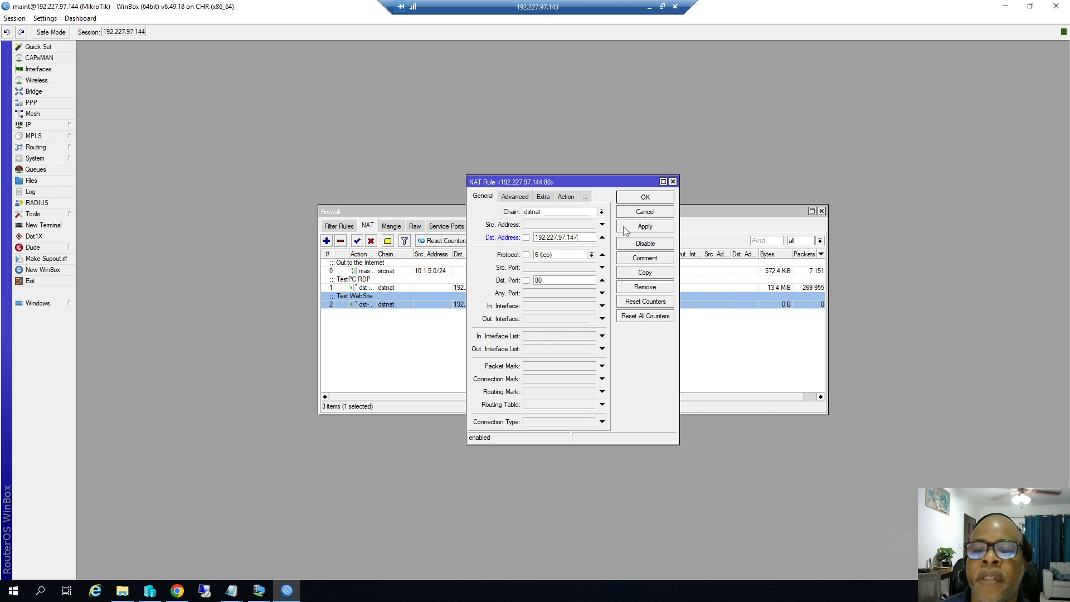
{"action": "left_click", "coordinate": [645, 226]}
Check 147 against the public IP in the notes, then save the rule and close Firewall.
{"action": "mouse_move", "coordinate": [222, 592]}
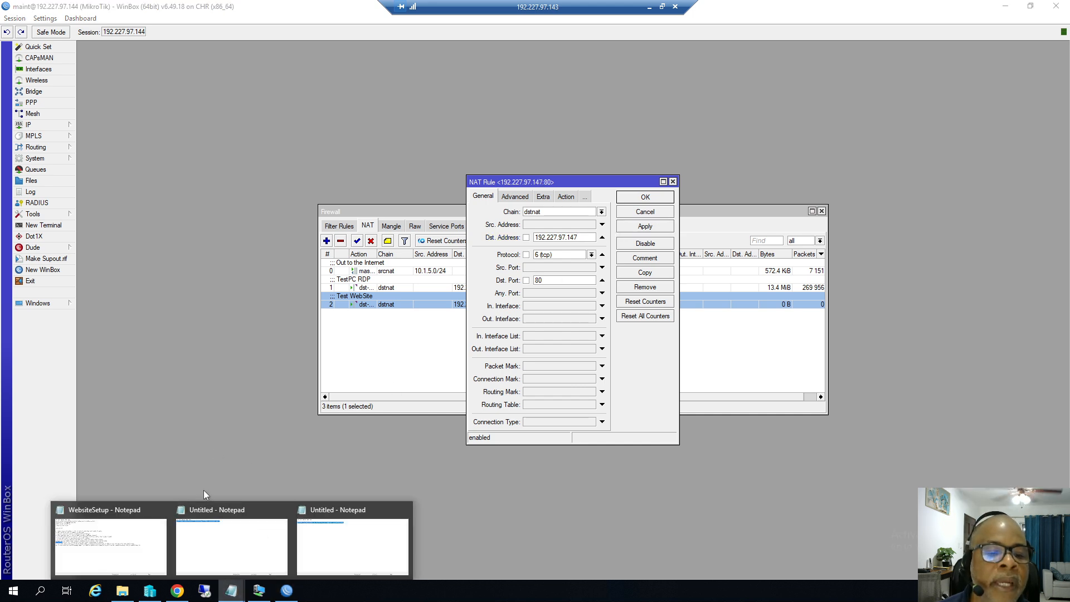
{"action": "left_click", "coordinate": [79, 510]}
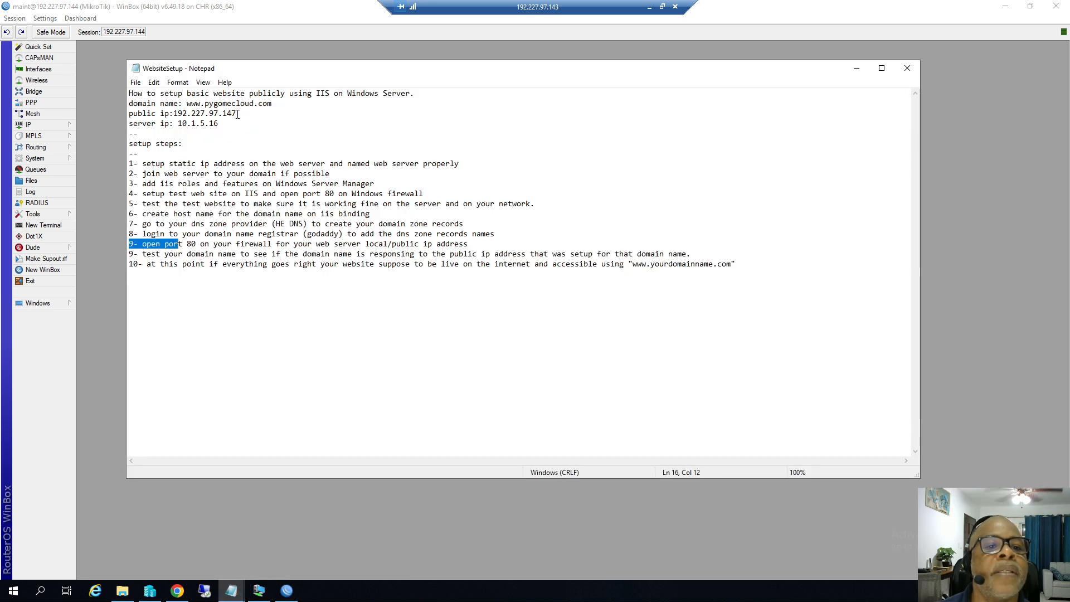
{"action": "left_click_drag", "start_coordinate": [236, 114], "coordinate": [224, 116]}
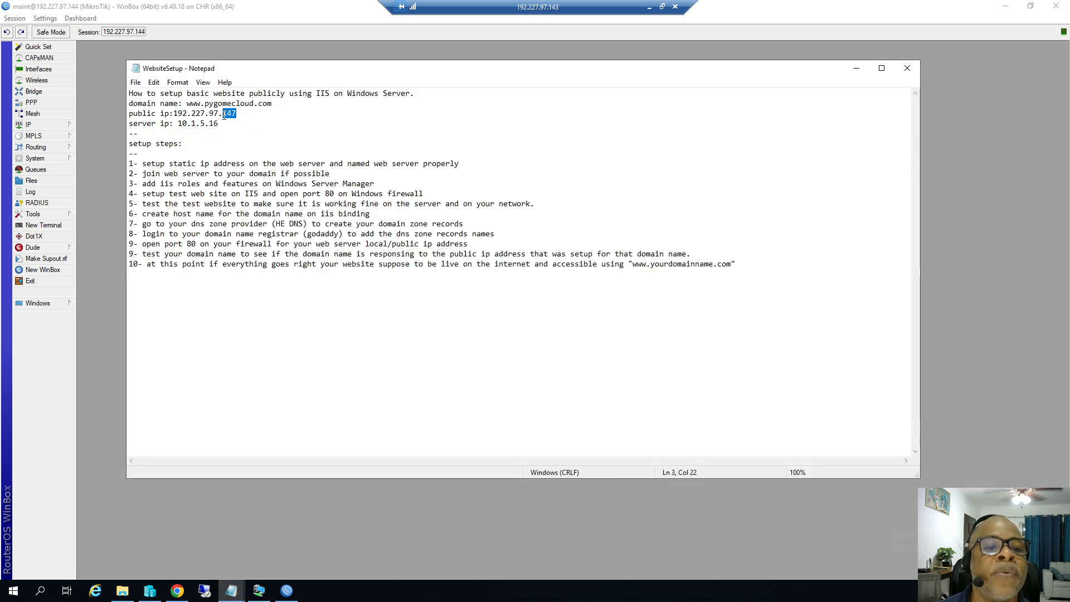
{"action": "left_click_drag", "start_coordinate": [219, 123], "coordinate": [214, 124]}
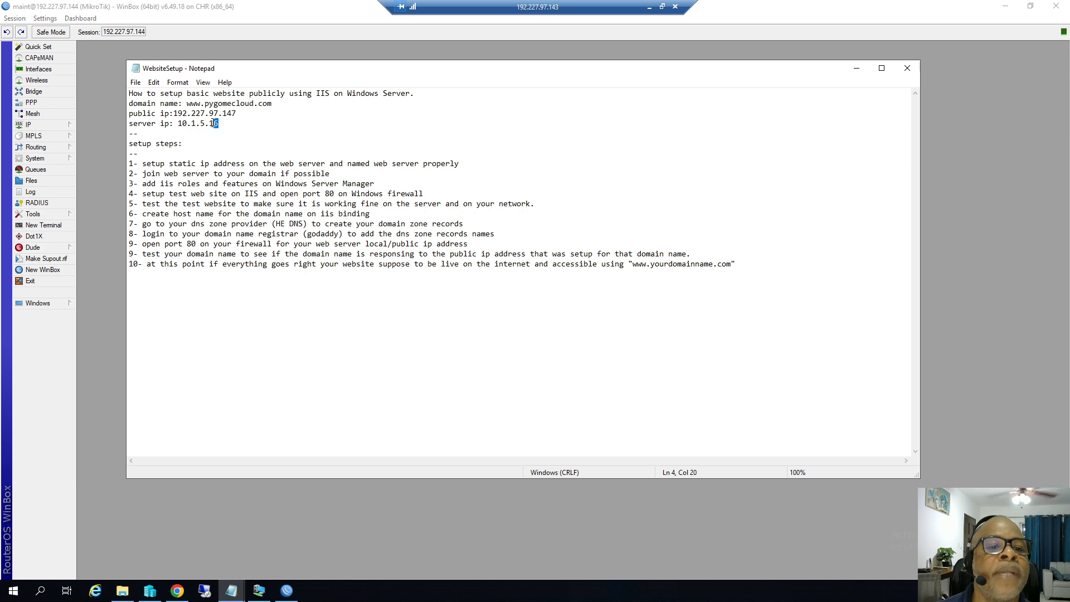
{"action": "left_click", "coordinate": [857, 69]}
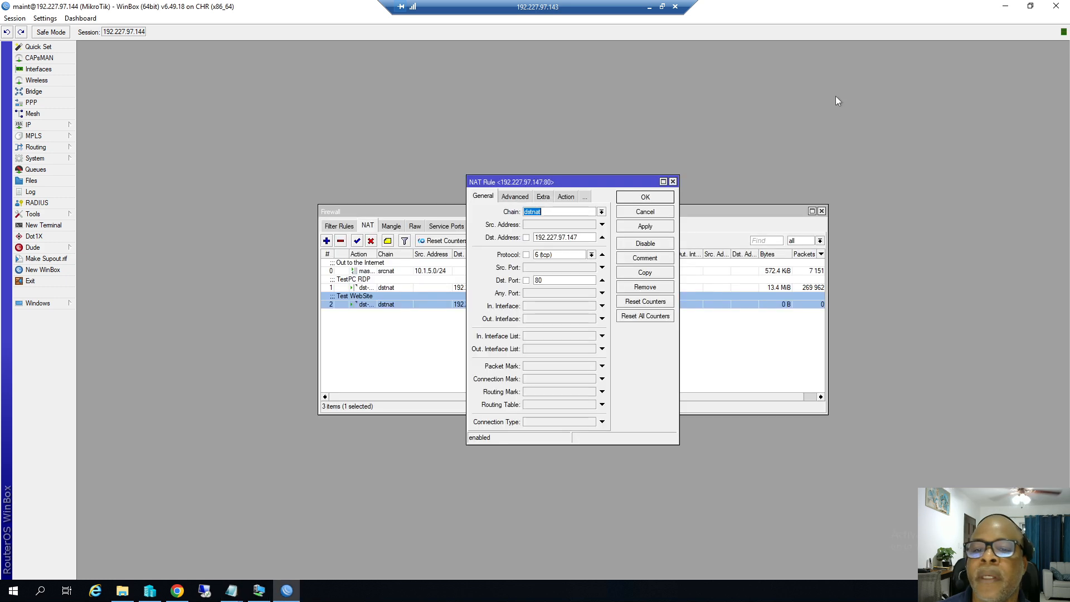
{"action": "left_click", "coordinate": [636, 226]}
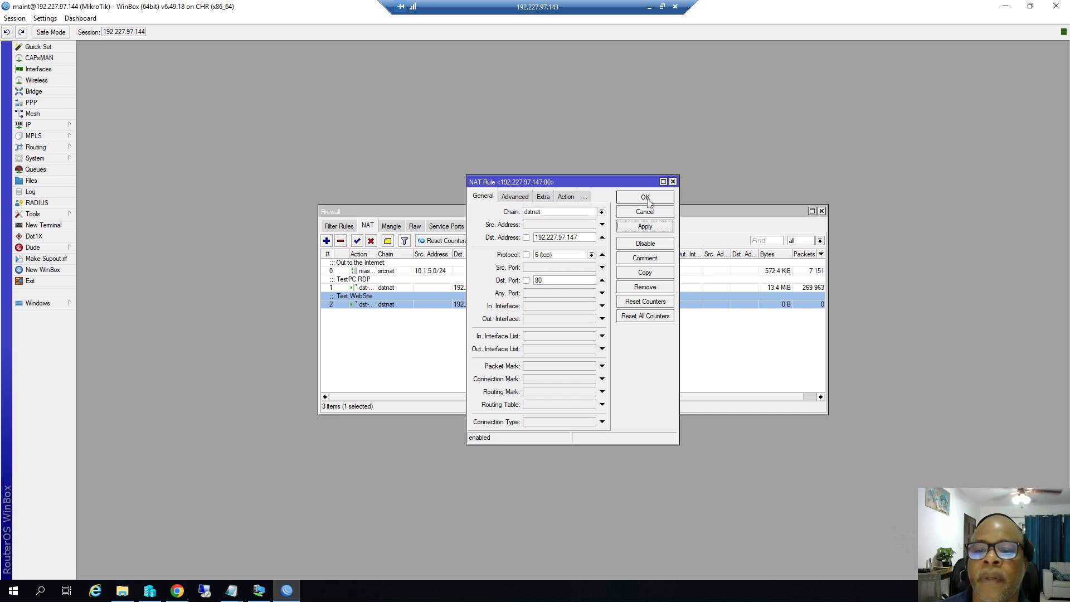
{"action": "left_click", "coordinate": [649, 202]}
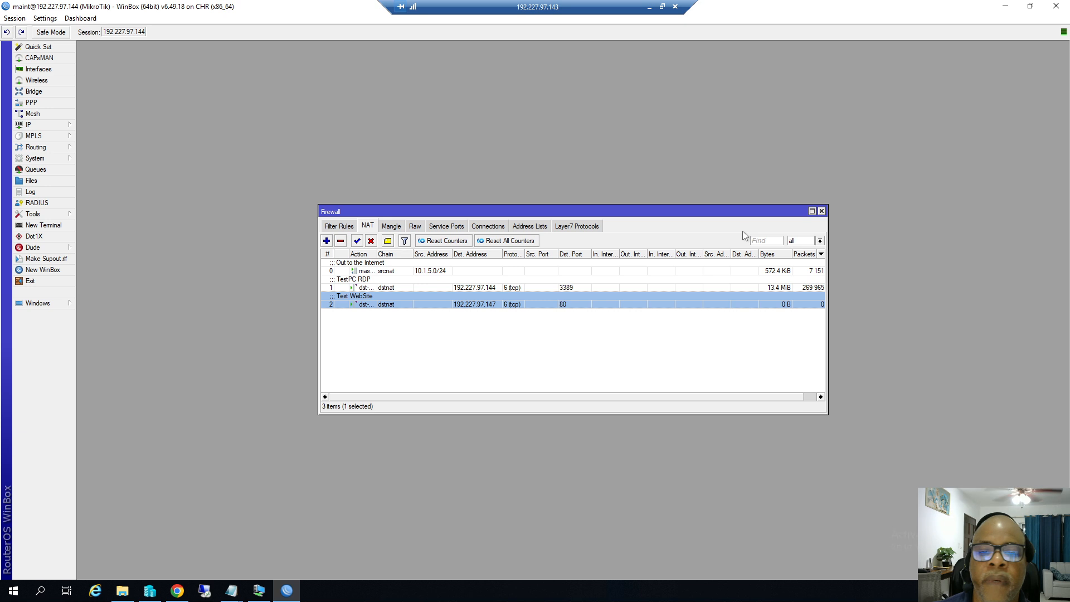
{"action": "left_click", "coordinate": [821, 211]}
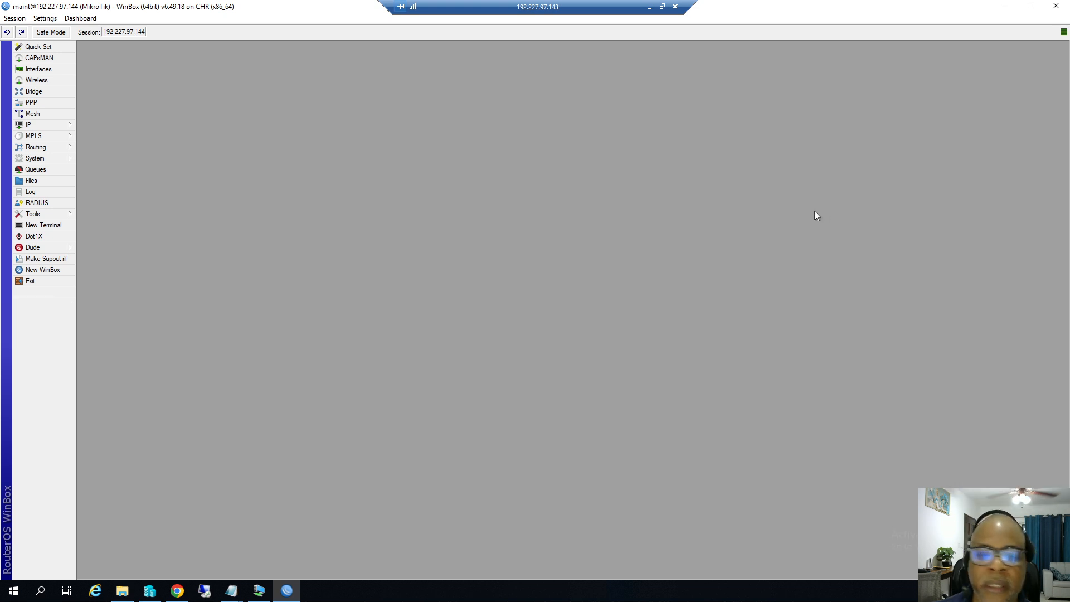
Run 'ping pygomecloud.com' in Command Prompt, getting 4 of 4 replies from 192.227.97.147.
{"action": "left_click", "coordinate": [41, 591]}
{"action": "type", "text": "cmd"}
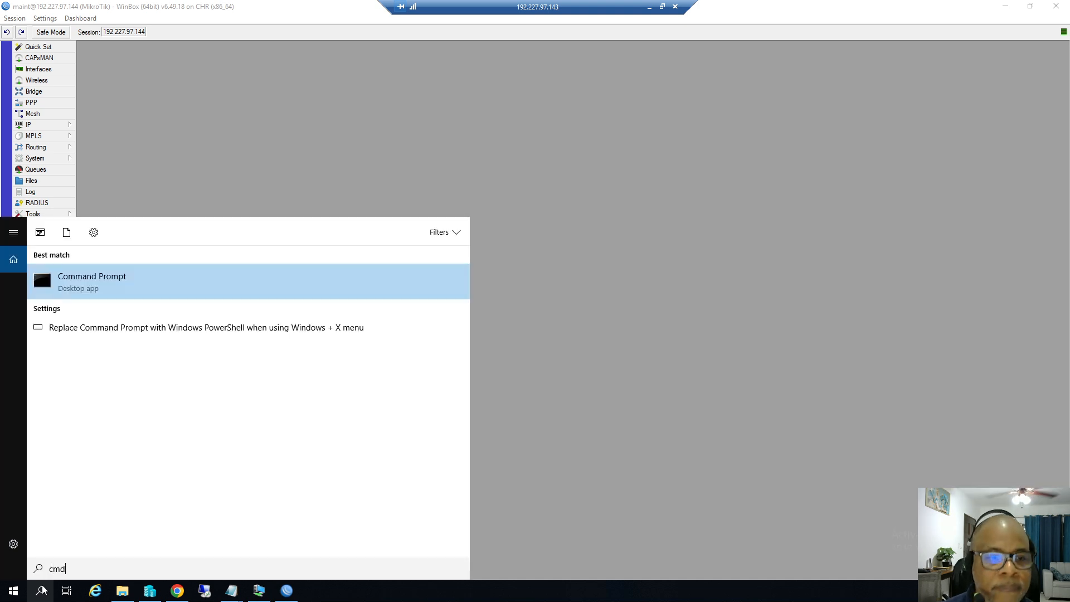
{"action": "key", "text": "Return"}
{"action": "type", "text": "ping "}
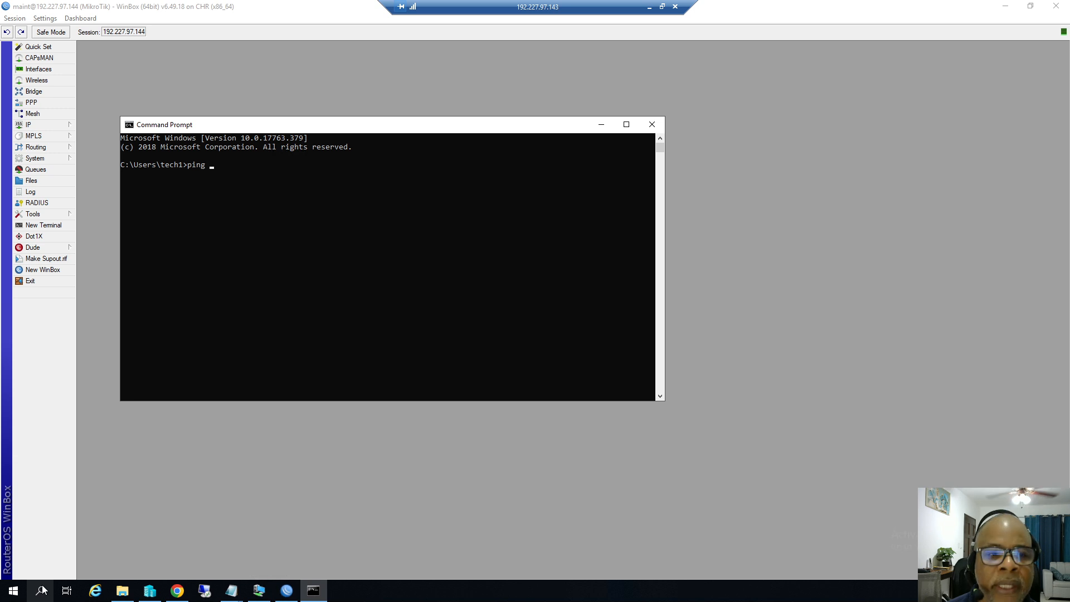
{"action": "type", "text": "py"}
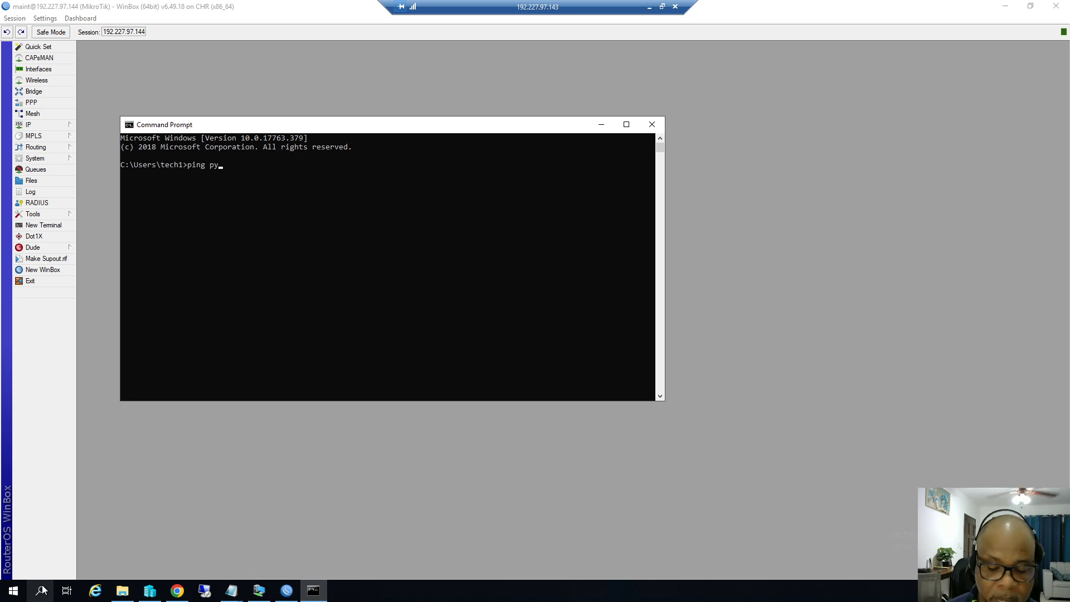
{"action": "type", "text": "gomeclo"}
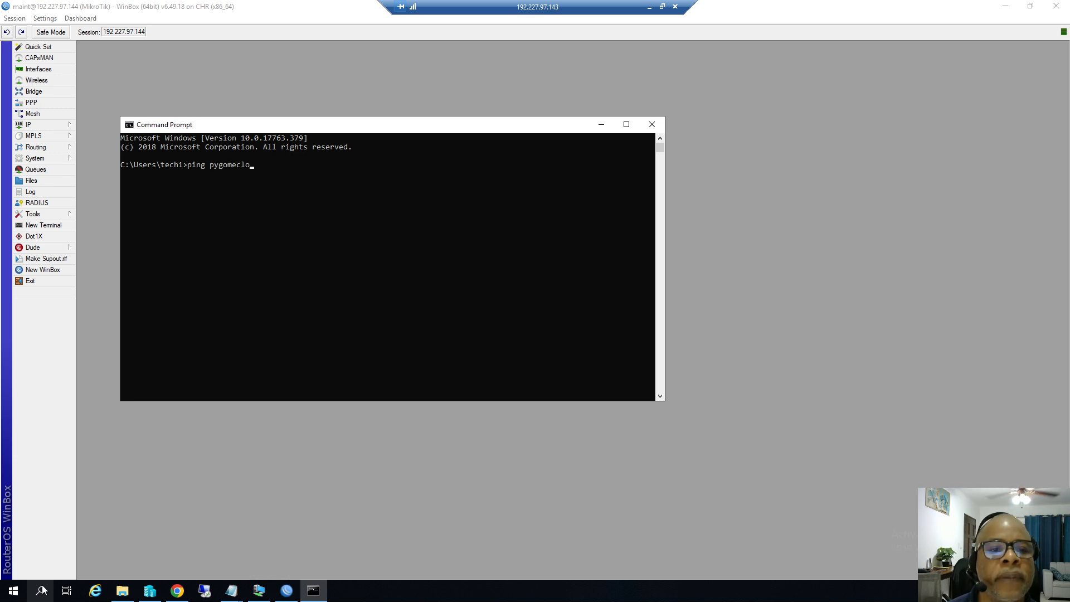
{"action": "type", "text": "ud.com"}
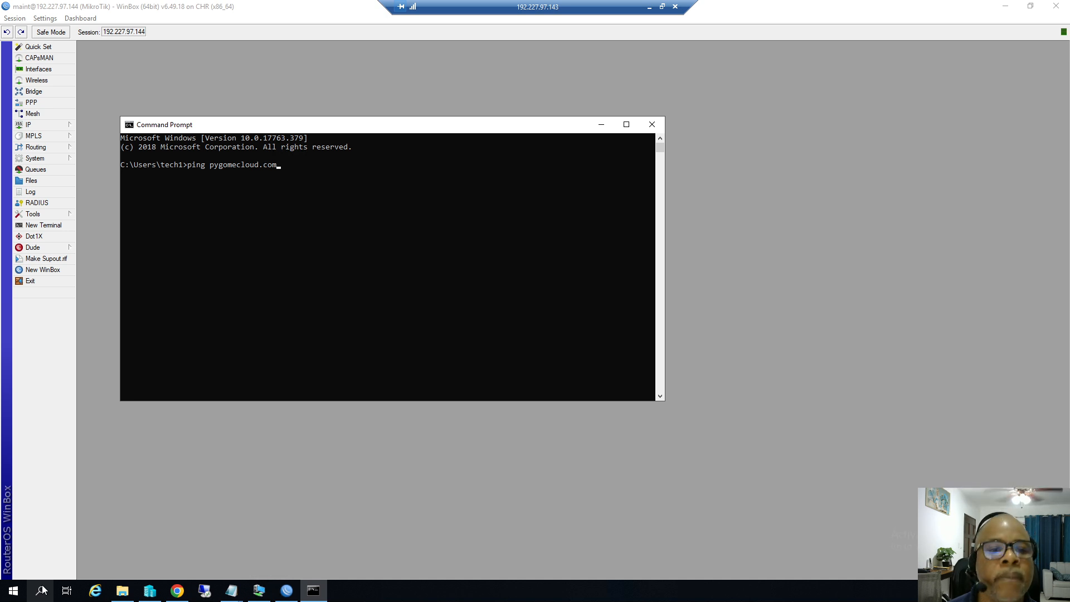
{"action": "key", "text": "Return"}
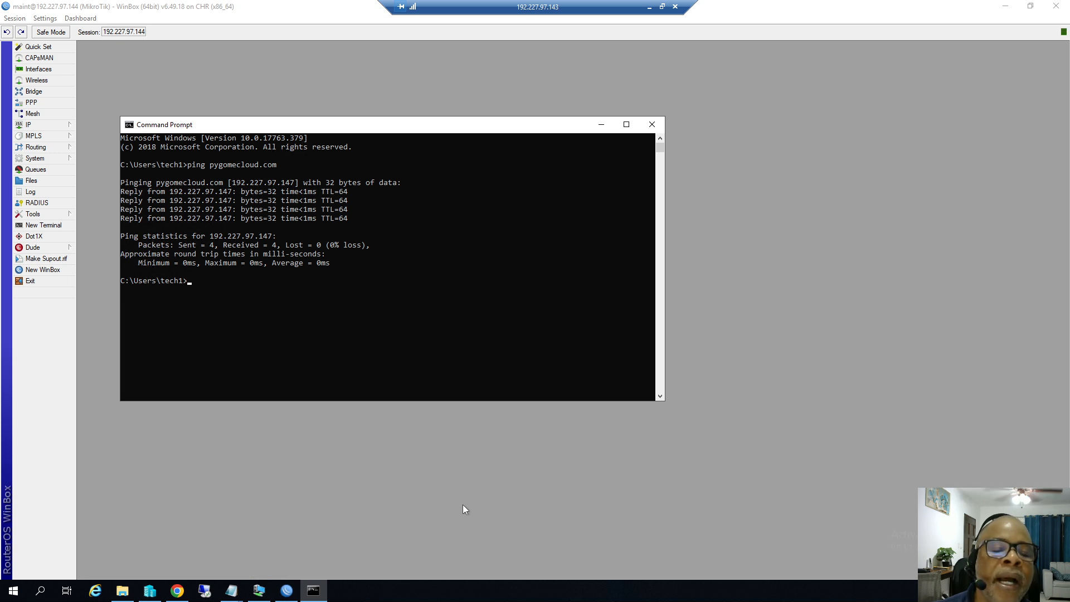
{"action": "left_click", "coordinate": [177, 590]}
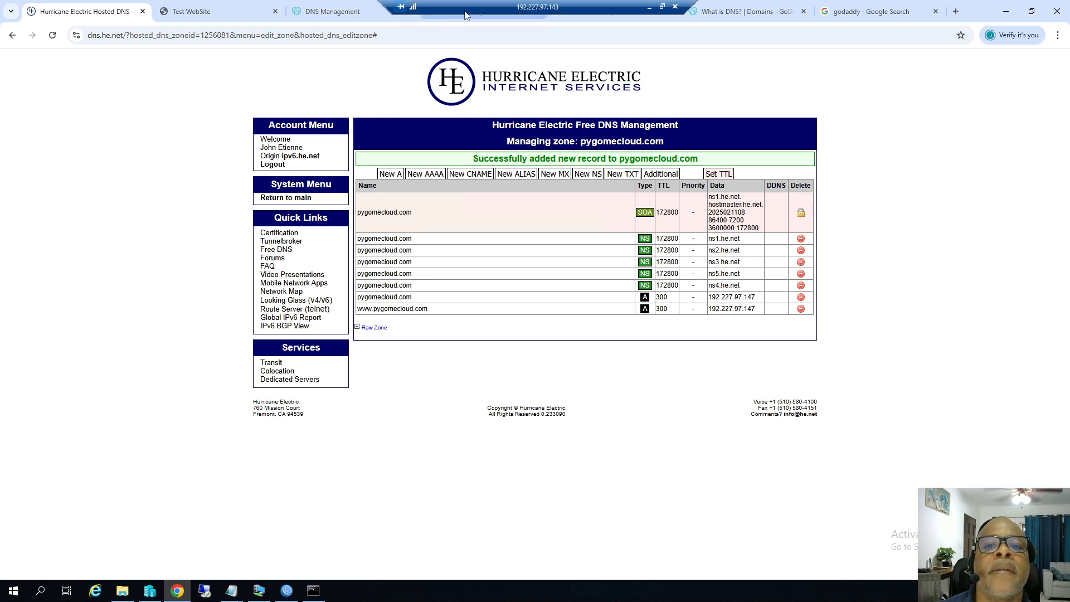
{"action": "left_click_drag", "start_coordinate": [467, 6], "coordinate": [320, 5]}
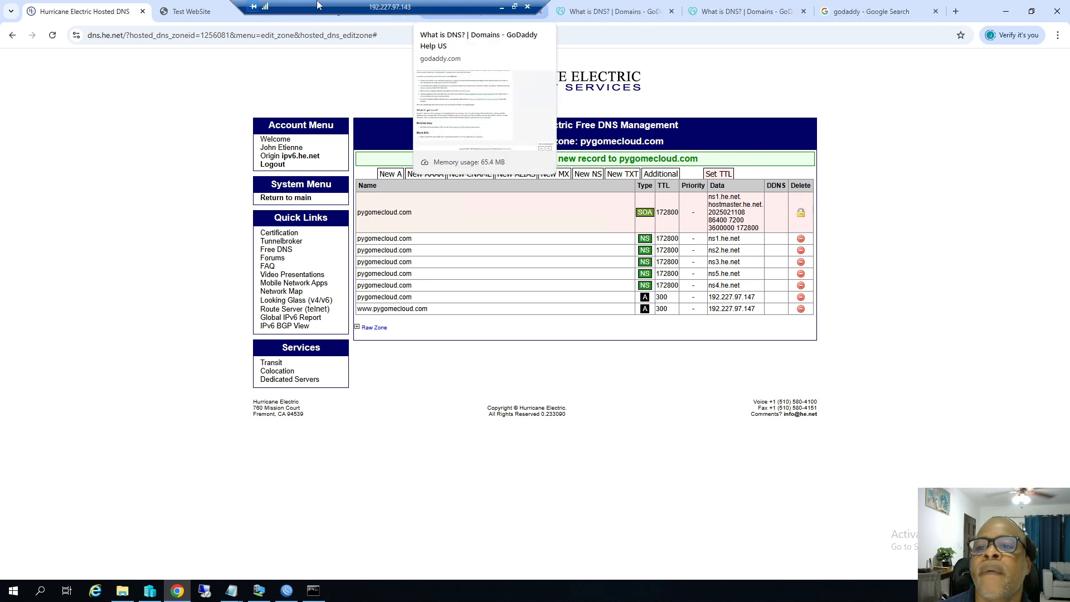
{"action": "left_click", "coordinate": [956, 11]}
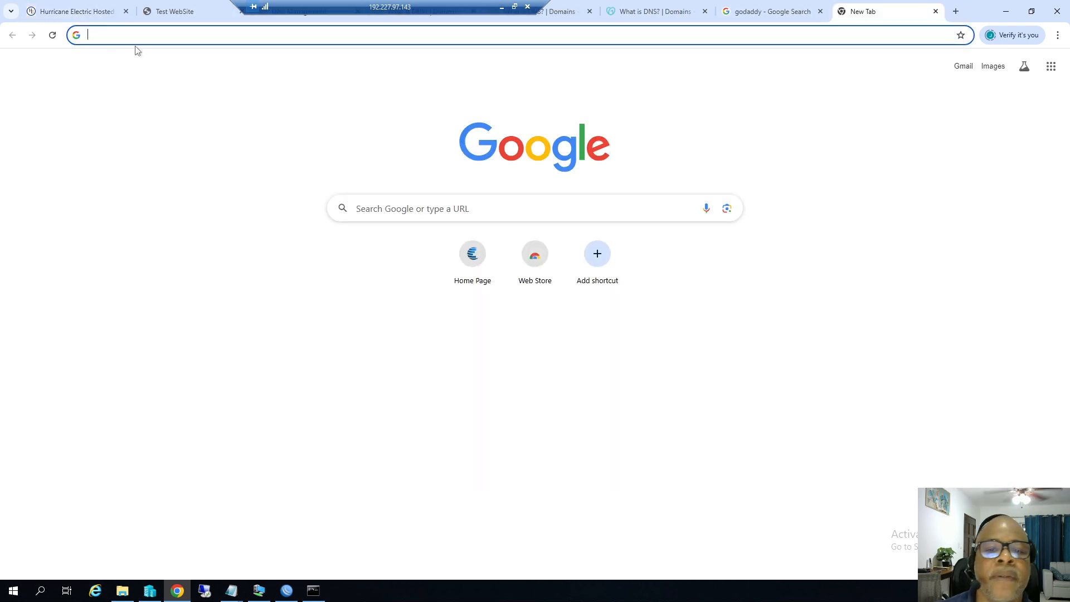
{"action": "type", "text": "www"}
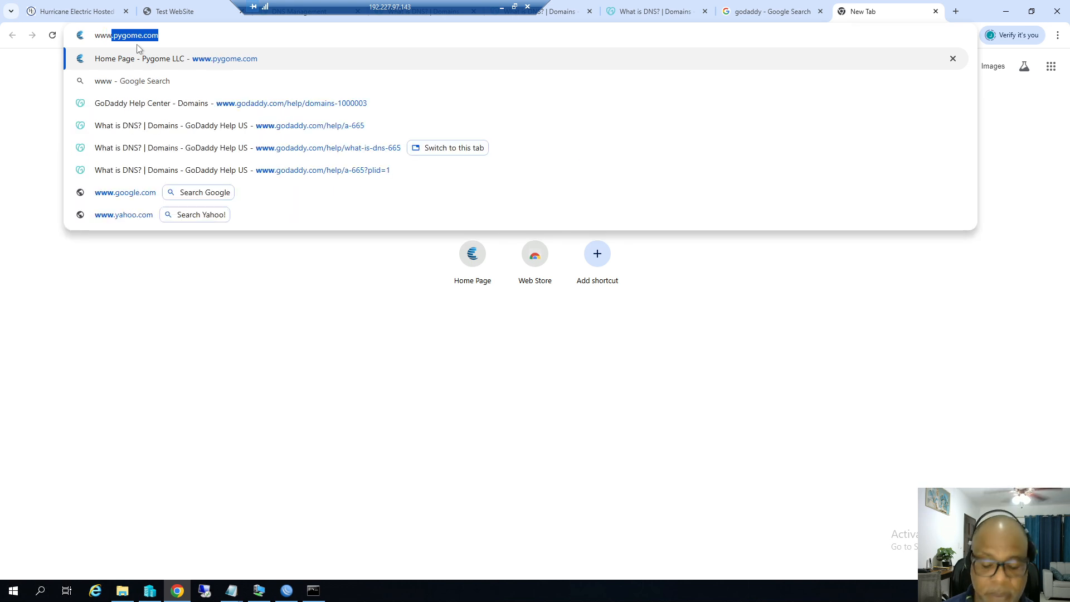
{"action": "type", "text": ".pygom"}
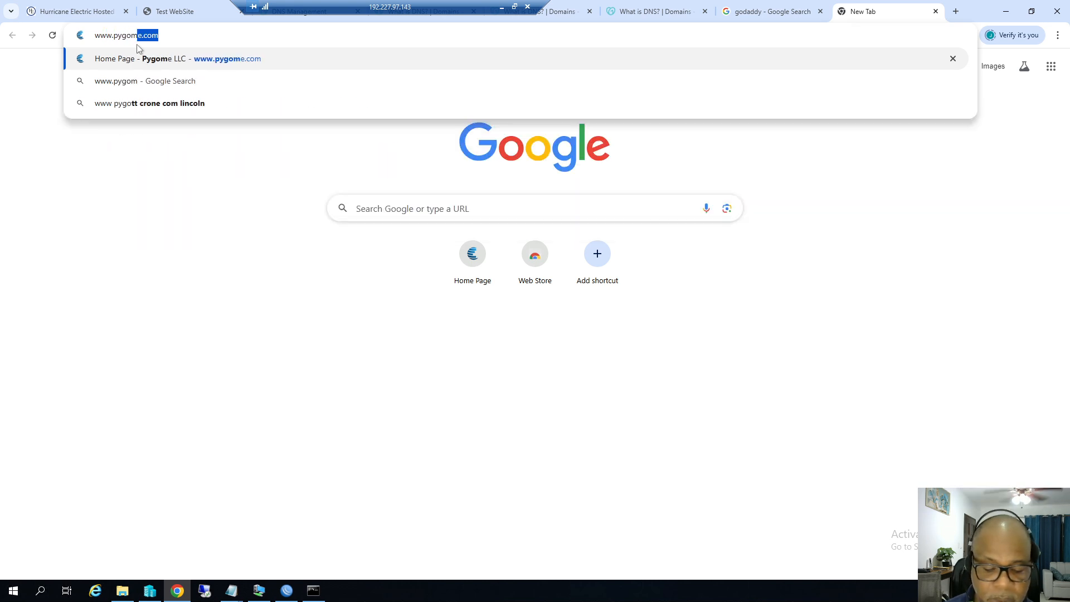
{"action": "type", "text": "eclo"}
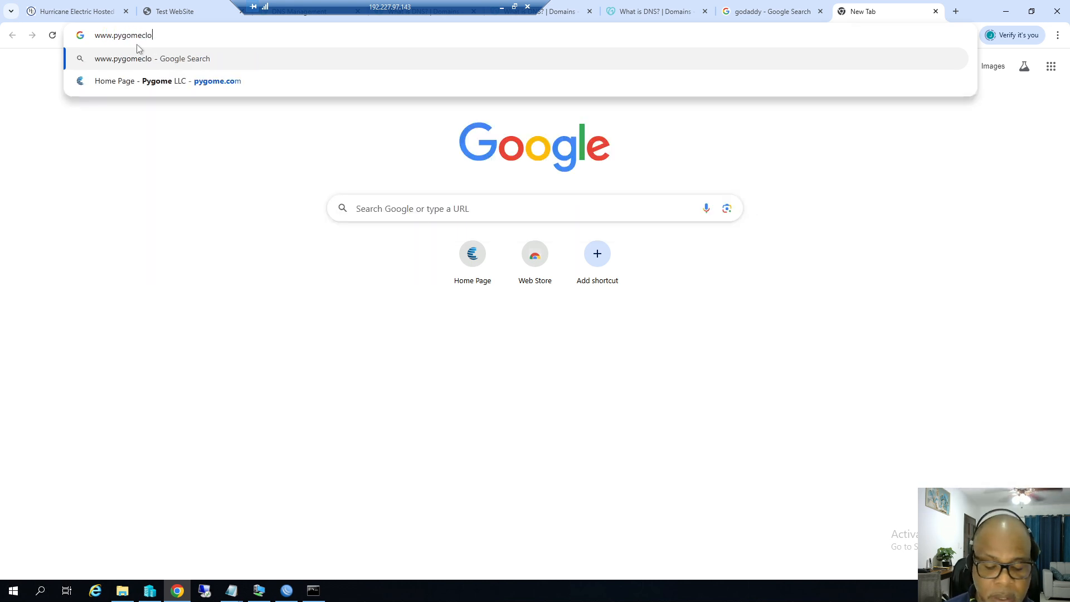
{"action": "type", "text": "ud.com"}
{"action": "key", "text": "Return"}
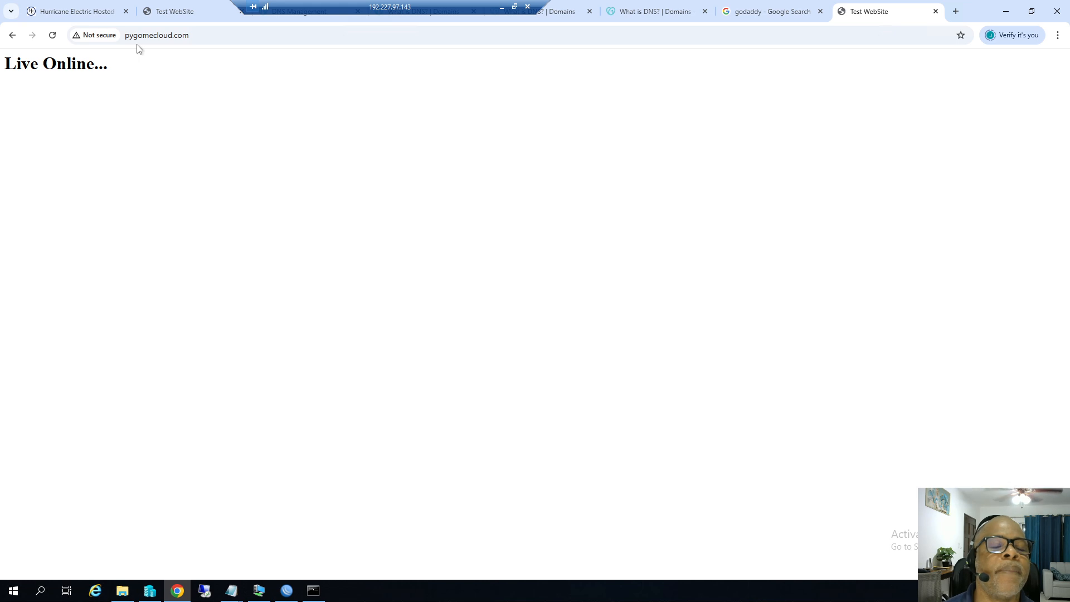
{"action": "left_click", "coordinate": [213, 38]}
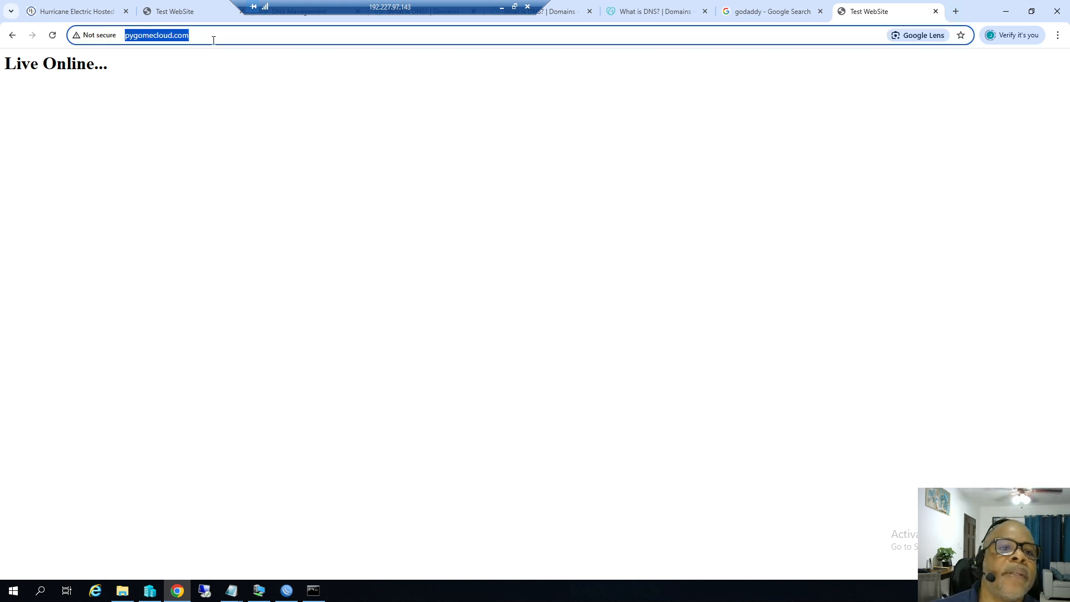
{"action": "left_click", "coordinate": [215, 37]}
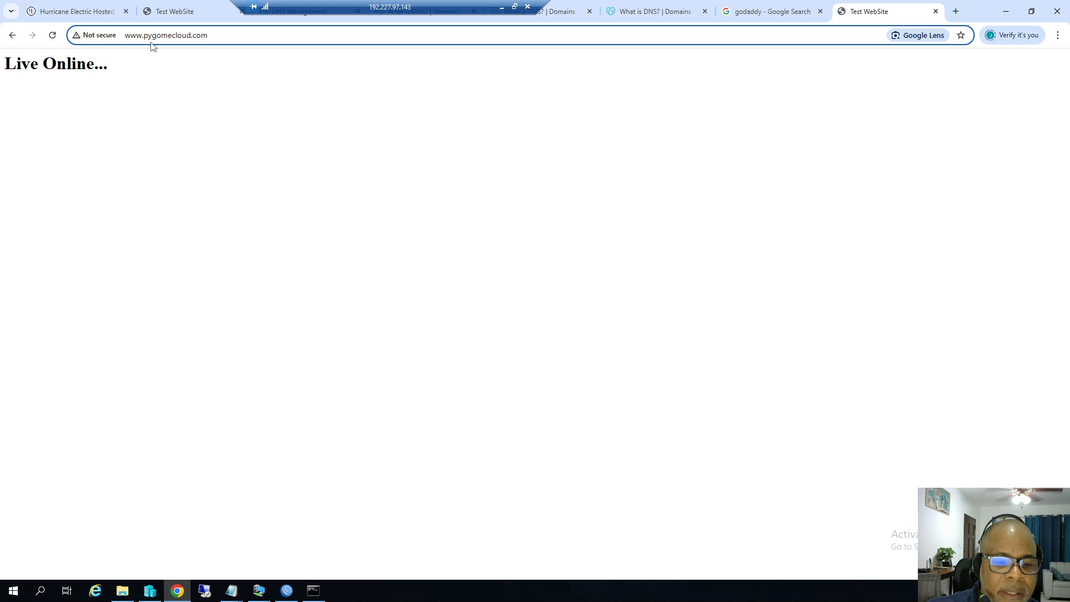
{"action": "left_click", "coordinate": [232, 590]}
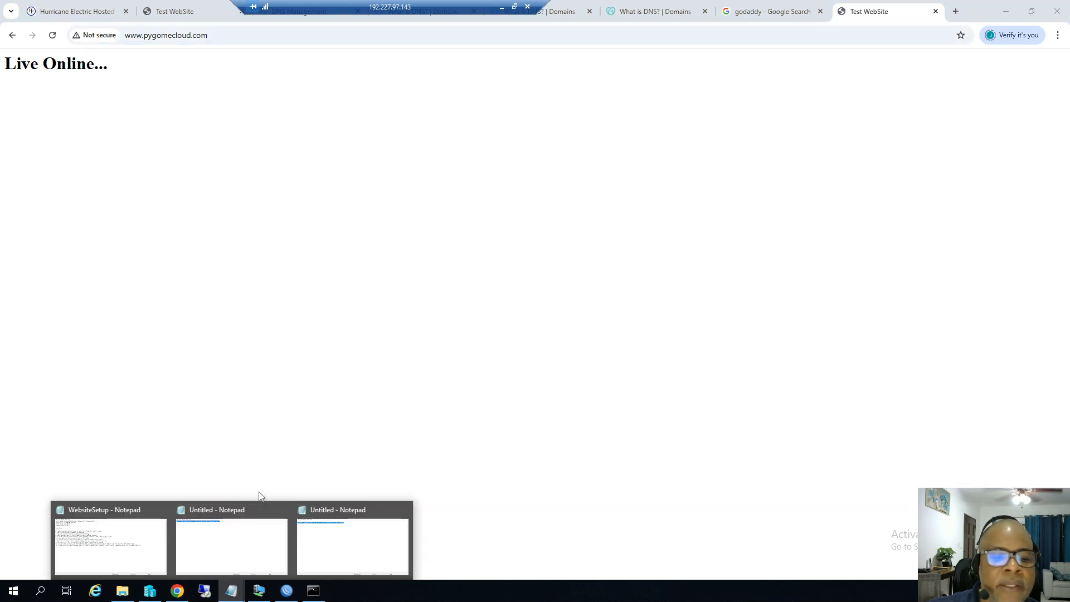
{"action": "left_click", "coordinate": [132, 512]}
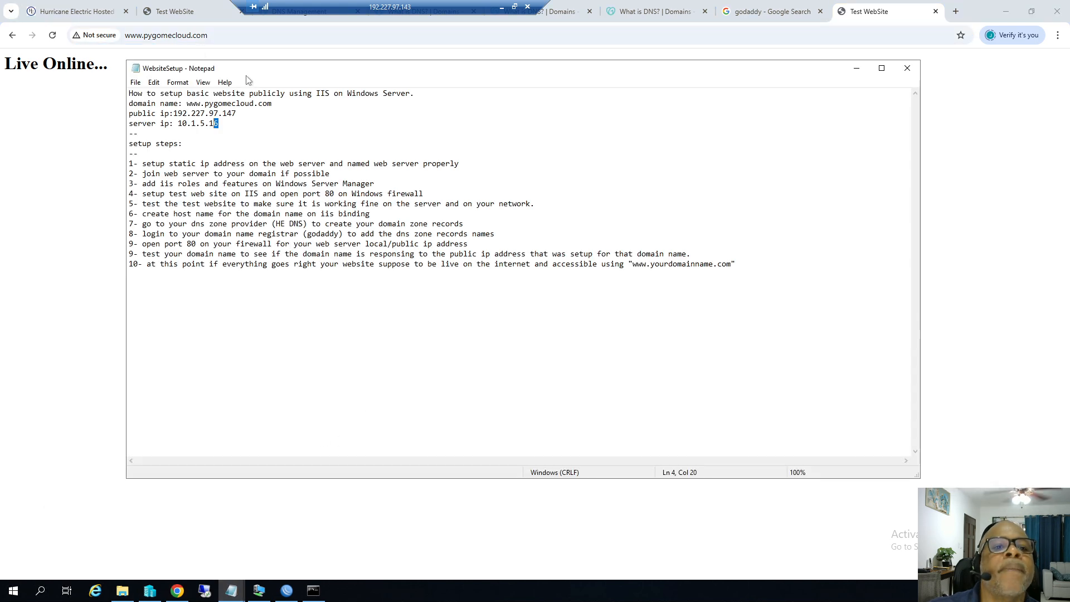
Highlight the domain, server IP and steps 2, 4 (port 80), 5 and 6 in the notes.
{"action": "left_click_drag", "start_coordinate": [245, 69], "coordinate": [418, 187]}
{"action": "left_click", "coordinate": [433, 249]}
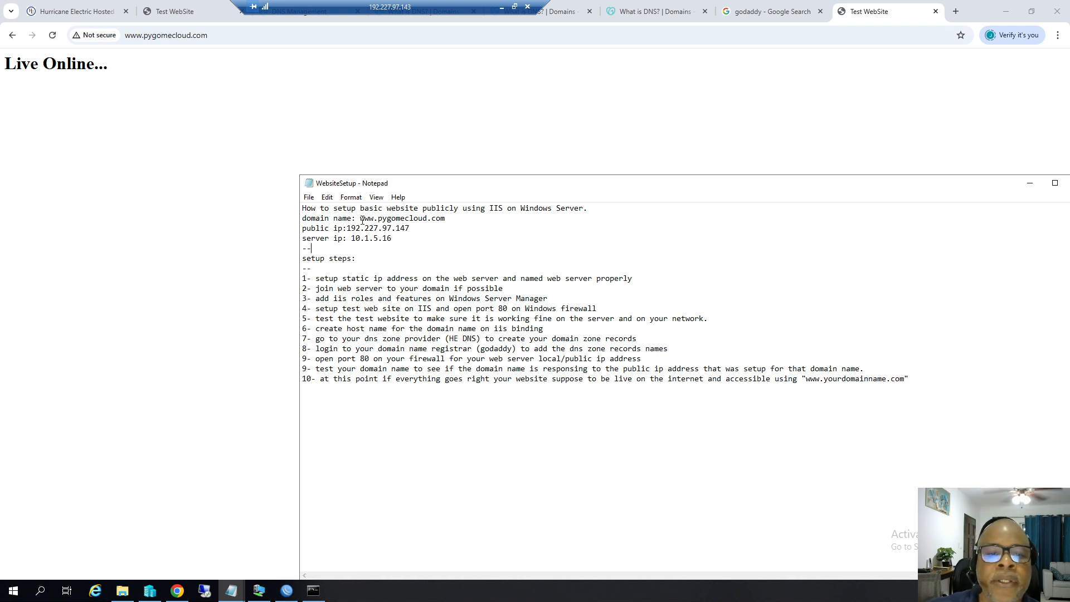
{"action": "left_click_drag", "start_coordinate": [379, 218], "coordinate": [438, 216]}
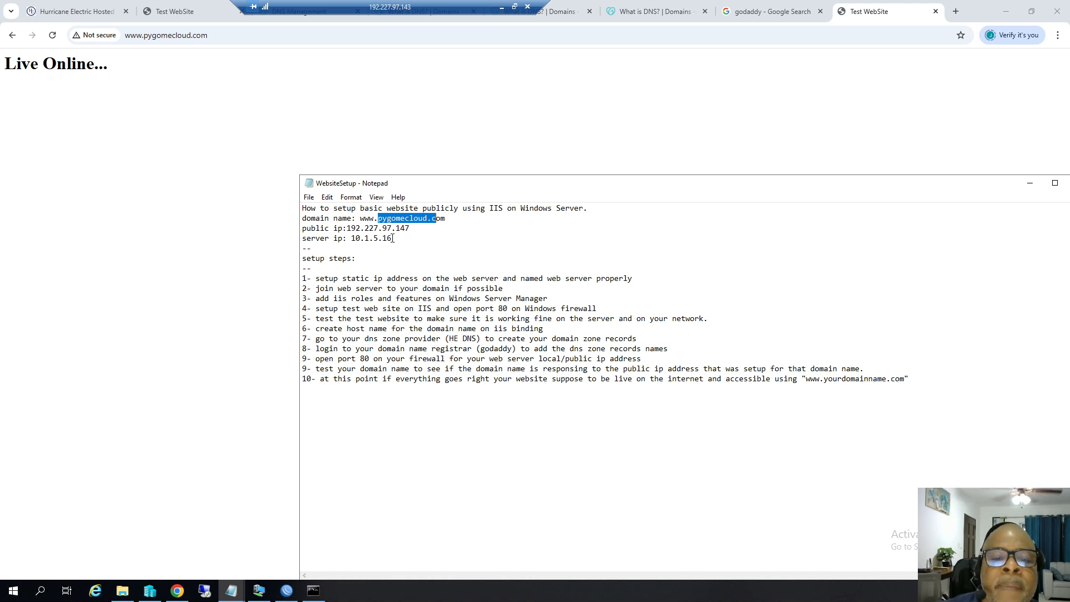
{"action": "left_click_drag", "start_coordinate": [393, 239], "coordinate": [353, 240]}
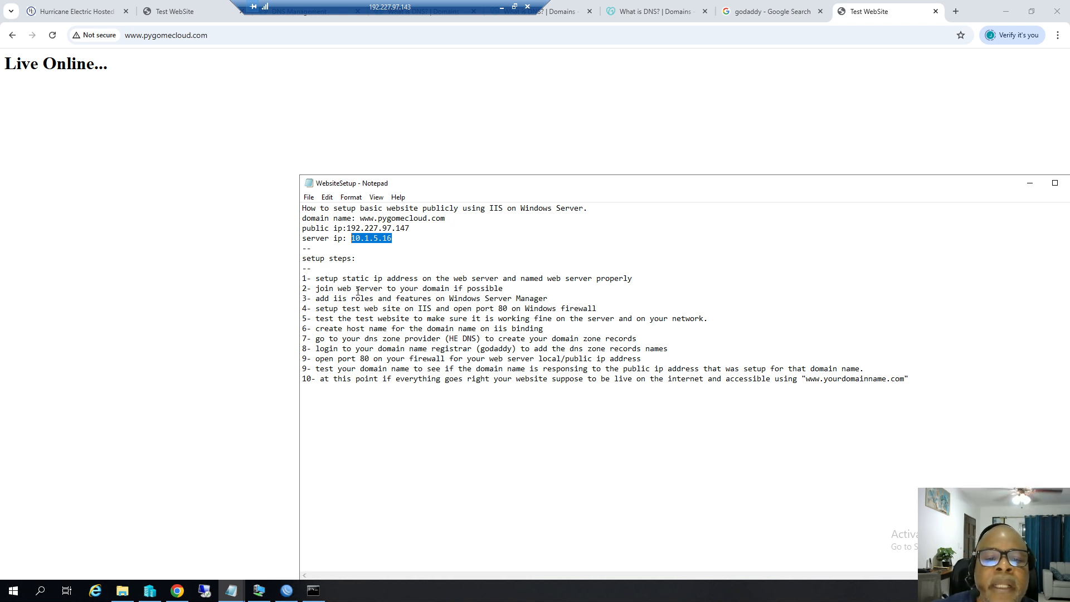
{"action": "left_click_drag", "start_coordinate": [304, 289], "coordinate": [384, 290]}
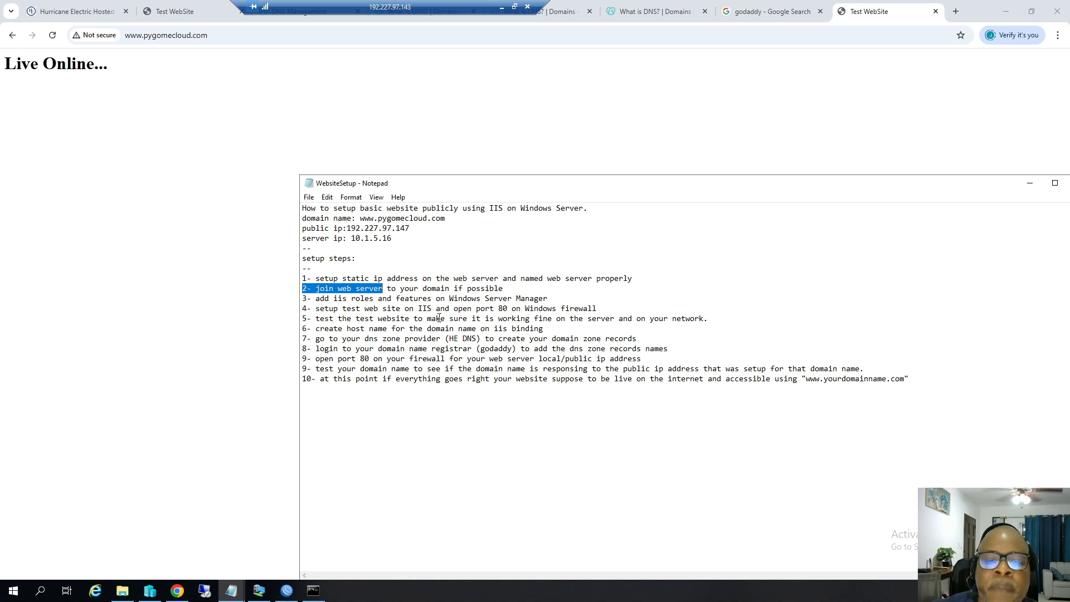
{"action": "left_click_drag", "start_coordinate": [498, 308], "coordinate": [509, 309]}
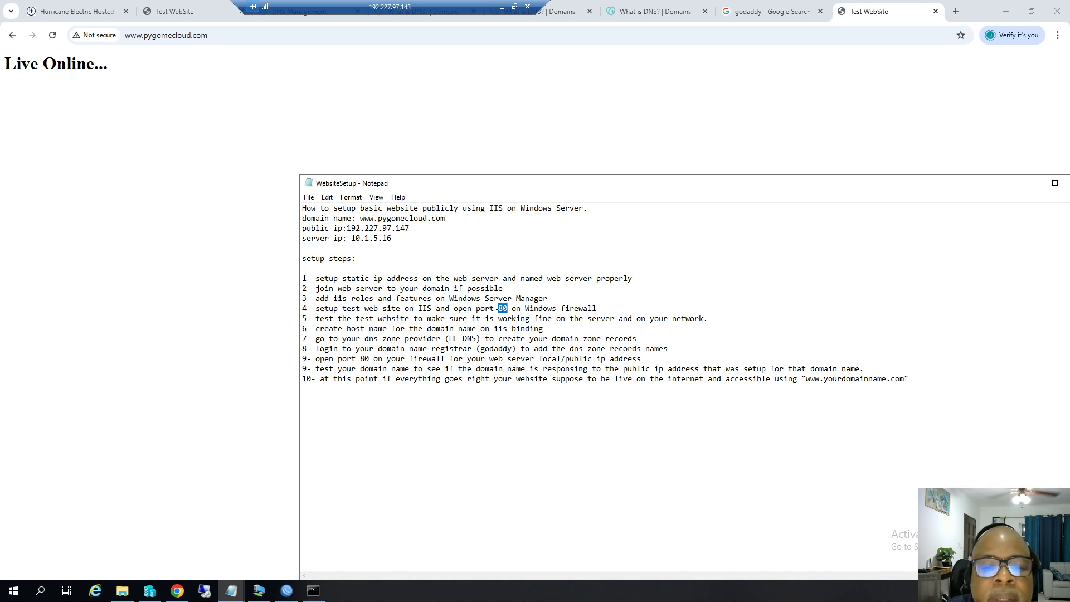
{"action": "left_click_drag", "start_coordinate": [303, 319], "coordinate": [394, 319]}
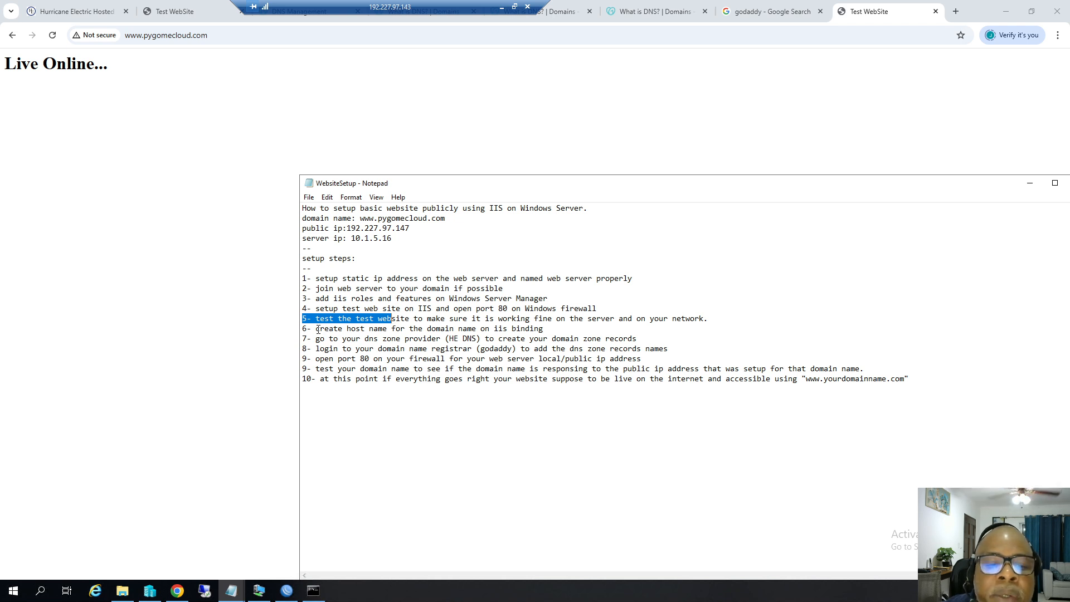
{"action": "left_click_drag", "start_coordinate": [316, 328], "coordinate": [393, 331]}
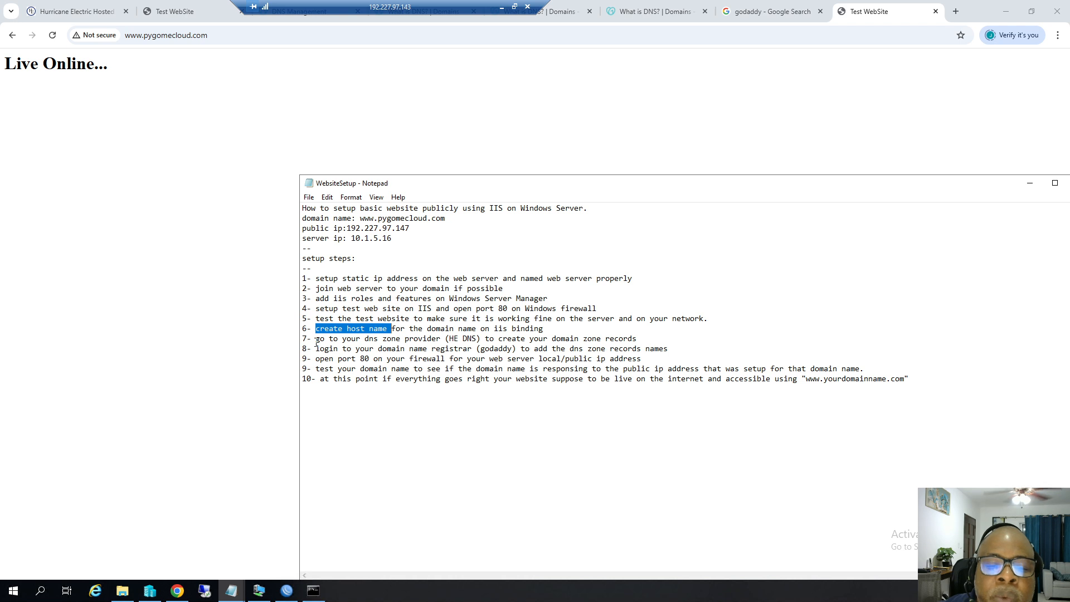
{"action": "left_click", "coordinate": [76, 6]}
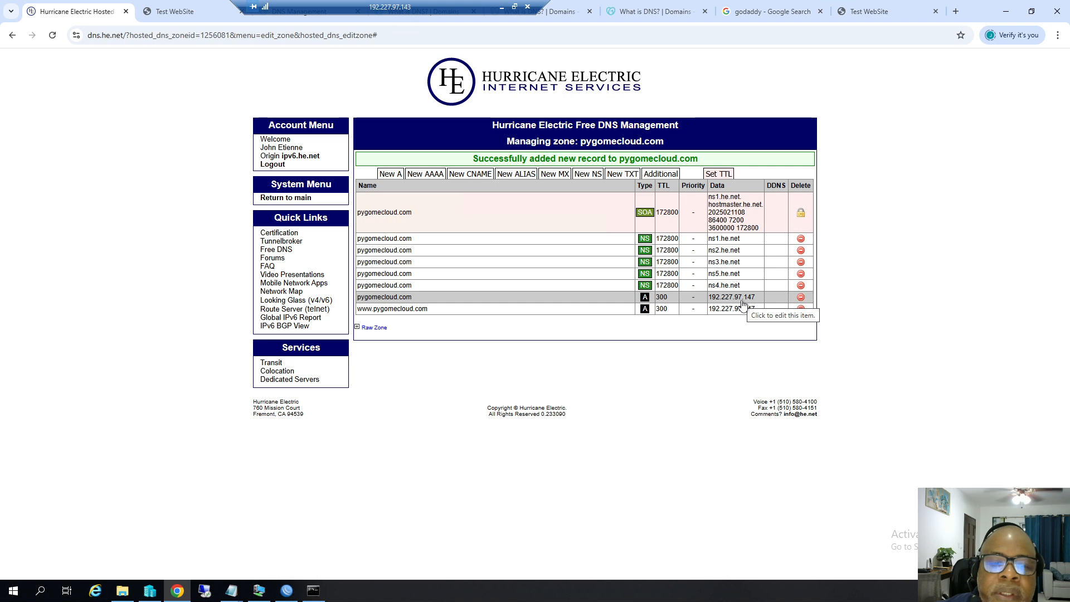
Review the registrar login part of step 8 in the WebsiteSetup notes.
{"action": "mouse_move", "coordinate": [235, 590]}
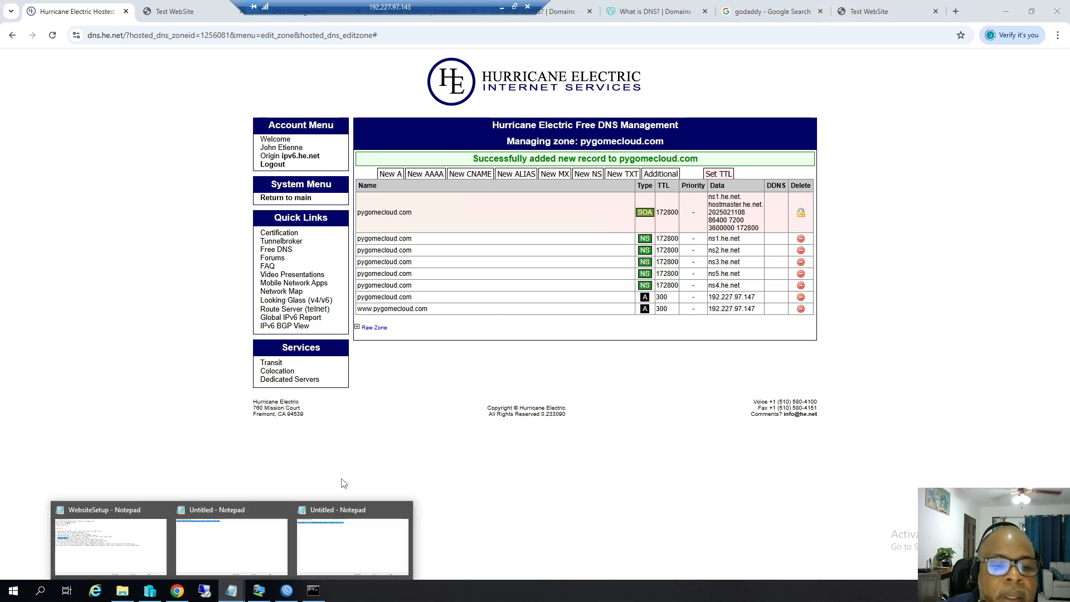
{"action": "left_click", "coordinate": [116, 508]}
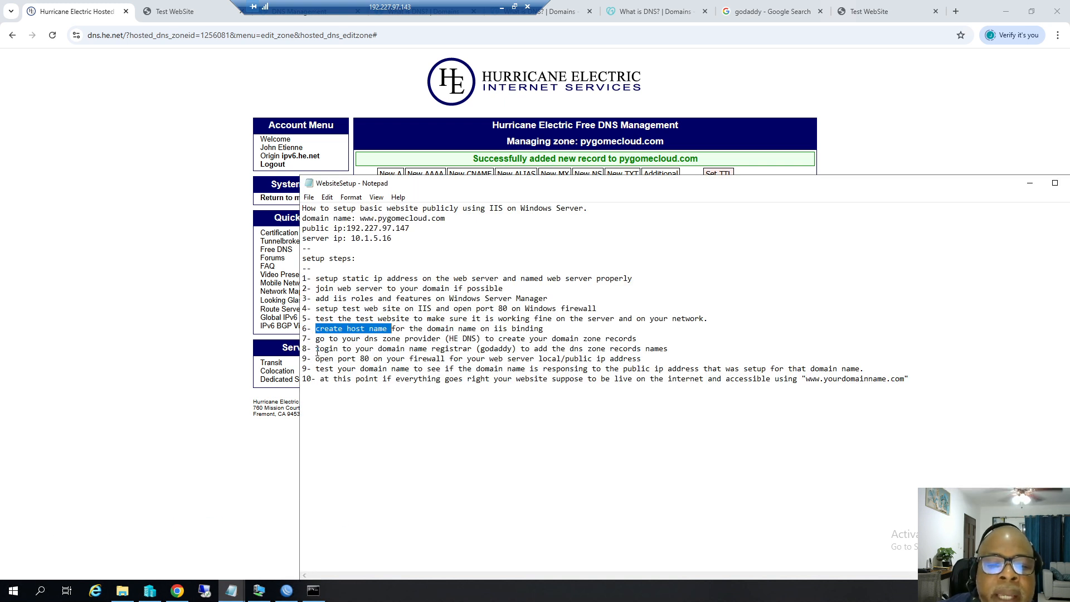
{"action": "left_click_drag", "start_coordinate": [315, 350], "coordinate": [384, 349]}
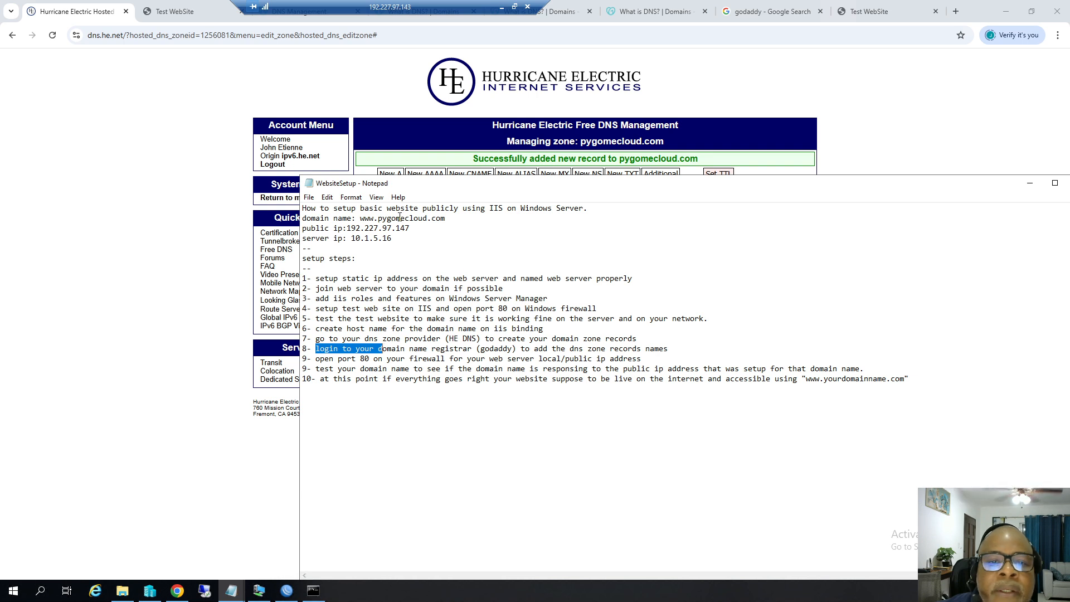
Compare the Hurricane Electric zone records with GoDaddy's nameservers for pygomecloud.com.
{"action": "left_click", "coordinate": [388, 98]}
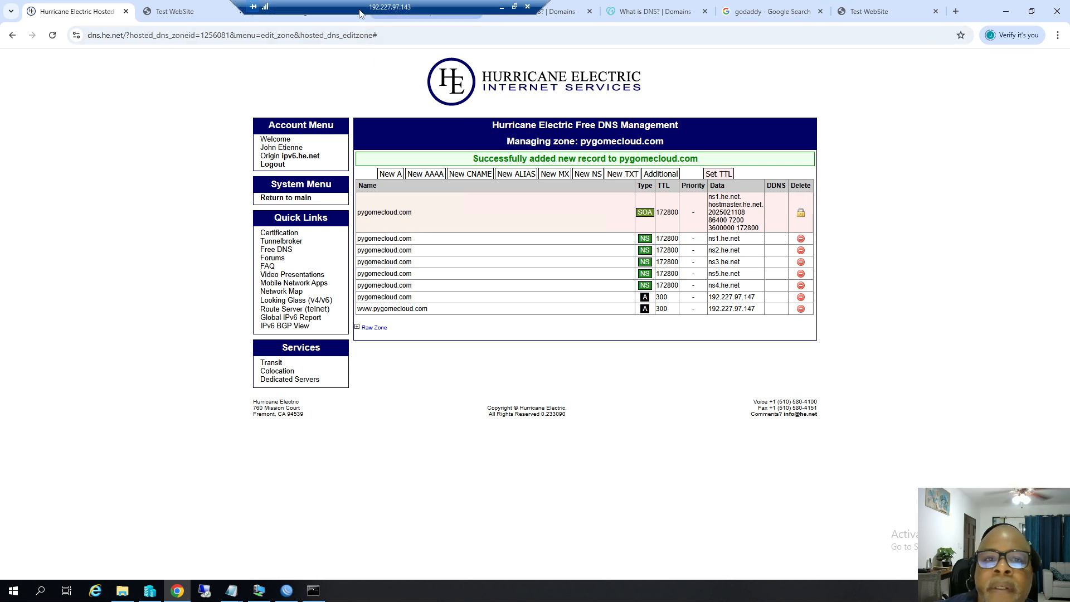
{"action": "left_click", "coordinate": [280, 12]}
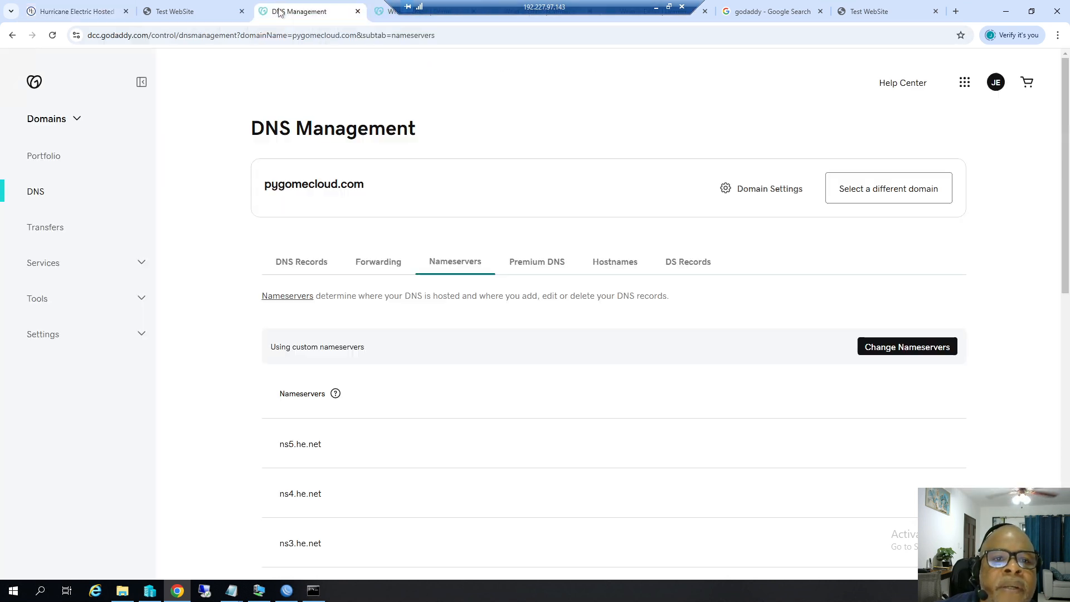
{"action": "scroll", "coordinate": [363, 480], "scroll_direction": "down", "scroll_amount": 3}
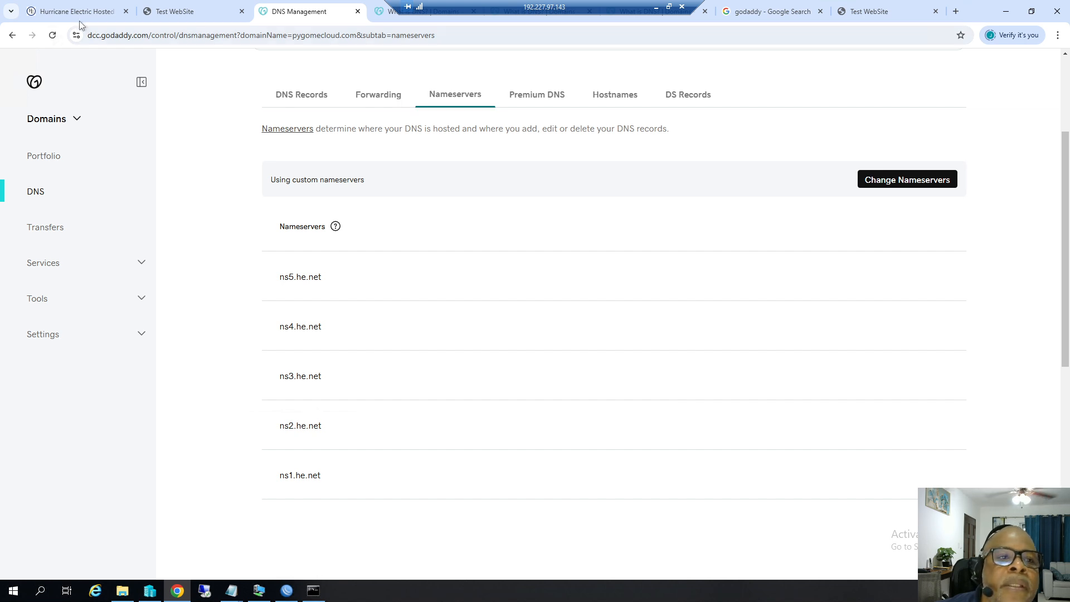
{"action": "left_click", "coordinate": [78, 15]}
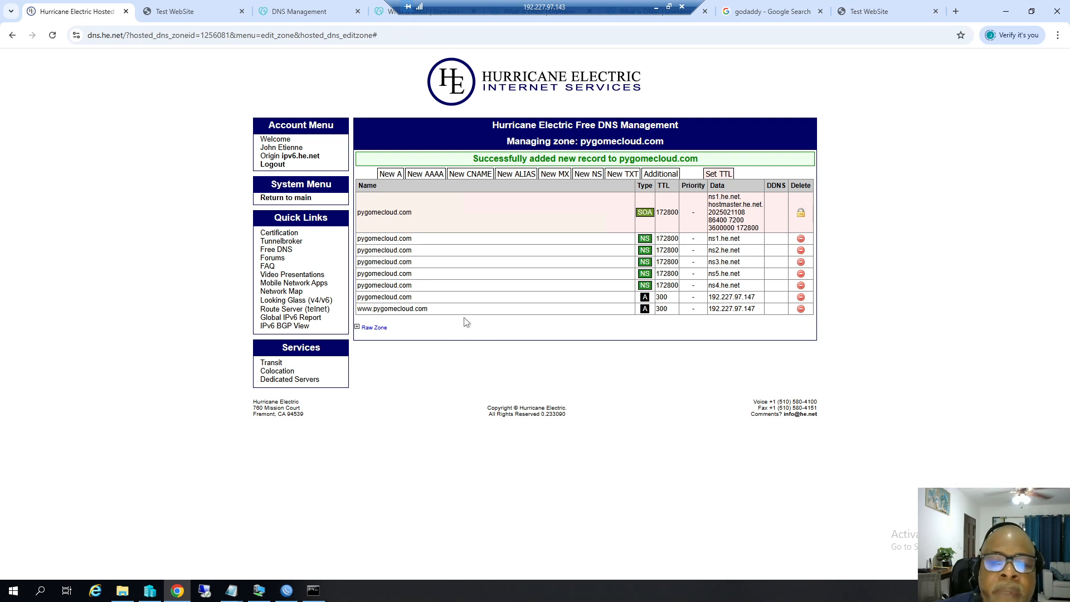
Clear the step 8 highlight in the notes and view the live test site tab.
{"action": "mouse_move", "coordinate": [232, 590]}
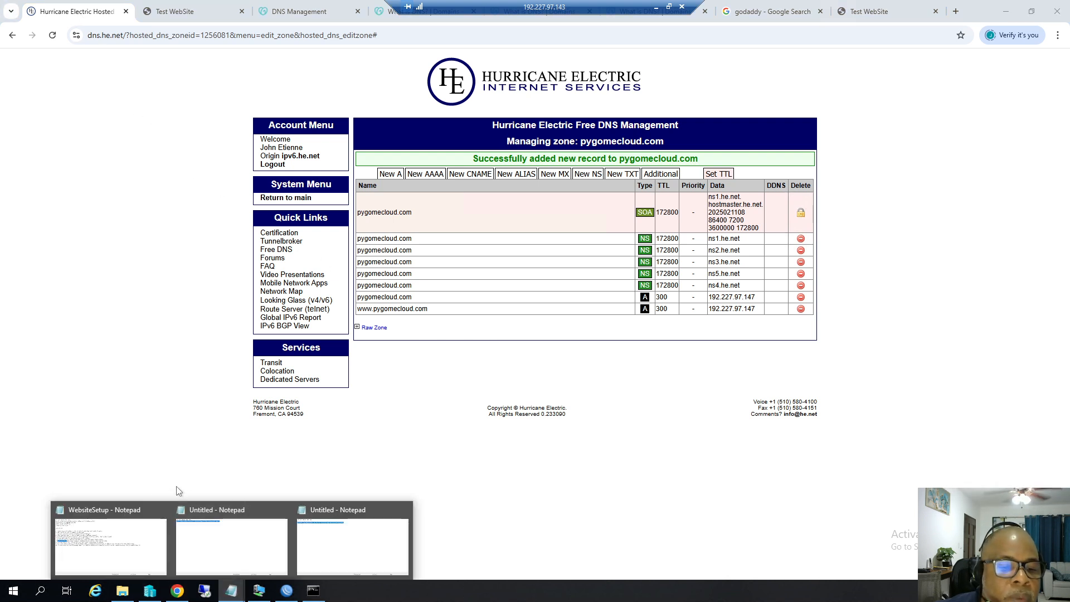
{"action": "left_click", "coordinate": [114, 512]}
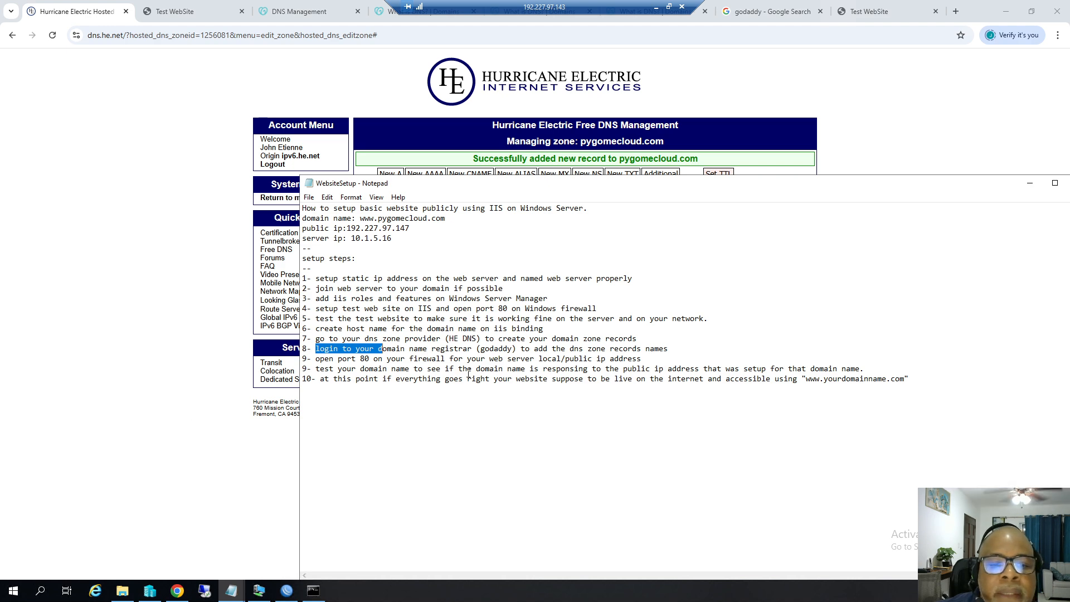
{"action": "left_click", "coordinate": [316, 359]}
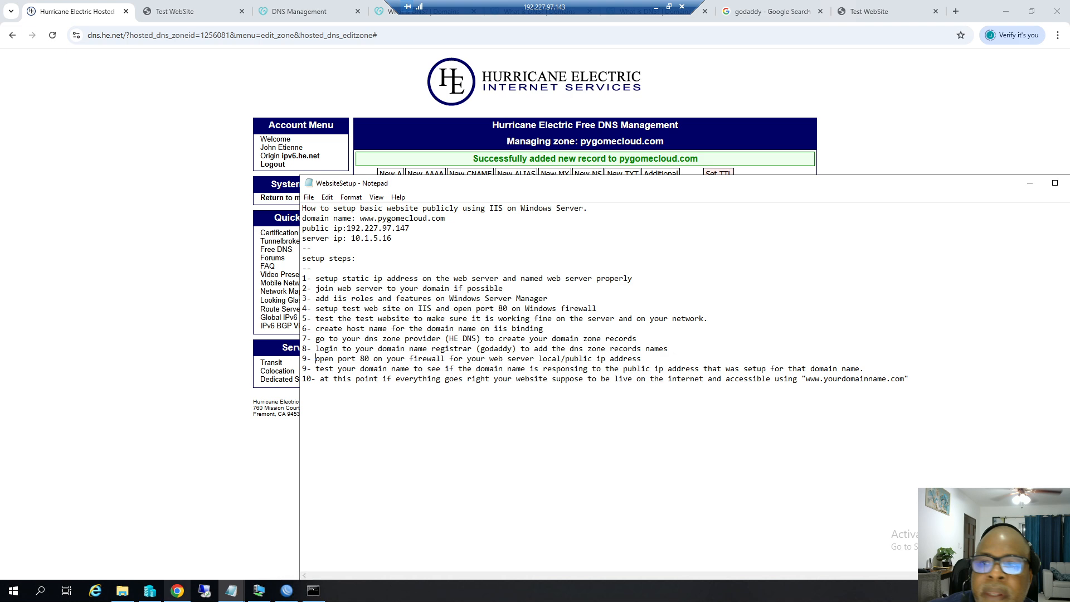
{"action": "left_click", "coordinate": [892, 11]}
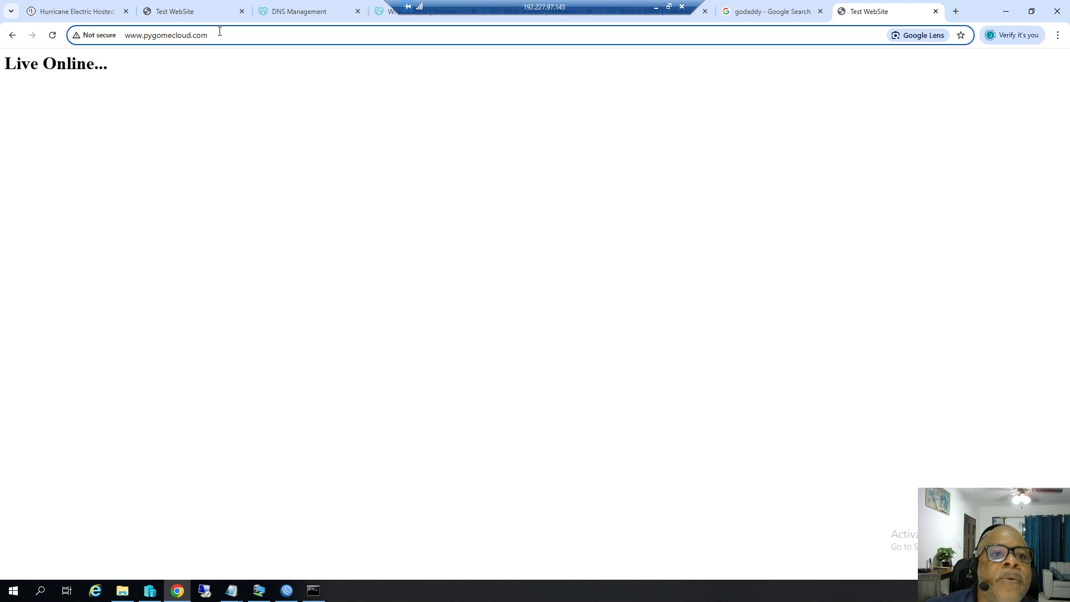
{"action": "left_click_drag", "start_coordinate": [207, 36], "coordinate": [125, 38]}
{"action": "right_click", "coordinate": [152, 37]}
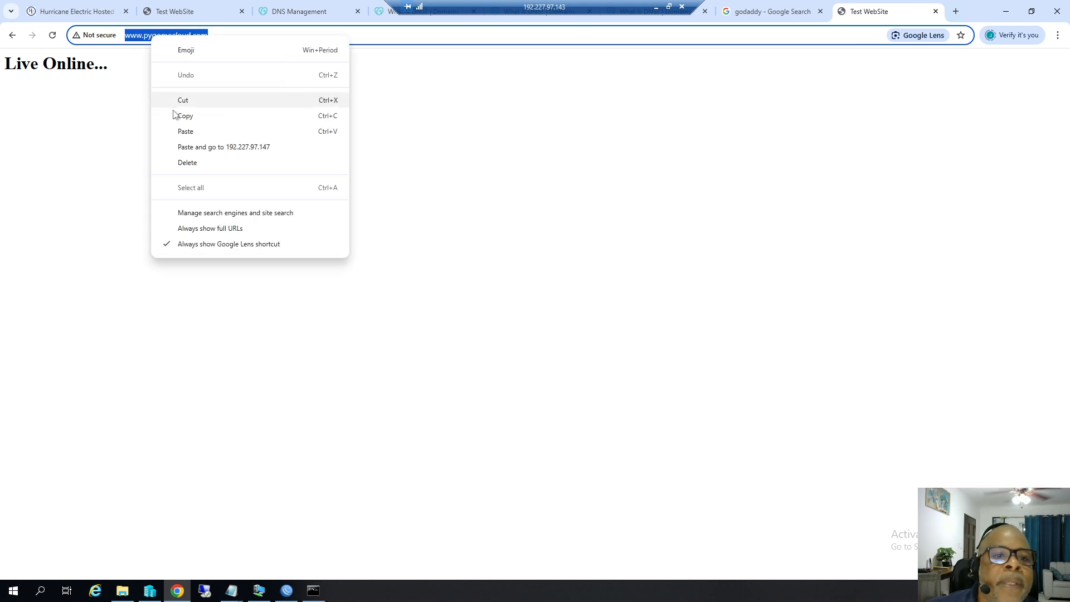
{"action": "left_click", "coordinate": [185, 115]}
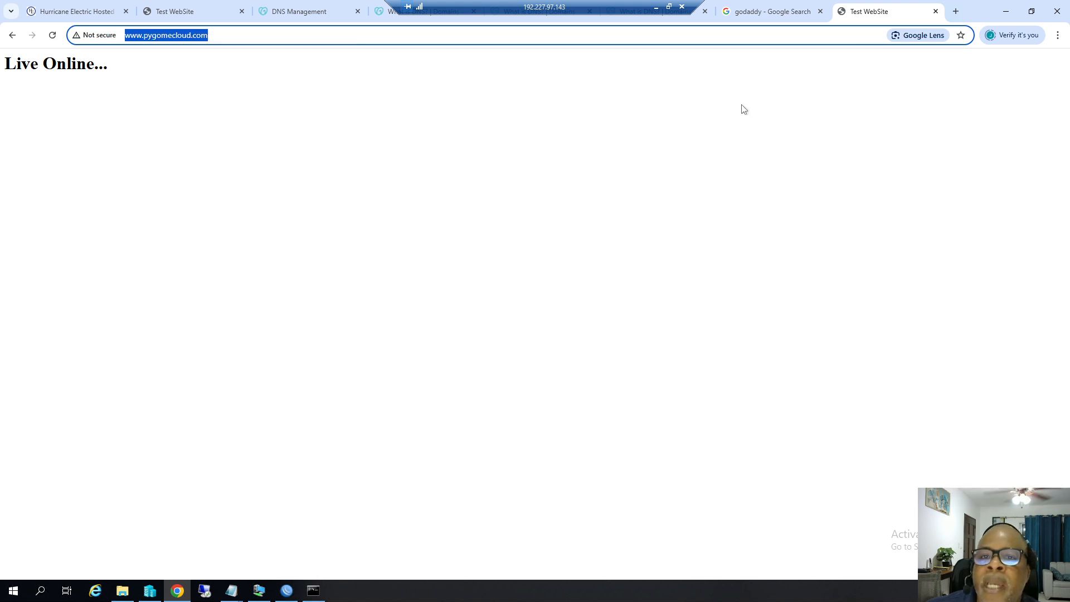
{"action": "left_click", "coordinate": [656, 7]}
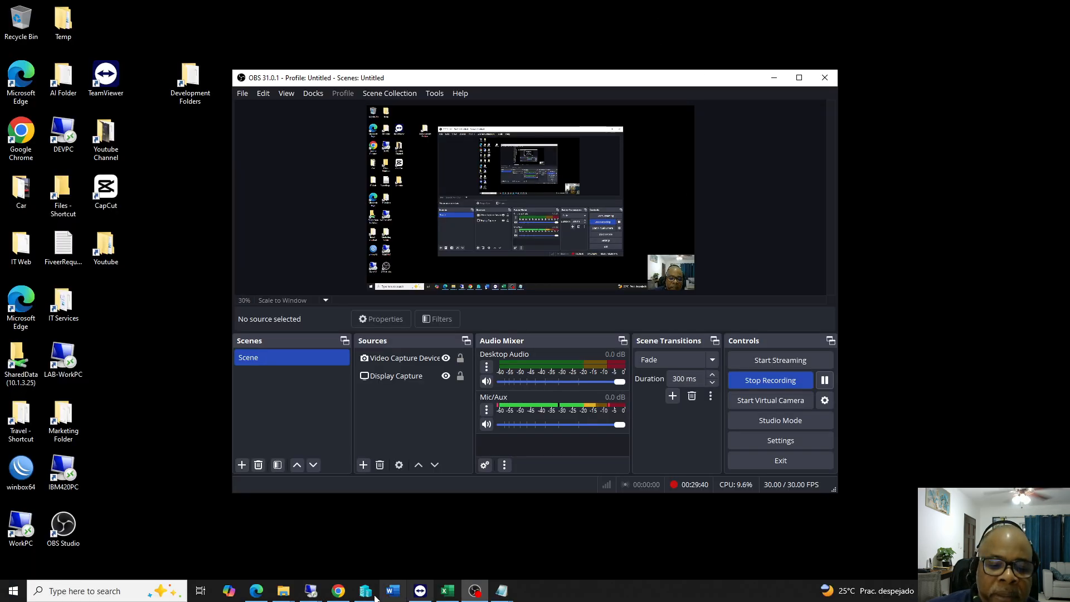
{"action": "left_click", "coordinate": [339, 590]}
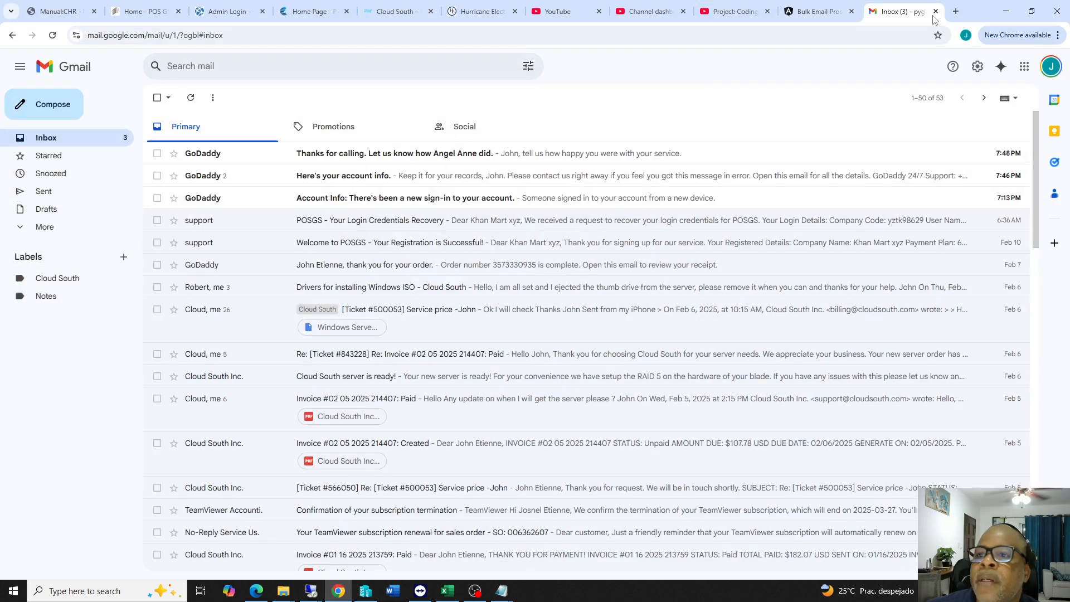
{"action": "left_click", "coordinate": [956, 11]}
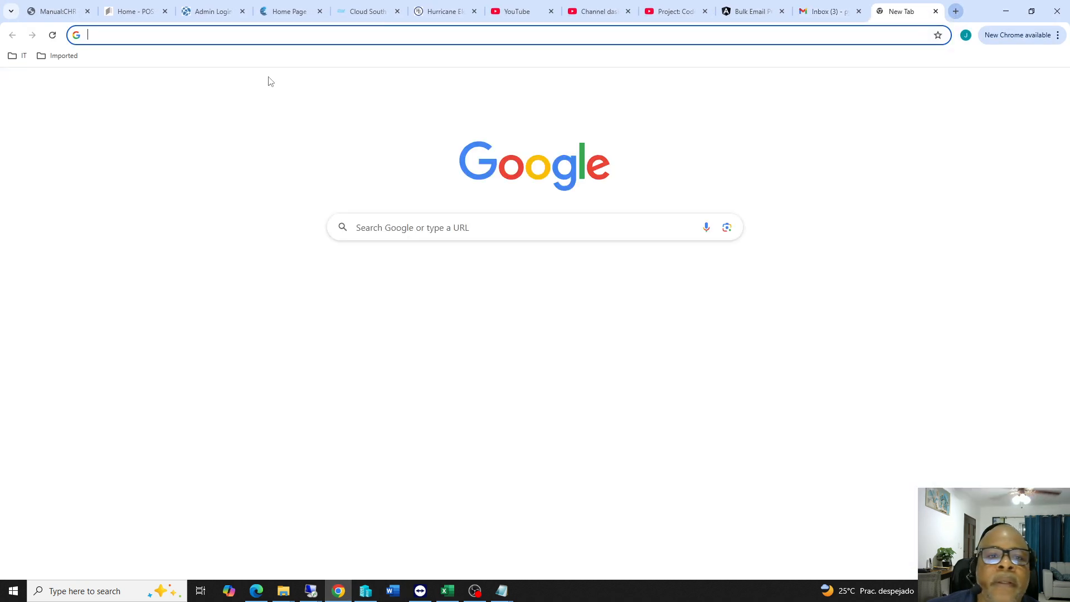
{"action": "left_click", "coordinate": [145, 39]}
{"action": "key", "text": "ctrl+v"}
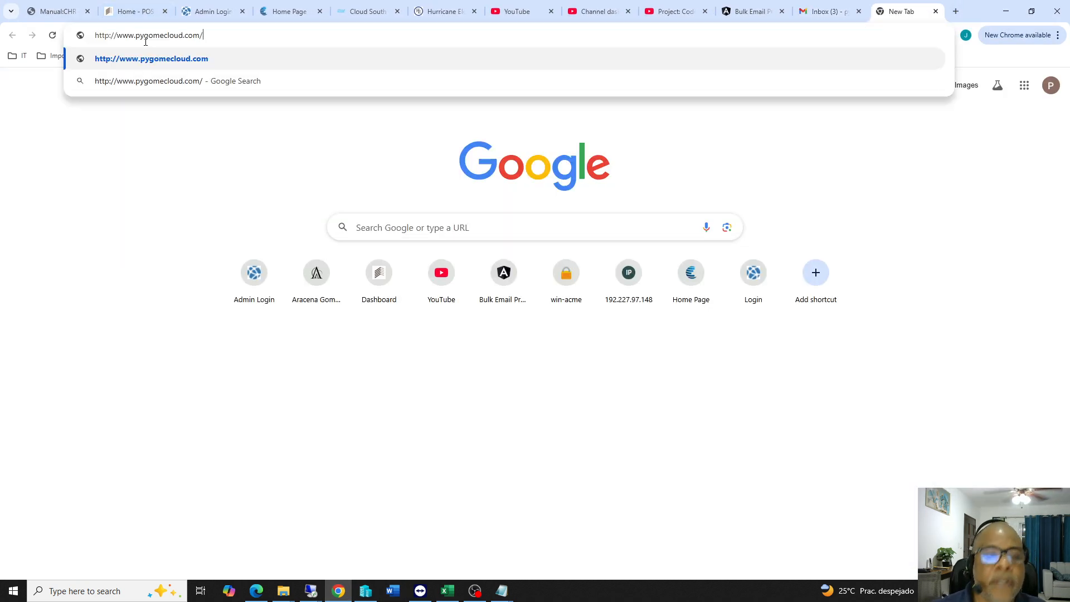
{"action": "key", "text": "BackSpace"}
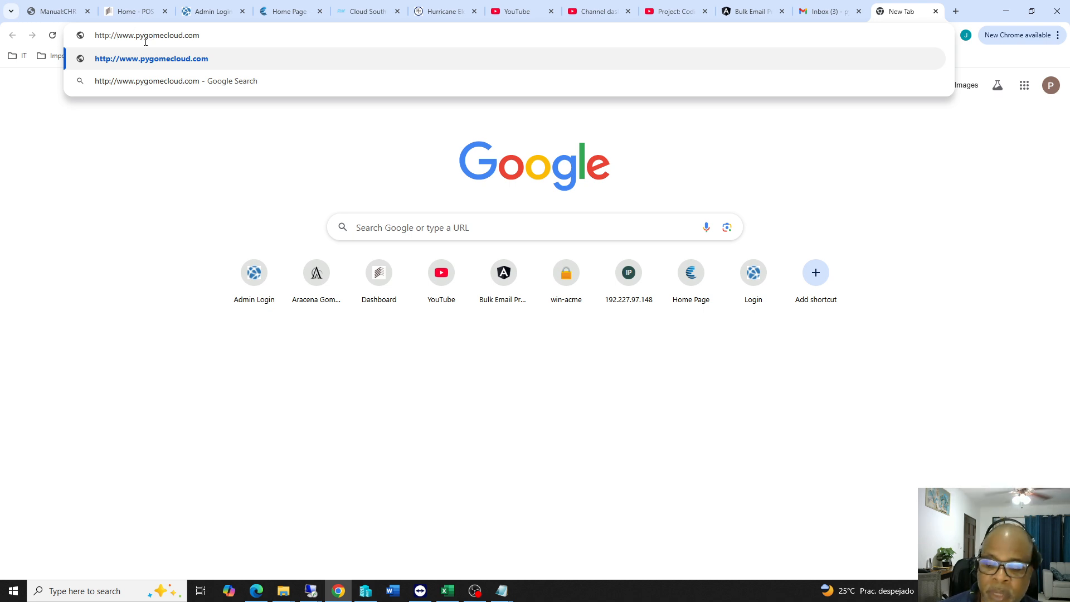
{"action": "key", "text": "BackSpace"}
{"action": "key", "text": "BackSpace"}
{"action": "key", "text": "BackSpace"}
{"action": "key", "text": "BackSpace"}
{"action": "key", "text": "BackSpace"}
{"action": "key", "text": "BackSpace"}
{"action": "key", "text": "BackSpace"}
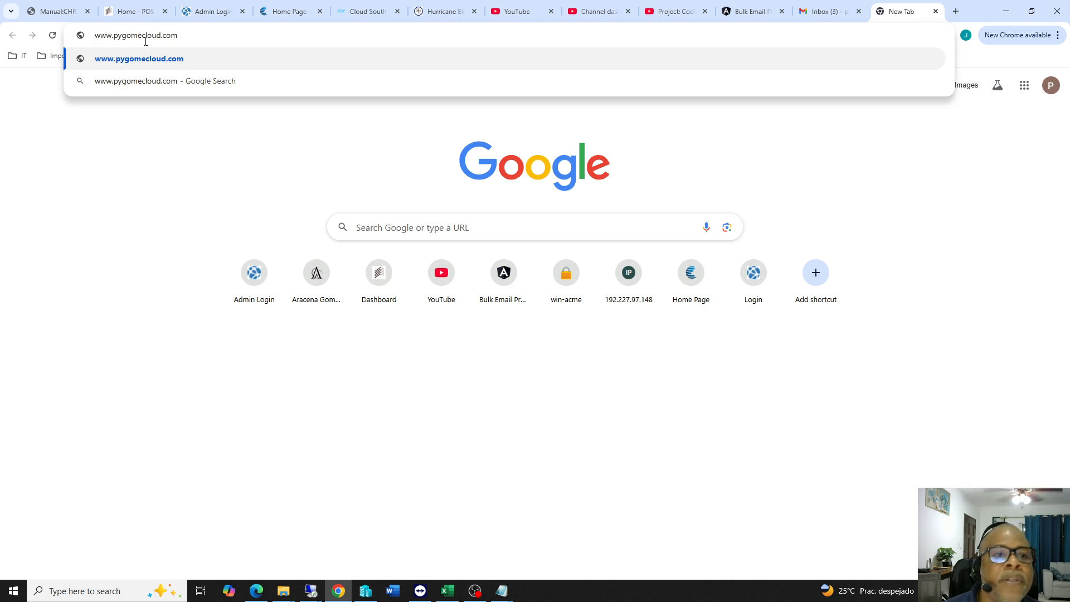
{"action": "key", "text": "Return"}
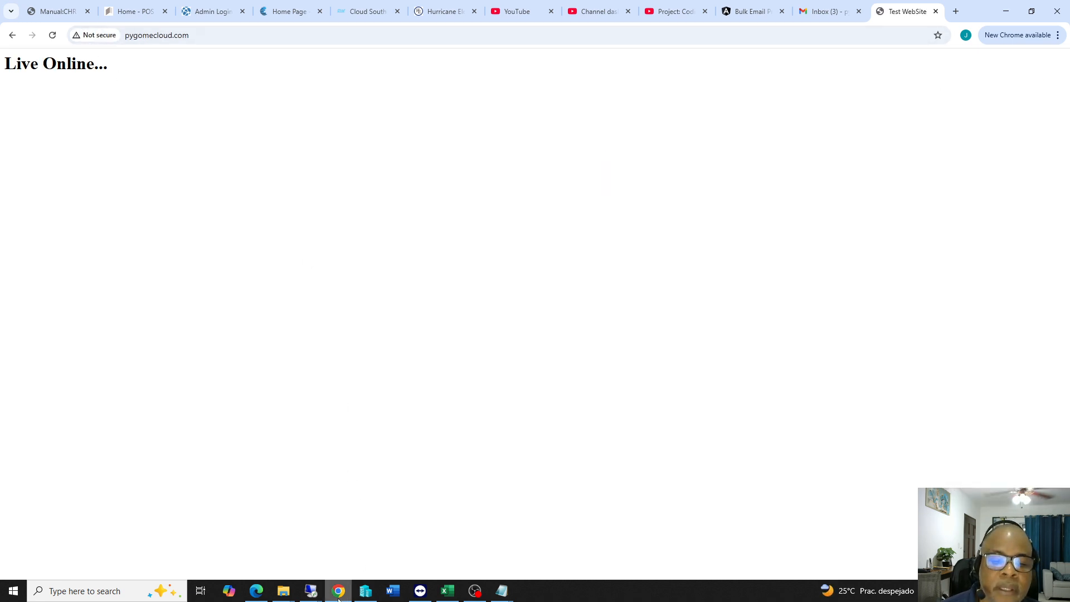
Return to the 192.227.97.143 server's remote session.
{"action": "mouse_move", "coordinate": [311, 592]}
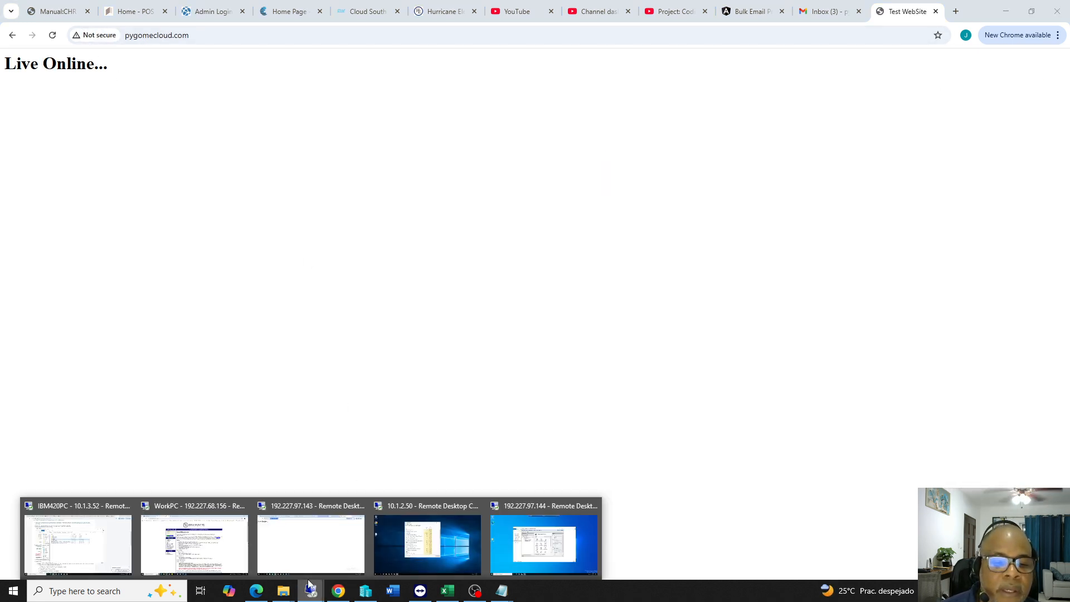
{"action": "left_click", "coordinate": [207, 510]}
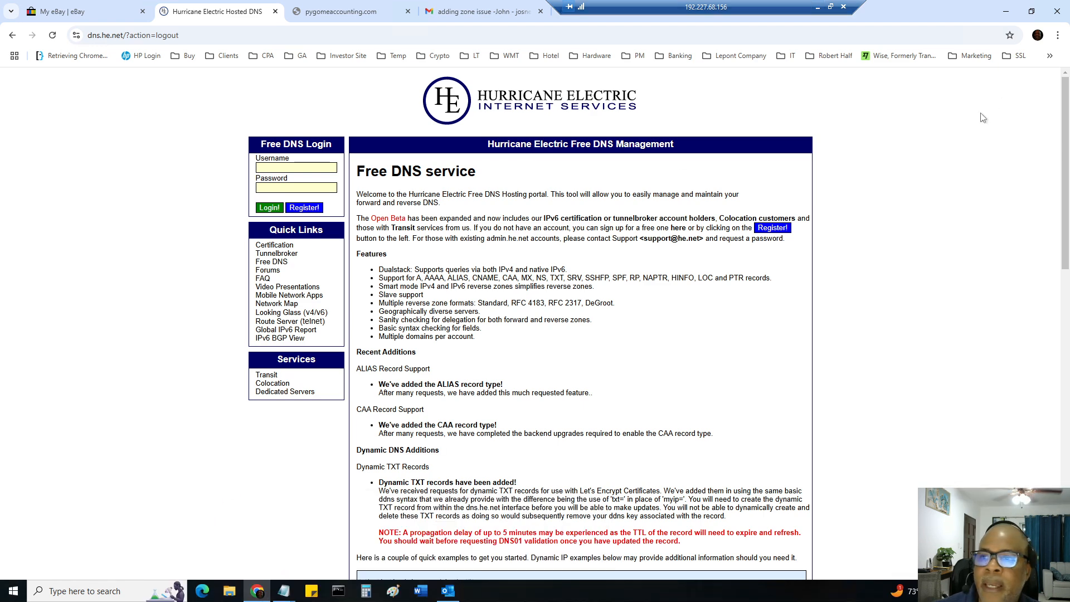
{"action": "left_click", "coordinate": [815, 9]}
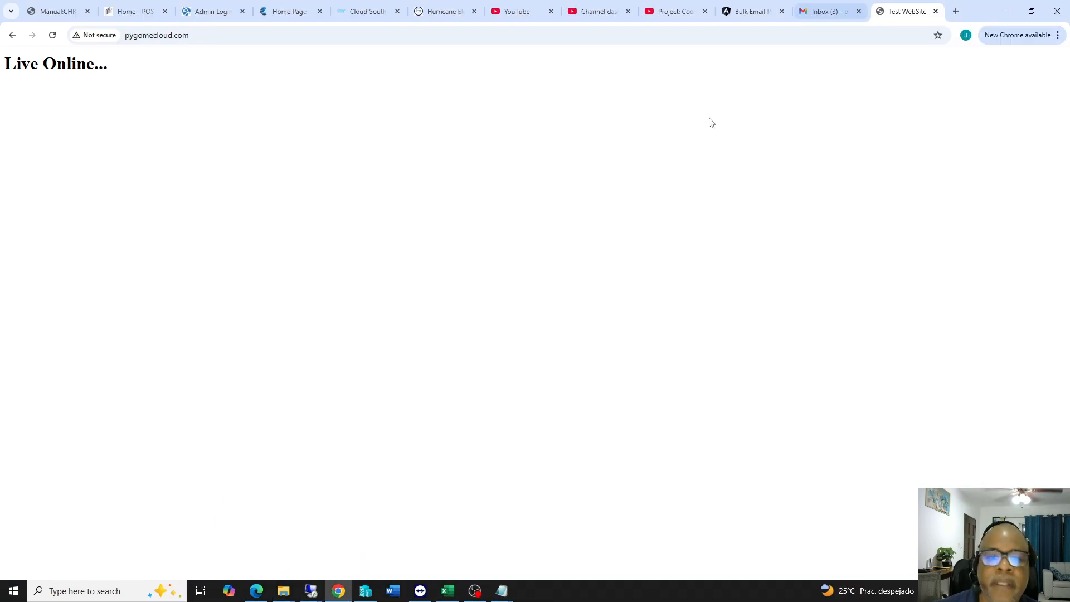
{"action": "mouse_move", "coordinate": [311, 590]}
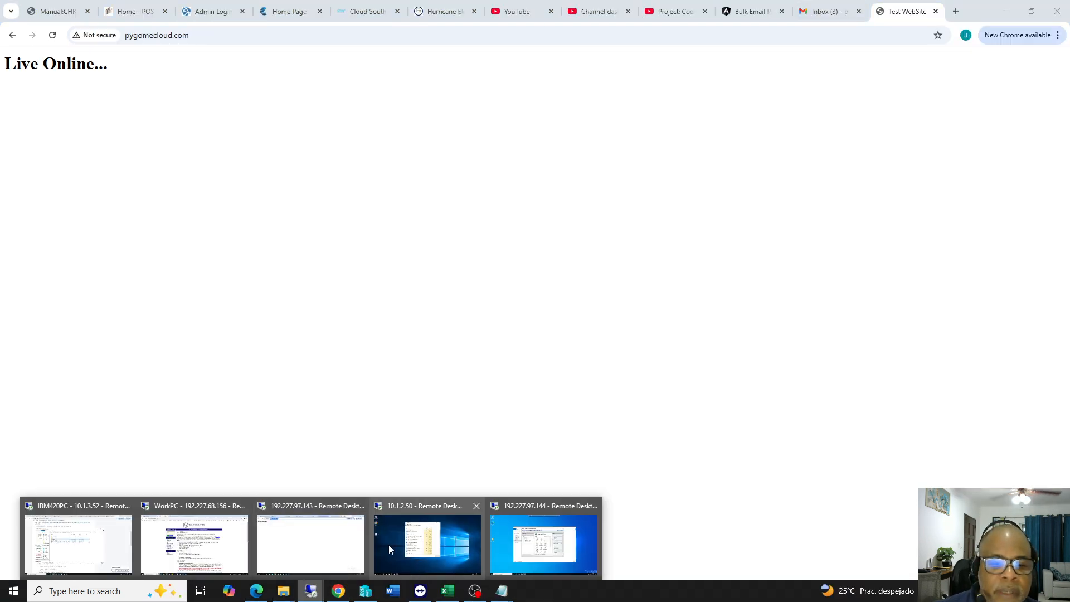
{"action": "left_click", "coordinate": [341, 518]}
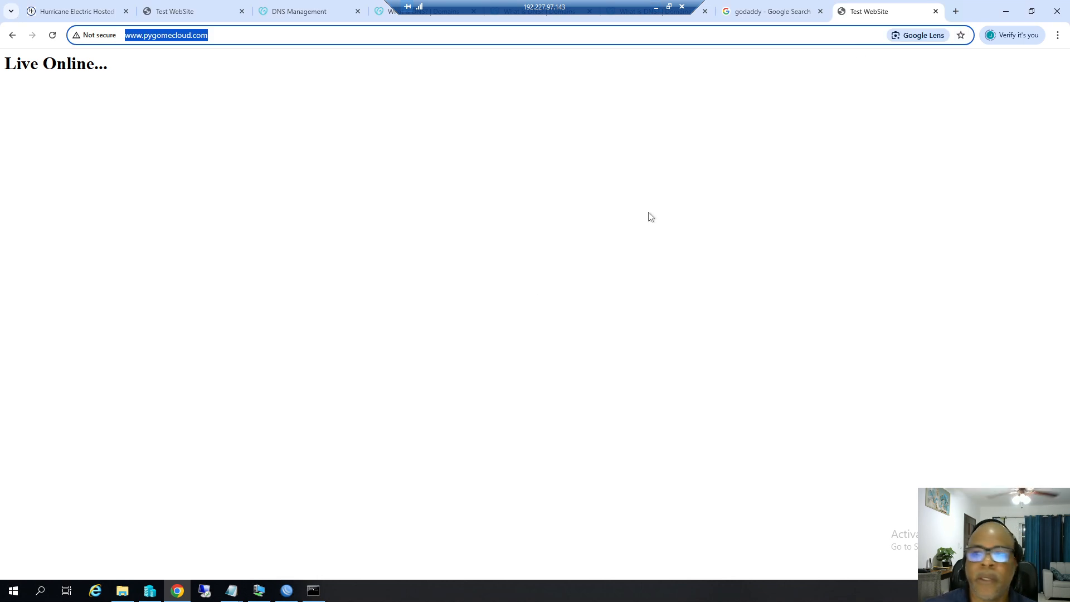
Minimize the browser and close the WinBox and Command Prompt windows.
{"action": "left_click", "coordinate": [1005, 13]}
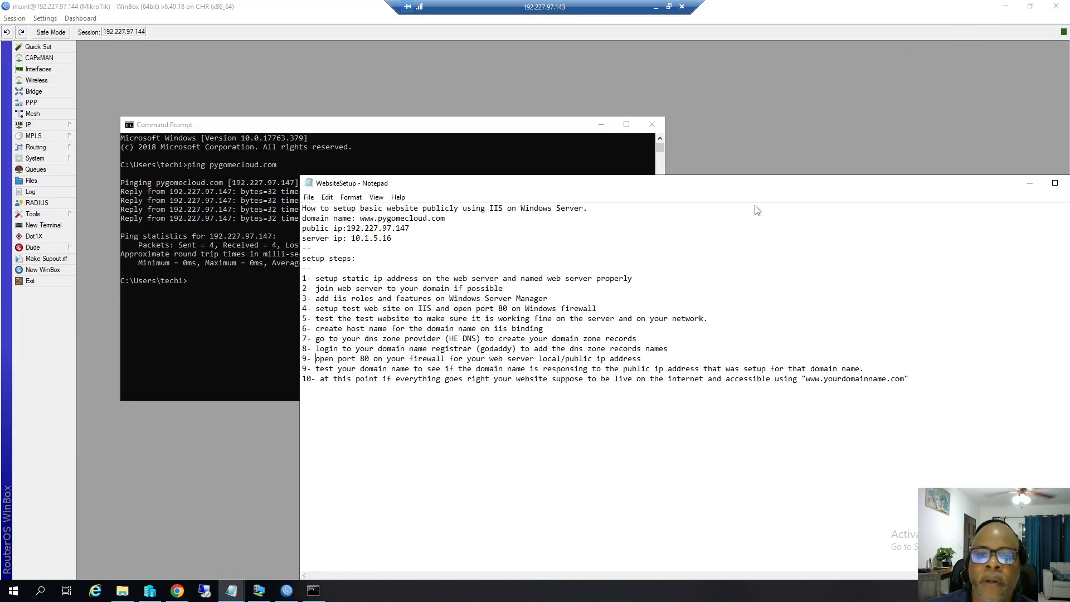
{"action": "left_click", "coordinate": [30, 281]}
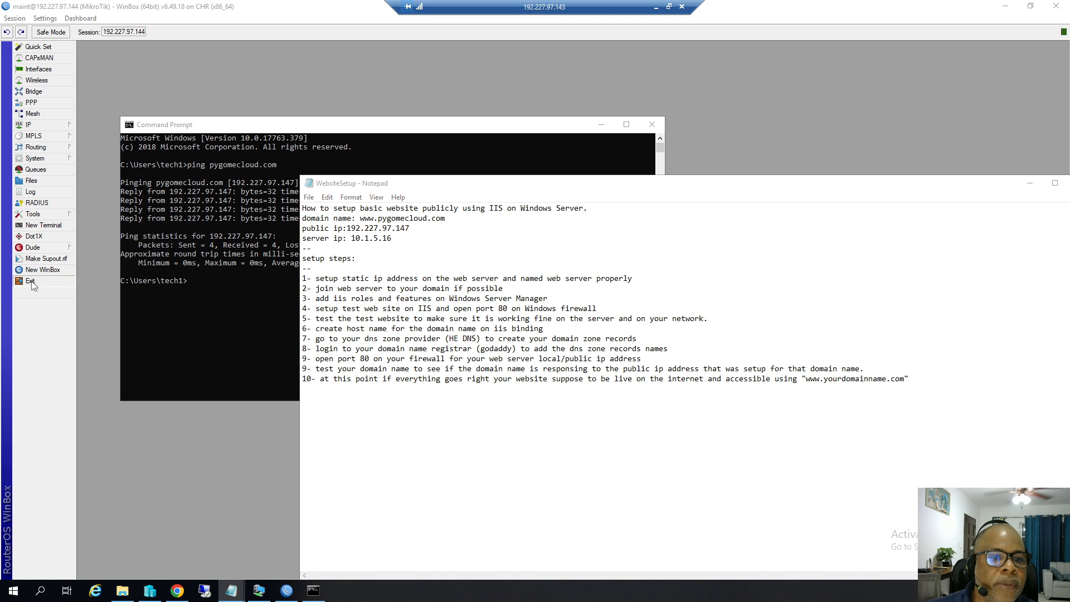
{"action": "left_click", "coordinate": [651, 126]}
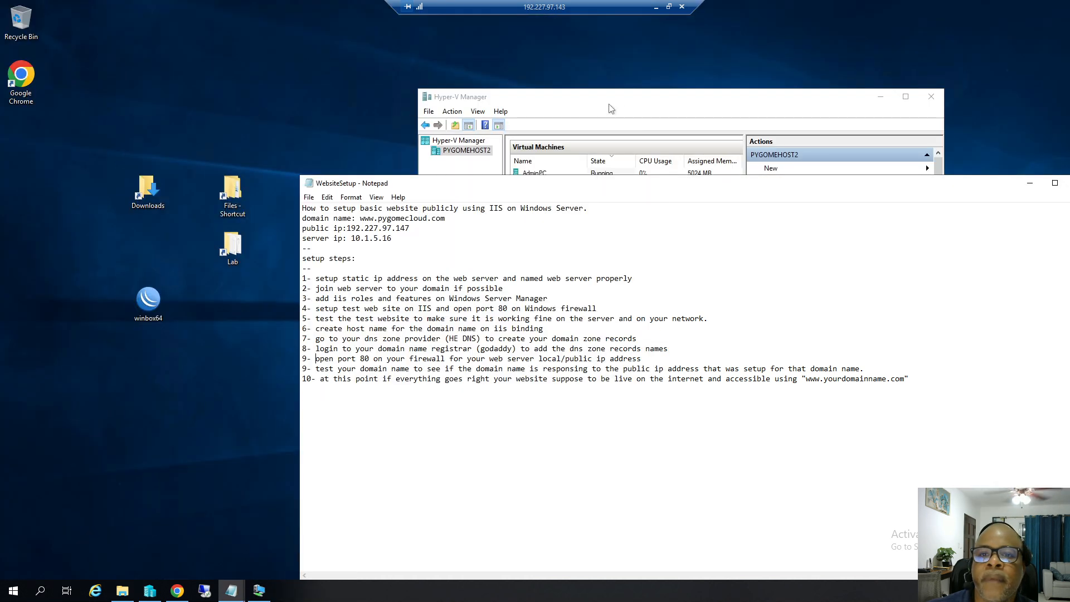
Review WebServer16 running in Hyper-V Manager, then restore the WebsiteSetup notes.
{"action": "left_click", "coordinate": [1030, 183]}
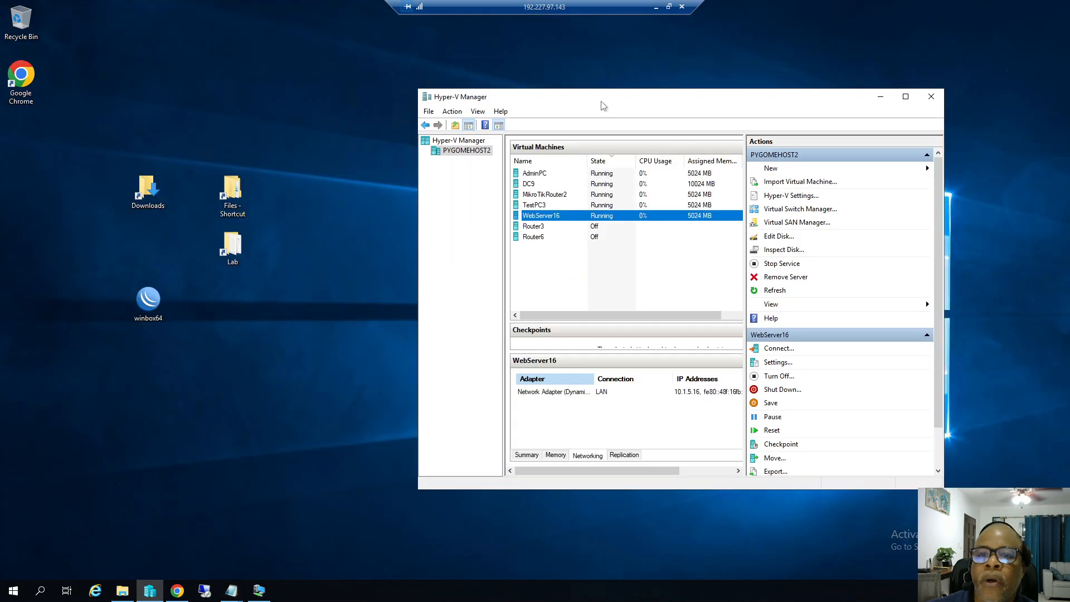
{"action": "left_click_drag", "start_coordinate": [602, 104], "coordinate": [529, 108]}
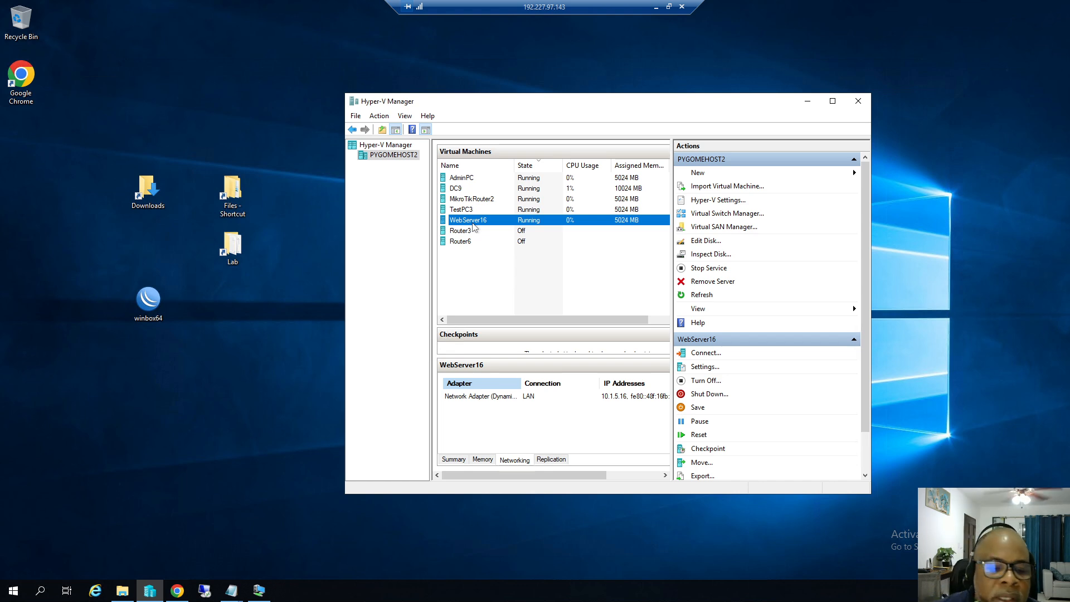
{"action": "left_click", "coordinate": [231, 590]}
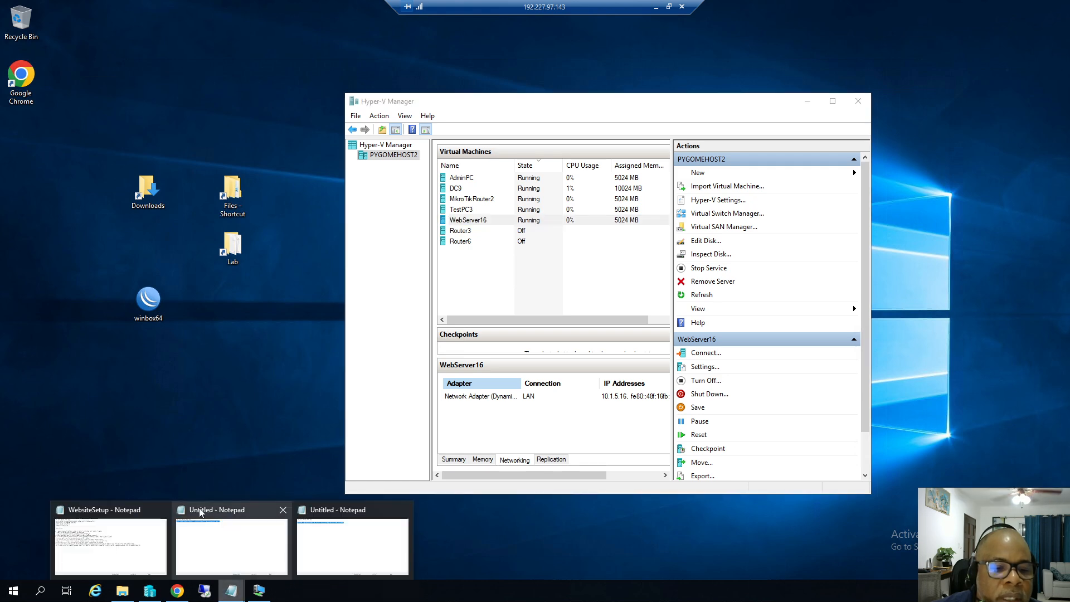
{"action": "left_click", "coordinate": [132, 511]}
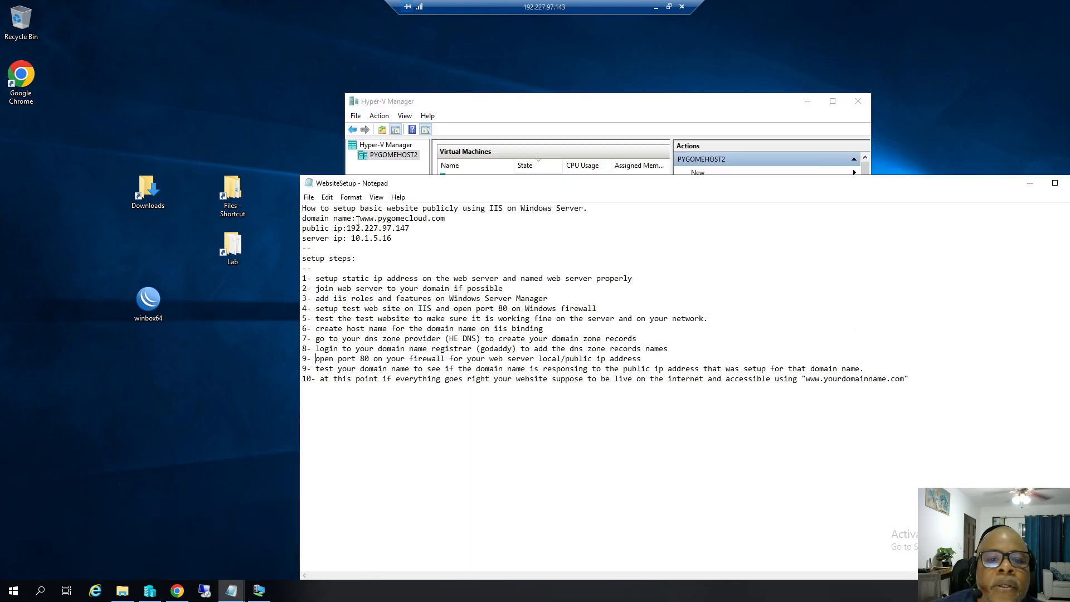
{"action": "left_click_drag", "start_coordinate": [359, 218], "coordinate": [455, 220]}
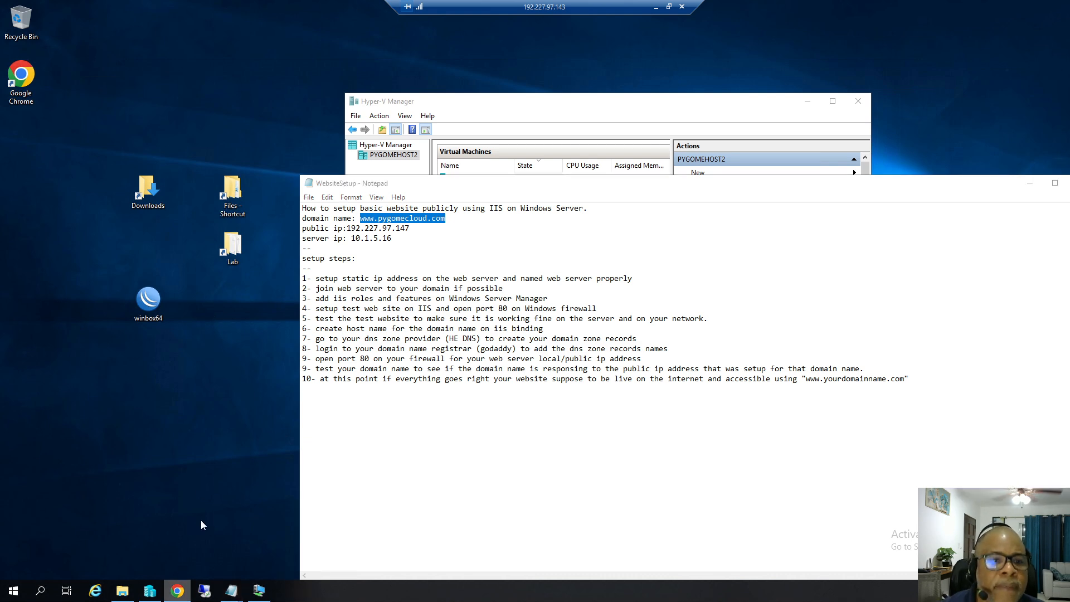
{"action": "left_click", "coordinate": [177, 591]}
{"action": "left_click", "coordinate": [241, 38]}
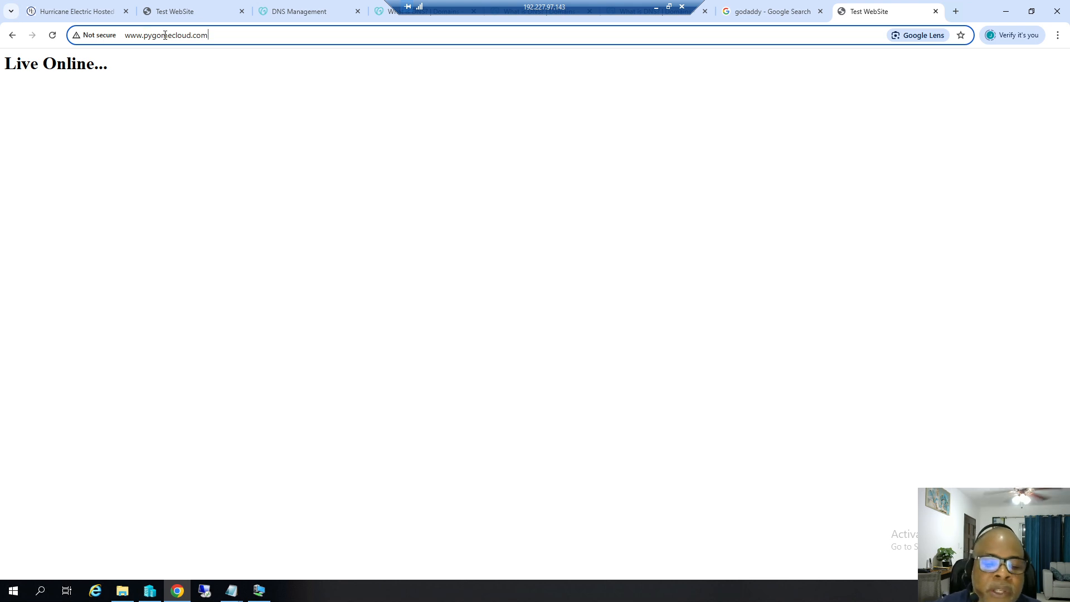
{"action": "left_click", "coordinate": [656, 7]}
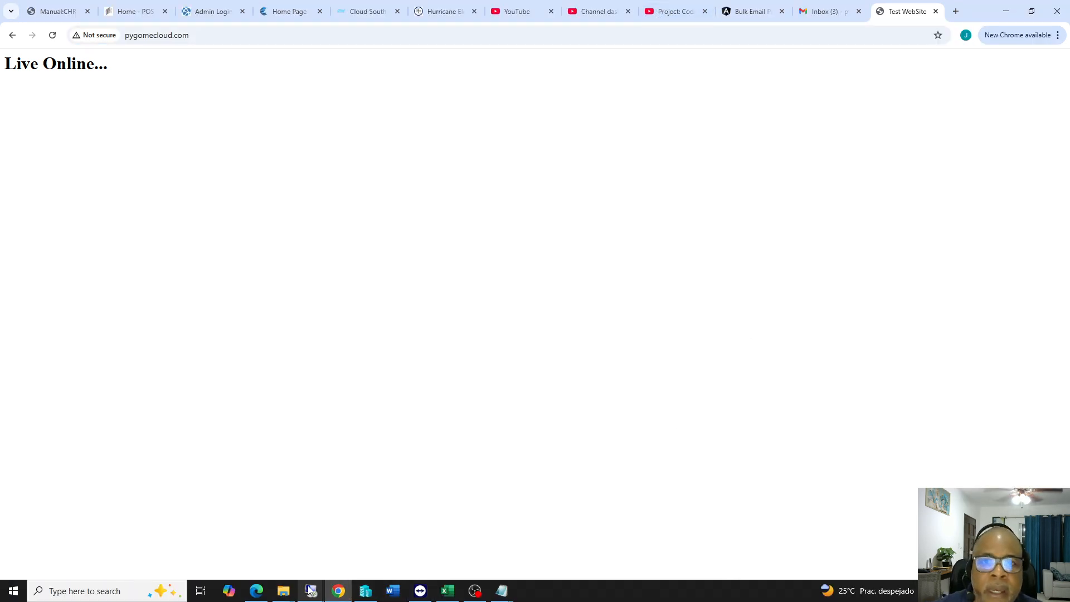
{"action": "mouse_move", "coordinate": [311, 590]}
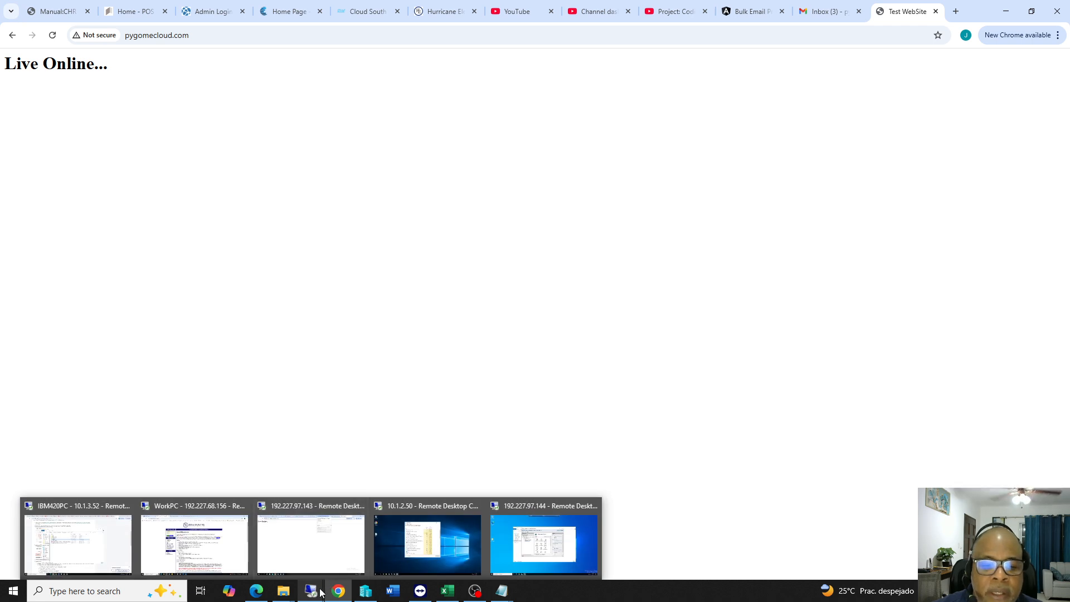